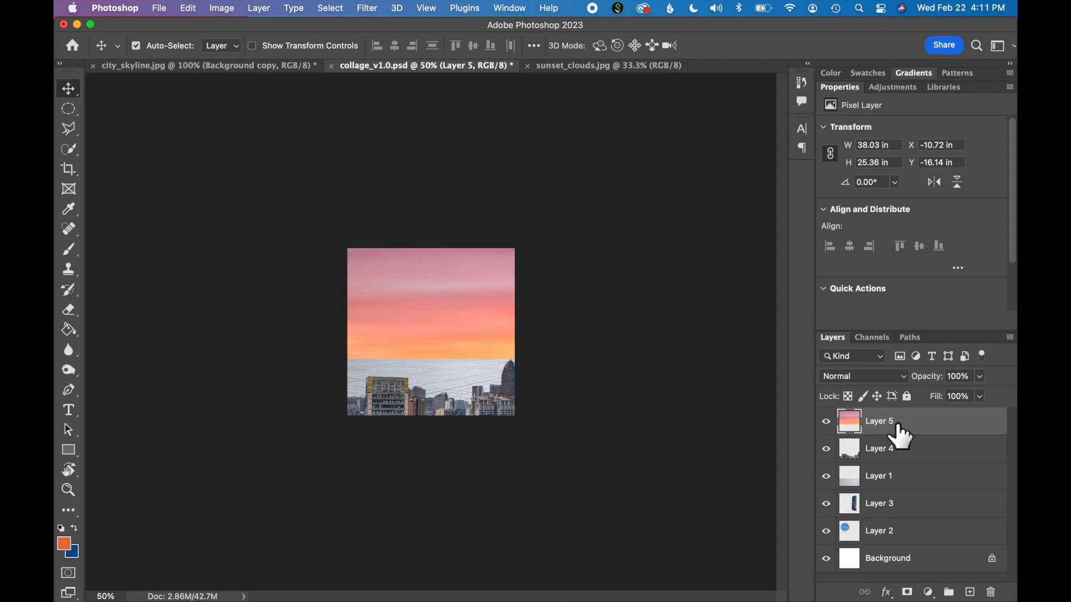
# Step: Lower the sunset layer in the collage's layer stack and shorten the body text box on the surf clinic graphic
pyautogui.moveTo(842, 415); pyautogui.dragTo(901, 558)
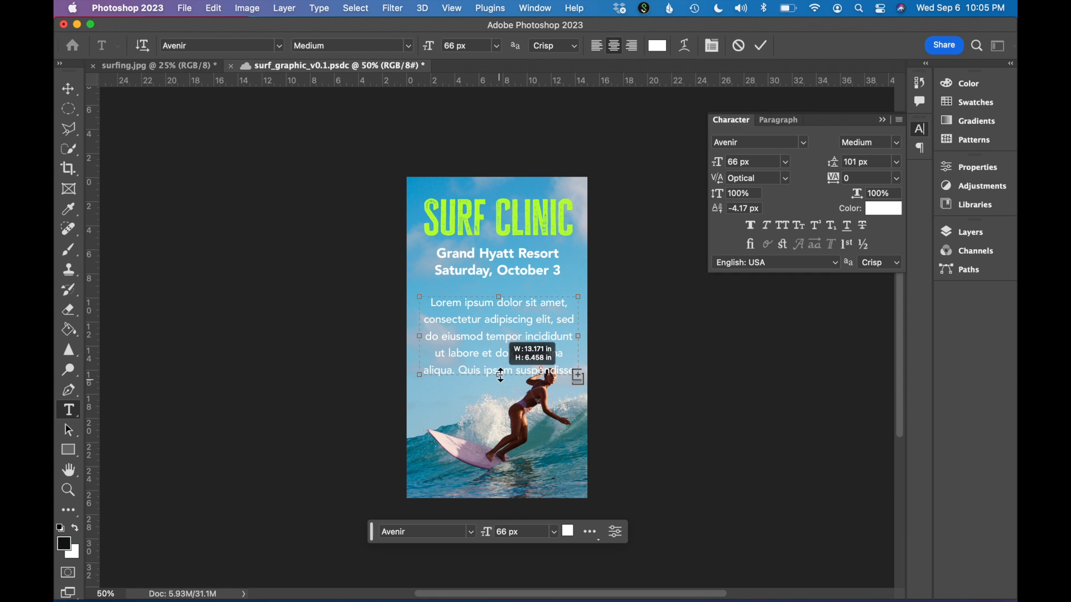
pyautogui.moveTo(510, 375); pyautogui.dragTo(511, 354)
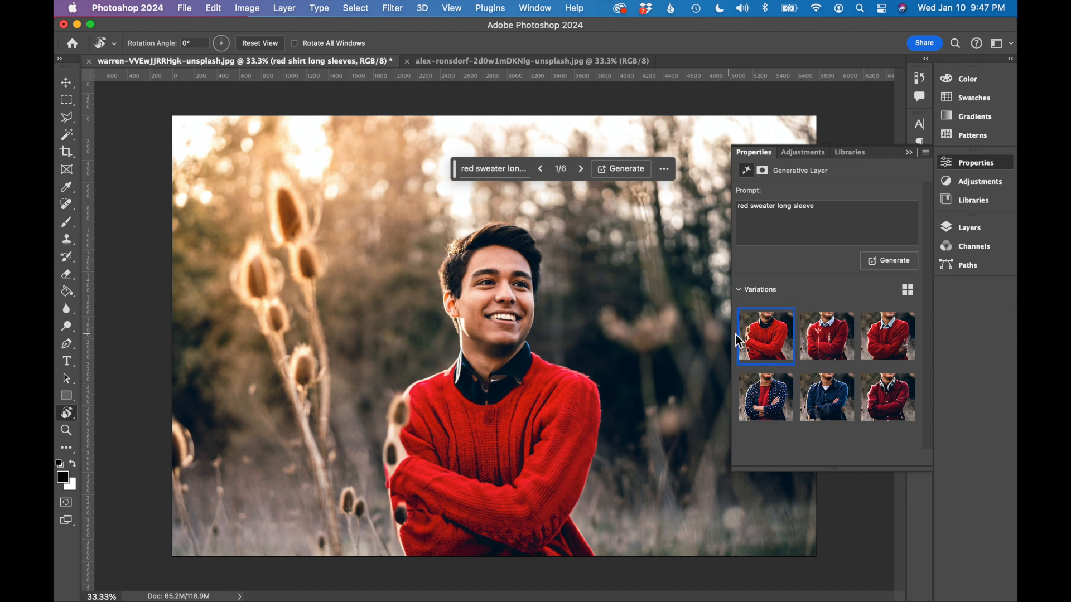
# Step: Switch the generative red sweater layer to the second variation and then to the third one
pyautogui.click(827, 340)
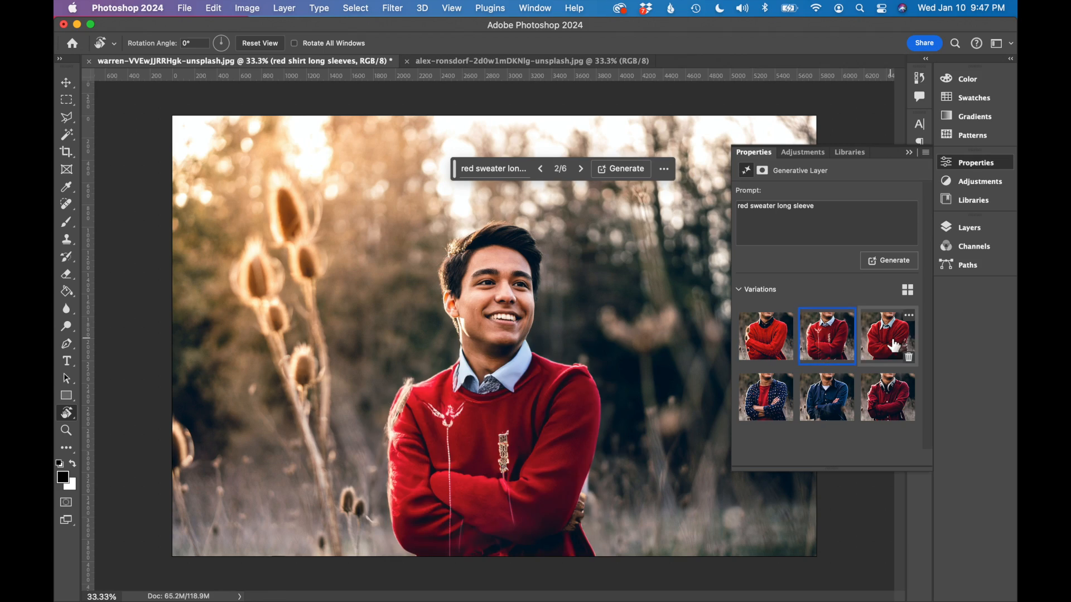
pyautogui.click(889, 340)
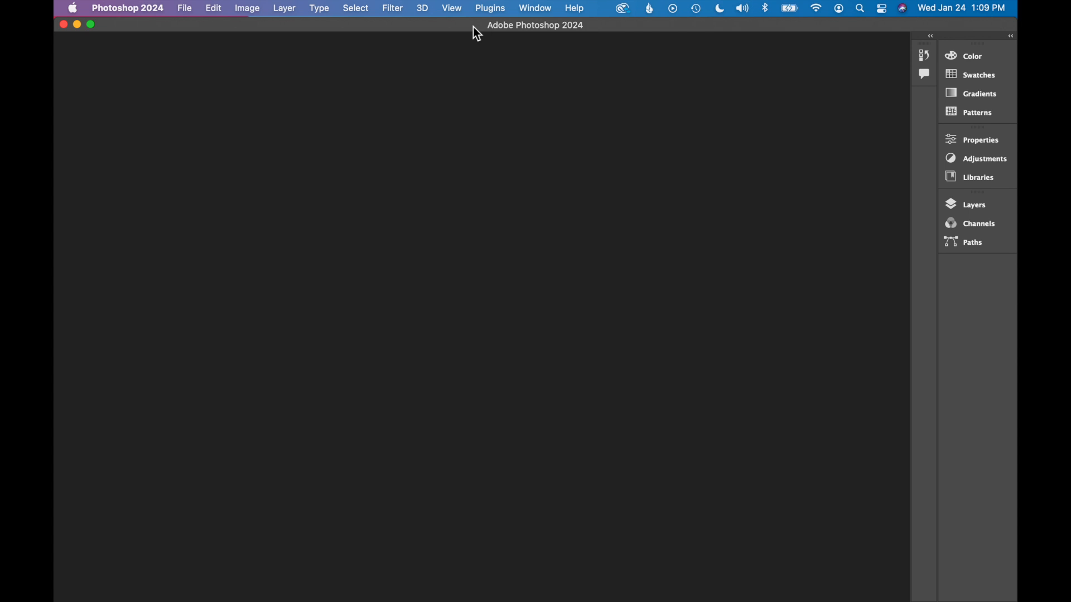
# Step: Reset the Essentials workspace to its default layout
pyautogui.click(532, 9)
pyautogui.moveTo(531, 40)
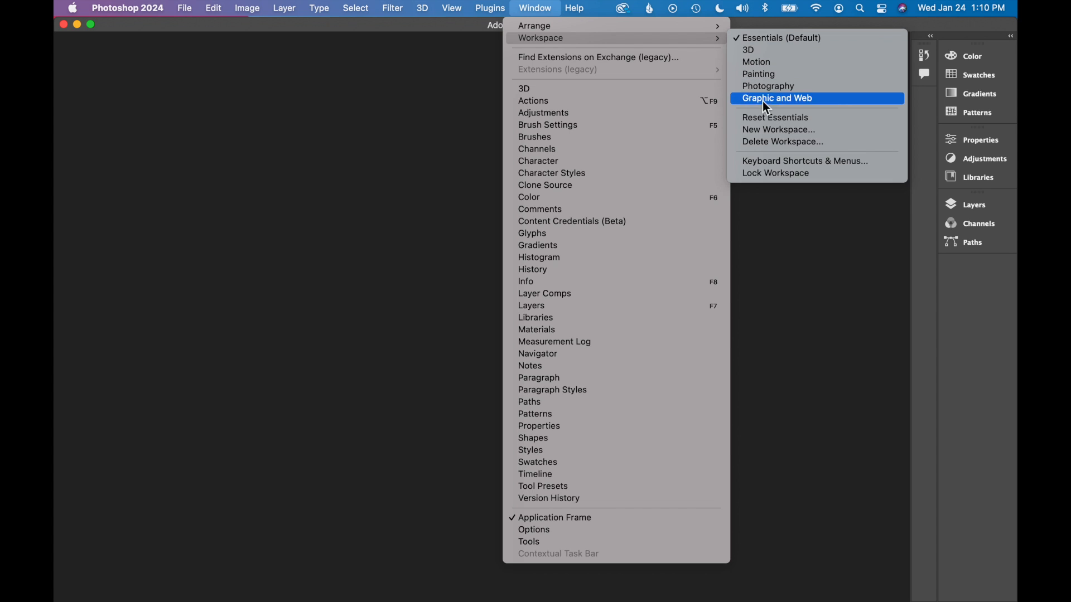
pyautogui.click(758, 119)
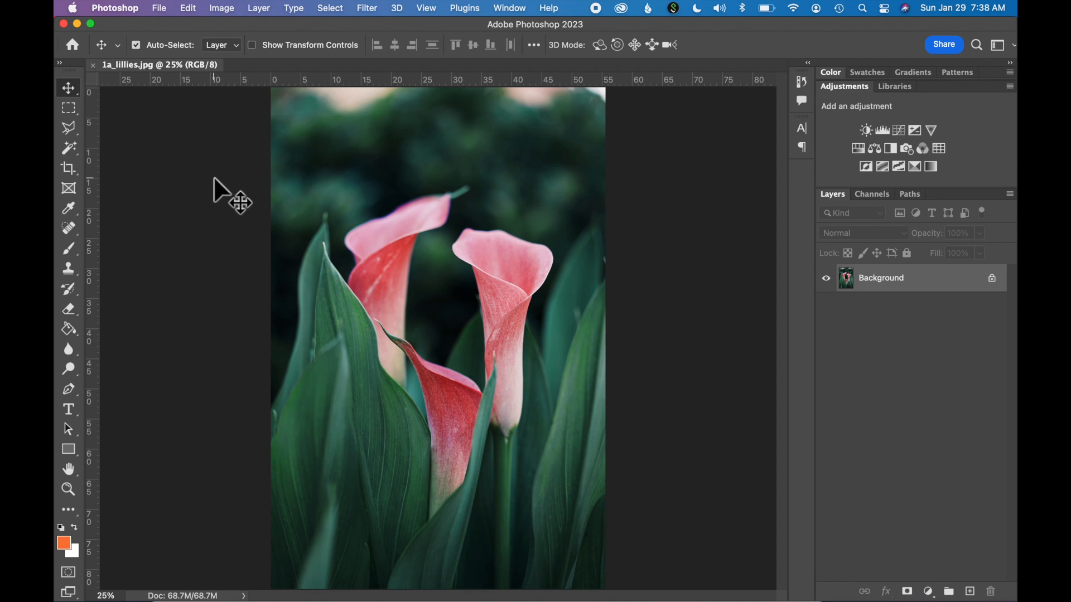
pyautogui.click(164, 11)
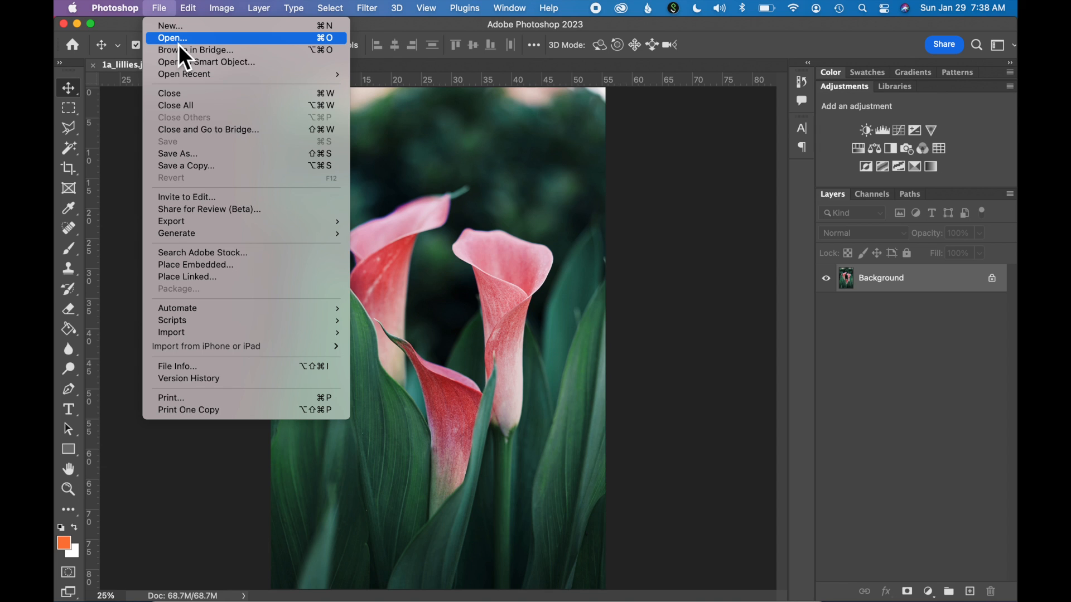
pyautogui.press('Escape')
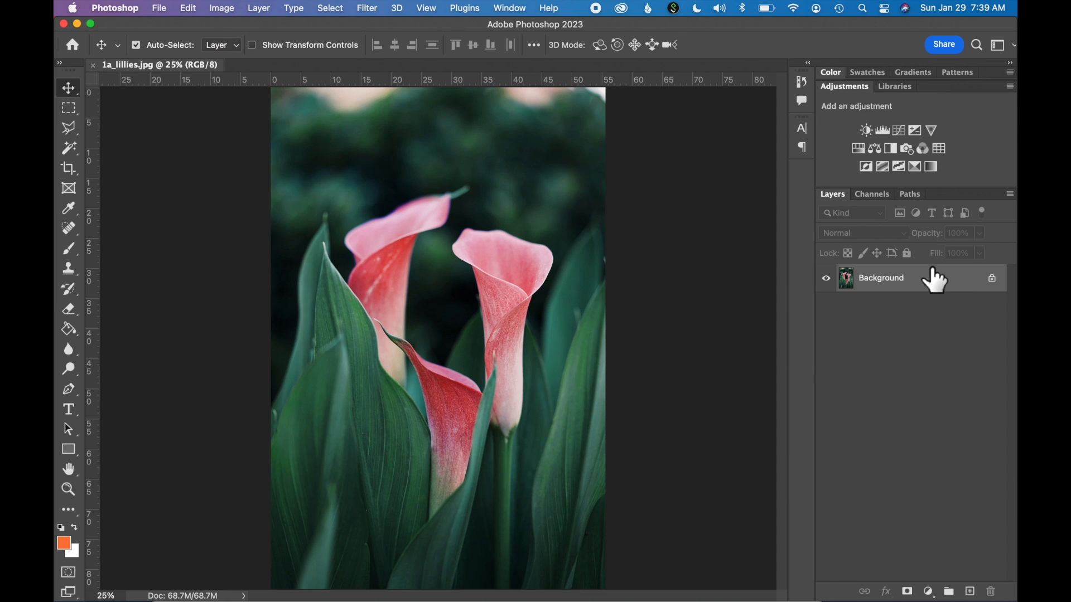
pyautogui.click(510, 8)
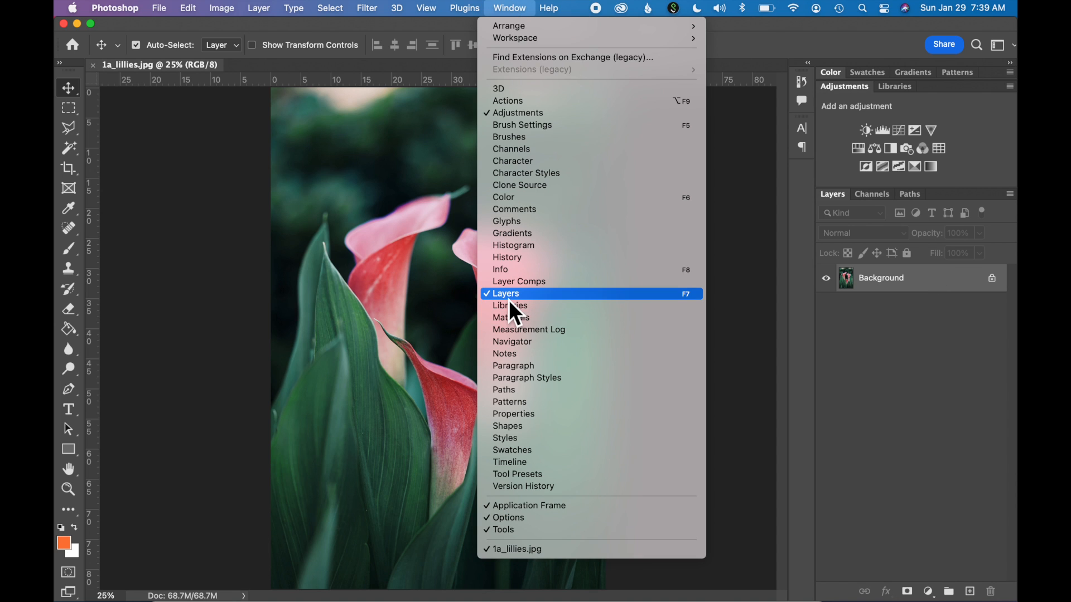
pyautogui.click(864, 283)
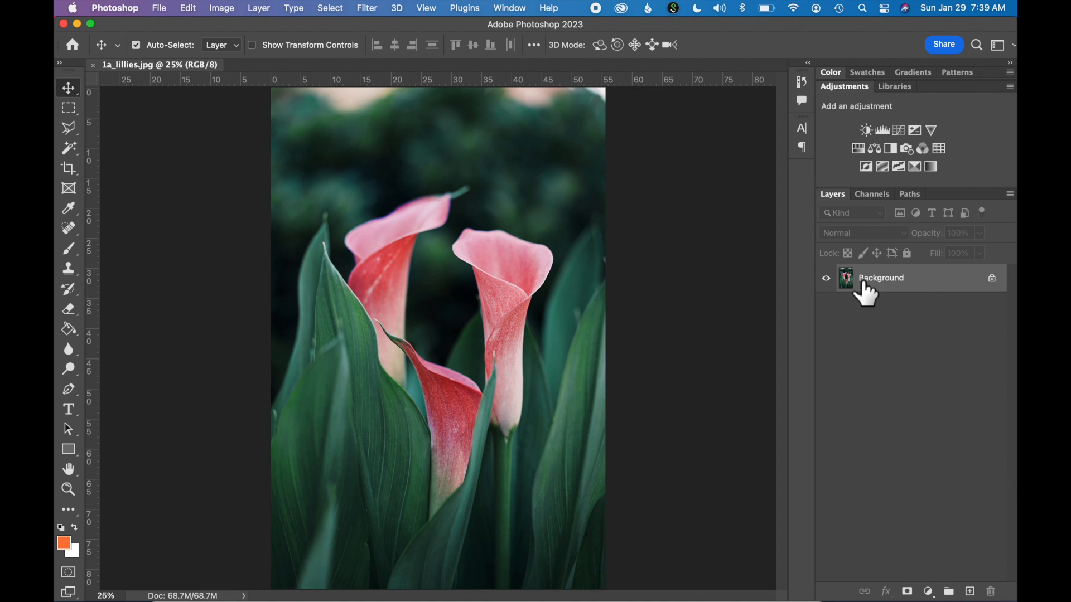
# Step: Duplicate the Background layer of the lilies photo and name the copy "Auto Tone"
pyautogui.rightClick(929, 281)
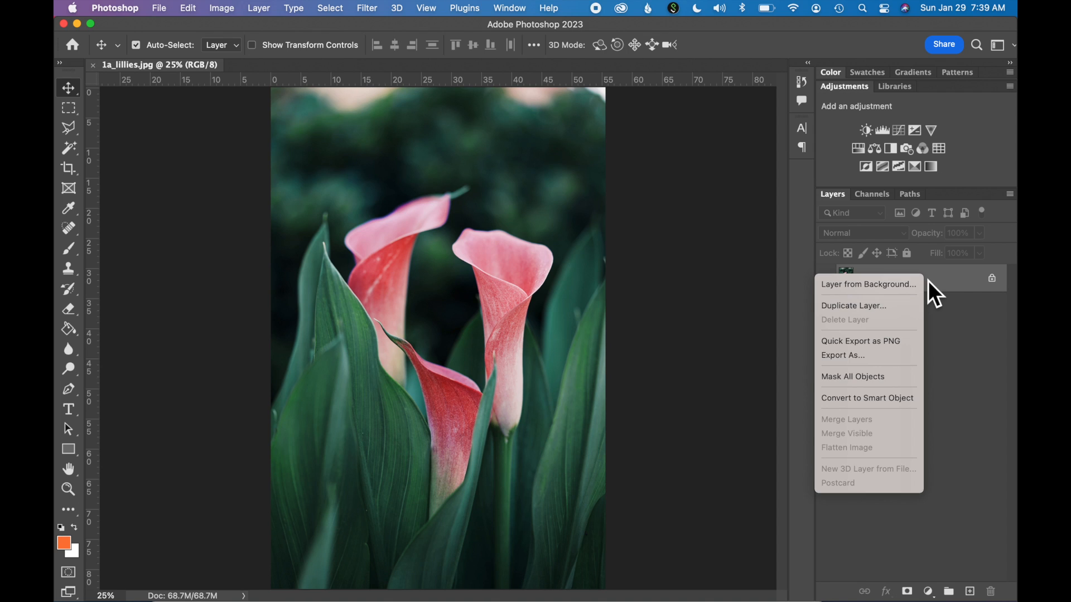
pyautogui.click(886, 307)
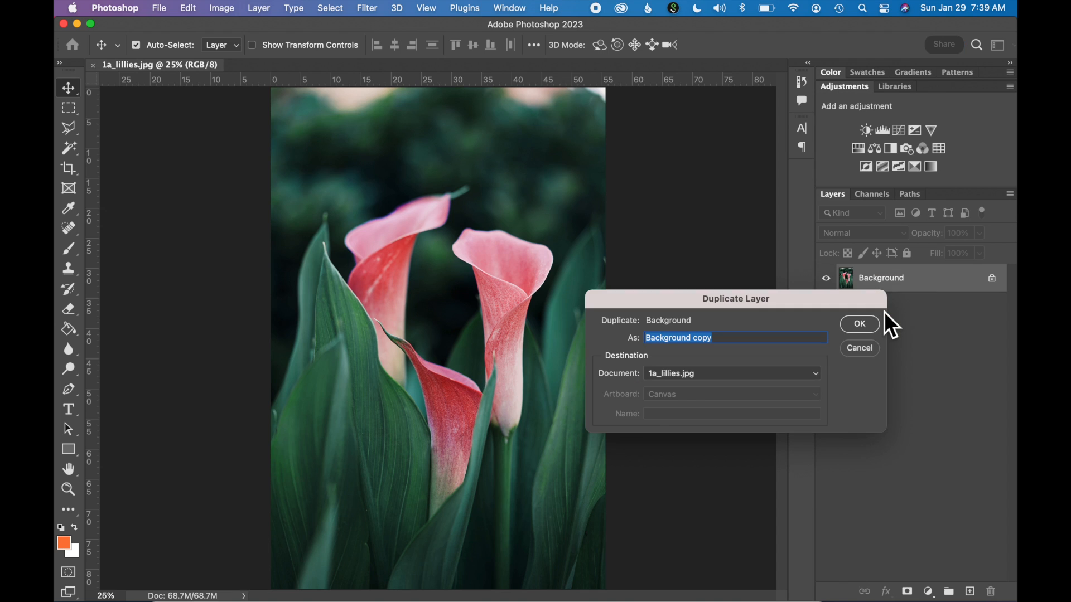
pyautogui.write('Auto Tone')
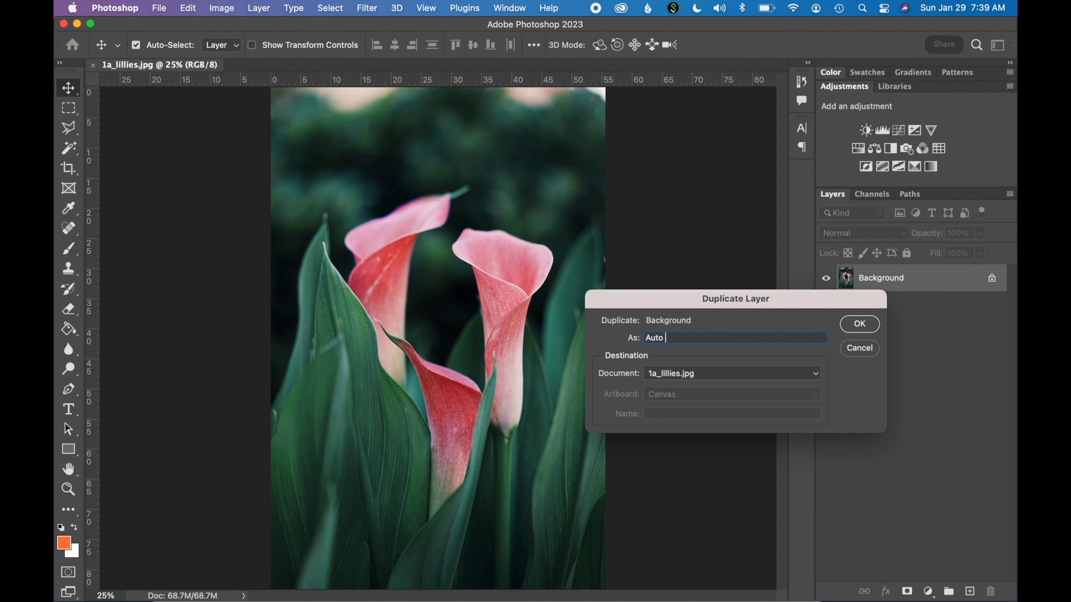
pyautogui.click(868, 326)
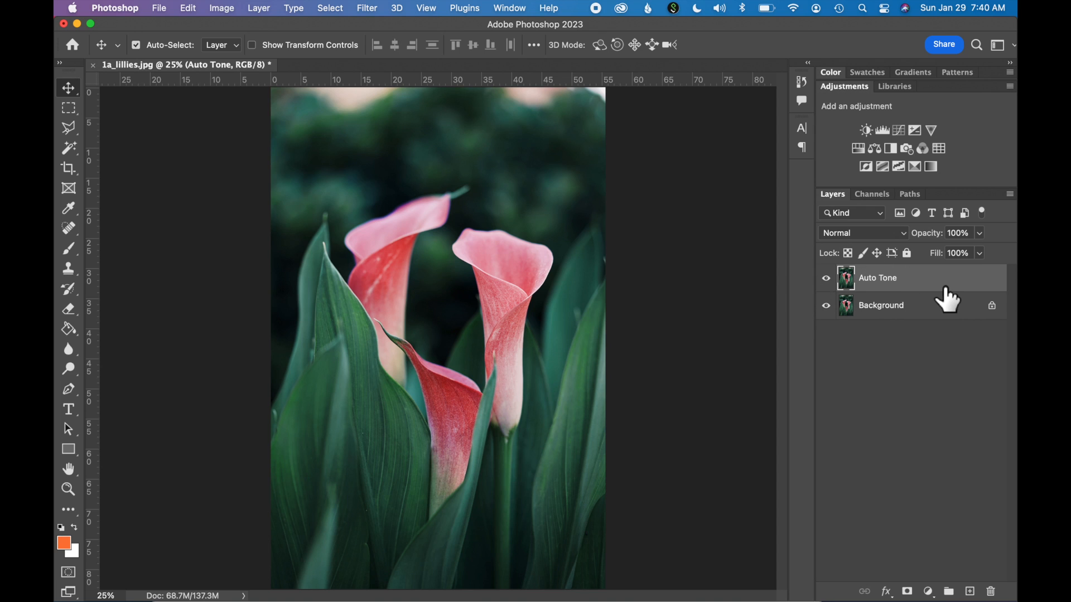
pyautogui.click(922, 357)
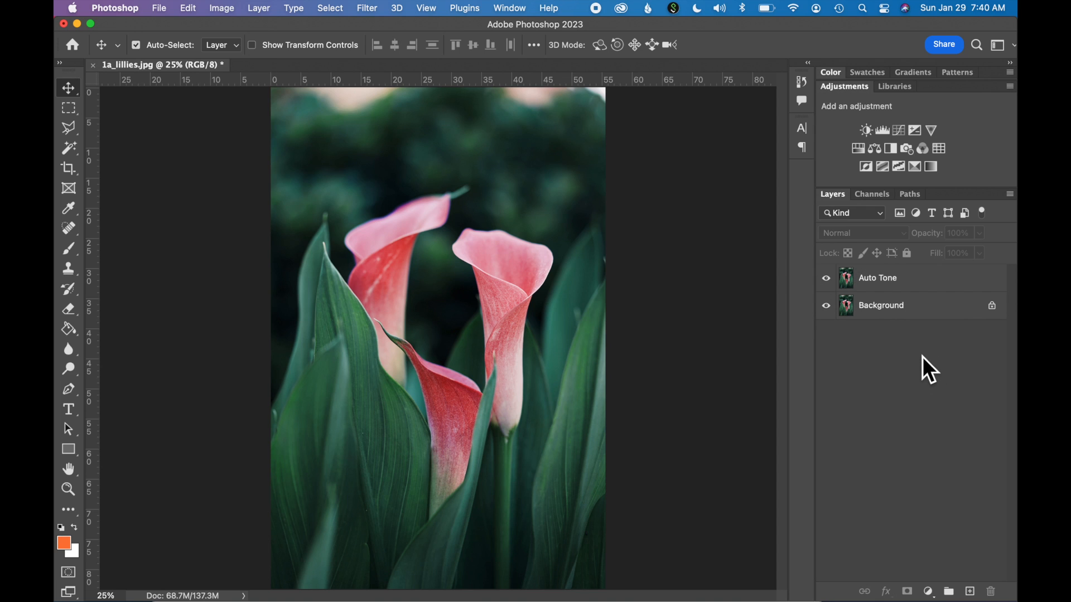
pyautogui.click(889, 314)
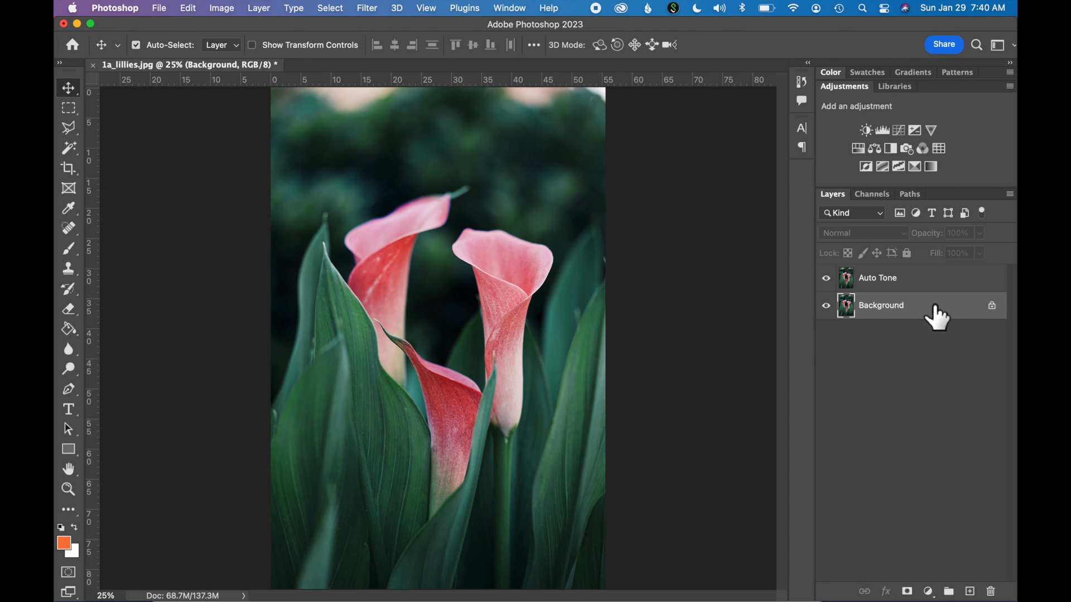
pyautogui.moveTo(931, 311); pyautogui.dragTo(983, 591)
# Step: Apply the automatic Auto Tone correction to the Auto Tone layer
pyautogui.click(930, 288)
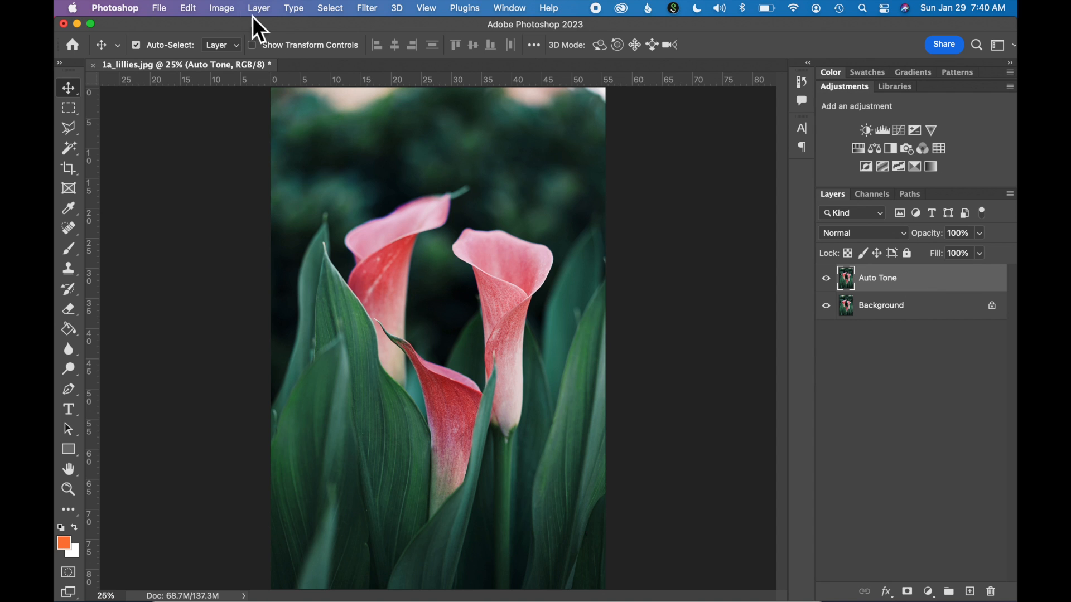
pyautogui.click(226, 14)
pyautogui.click(230, 65)
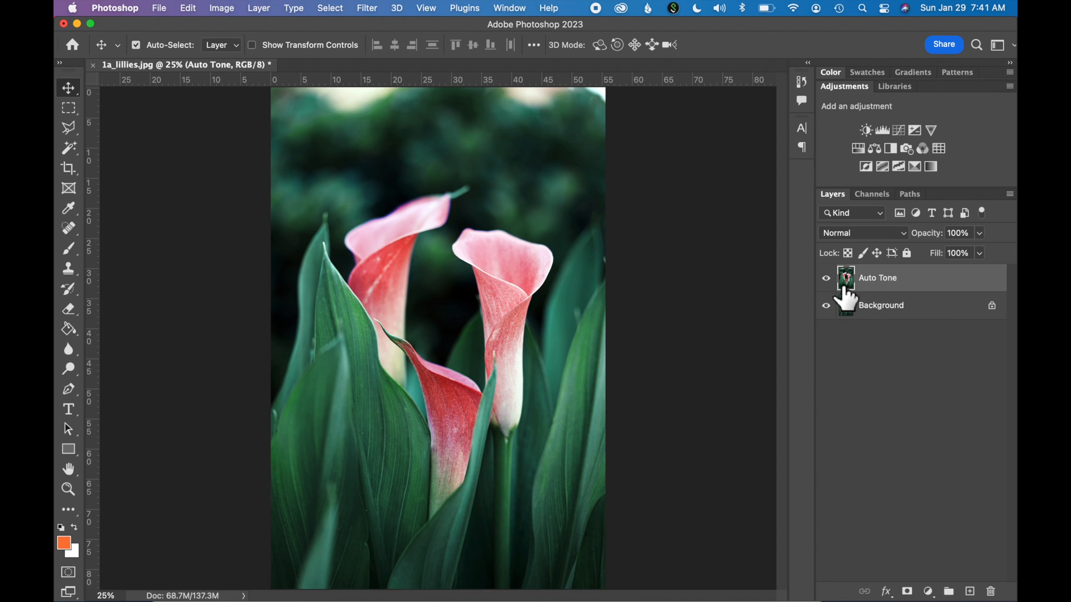
# Step: Hide the Auto Tone layer and duplicate the Background layer as "Auto Contrast"
pyautogui.click(827, 278)
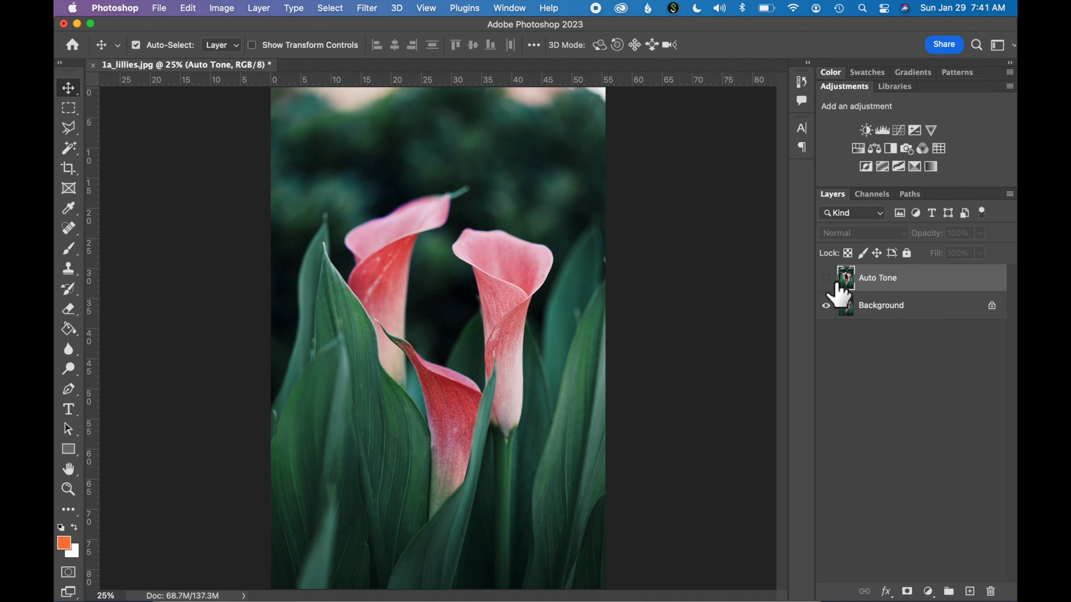
pyautogui.click(940, 312)
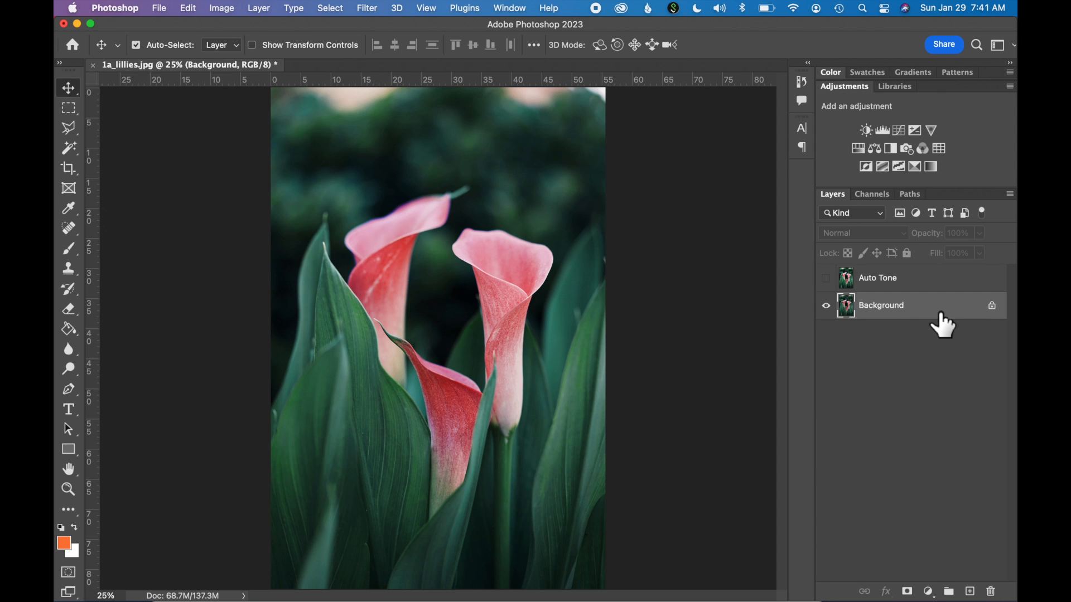
pyautogui.rightClick(921, 306)
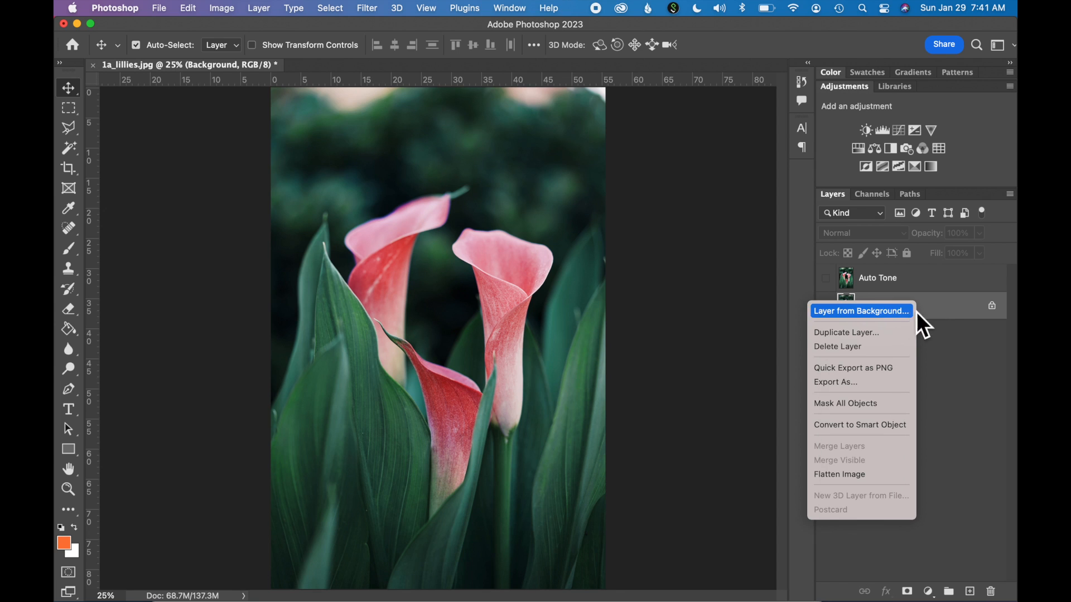
pyautogui.click(881, 334)
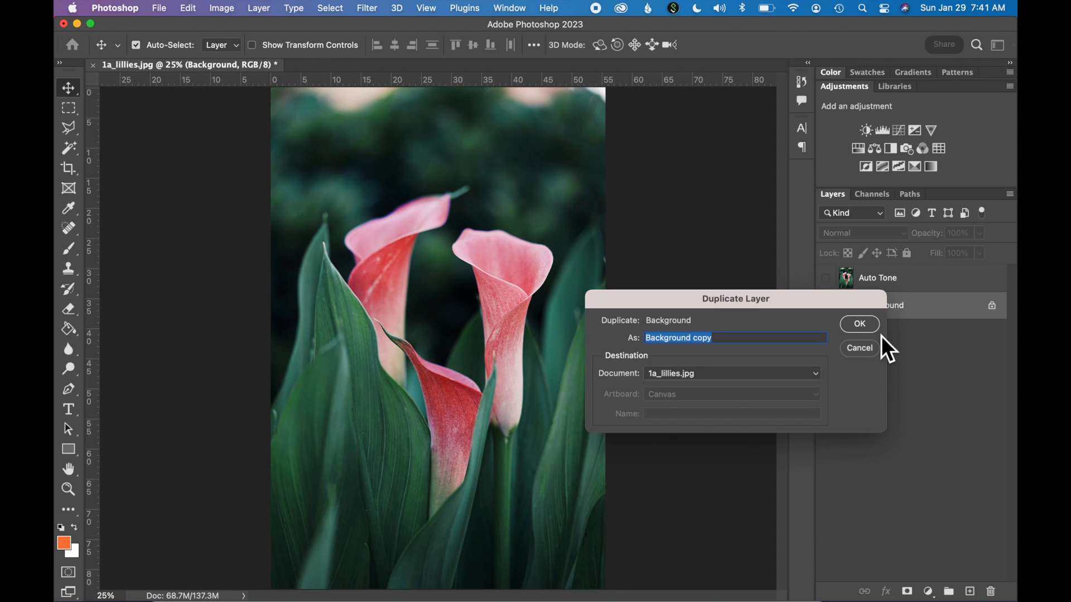
pyautogui.write('Au')
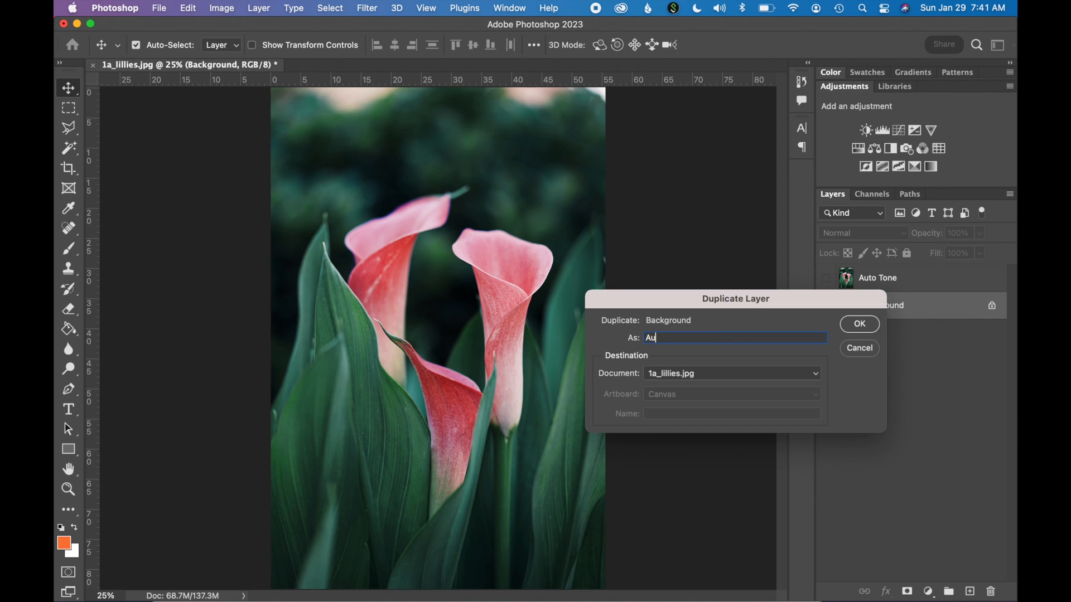
pyautogui.write('to Contrast')
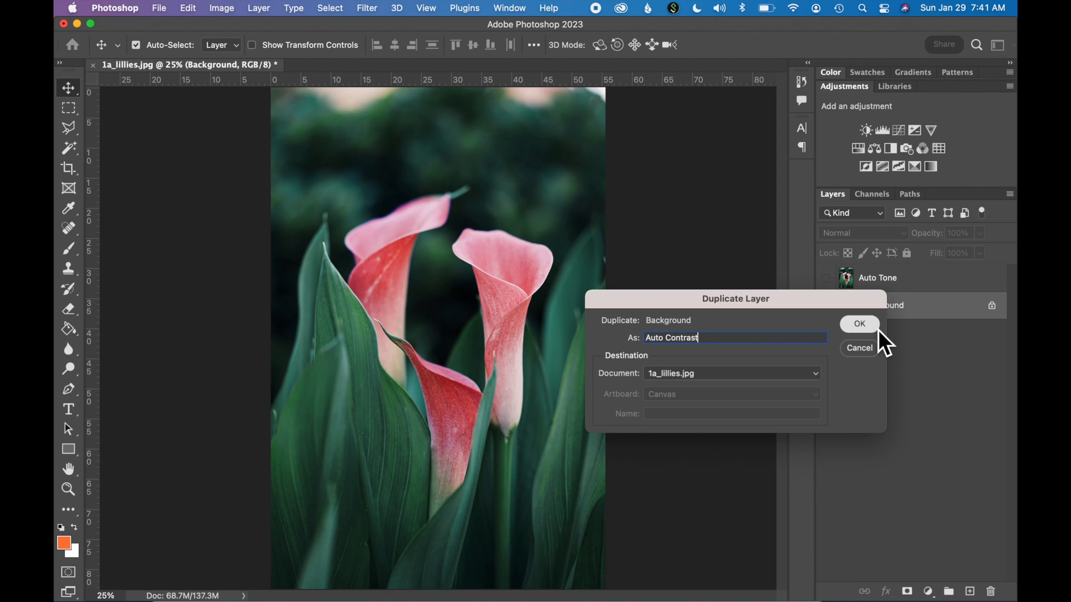
pyautogui.click(876, 328)
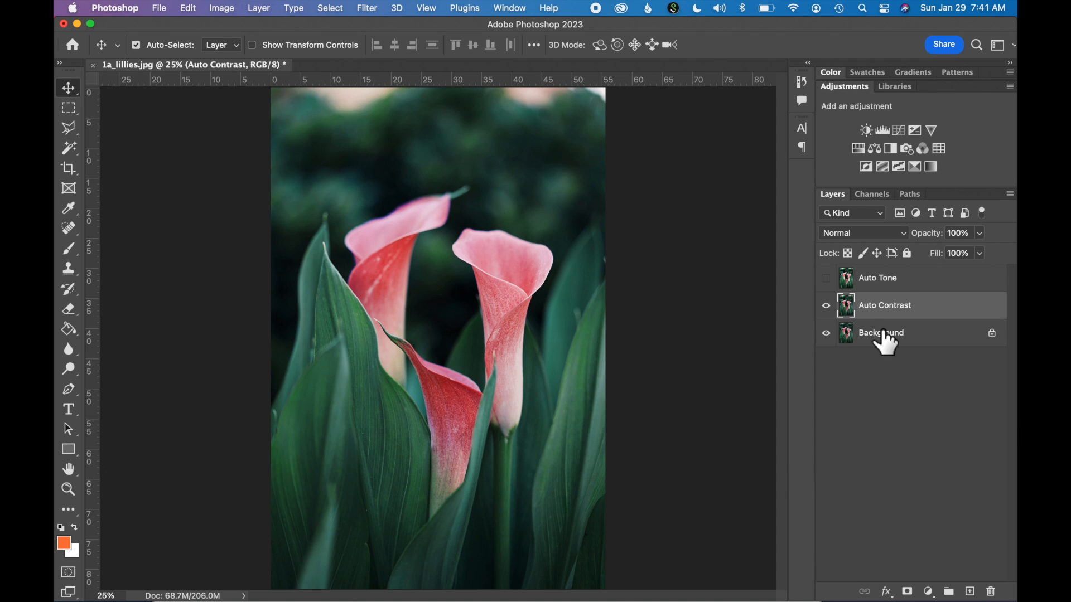
# Step: Apply the automatic Auto Contrast correction to the Auto Contrast layer
pyautogui.click(224, 8)
pyautogui.click(250, 79)
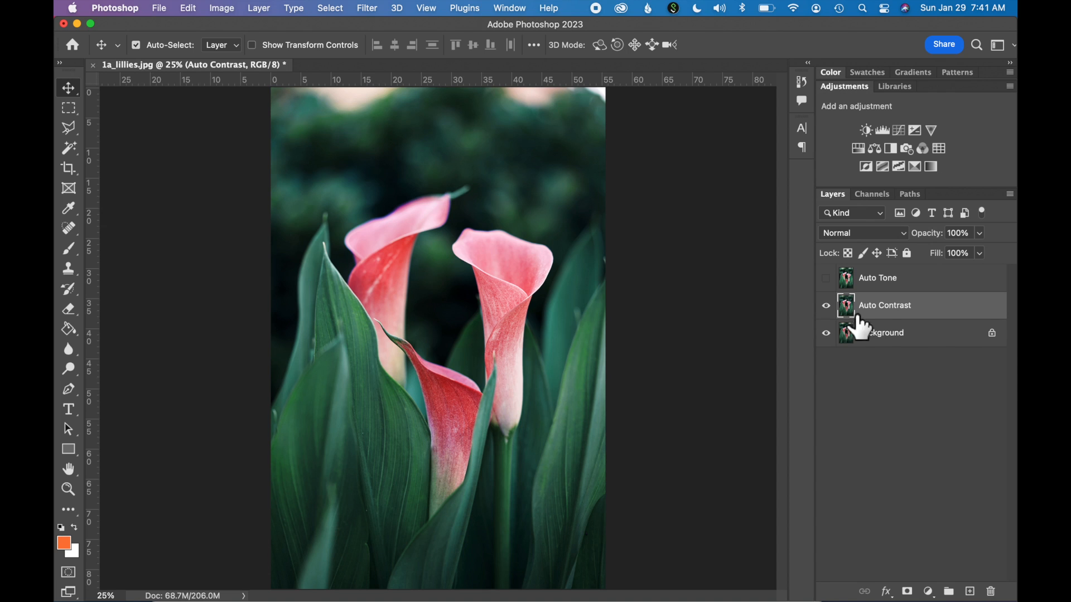
# Step: Toggle the Auto Tone layer's visibility to compare its correction with the Auto Contrast version, leaving it hidden
pyautogui.click(827, 278)
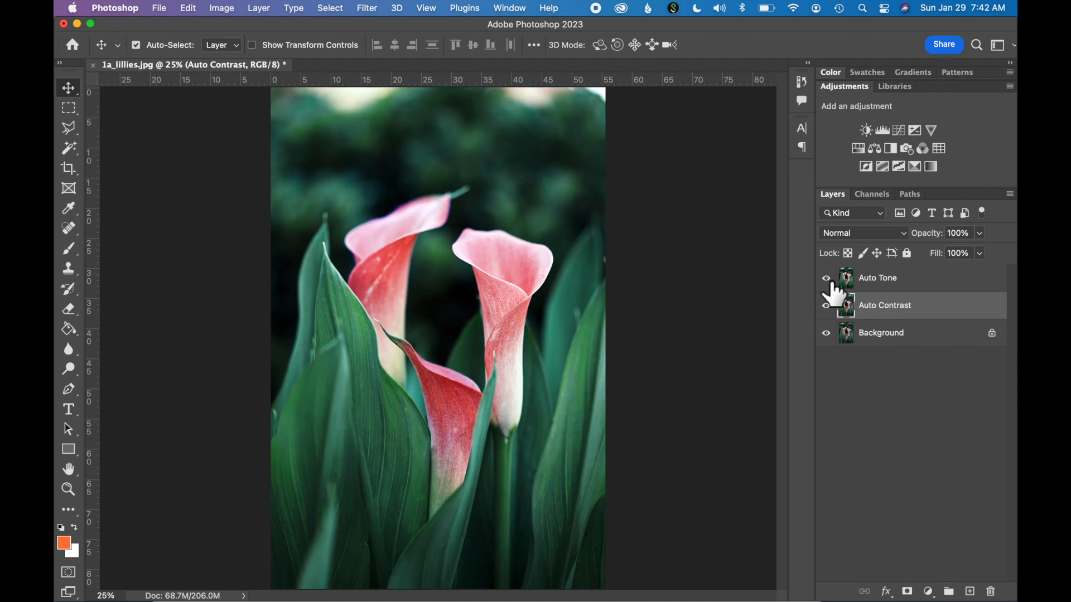
pyautogui.click(831, 282)
pyautogui.click(830, 282)
pyautogui.click(830, 282)
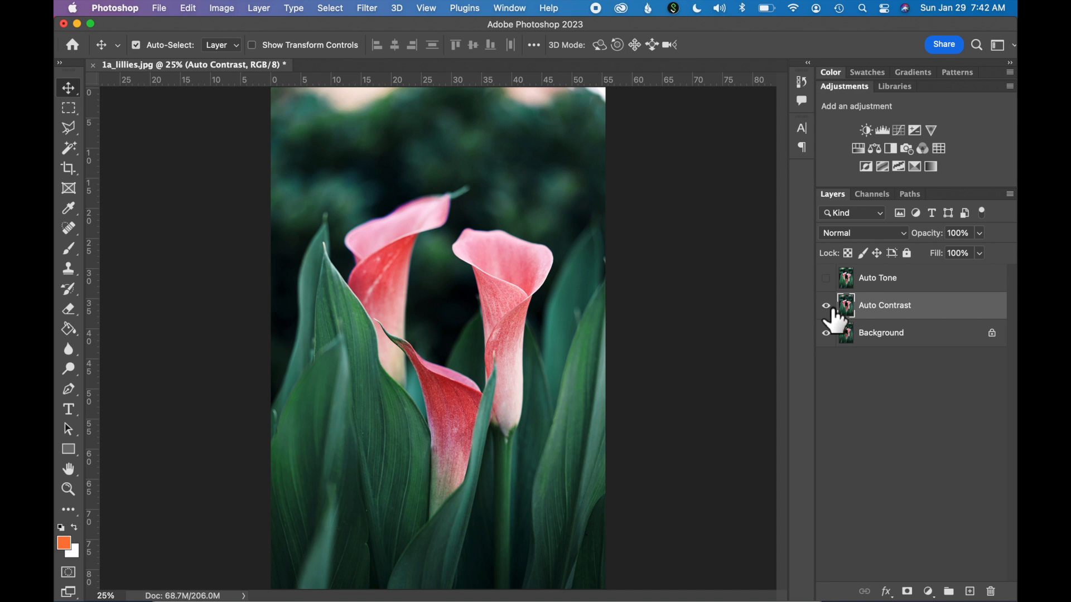
# Step: Hide the Auto Contrast layer and duplicate the Background layer as "Auto Color"
pyautogui.click(827, 306)
pyautogui.click(933, 338)
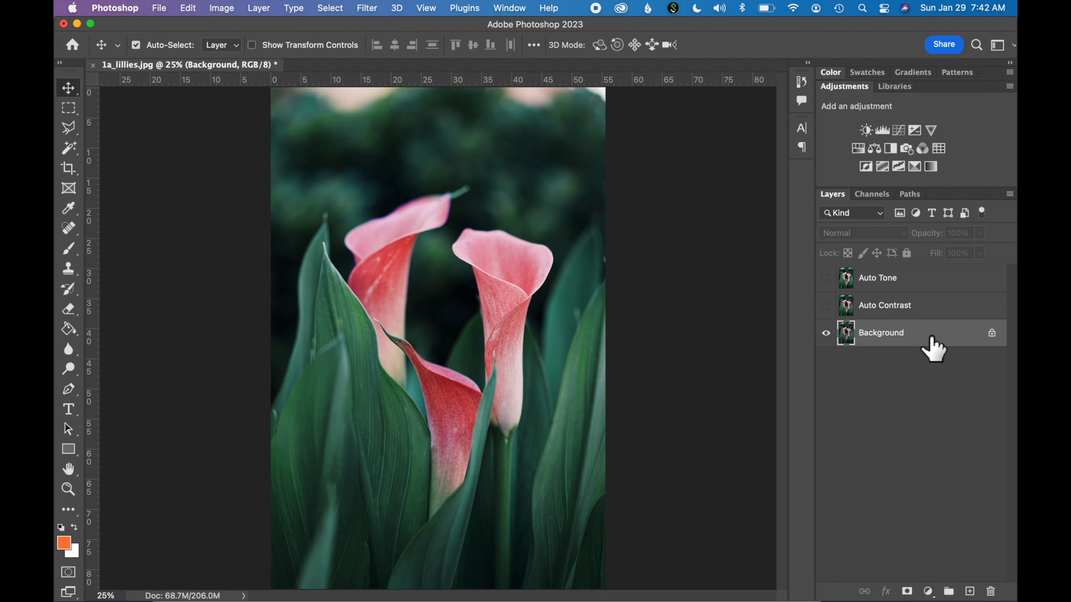
pyautogui.rightClick(927, 337)
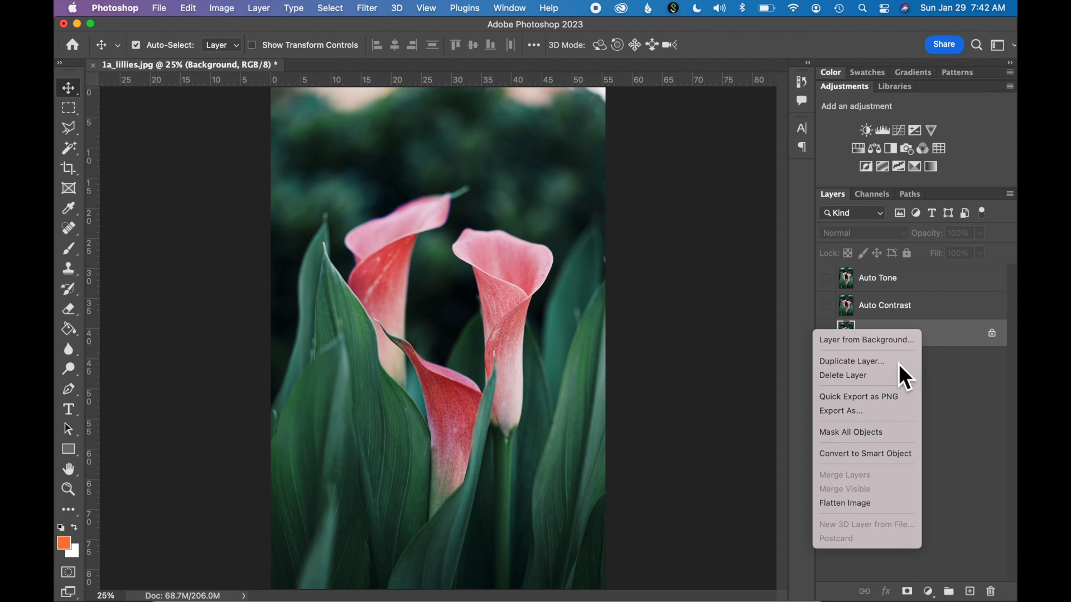
pyautogui.click(898, 364)
pyautogui.write('A')
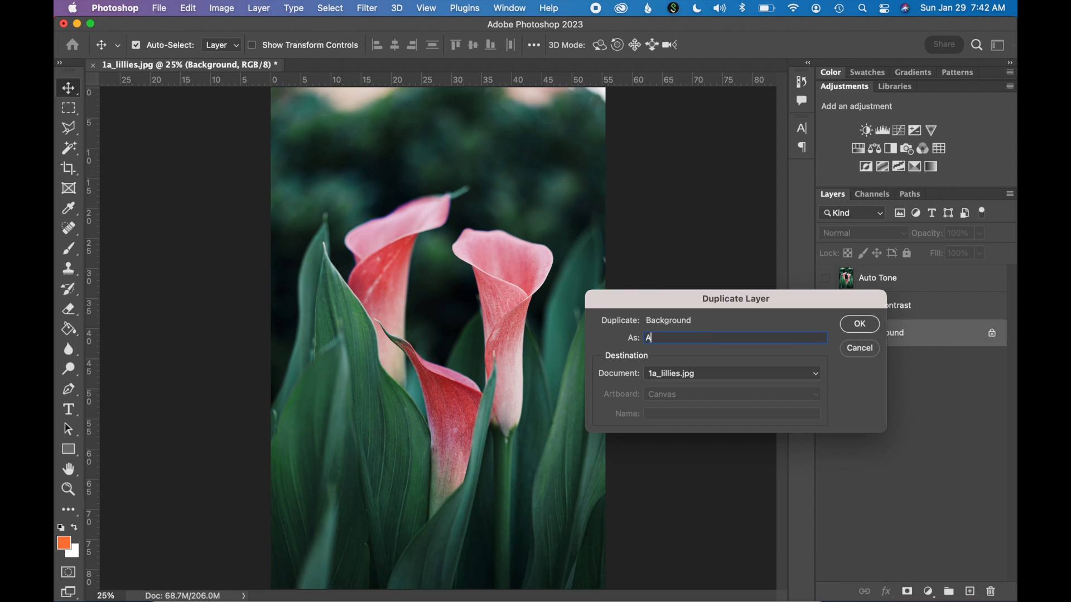
pyautogui.write('uto Color')
pyautogui.press('Return')
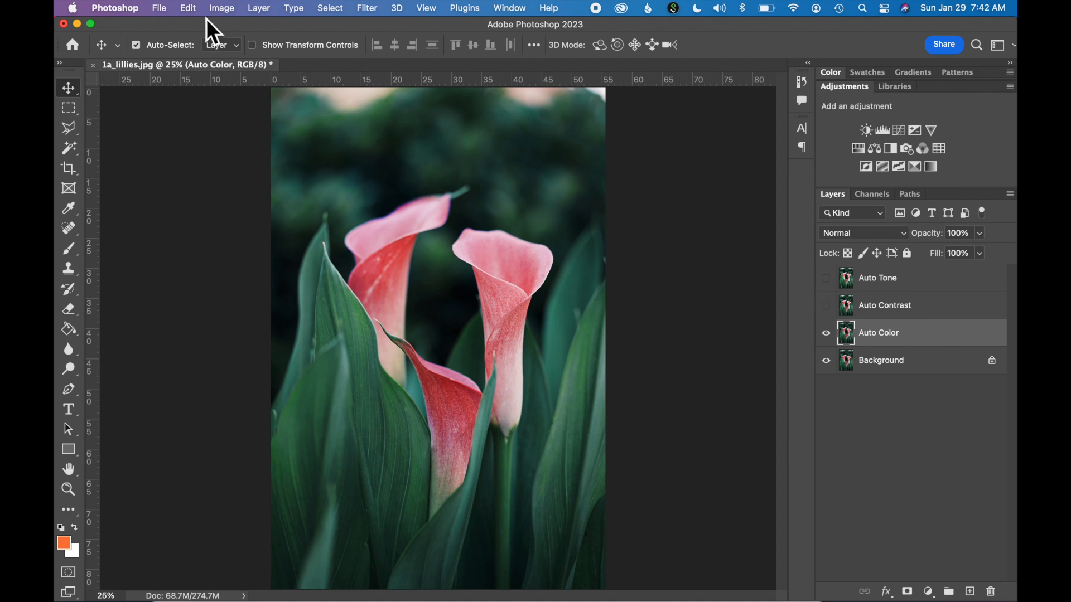
# Step: Apply the automatic Auto Color correction to the Auto Color layer
pyautogui.click(222, 9)
pyautogui.click(230, 90)
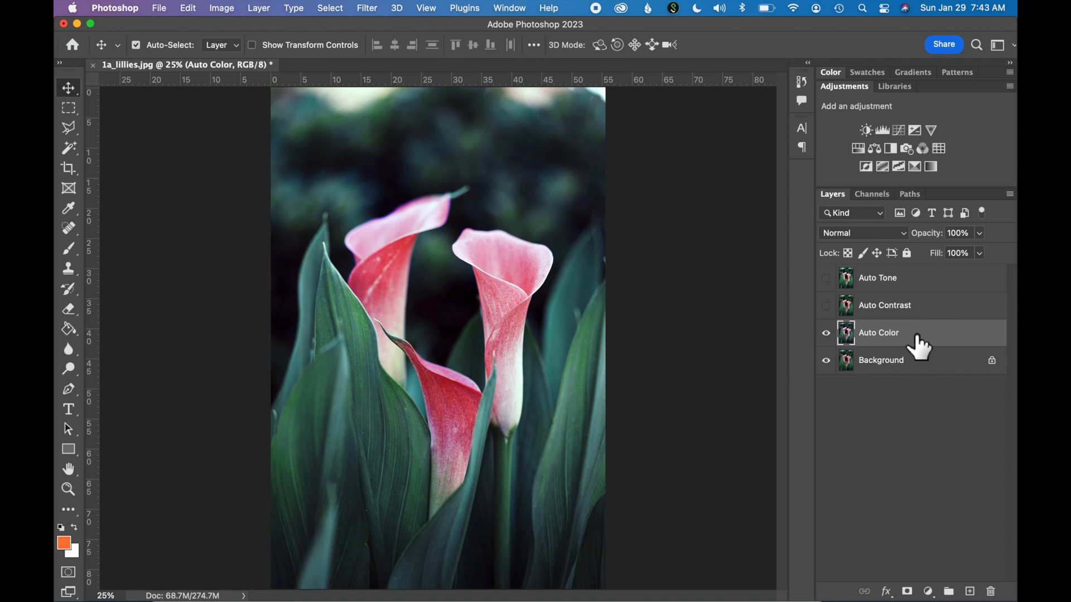
# Step: Reorder the layers above Background as Auto Color, Auto Contrast, Auto Tone, and show Auto Tone instead of Auto Color
pyautogui.moveTo(917, 336); pyautogui.dragTo(932, 312)
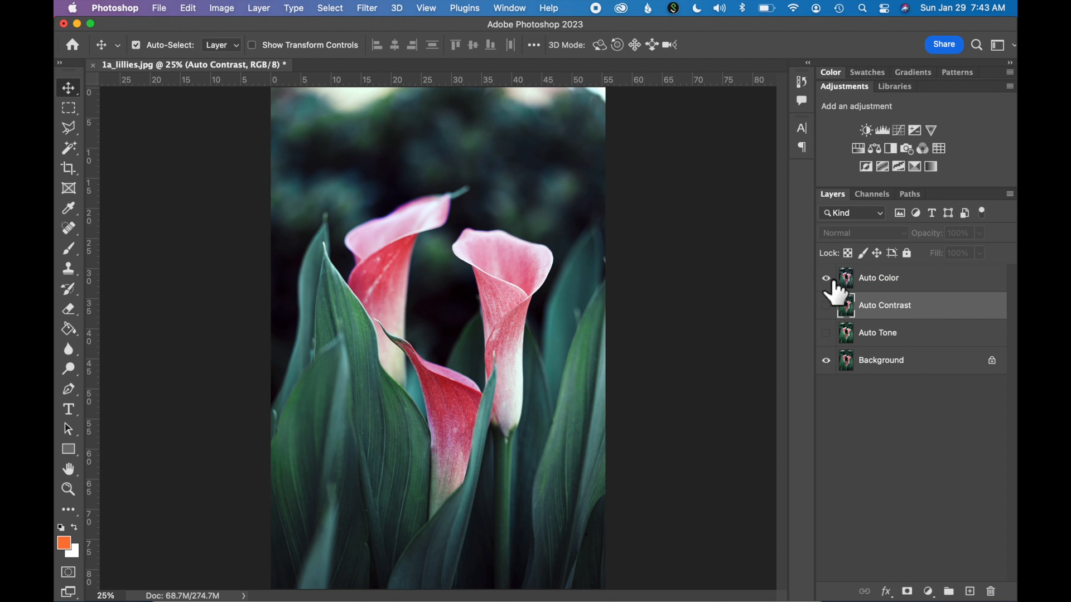
pyautogui.click(827, 280)
pyautogui.click(828, 335)
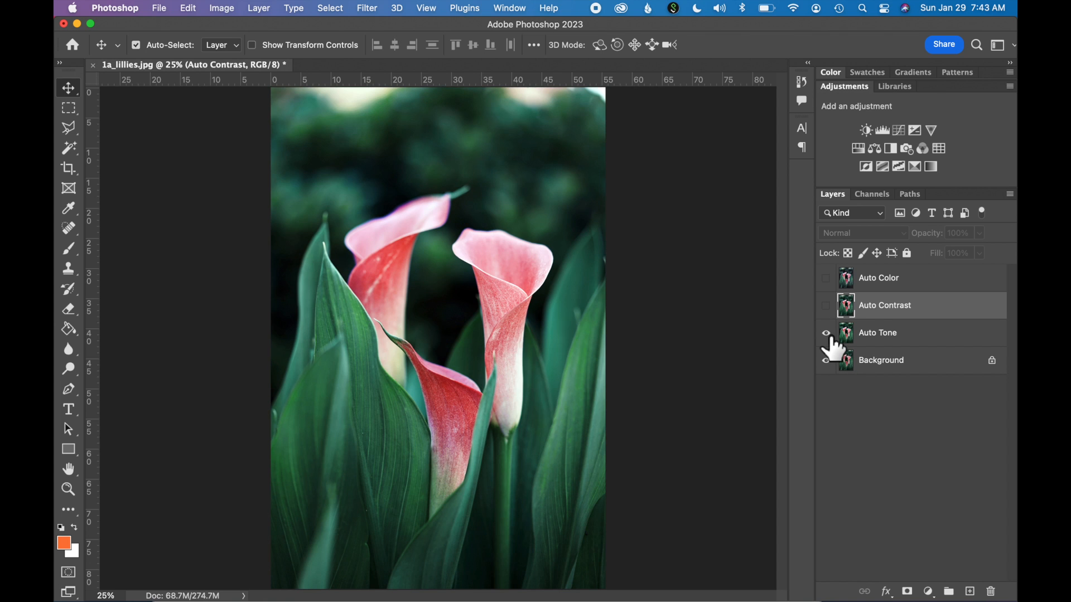
# Step: Toggle the Auto Tone and Auto Color layers to compare both corrections with the original, leaving only Auto Tone shown above Background
pyautogui.click(827, 335)
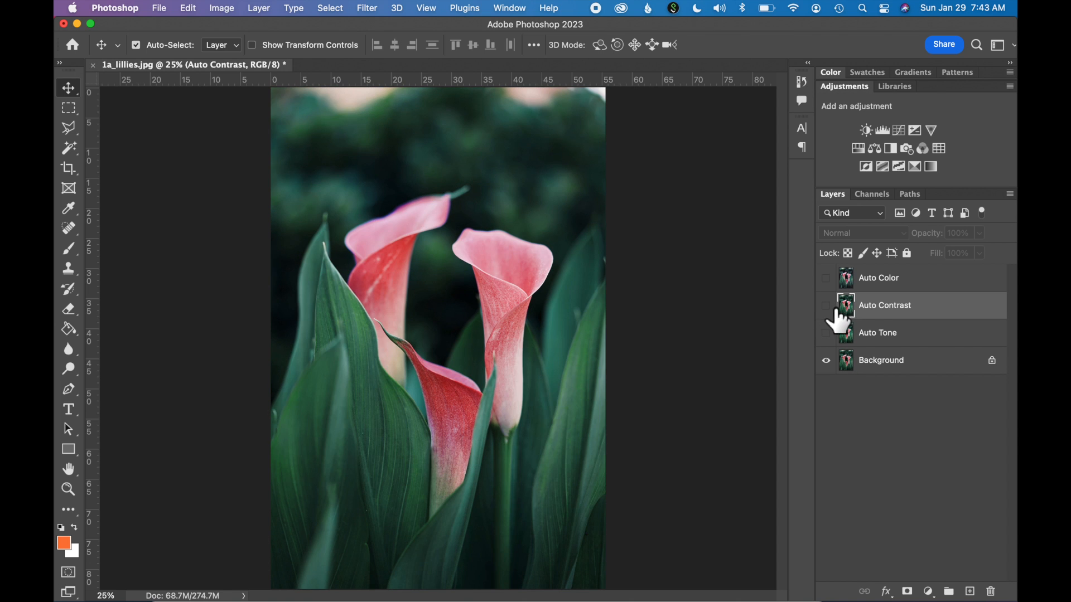
pyautogui.click(826, 278)
pyautogui.click(826, 278)
pyautogui.click(825, 333)
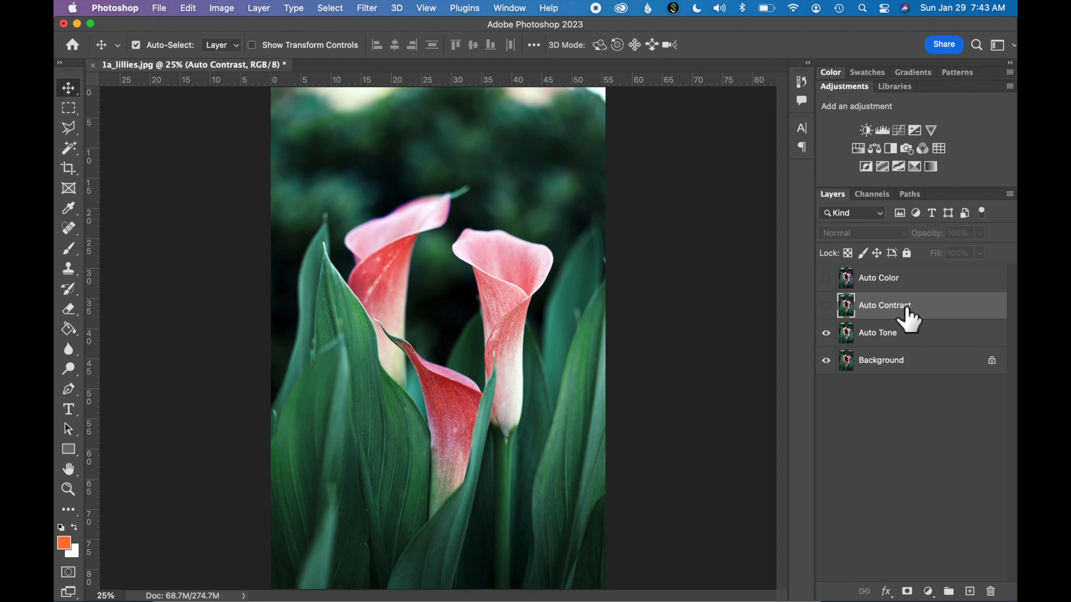
# Step: Save the layered lily document in Photoshop format as 1a_lillies_edit.psd in the Layers folder and close it
pyautogui.click(160, 9)
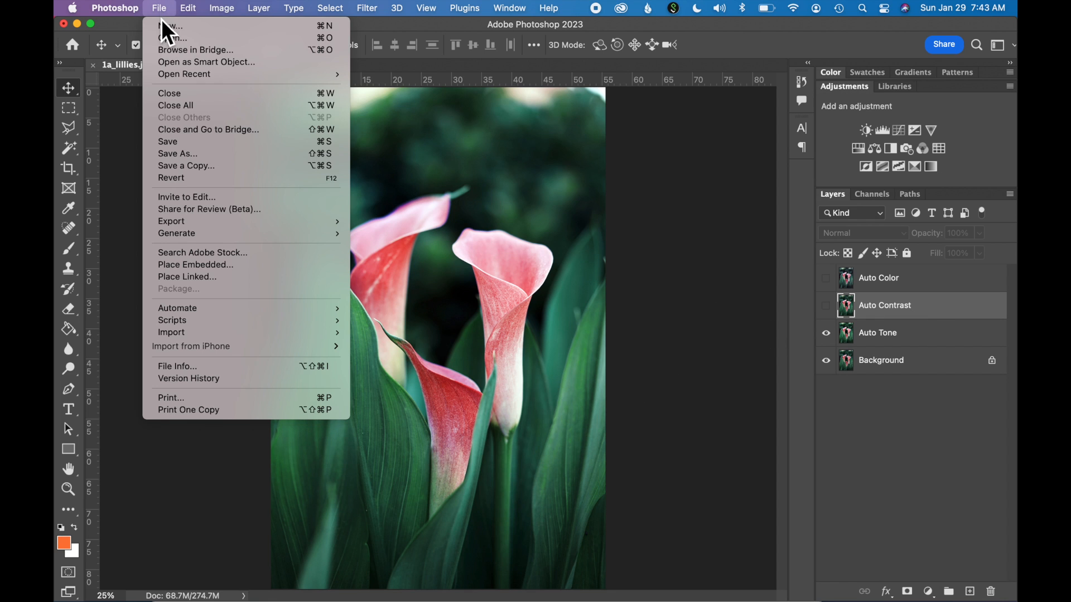
pyautogui.click(187, 142)
pyautogui.write('_edit')
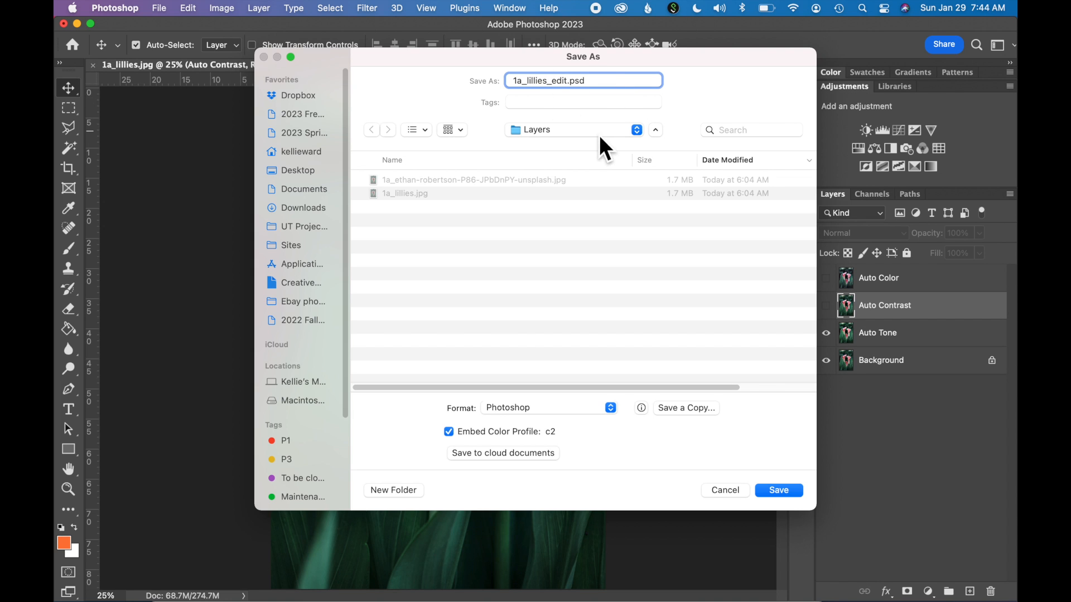
pyautogui.click(777, 490)
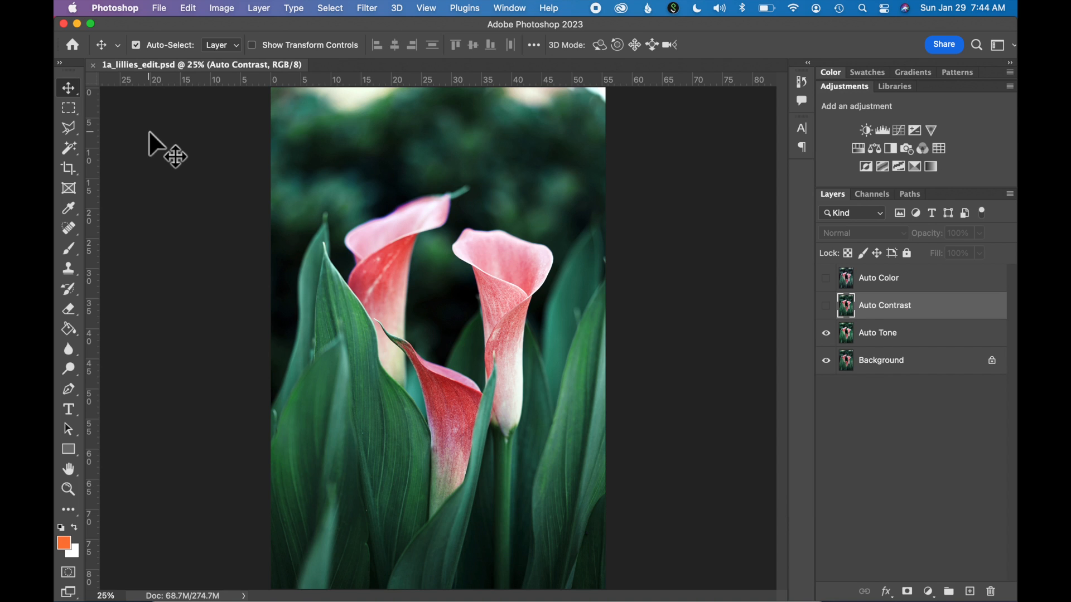
pyautogui.click(161, 8)
pyautogui.click(96, 72)
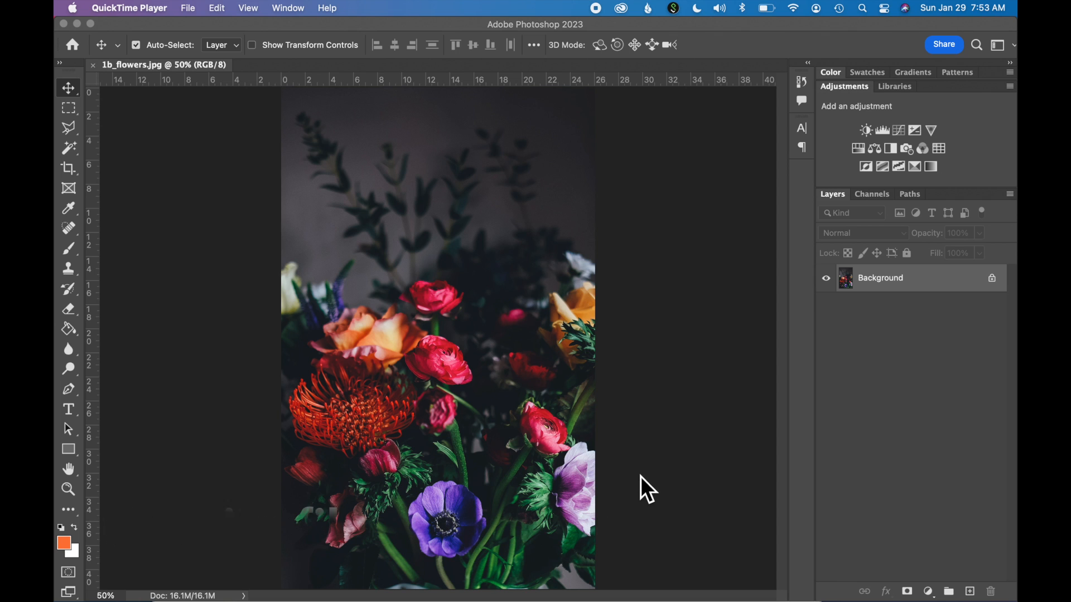
# Step: Duplicate the Background layer of 1b_flowers.jpg as "levels"
pyautogui.click(950, 328)
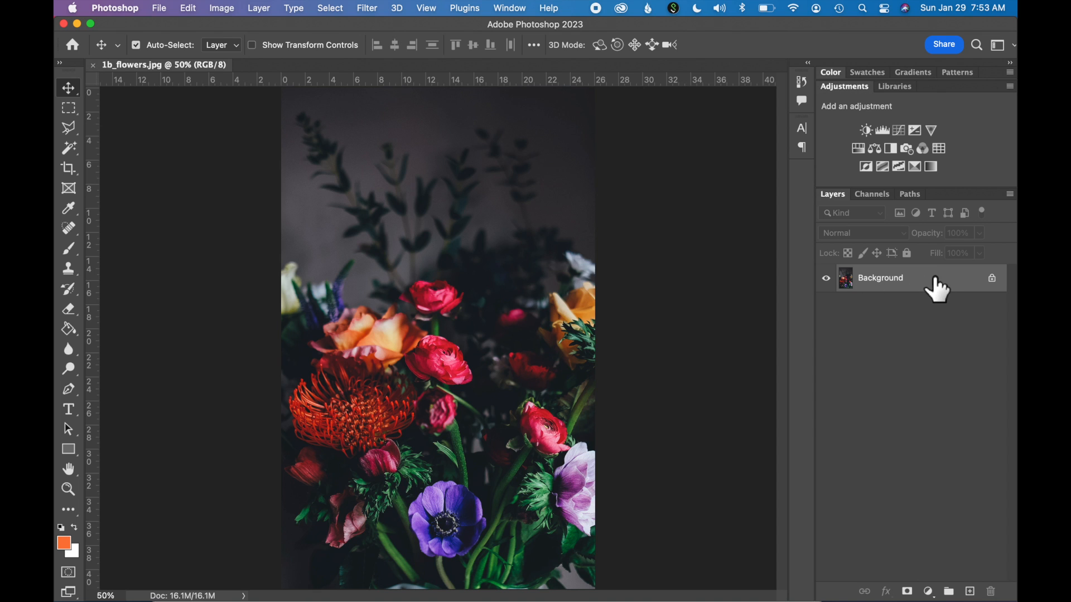
pyautogui.rightClick(937, 289)
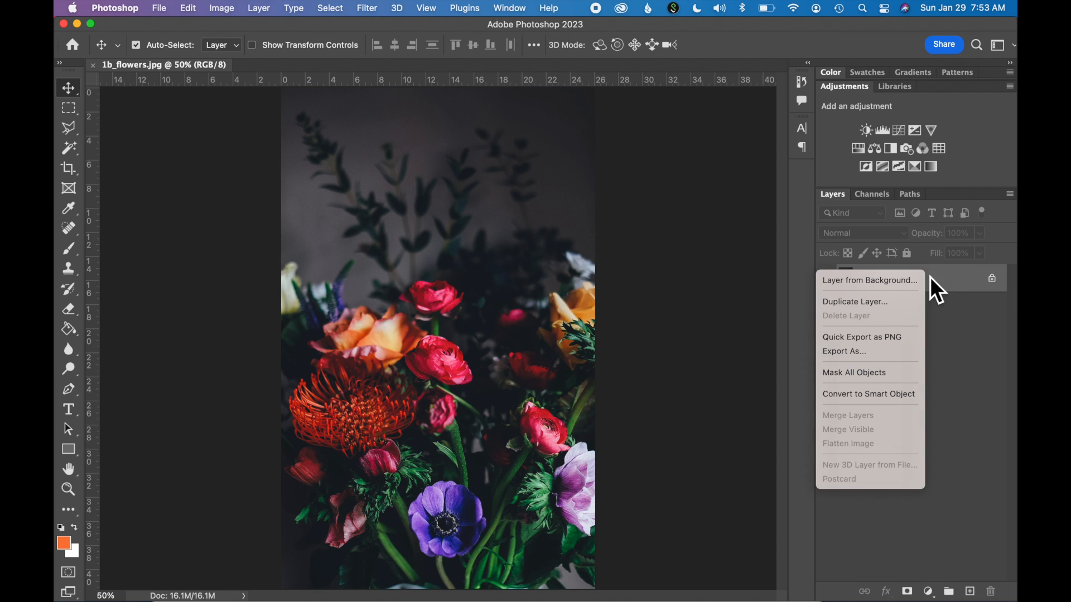
pyautogui.click(895, 304)
pyautogui.write('levels')
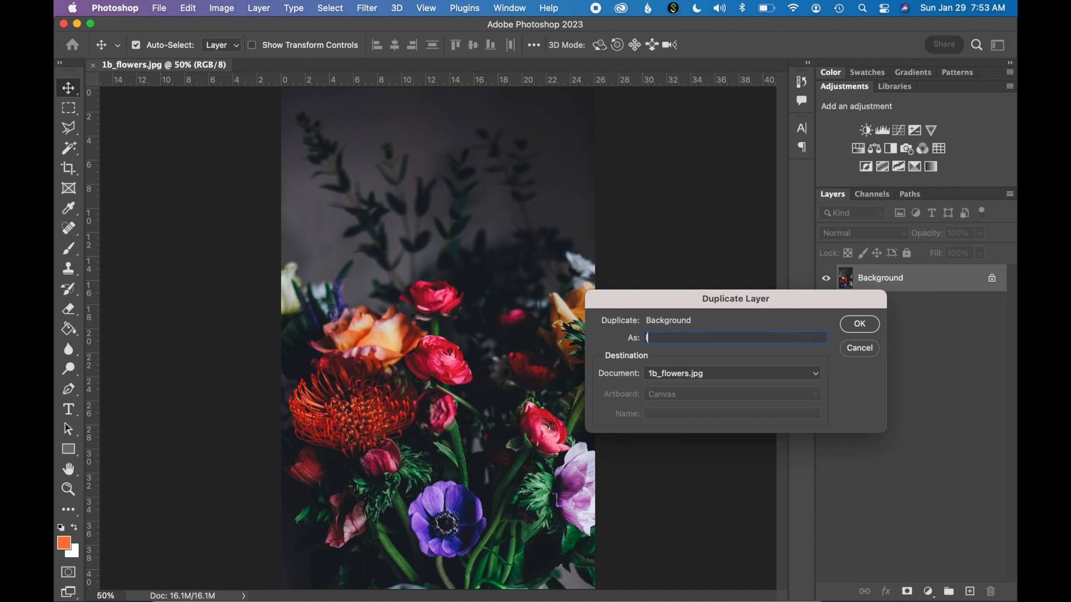
pyautogui.click(867, 328)
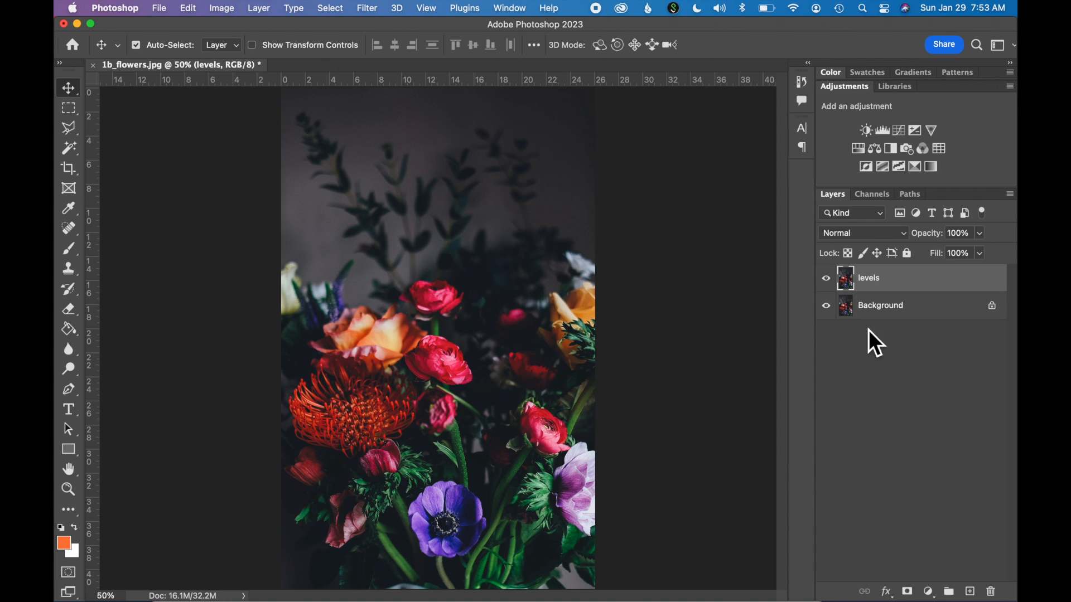
# Step: Start a Levels adjustment on the levels layer and set the black input level to 9 and the white input level to 234
pyautogui.click(225, 10)
pyautogui.moveTo(237, 45)
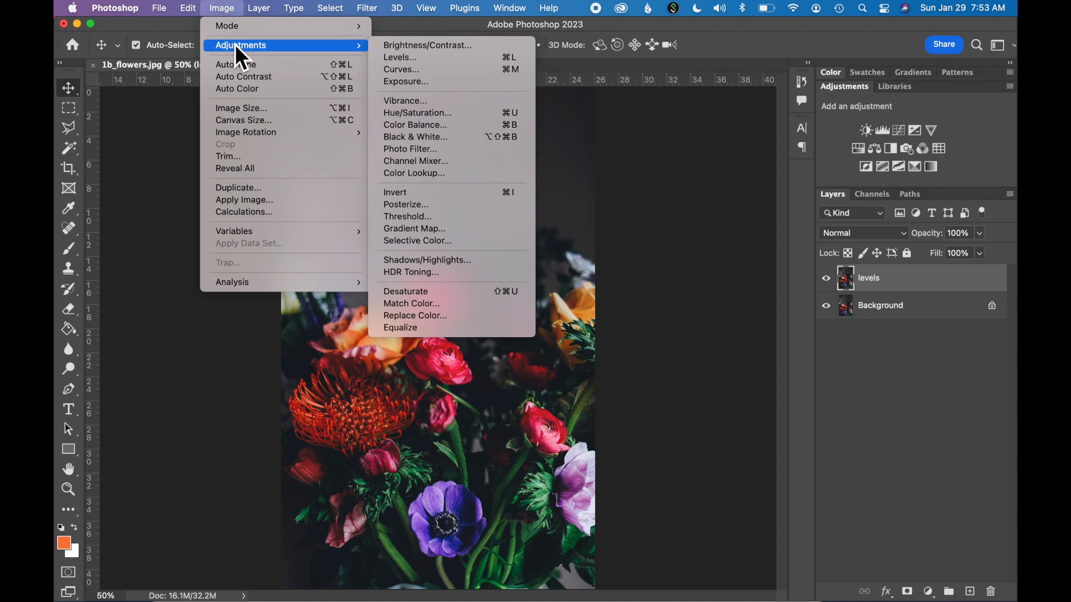
pyautogui.click(422, 60)
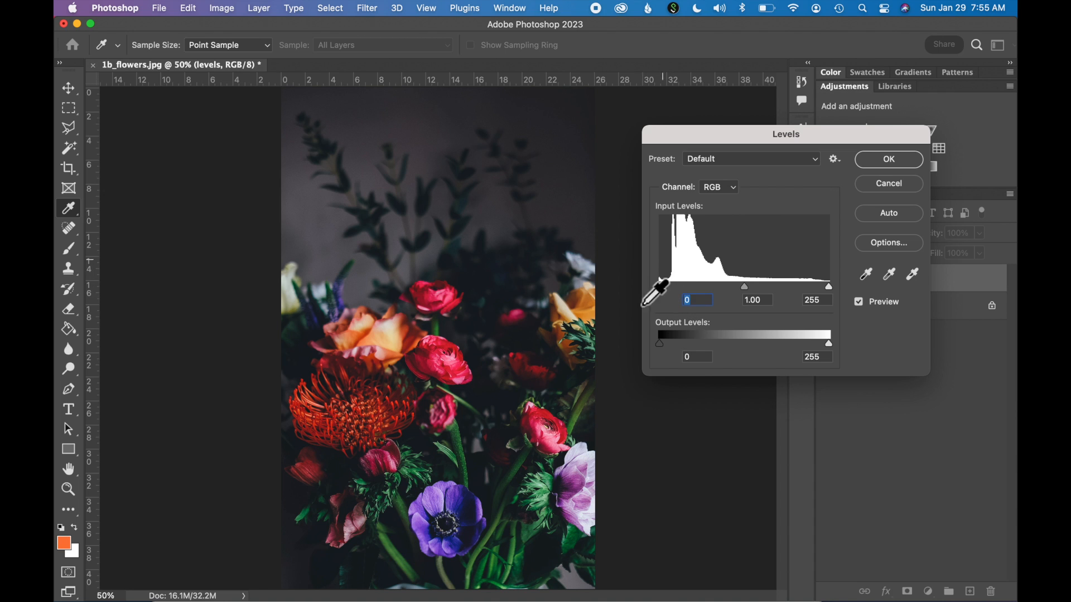
pyautogui.moveTo(665, 290)
pyautogui.mouseDown()
pyautogui.moveTo(678, 290)
pyautogui.moveTo(670, 293)
pyautogui.mouseUp()
pyautogui.moveTo(832, 291)
pyautogui.mouseDown()
pyautogui.moveTo(748, 297)
pyautogui.moveTo(765, 294)
pyautogui.moveTo(770, 306)
pyautogui.moveTo(729, 293)
pyautogui.moveTo(829, 287)
pyautogui.moveTo(819, 291)
pyautogui.mouseUp()
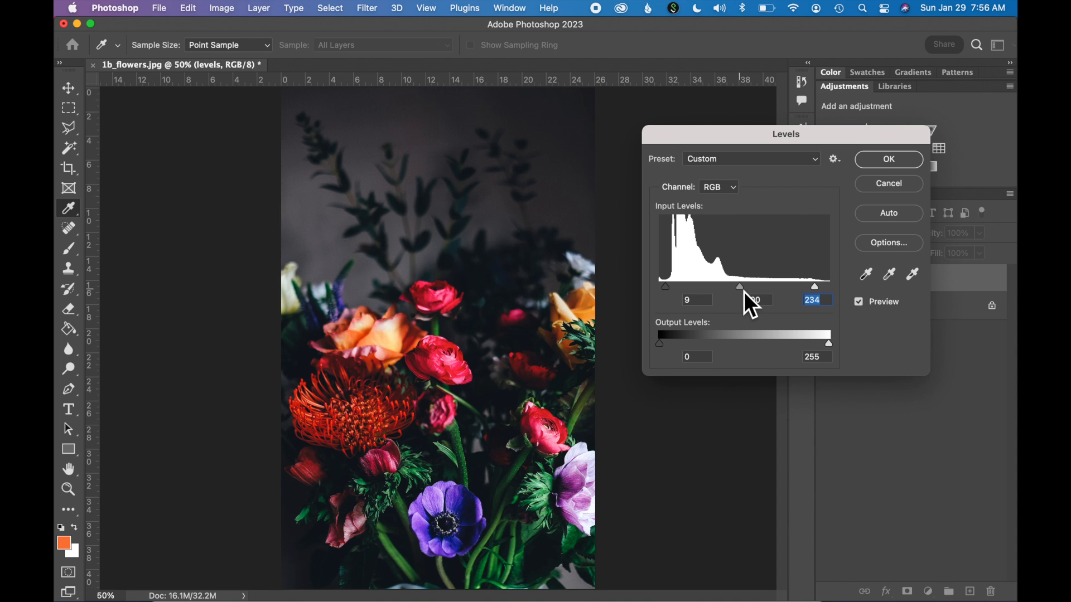
# Step: Fine-tune the midtone input level, trying about 1.10, and apply the Levels adjustment to the flower image
pyautogui.moveTo(744, 293); pyautogui.dragTo(734, 296)
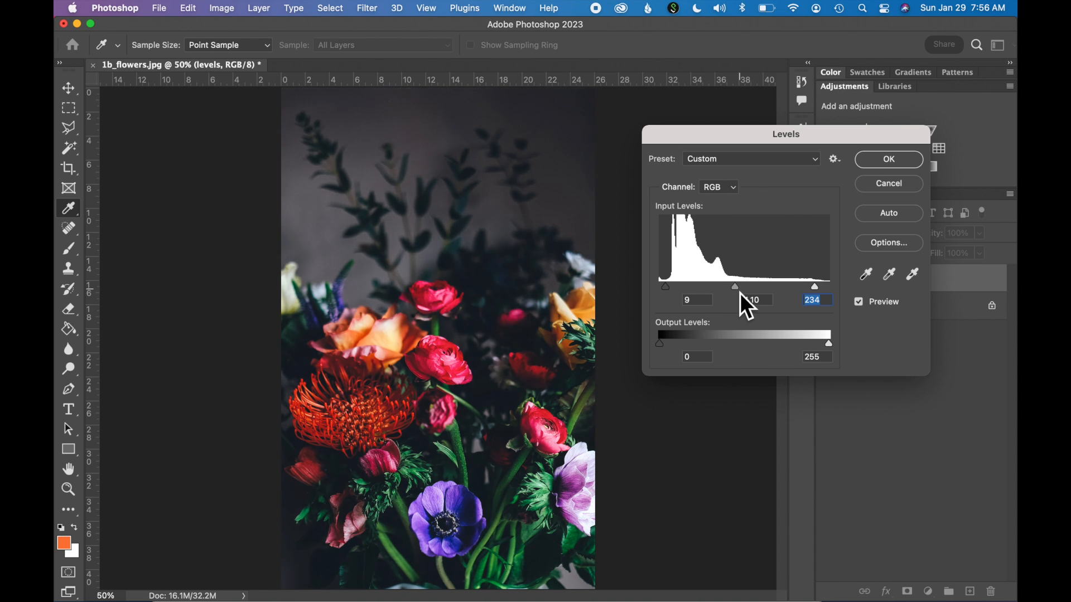
pyautogui.moveTo(735, 293); pyautogui.dragTo(738, 292)
pyautogui.moveTo(737, 292); pyautogui.dragTo(734, 292)
pyautogui.click(740, 290)
pyautogui.click(893, 162)
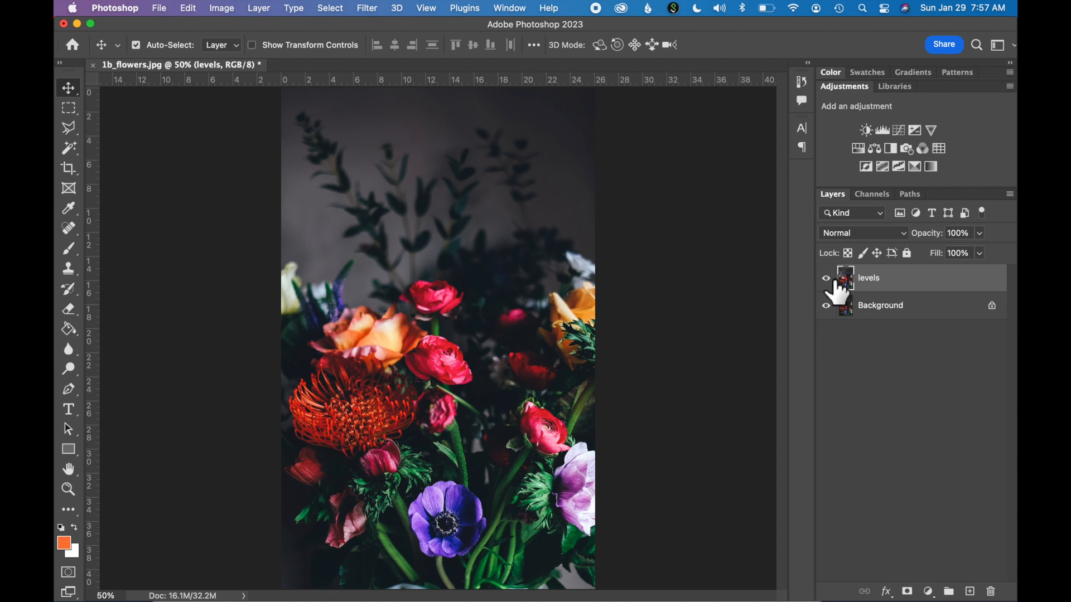
# Step: Toggle the levels layer's visibility to compare the adjusted flowers with the original, leaving the layer shown
pyautogui.click(833, 279)
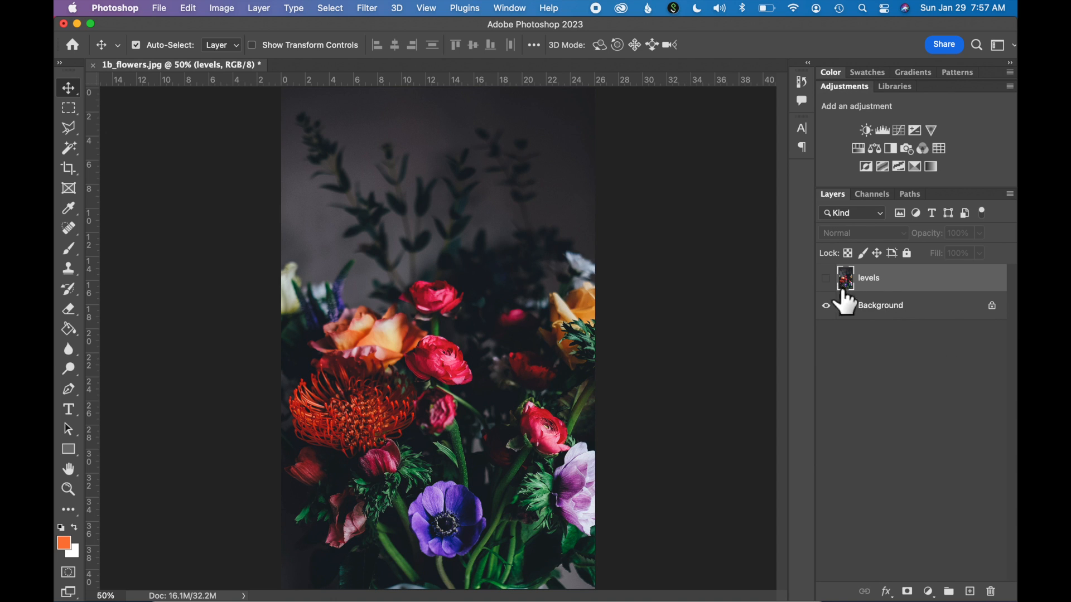
pyautogui.click(831, 280)
pyautogui.click(832, 281)
pyautogui.click(832, 280)
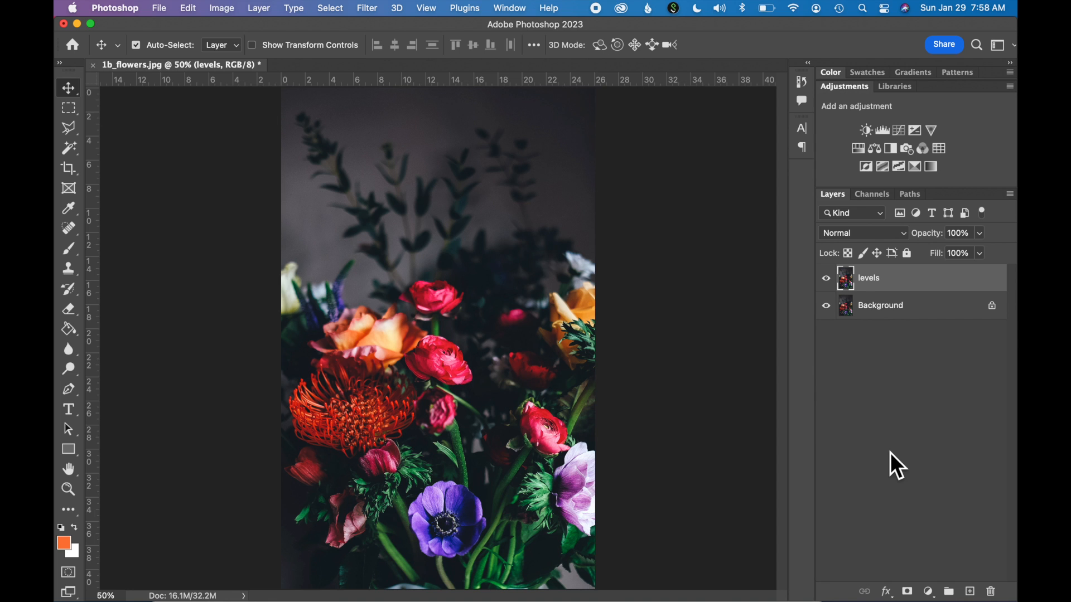
# Step: Save a copy of the flower image as a JPEG named 1b_flowers_edit in the Levels folder, with Maximum quality 12 and the Progressive format
pyautogui.click(159, 8)
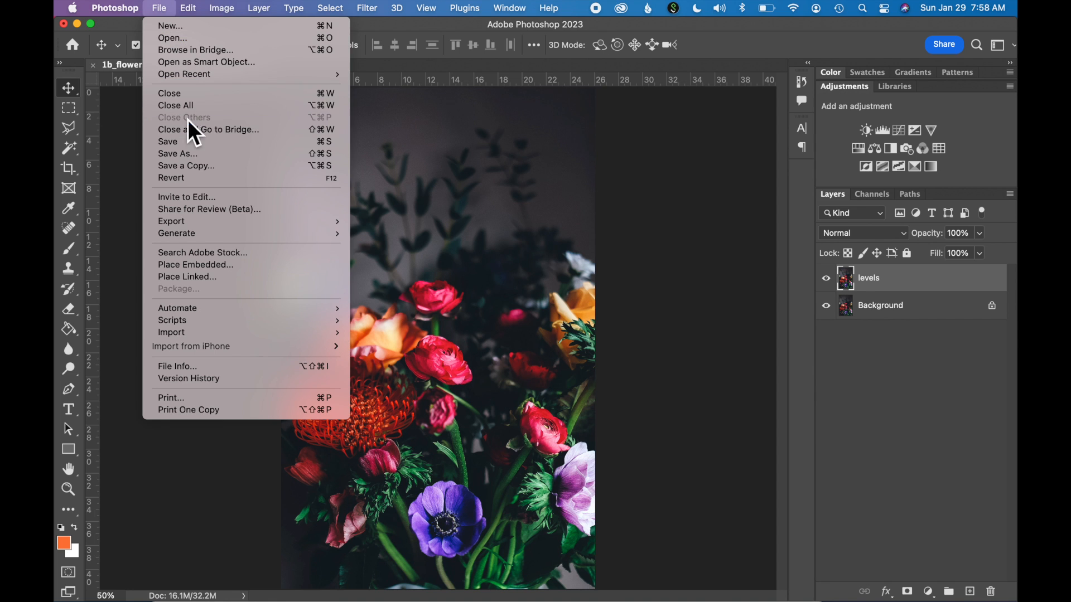
pyautogui.click(182, 144)
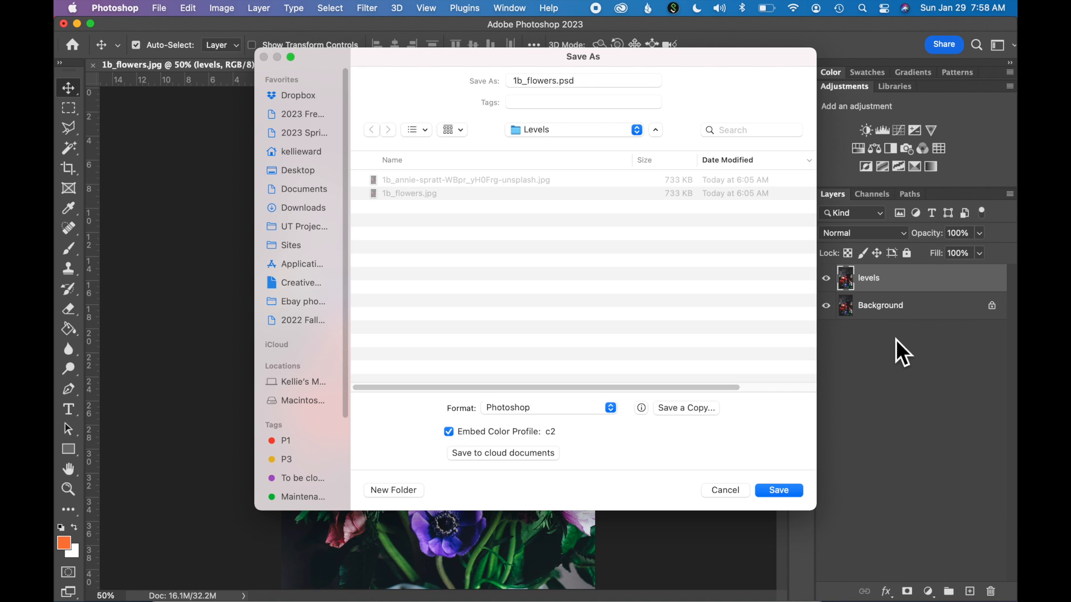
pyautogui.click(681, 411)
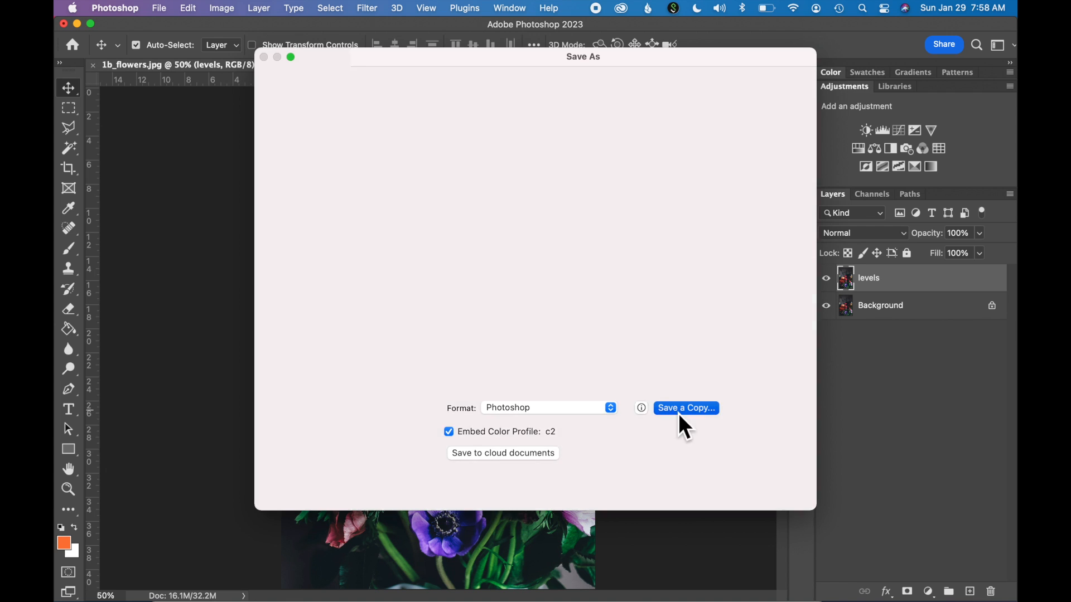
pyautogui.write('1b_flowers_edit')
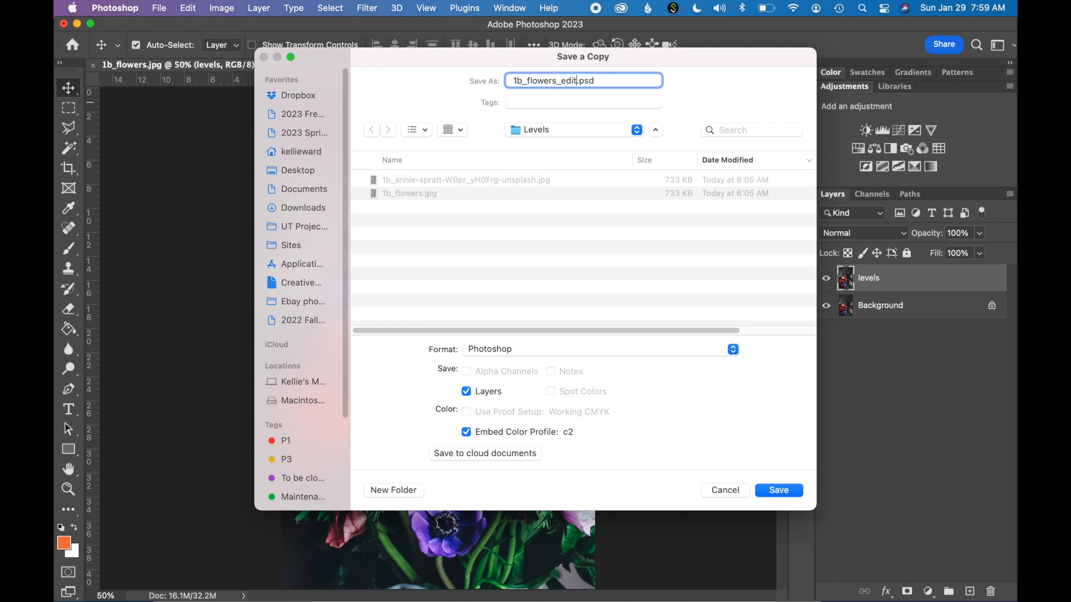
pyautogui.click(495, 351)
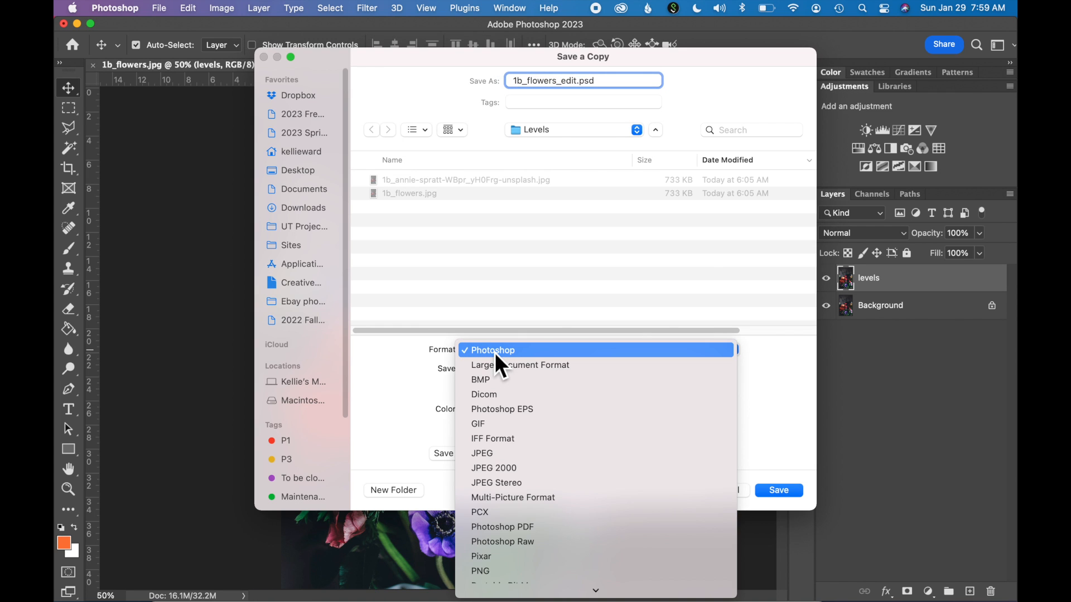
pyautogui.click(493, 454)
pyautogui.click(782, 492)
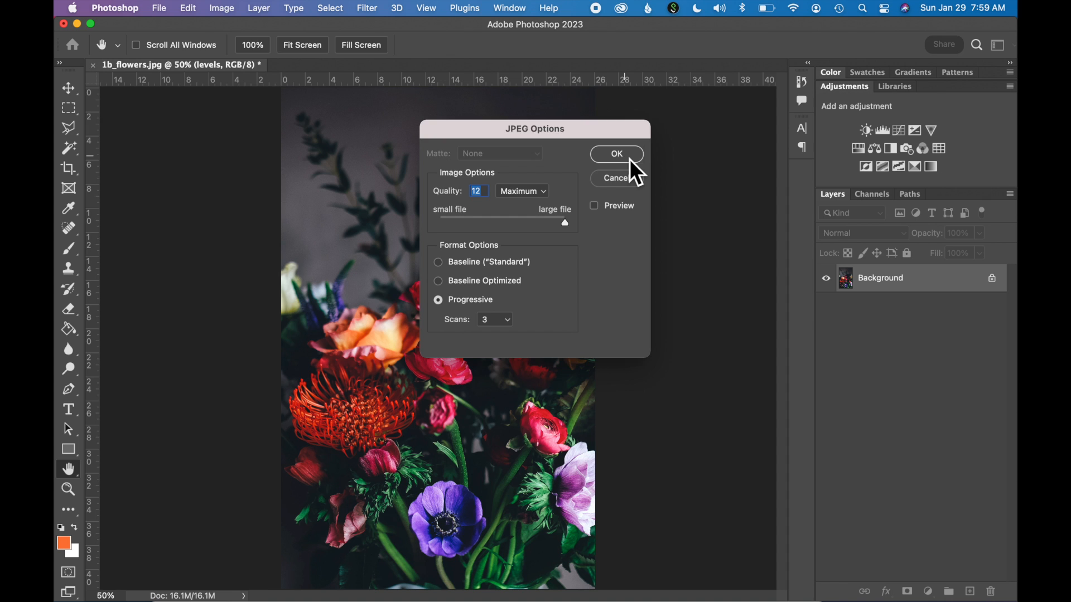
pyautogui.click(629, 159)
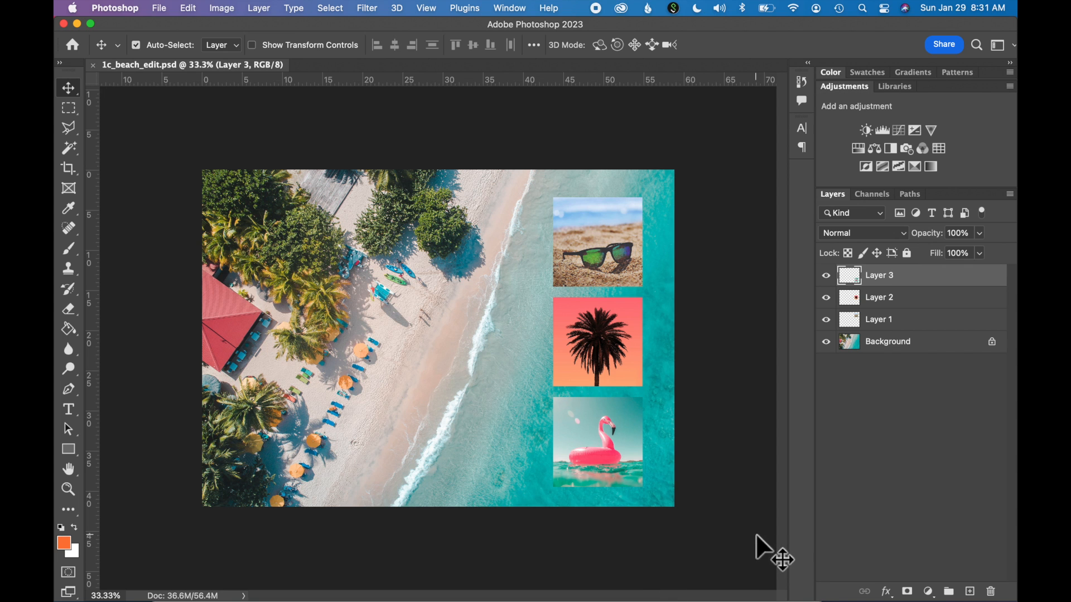
# Step: Close 1c_beach_edit.psd and open 1c_flamingo.jpg, 1c_palmtree.jpg, 1c_beach.jpg and 1c_sunglasses.jpg together from the exercise images folder
pyautogui.click(97, 69)
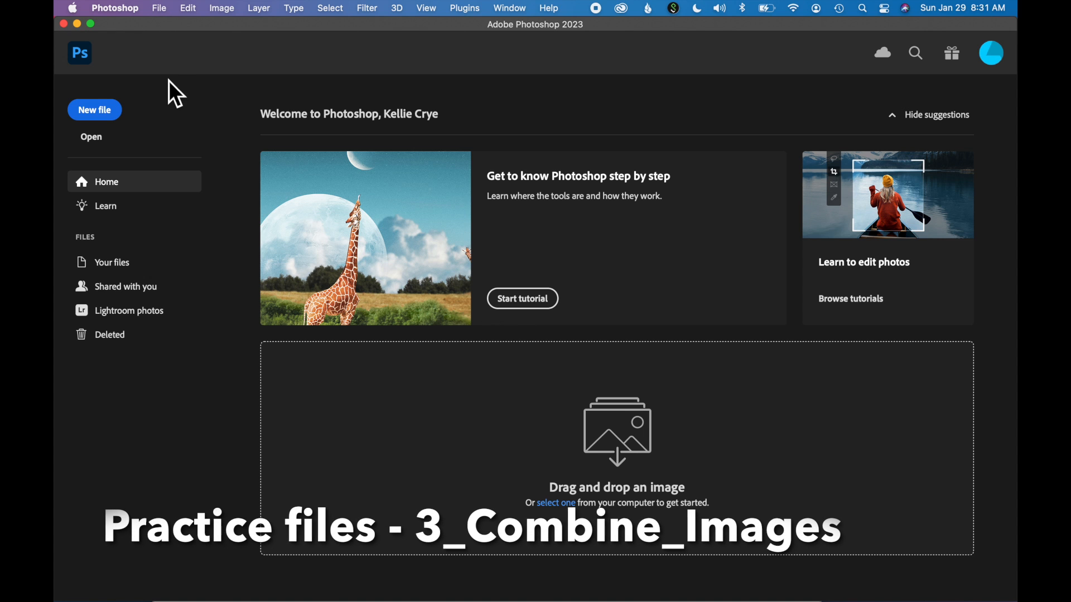
pyautogui.click(159, 9)
pyautogui.click(171, 38)
pyautogui.click(413, 142)
pyautogui.keyDown('shift'); pyautogui.click(418, 184); pyautogui.keyUp('shift')
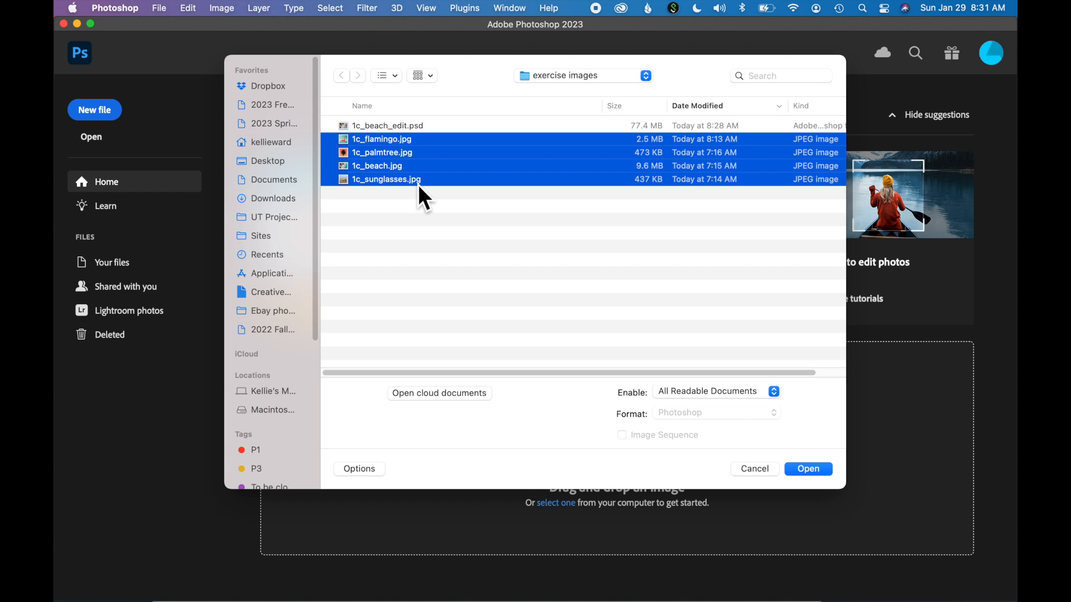
pyautogui.press('Return')
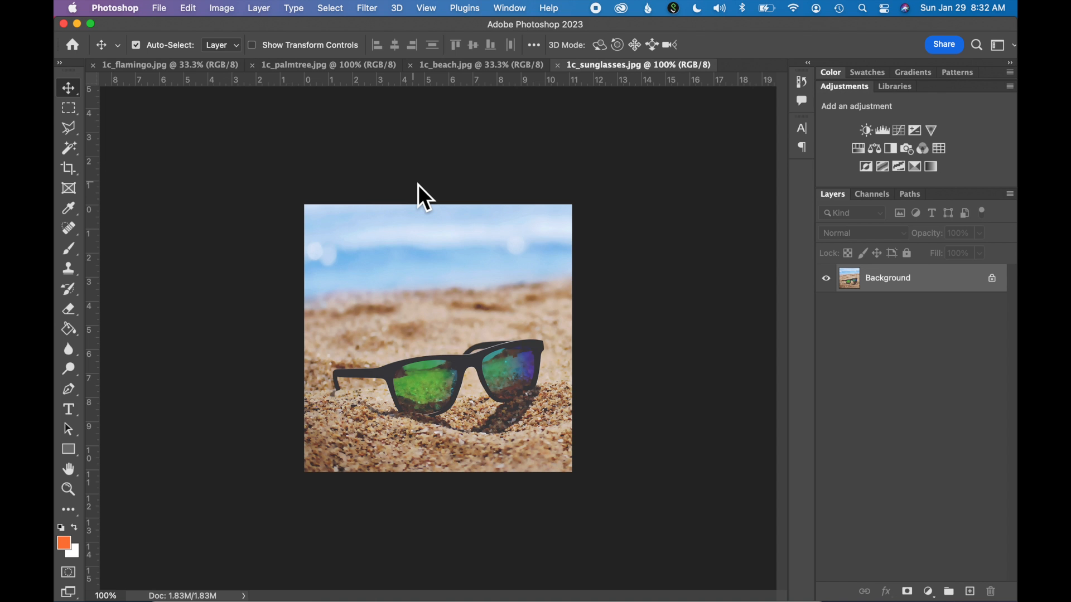
# Step: Look through the open images and reorder their documents as 1c_beach, 1c_sunglasses, 1c_palmtree, 1c_flamingo
pyautogui.click(168, 66)
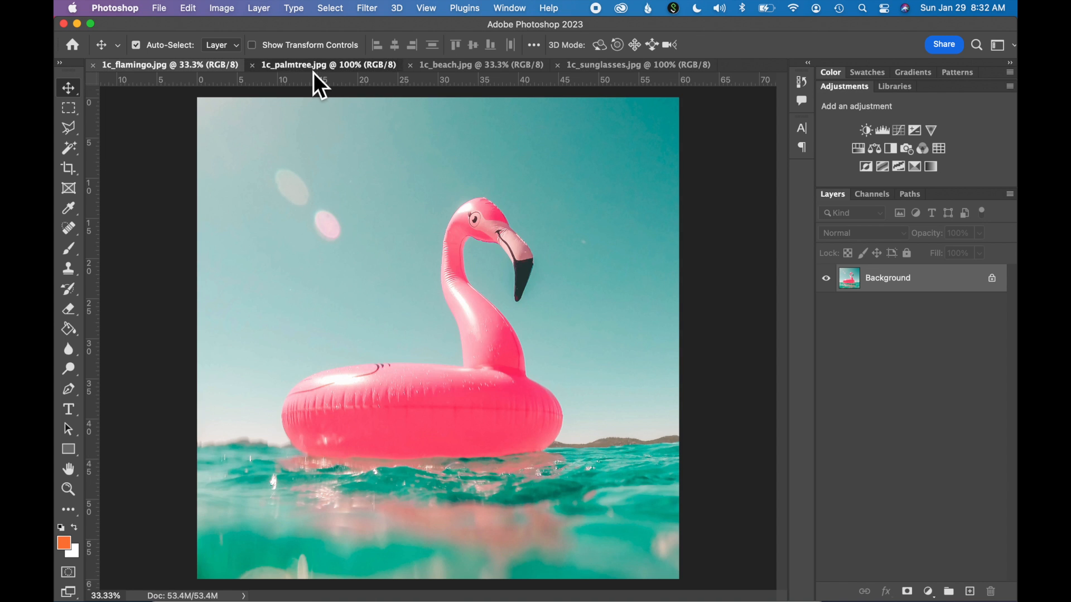
pyautogui.click(316, 67)
pyautogui.click(491, 67)
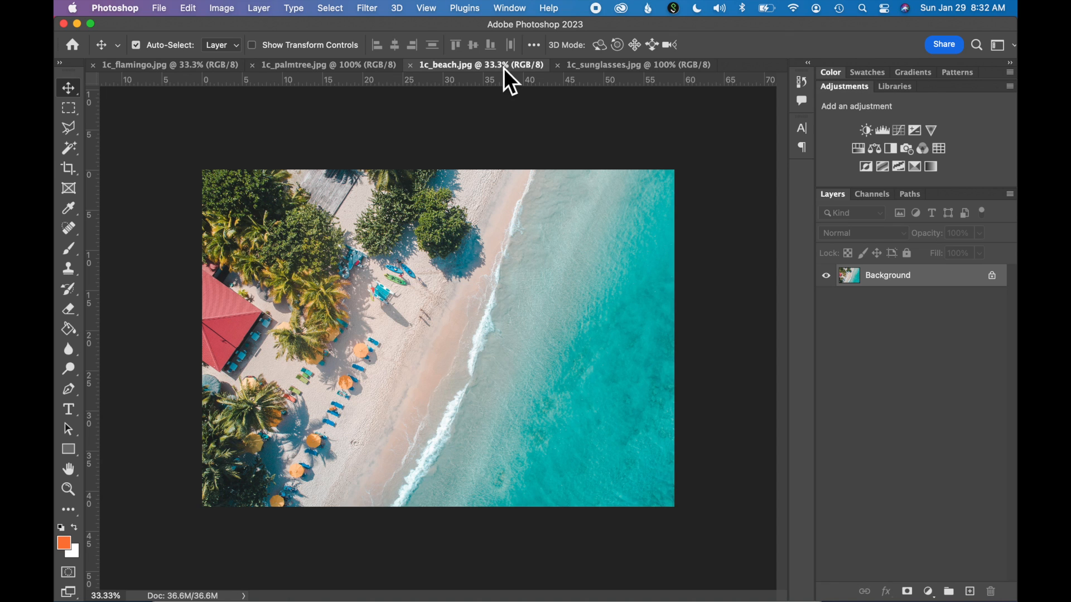
pyautogui.moveTo(504, 67); pyautogui.dragTo(181, 69)
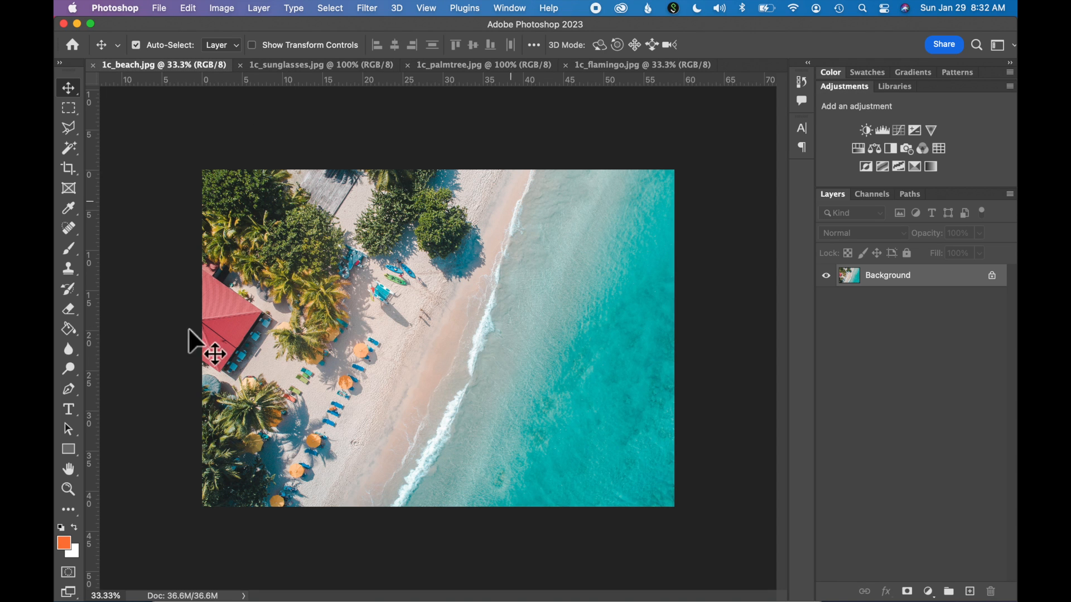
# Step: Copy the sunglasses image into 1c_beach.jpg with the Move tool, placing it over the upper part of the shoreline
pyautogui.click(294, 67)
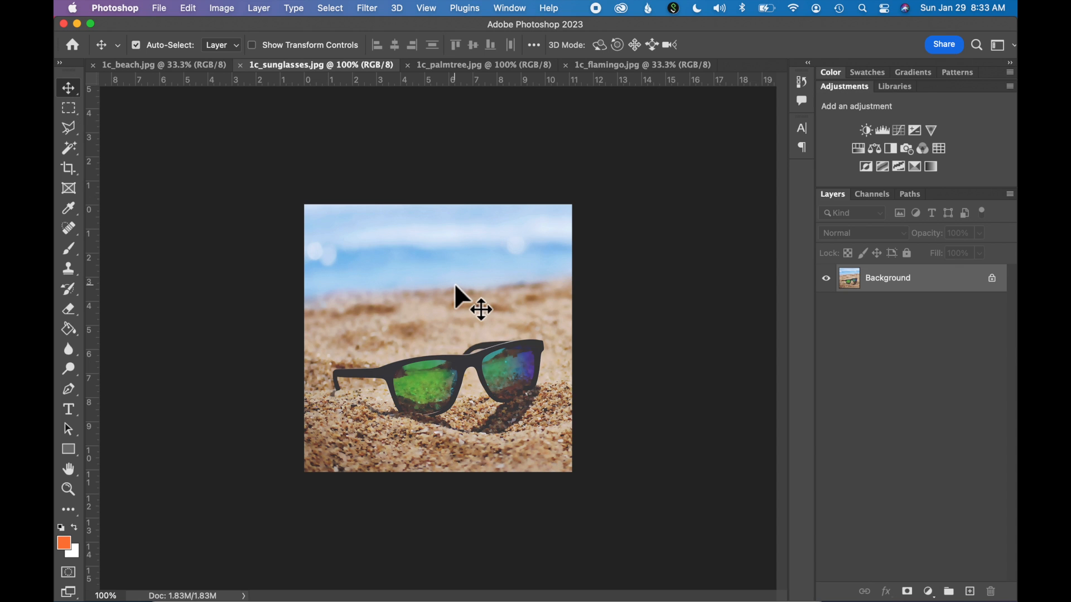
pyautogui.click(151, 65)
pyautogui.click(293, 65)
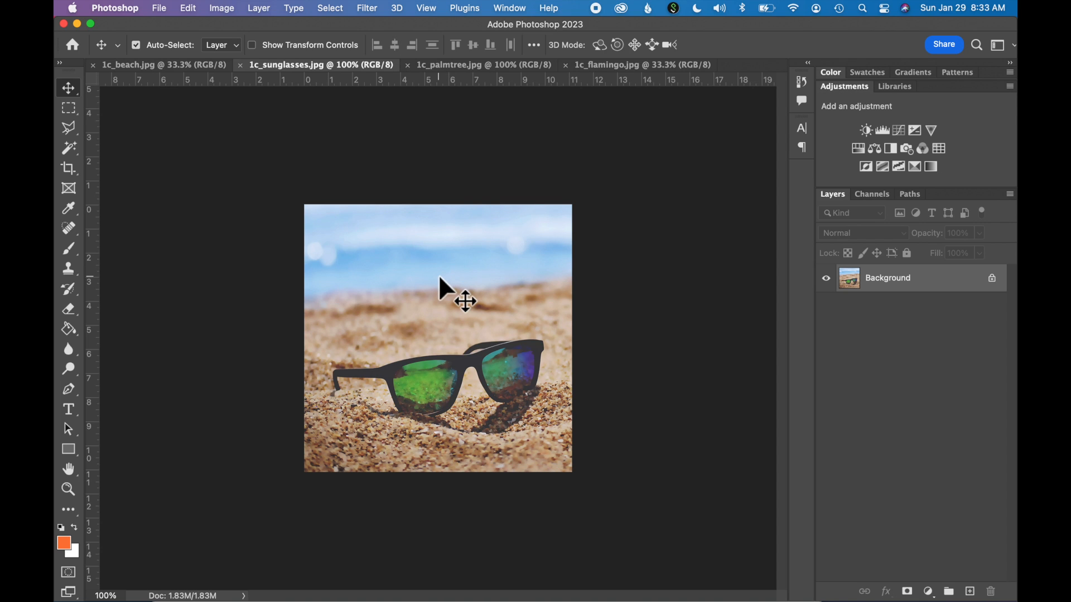
pyautogui.moveTo(440, 277); pyautogui.dragTo(149, 79)
pyautogui.click(146, 65)
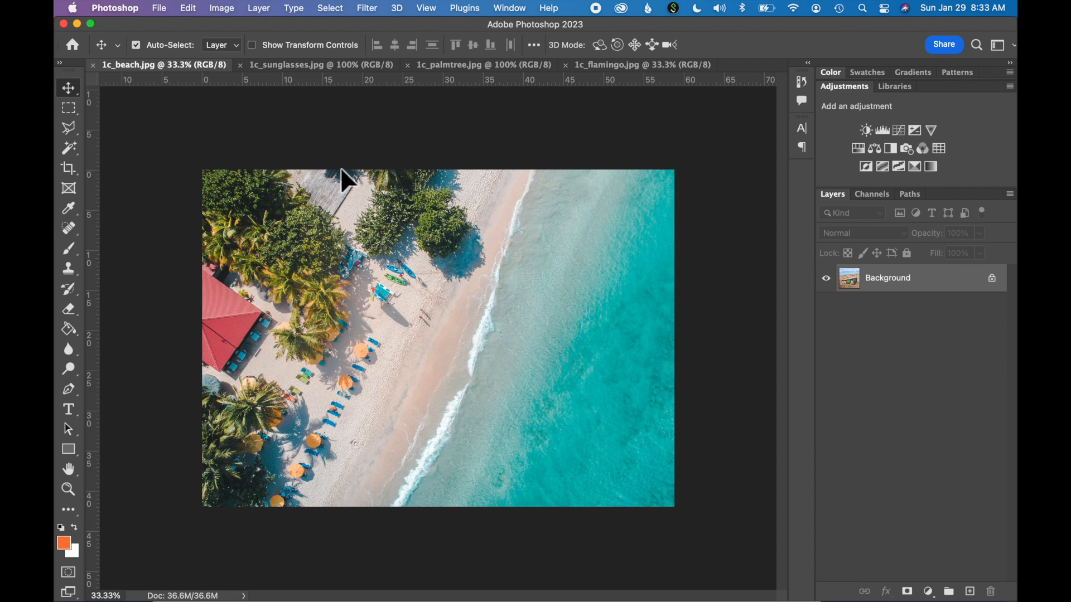
pyautogui.moveTo(533, 275); pyautogui.dragTo(533, 274)
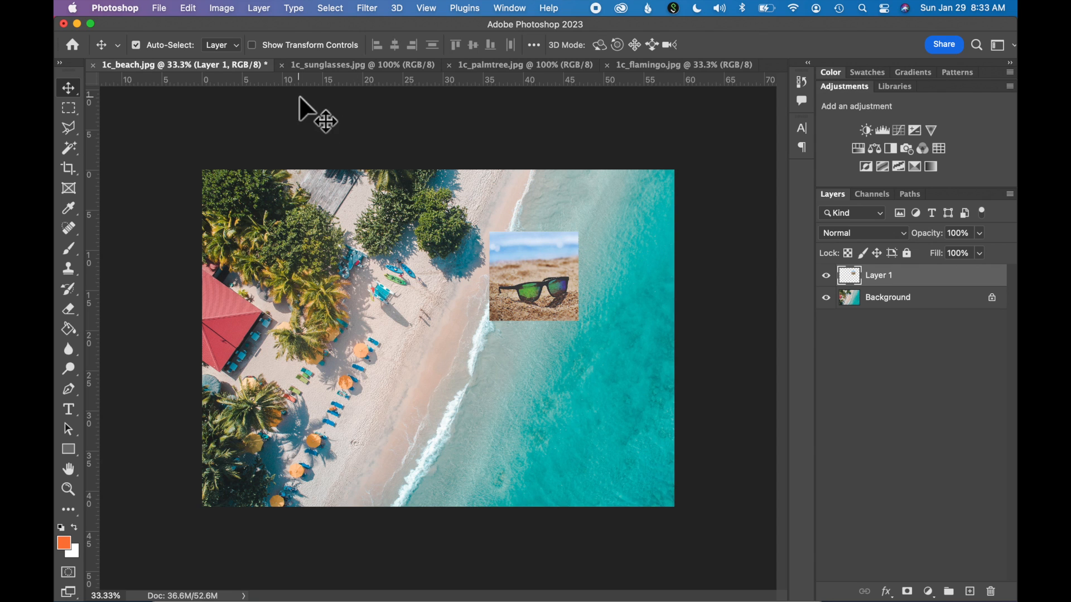
pyautogui.click(194, 14)
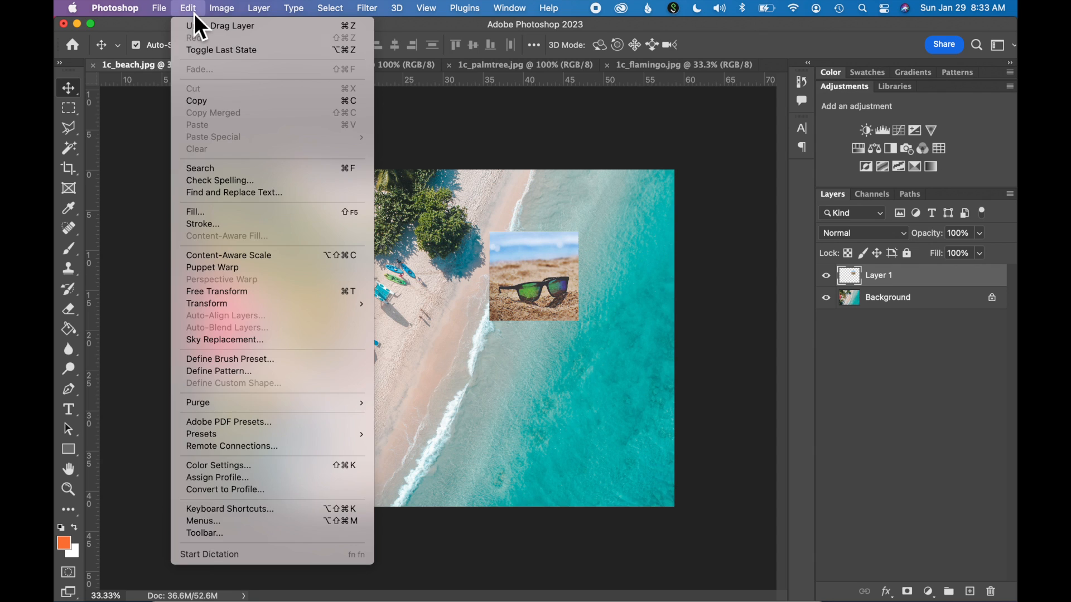
pyautogui.click(192, 8)
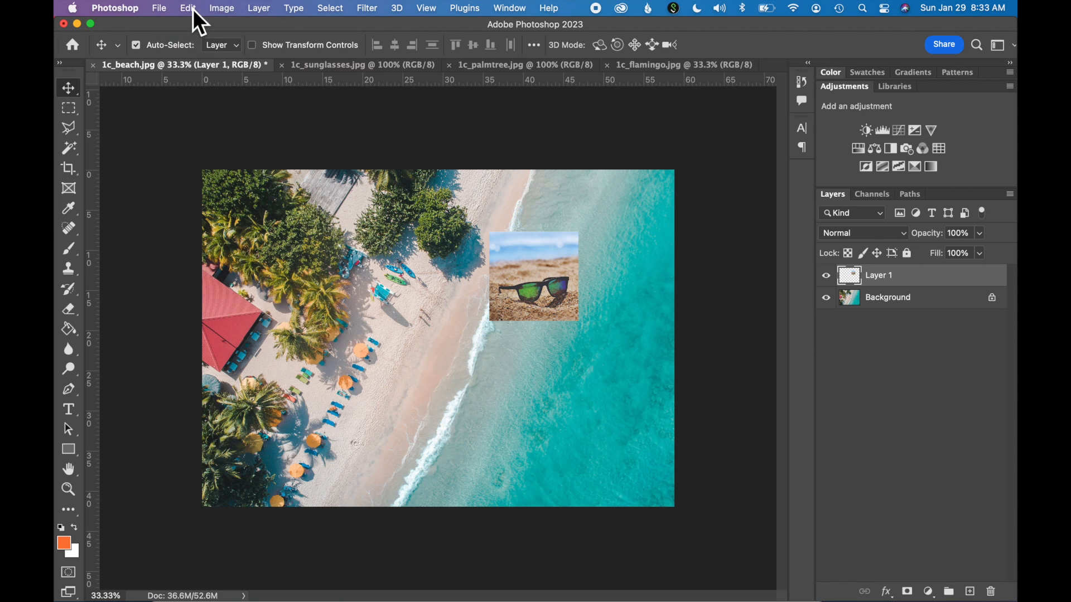
# Step: Copy the palm tree image into 1c_beach.jpg with the Move tool, placing it over the shoreline just below the sunglasses
pyautogui.click(524, 65)
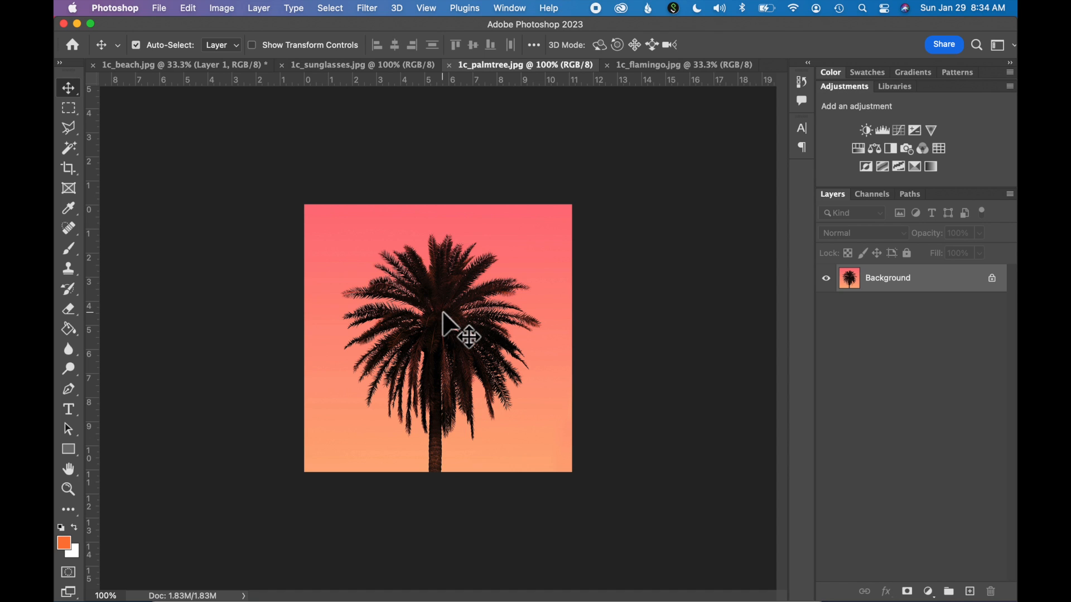
pyautogui.moveTo(441, 311); pyautogui.dragTo(237, 102)
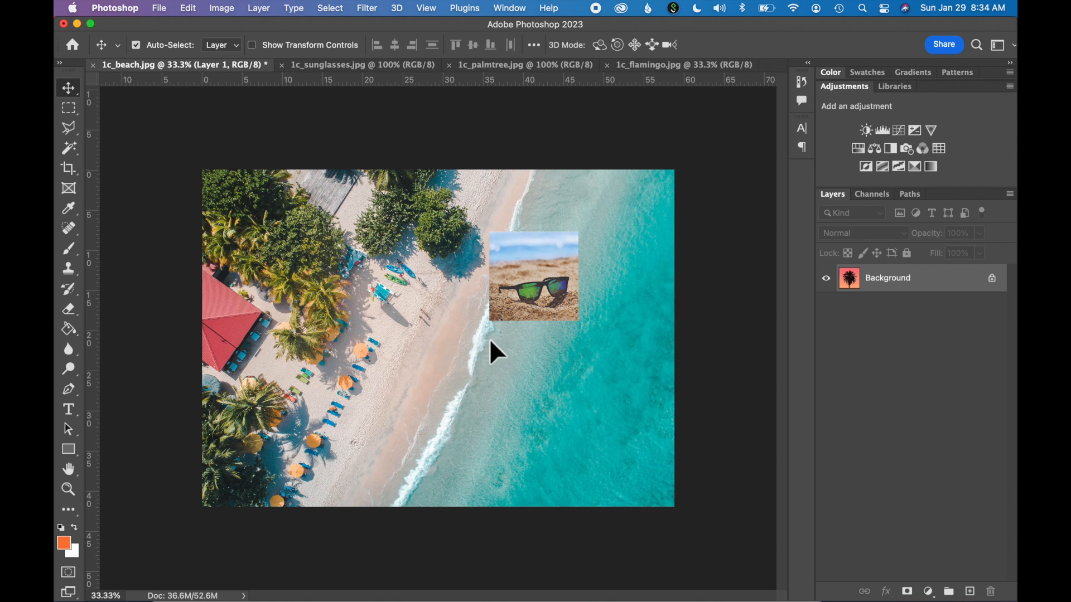
pyautogui.moveTo(489, 341); pyautogui.dragTo(489, 341)
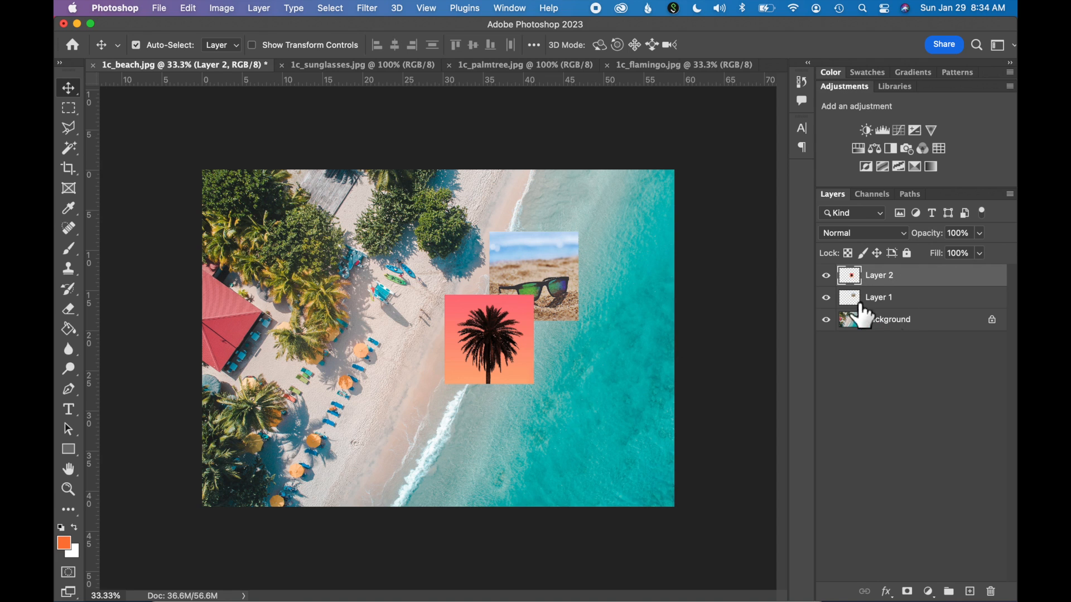
# Step: Move the sunglasses picture onto the water near the beach photo's upper right corner and the palm tree picture directly beneath it
pyautogui.click(533, 262)
pyautogui.moveTo(533, 262); pyautogui.dragTo(601, 230)
pyautogui.click(493, 341)
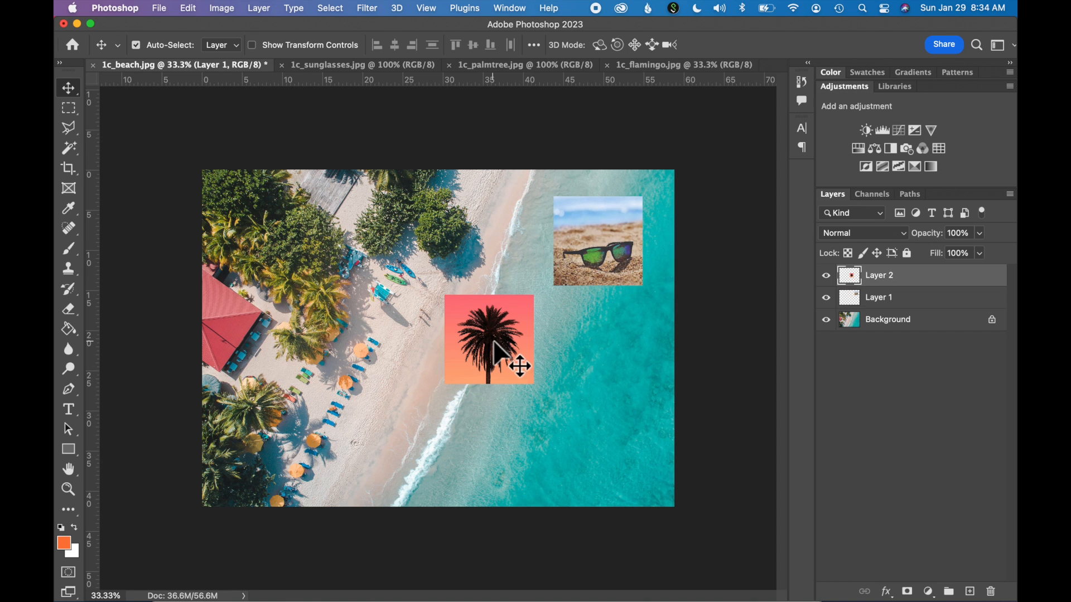
pyautogui.moveTo(494, 342); pyautogui.dragTo(603, 345)
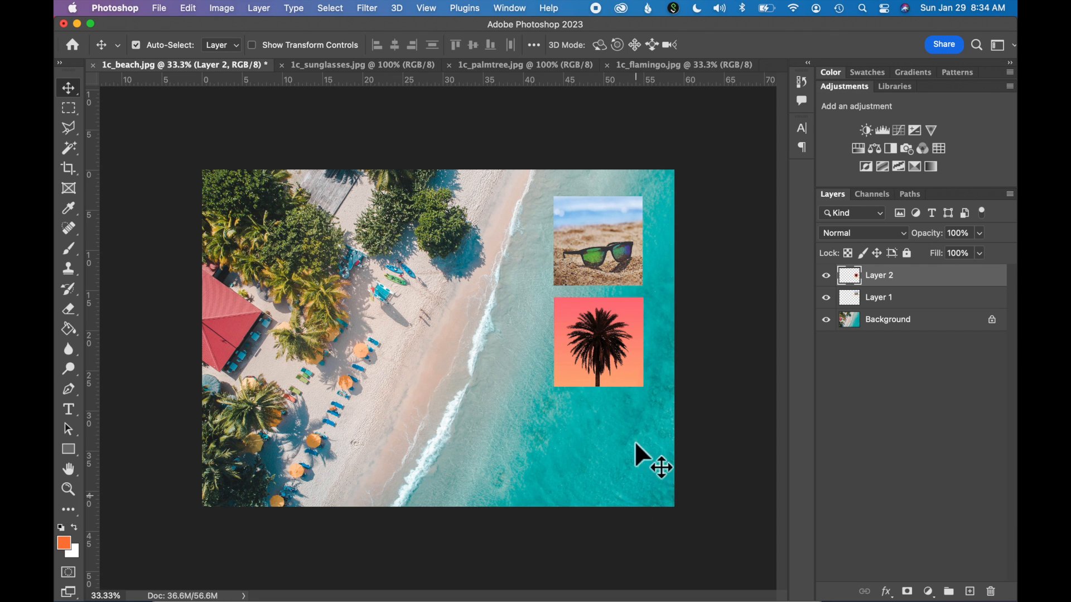
# Step: Copy the flamingo image into 1c_beach.jpg with the Move tool and position it so it covers the whole beach photo
pyautogui.click(686, 71)
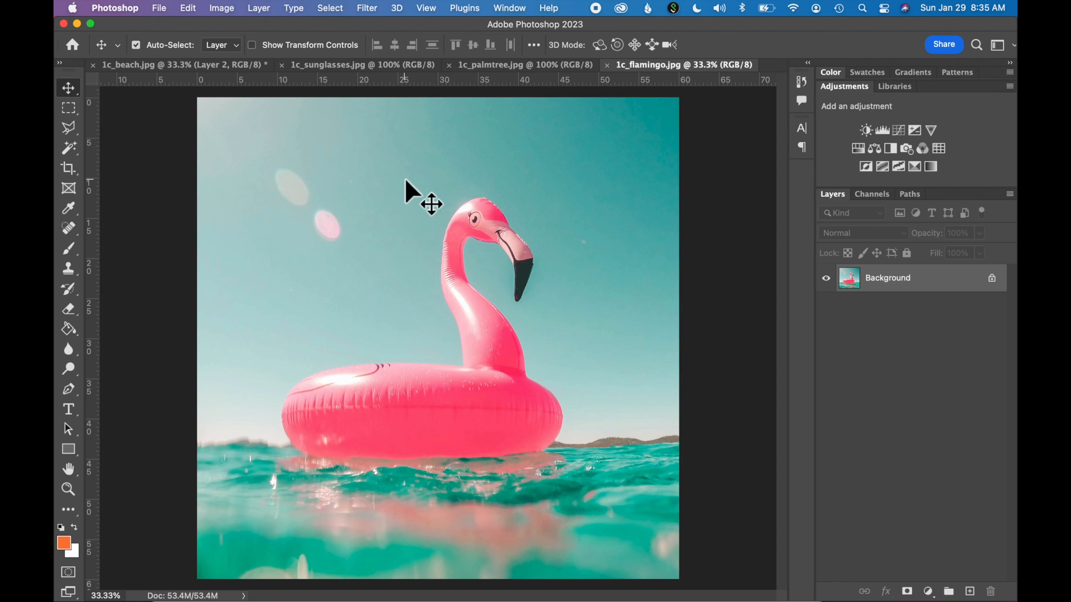
pyautogui.moveTo(404, 178); pyautogui.dragTo(340, 141)
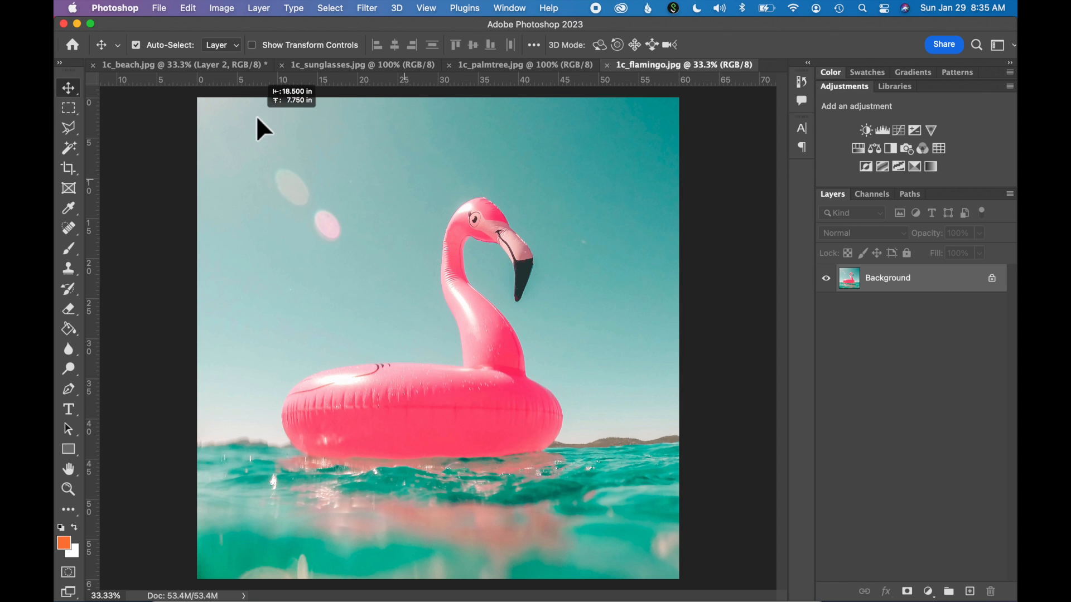
pyautogui.click(163, 65)
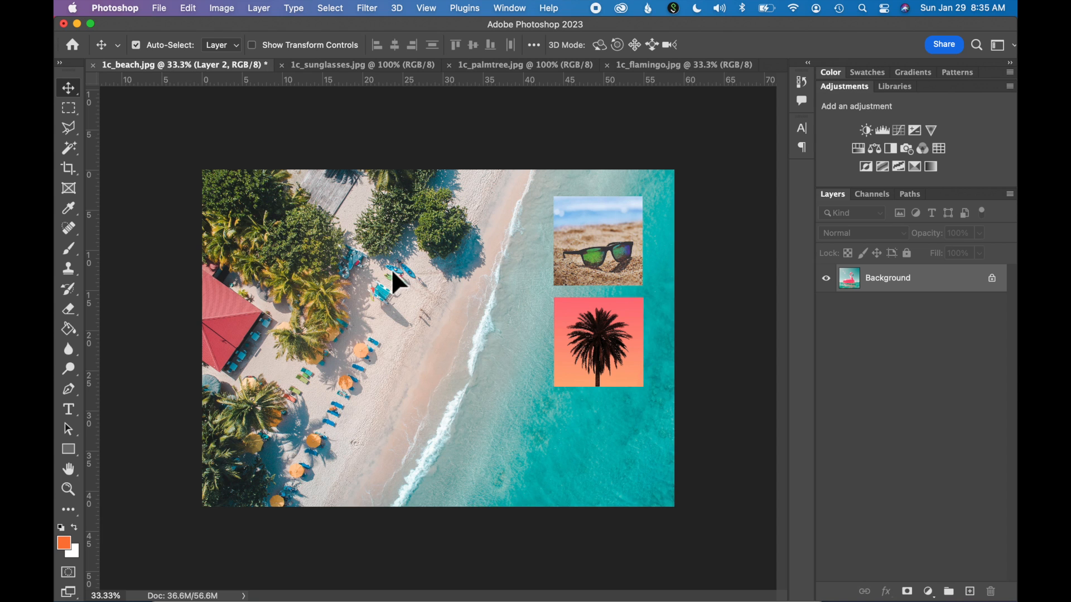
pyautogui.press('super+v')
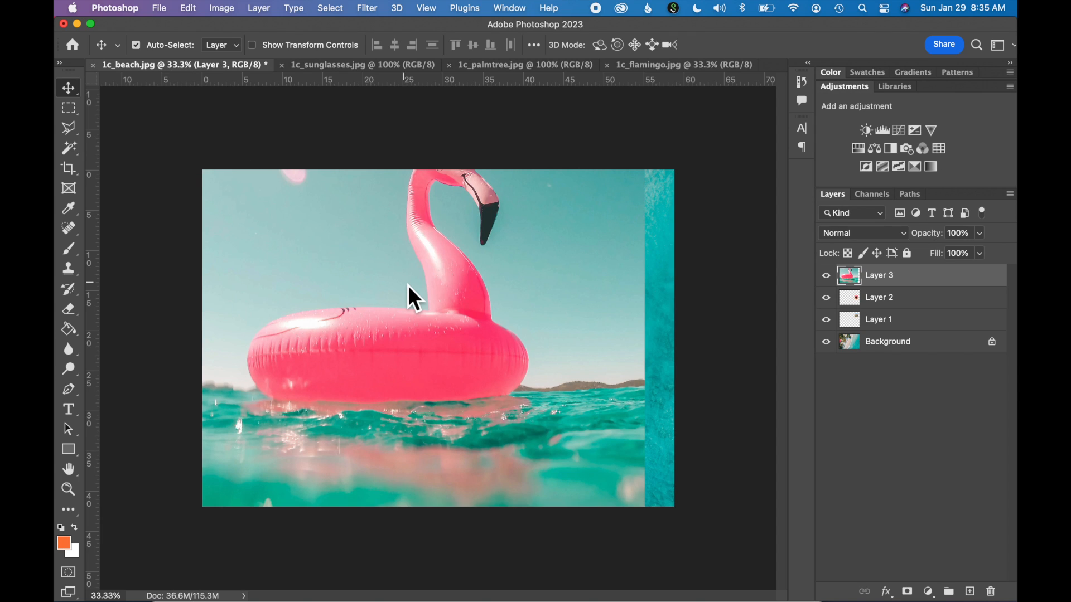
pyautogui.moveTo(407, 286); pyautogui.dragTo(440, 285)
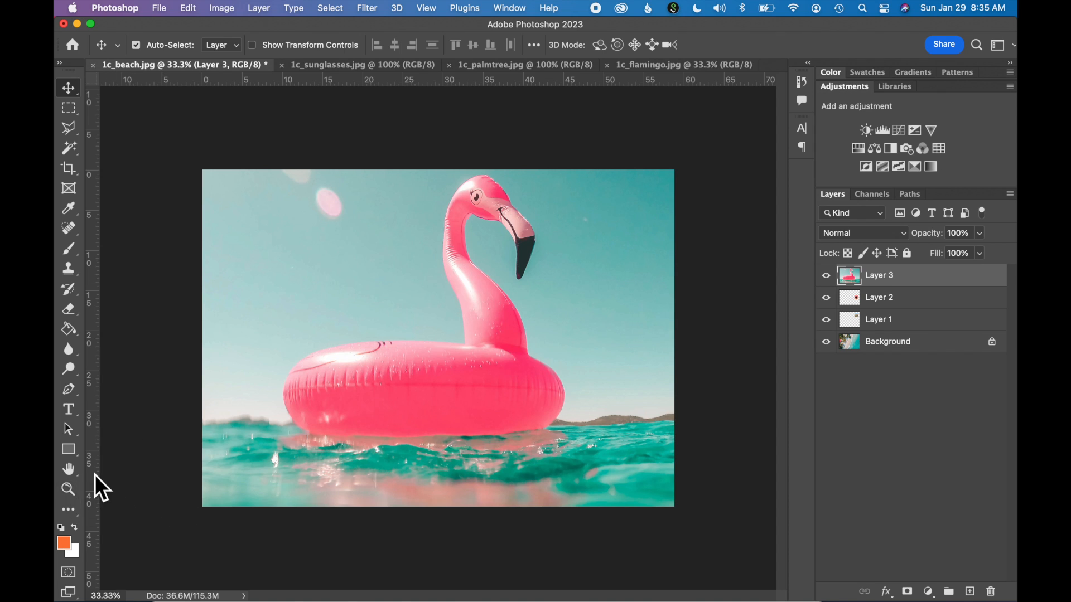
# Step: Scale the flamingo layer proportionally to about 18.85% and place it below the palm tree picture as the third in the column
pyautogui.click(82, 492)
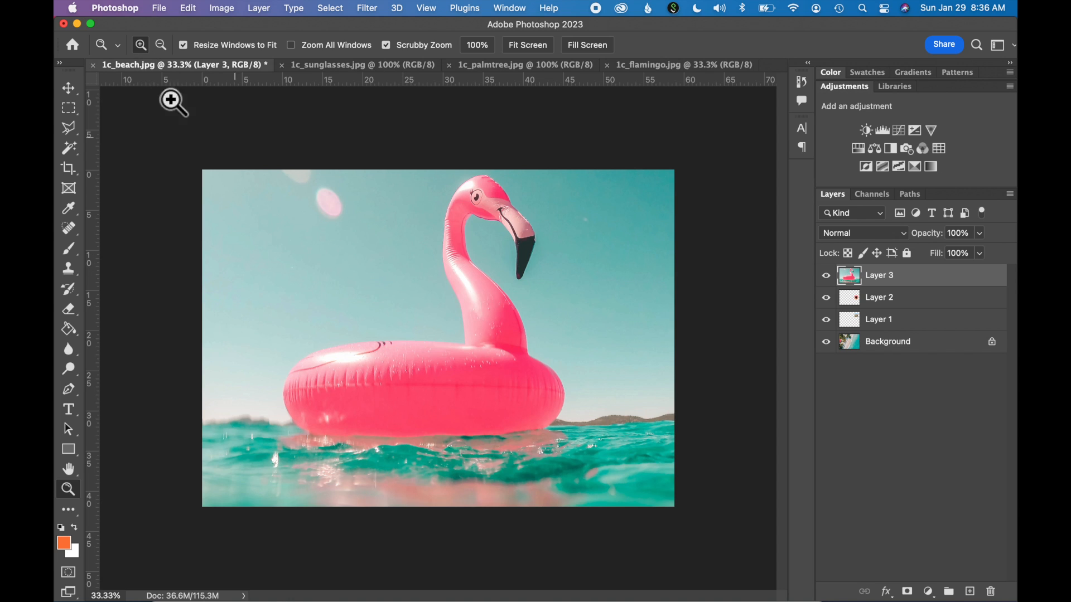
pyautogui.click(163, 48)
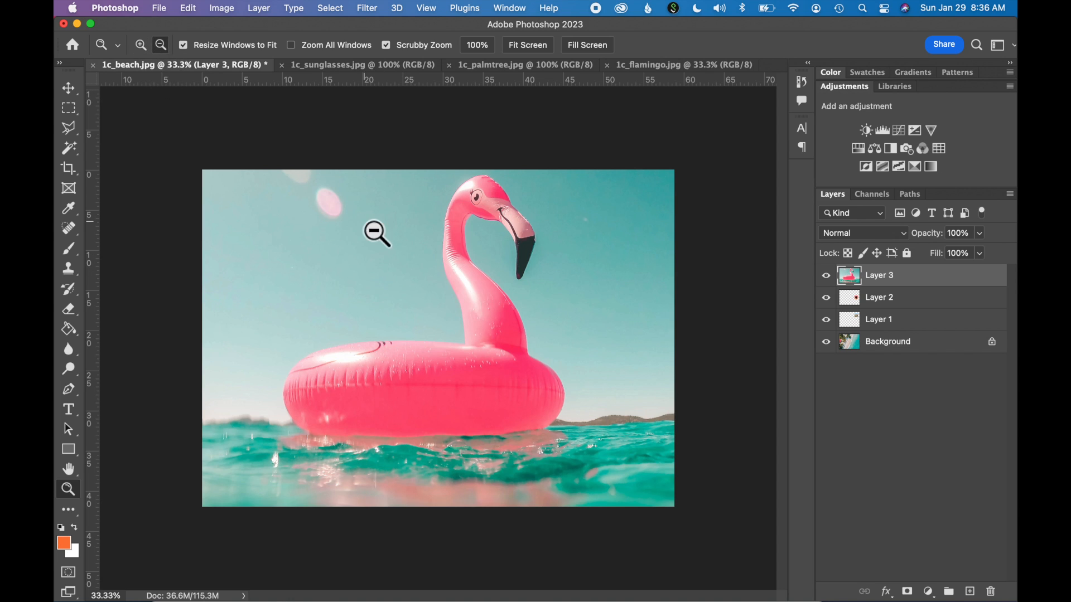
pyautogui.click(432, 286)
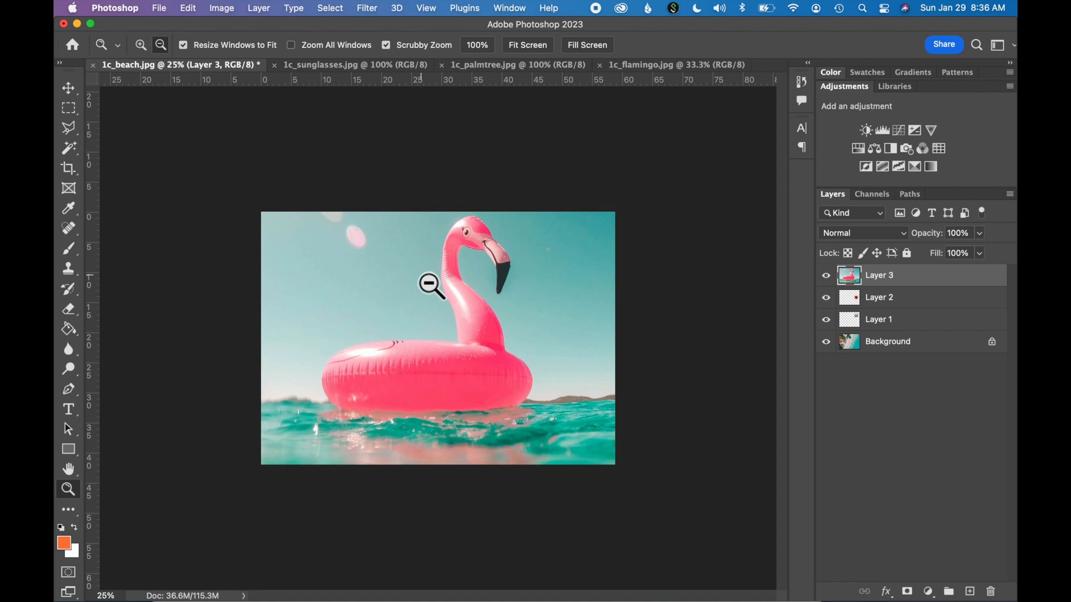
pyautogui.press('v')
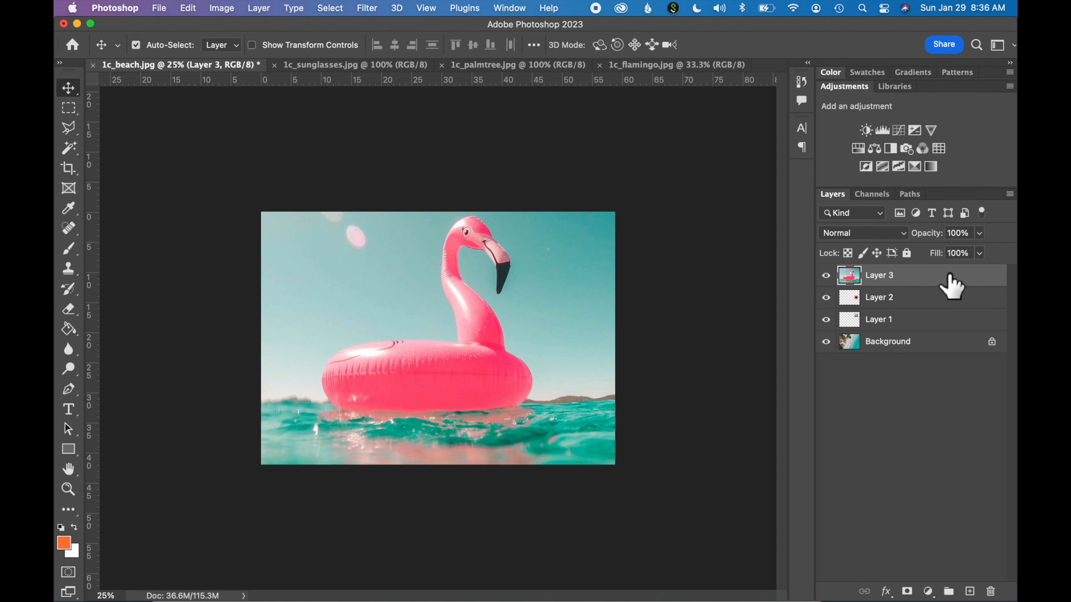
pyautogui.click(188, 9)
pyautogui.moveTo(222, 306)
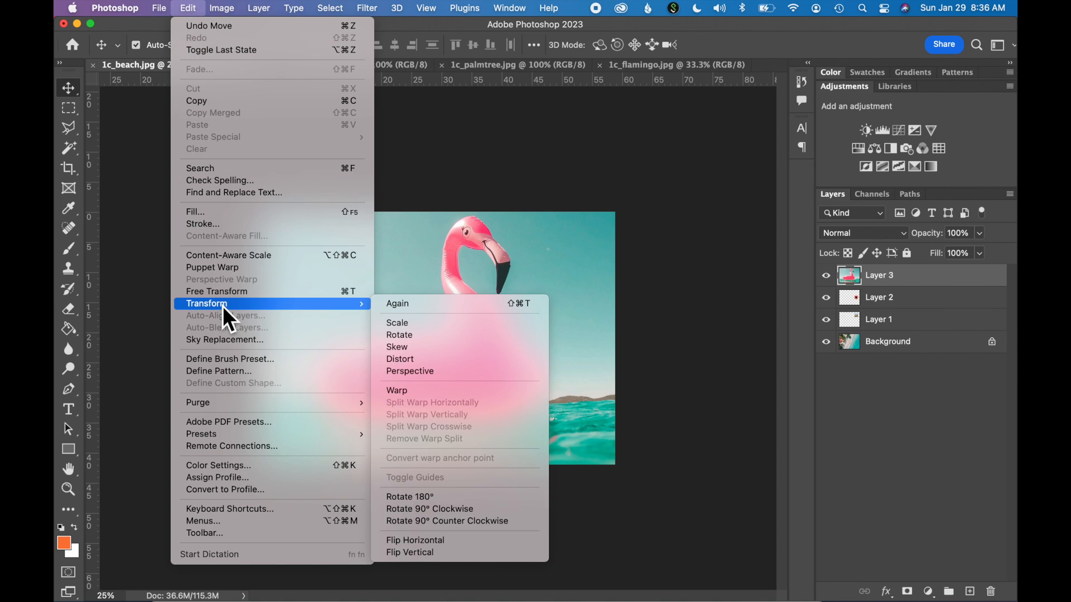
pyautogui.click(423, 324)
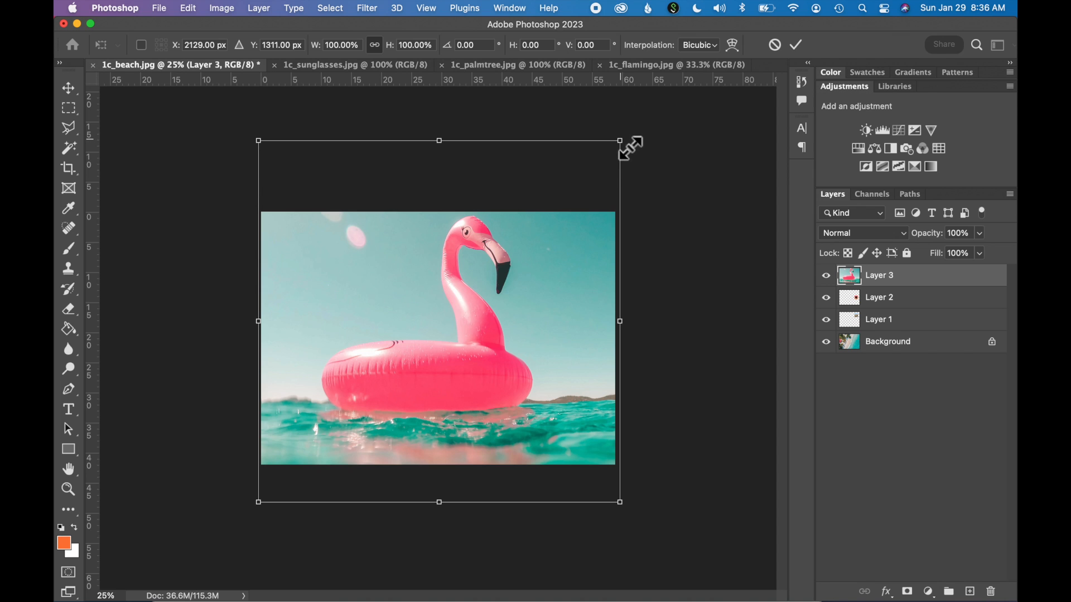
pyautogui.moveTo(630, 148); pyautogui.dragTo(470, 289)
pyautogui.moveTo(268, 505); pyautogui.dragTo(392, 369)
pyautogui.moveTo(440, 334); pyautogui.dragTo(571, 424)
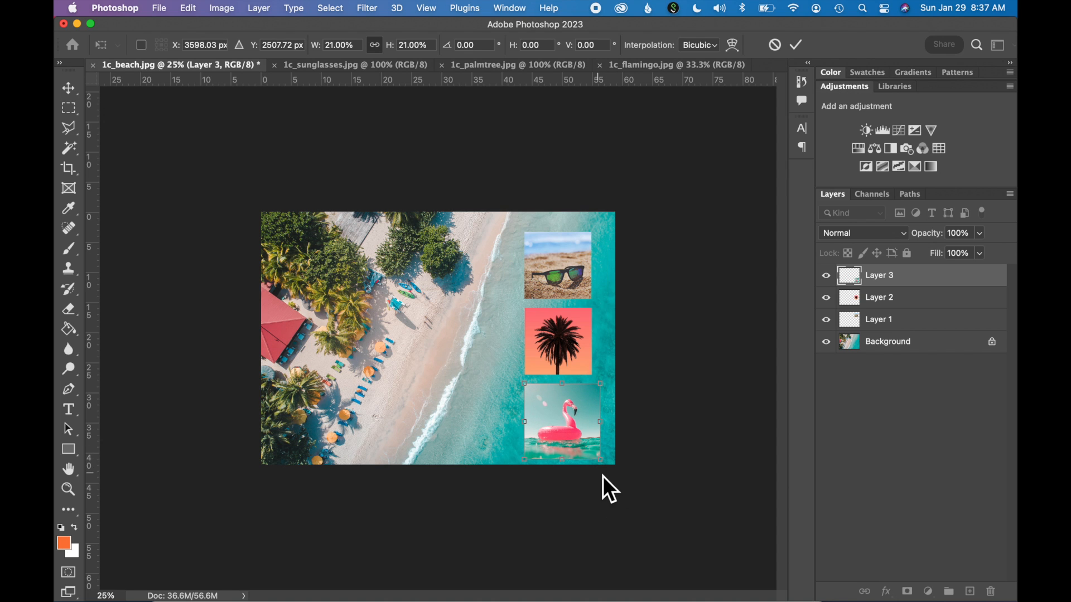
pyautogui.moveTo(608, 471); pyautogui.dragTo(604, 461)
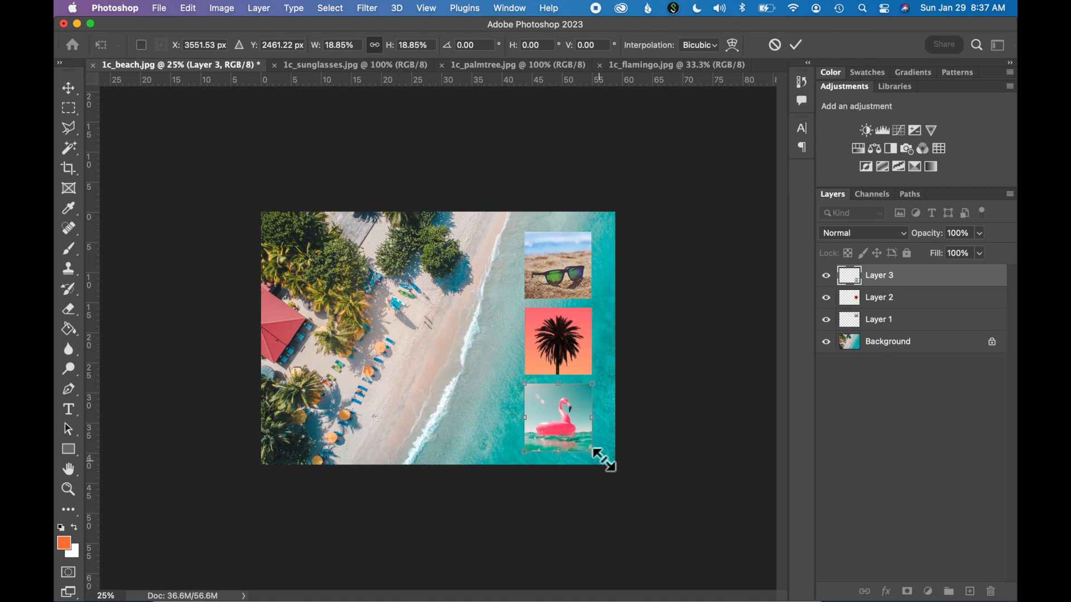
pyautogui.click(796, 45)
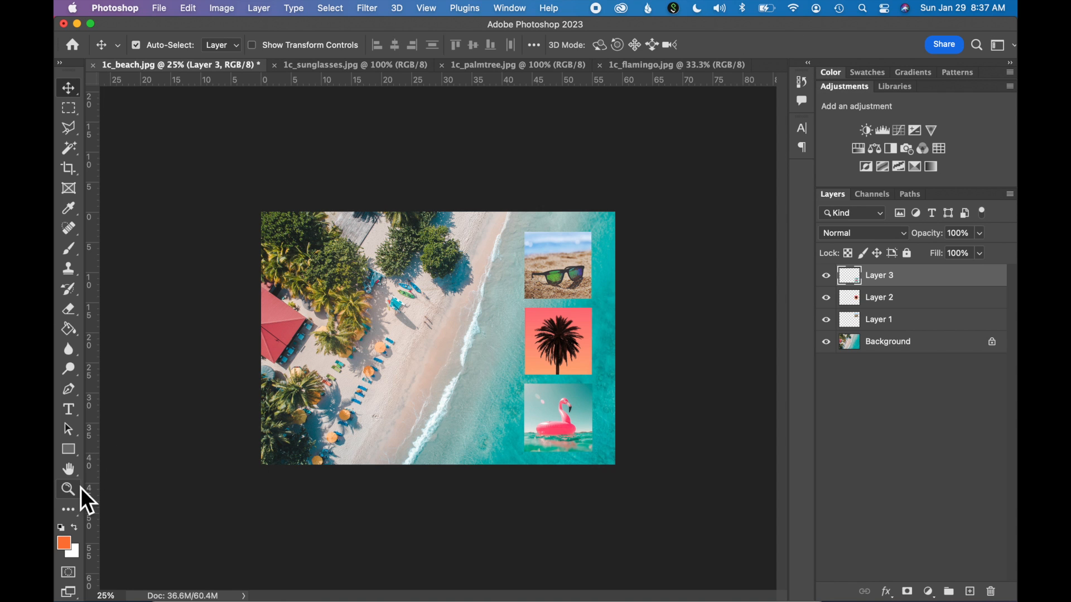
# Step: Nudge the flamingo layer slightly to the right until its left edge lines up with the palm tree picture
pyautogui.click(68, 489)
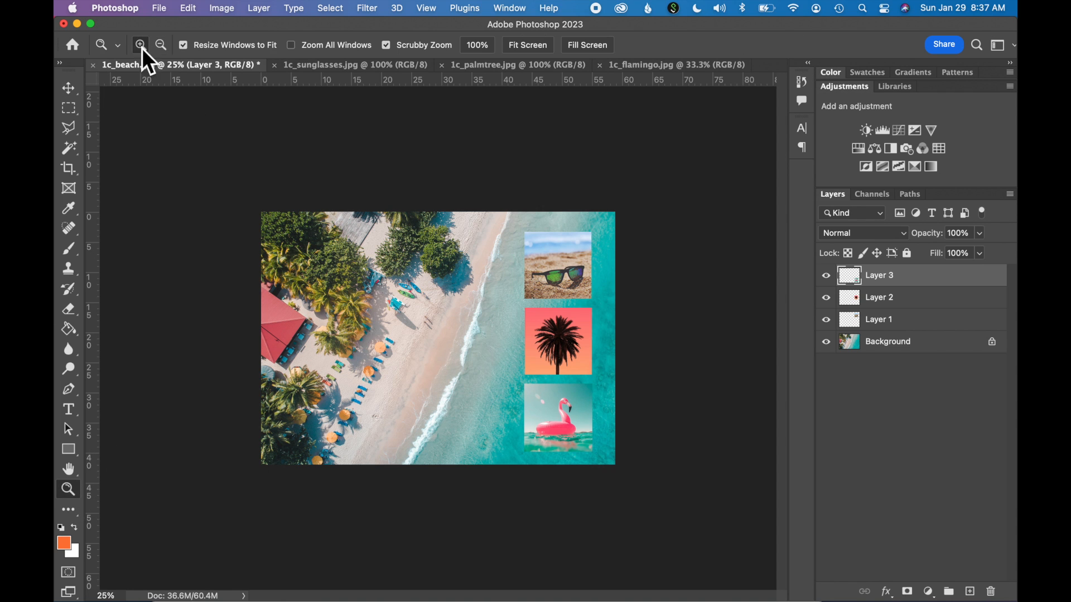
pyautogui.moveTo(548, 382); pyautogui.dragTo(631, 423)
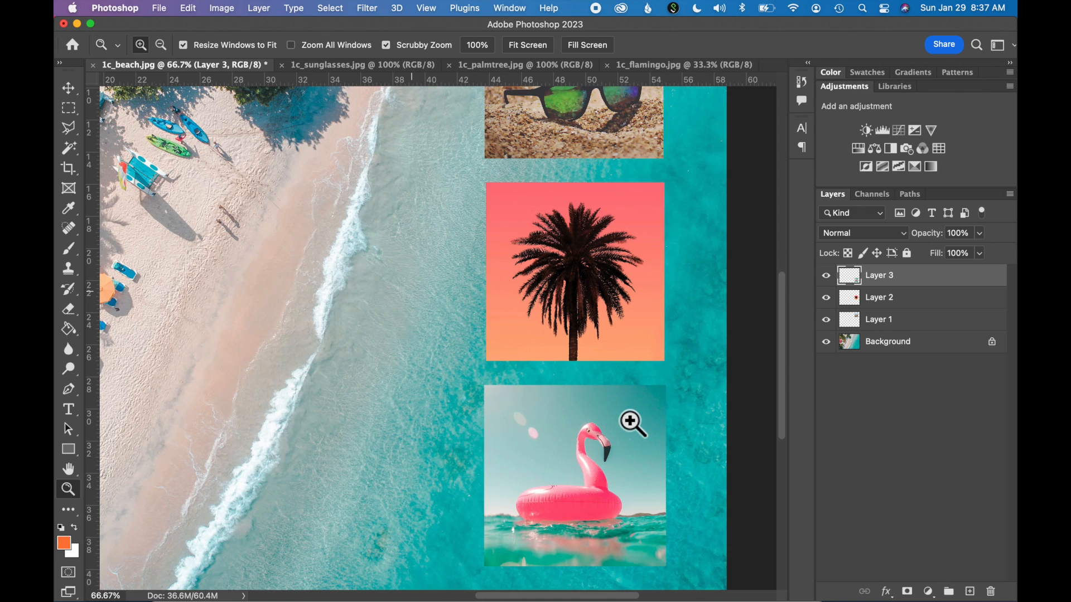
pyautogui.click(76, 90)
pyautogui.press('Right')
pyautogui.press('Right')
pyautogui.press('Right')
pyautogui.press('Right')
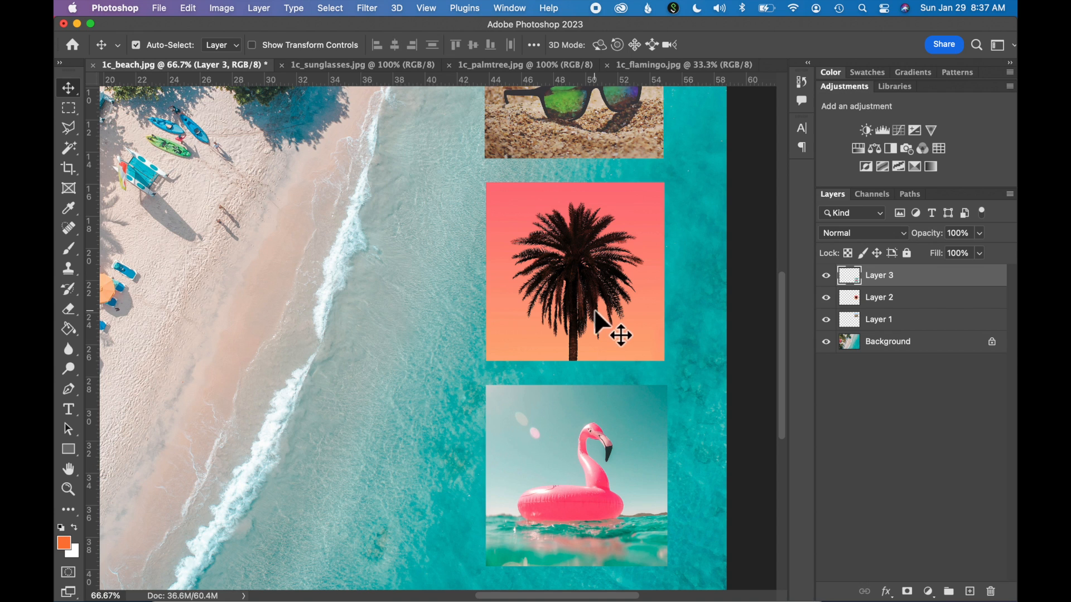
# Step: Scale the flamingo layer to 98.50% with Free Transform so its width matches the palm tree picture
pyautogui.press('super+t')
pyautogui.moveTo(667, 567); pyautogui.dragTo(671, 571)
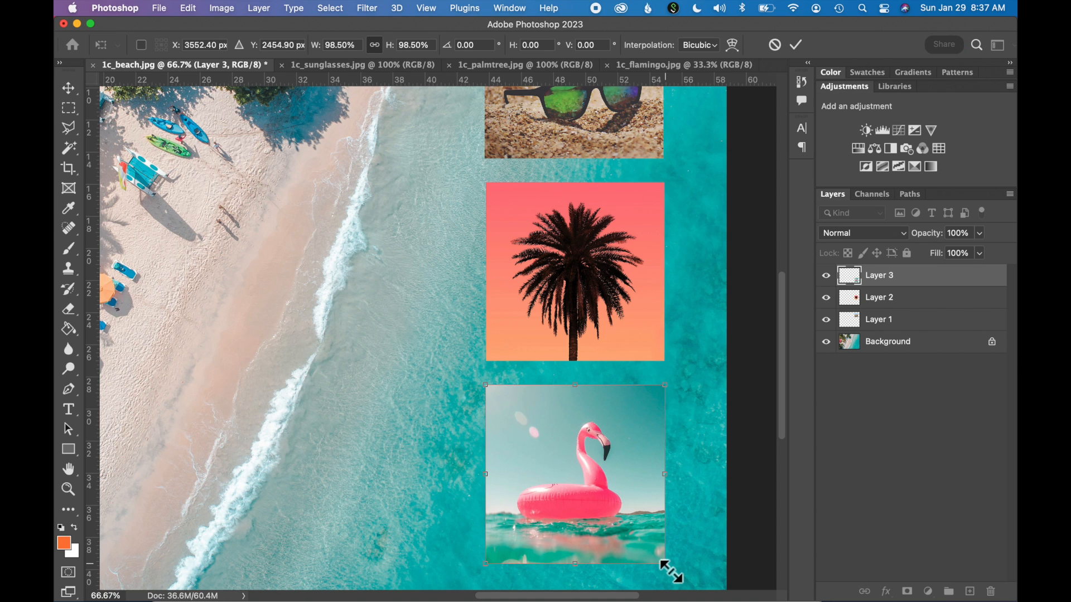
pyautogui.press('Return')
pyautogui.press('super+minus')
pyautogui.press('super+minus')
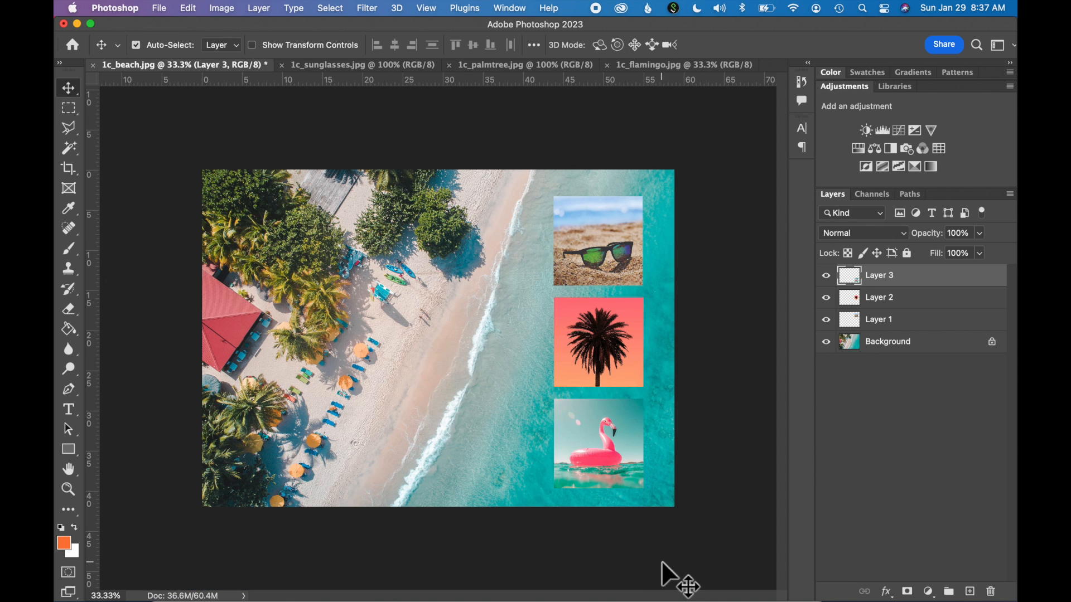
# Step: Set up saving the layered beach image in Photoshop format as 1c_beach_edit.psd in the exercise images folder
pyautogui.click(584, 236)
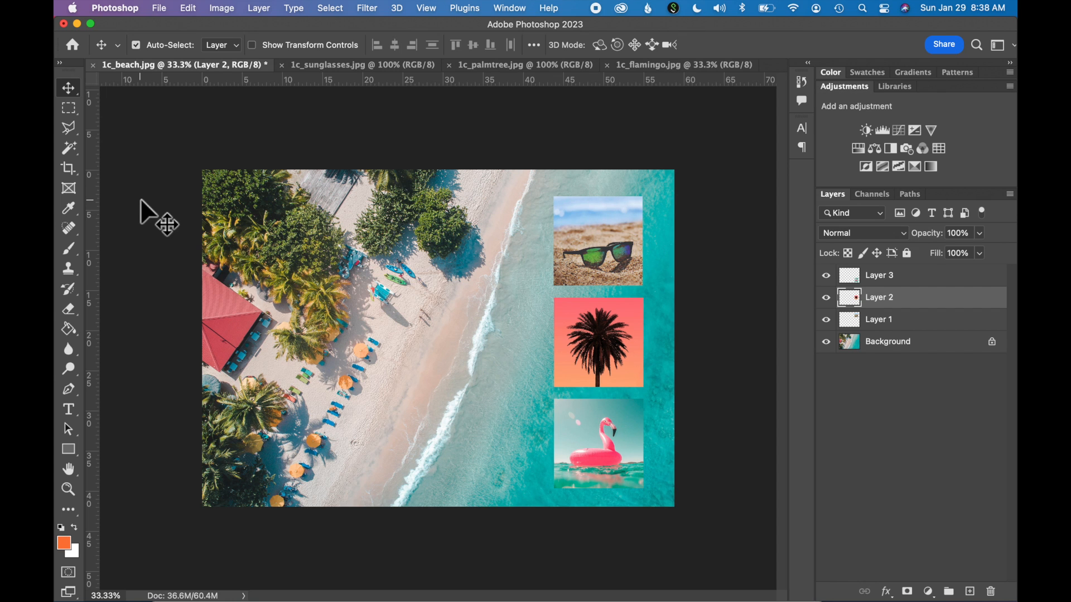
pyautogui.click(161, 6)
pyautogui.click(169, 145)
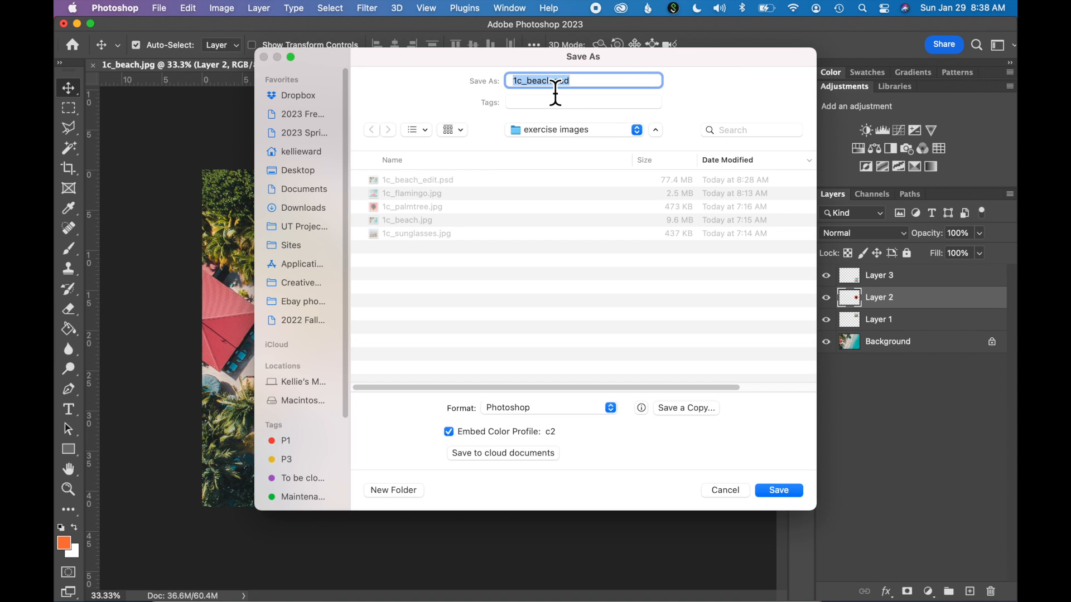
pyautogui.click(552, 82)
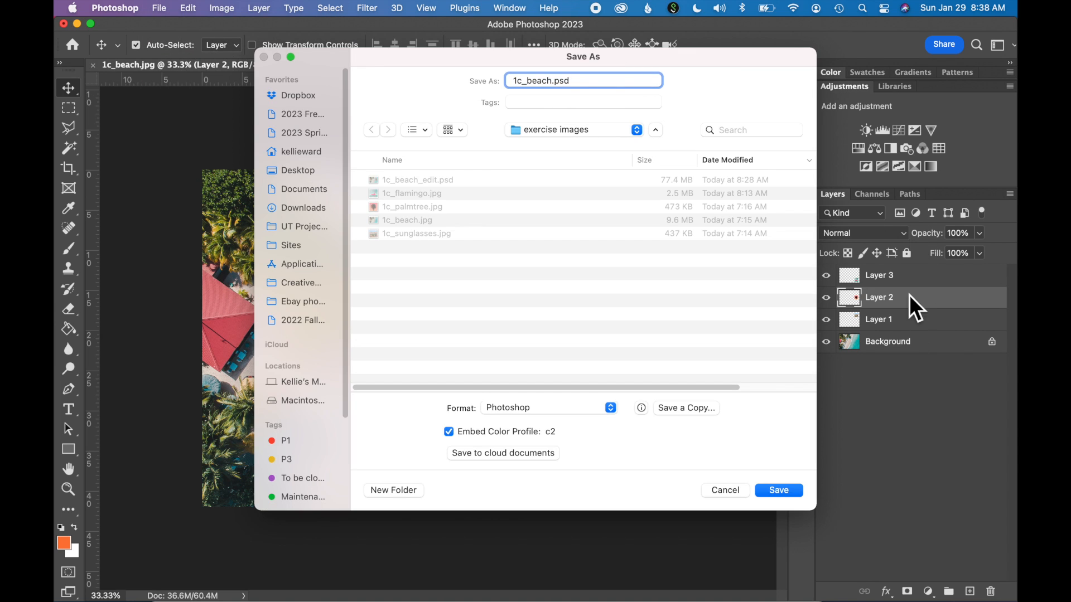
pyautogui.write('_edit')
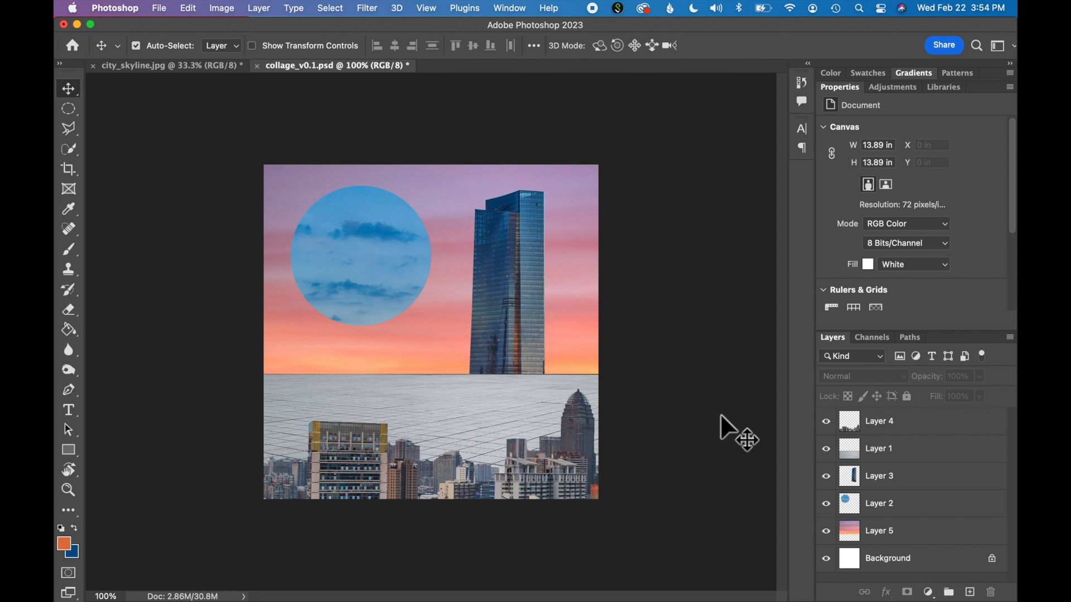
# Step: View city_skyline.jpg, and create a new 1000 x 1000 pixel document at 72 pixels/inch in RGB Color with a white background
pyautogui.click(178, 66)
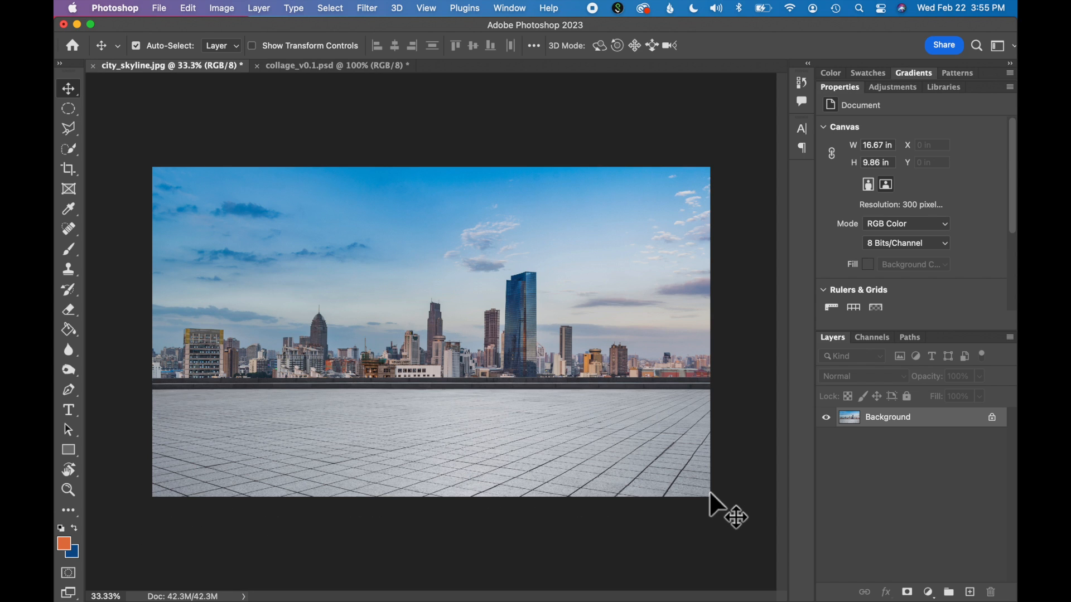
pyautogui.click(162, 13)
pyautogui.click(167, 27)
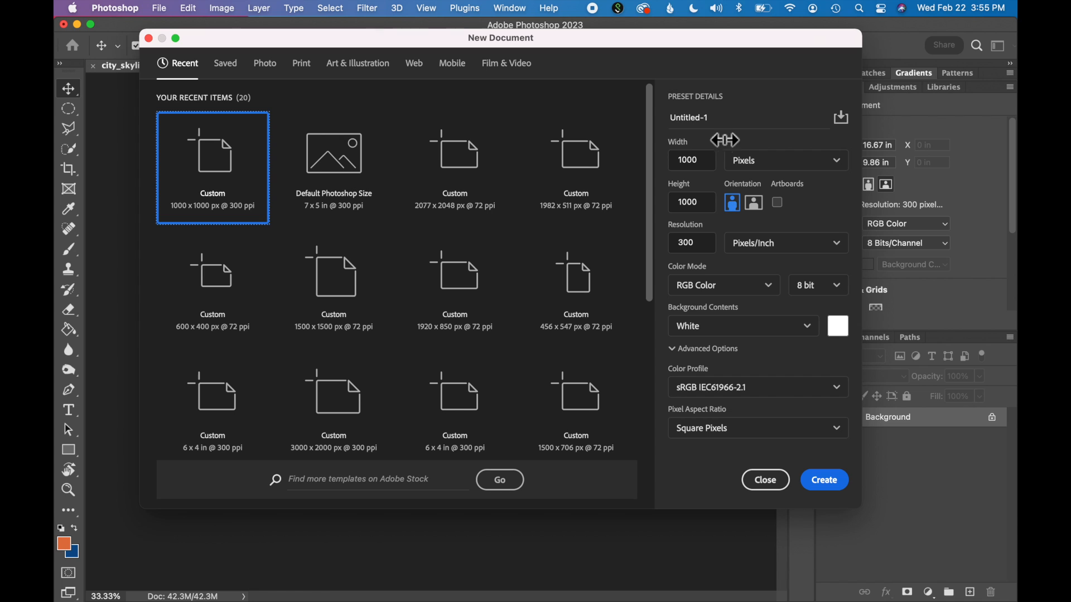
pyautogui.click(712, 208)
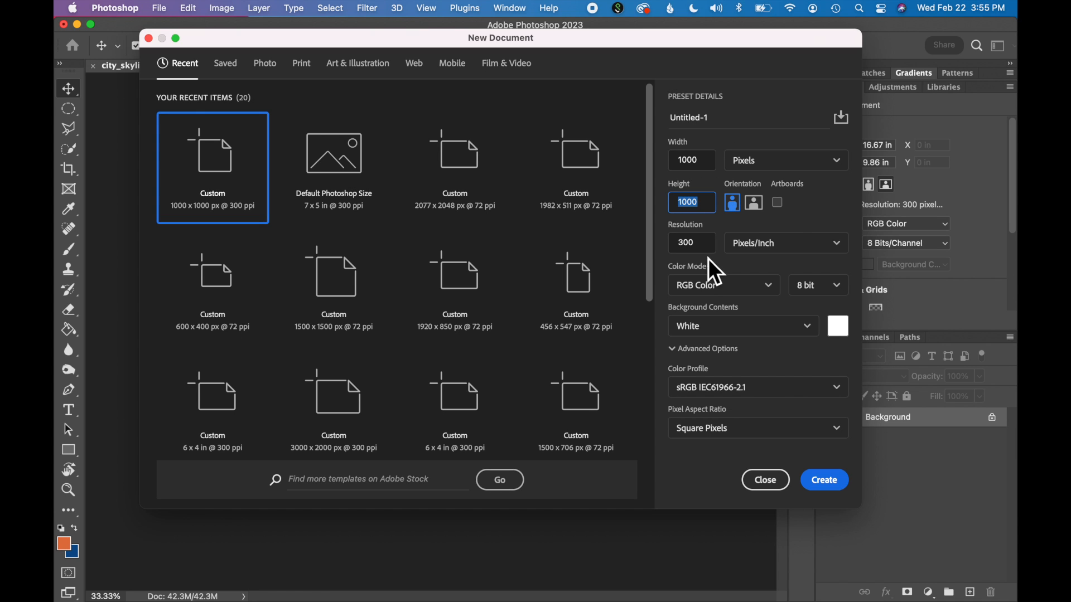
pyautogui.doubleClick(705, 245)
pyautogui.write('72')
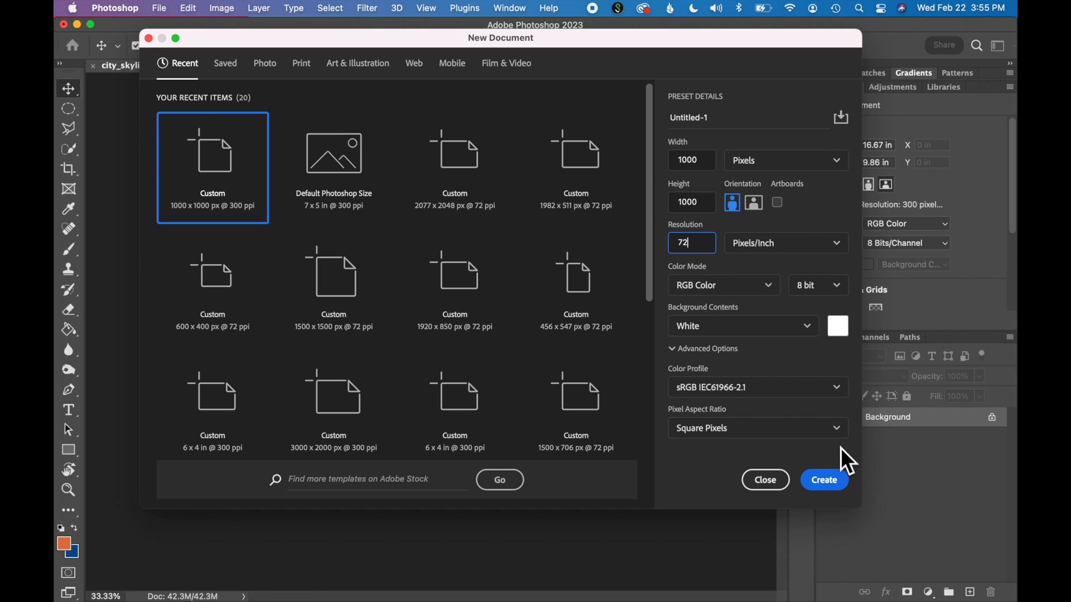
pyautogui.click(824, 481)
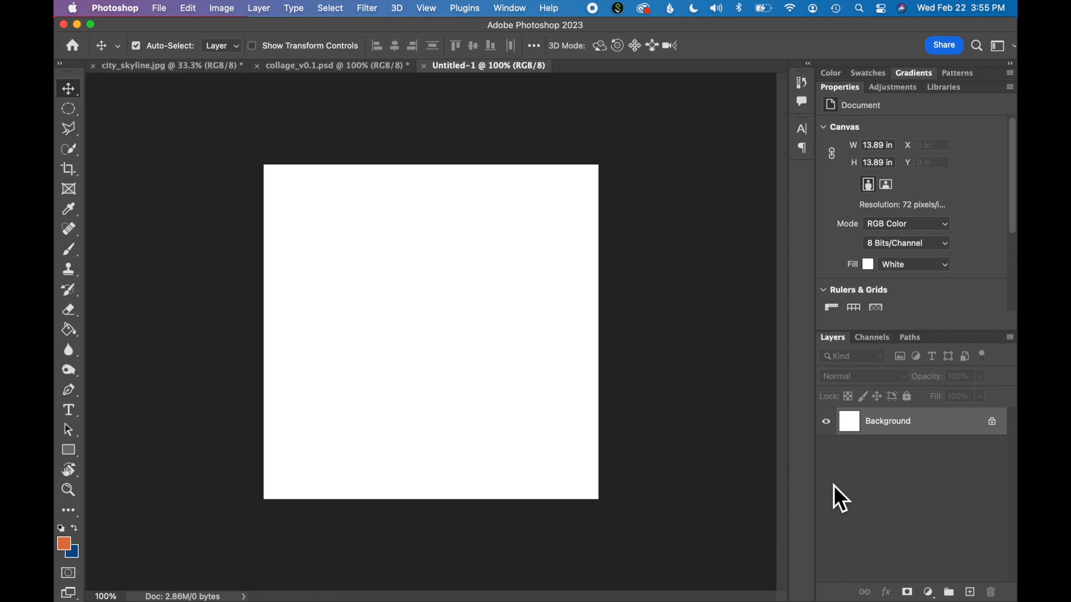
# Step: Save the new blank document in Photoshop format as collage_v1.0.psd in the Module 4 folder
pyautogui.click(161, 8)
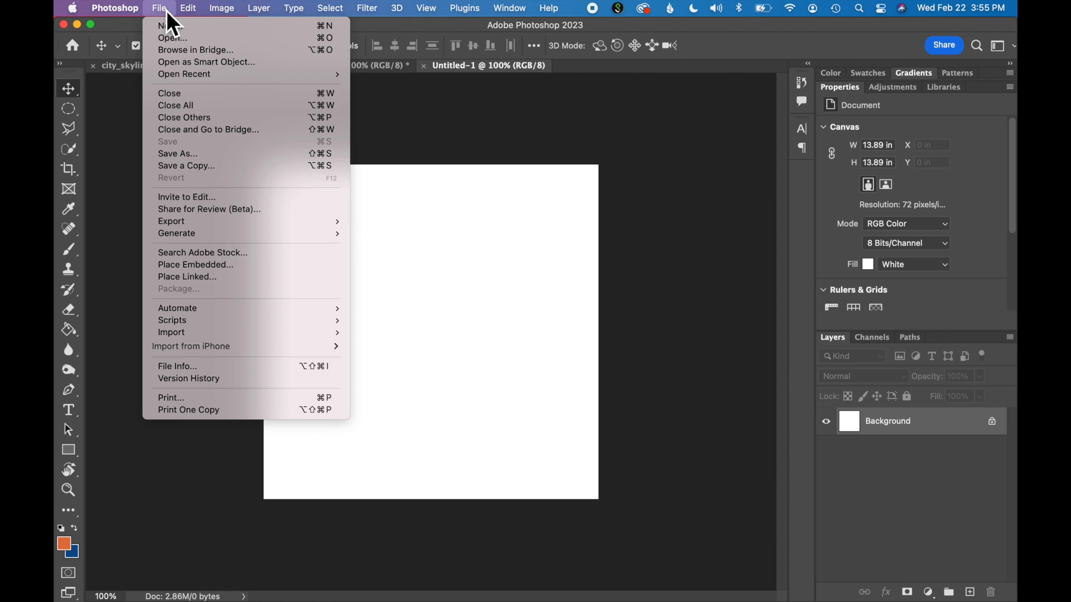
pyautogui.click(182, 154)
pyautogui.write('collage_v1.0.psd')
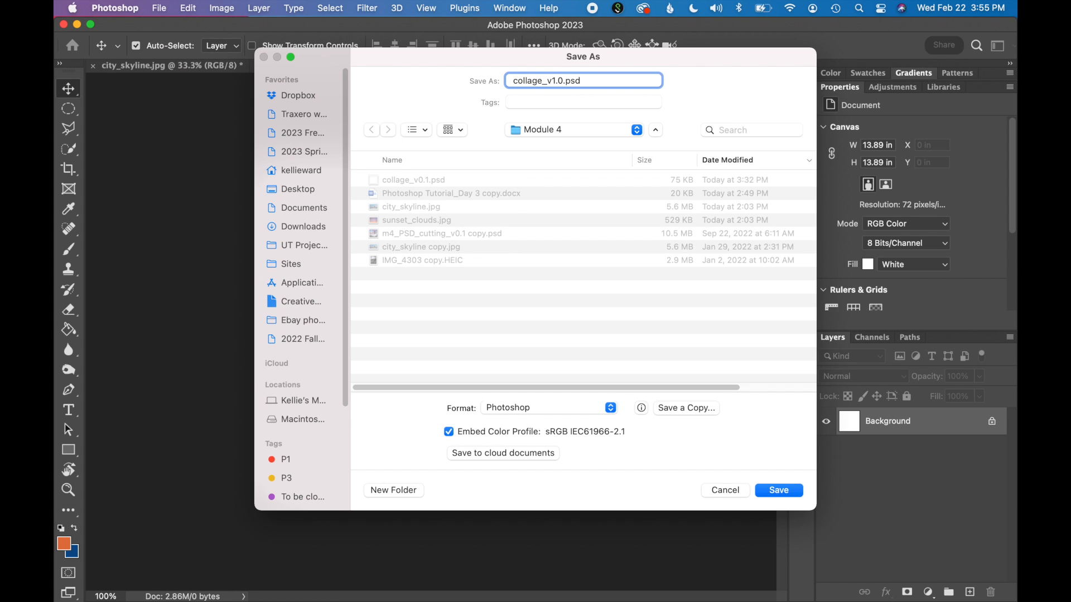
pyautogui.click(778, 491)
# Step: Select the whole paved ground below the ledge in city_skyline.jpg with the Rectangular Marquee tool and check the selection edge up close
pyautogui.click(172, 67)
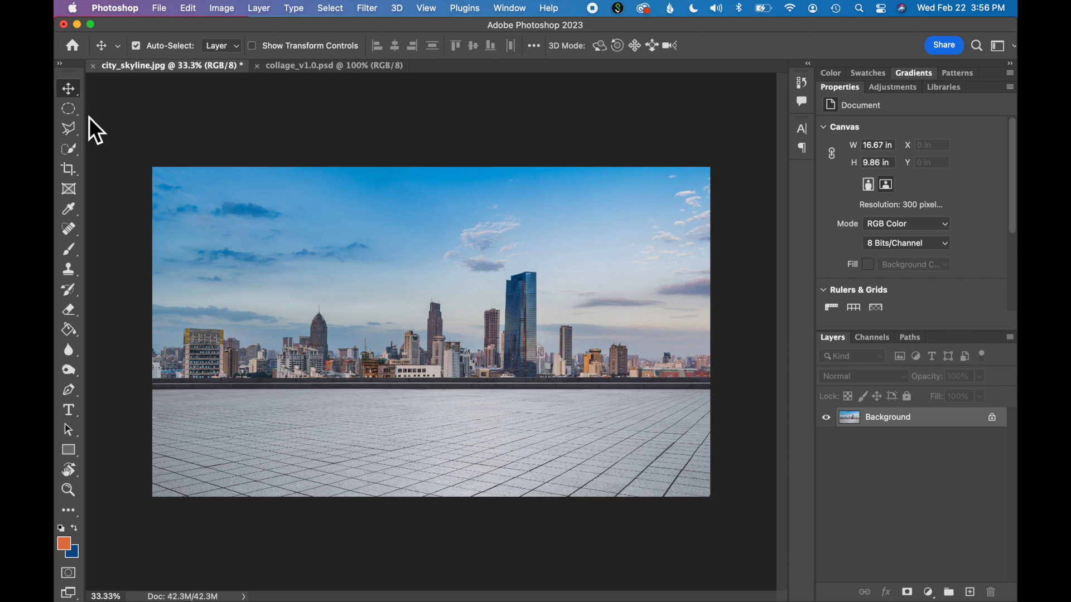
pyautogui.click(75, 113)
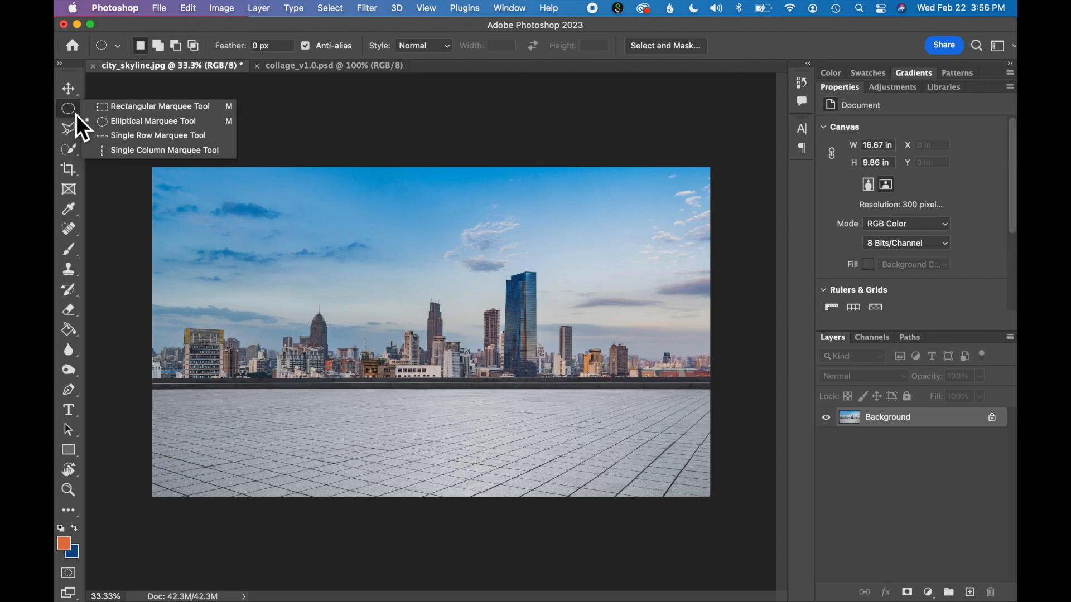
pyautogui.click(120, 107)
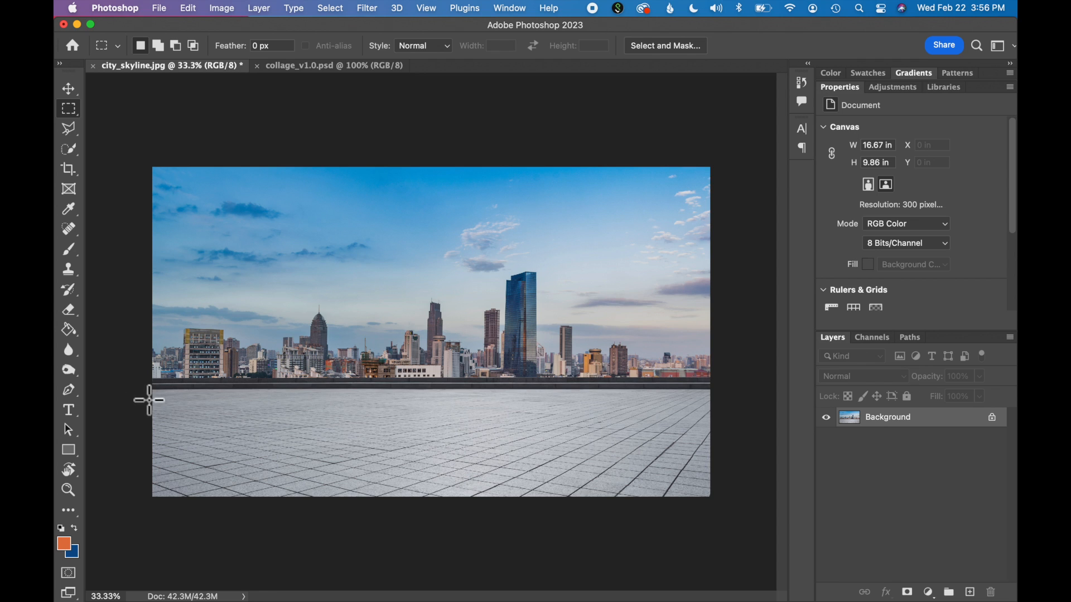
pyautogui.moveTo(152, 389); pyautogui.dragTo(729, 538)
pyautogui.press('super+1')
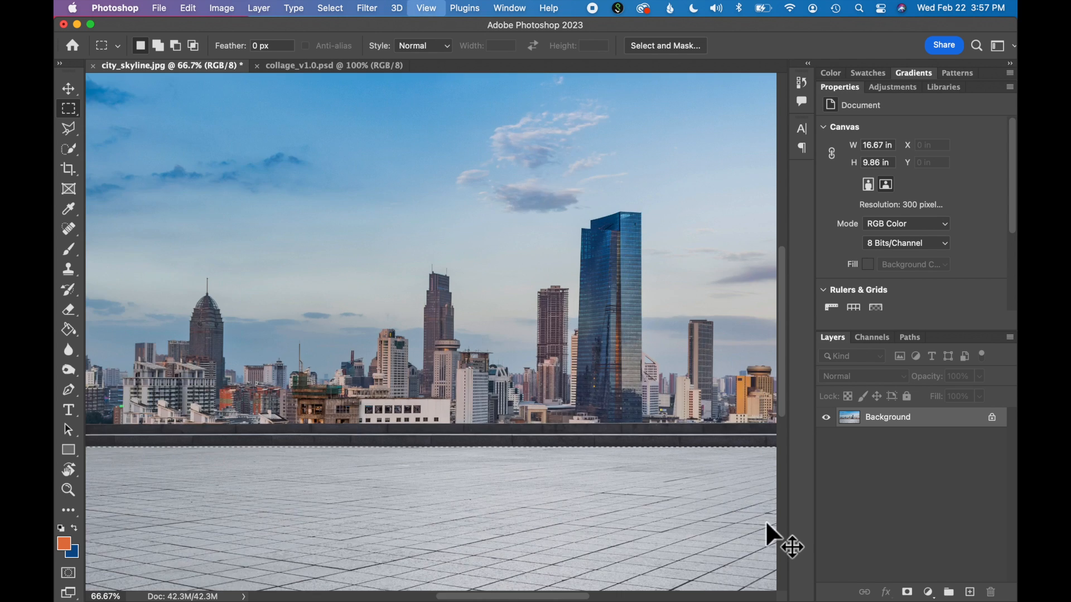
pyautogui.scroll(-10, 767, 525)
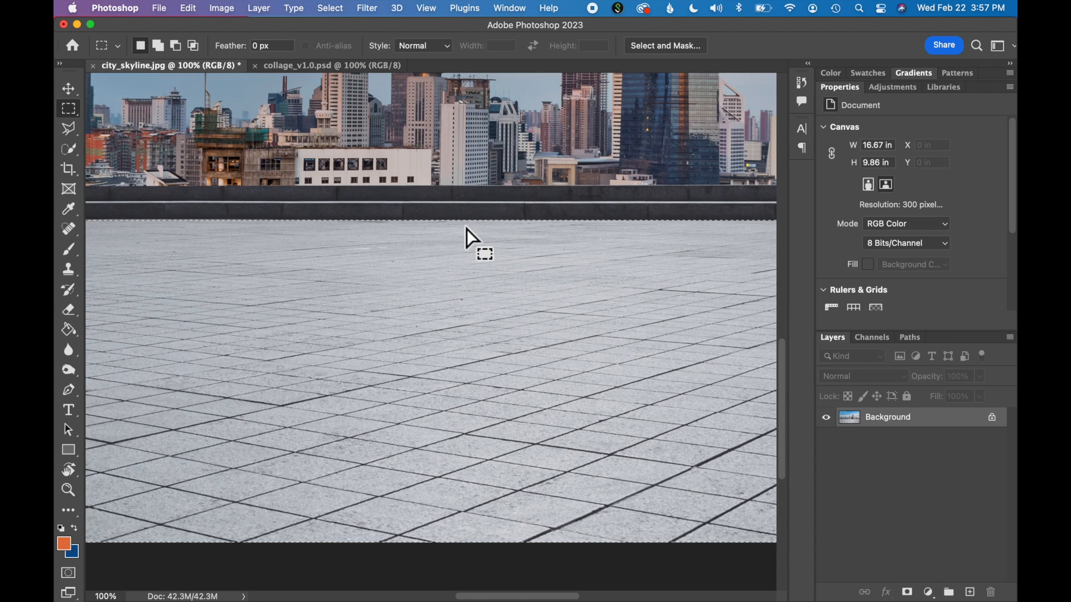
pyautogui.press('super+minus')
pyautogui.press('super+minus')
pyautogui.press('super+minus')
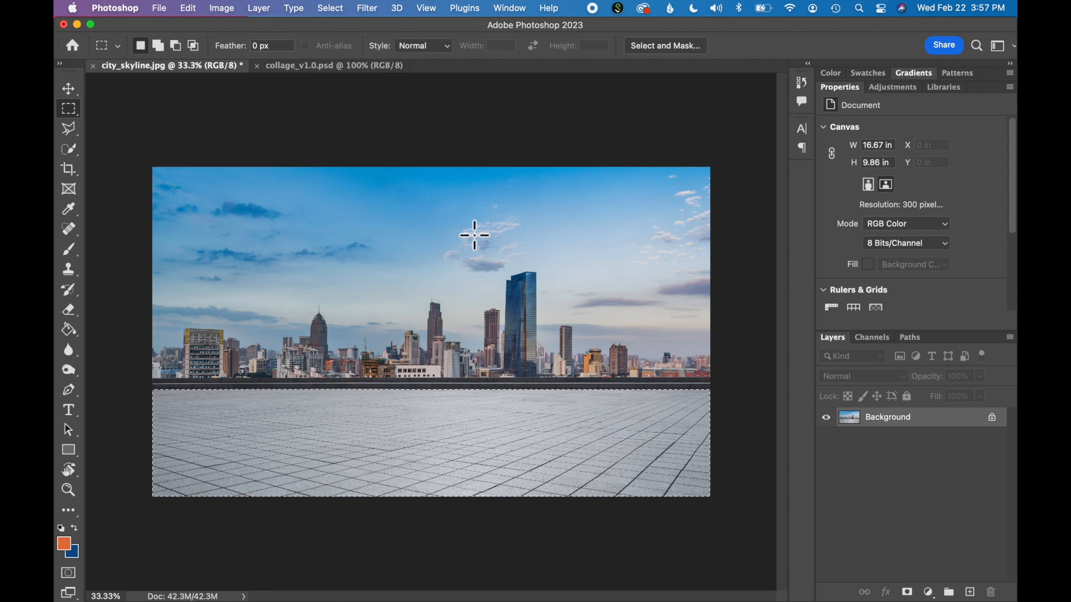
# Step: Brighten the selected pavement with Levels by setting the white input level to 235
pyautogui.press('super+l')
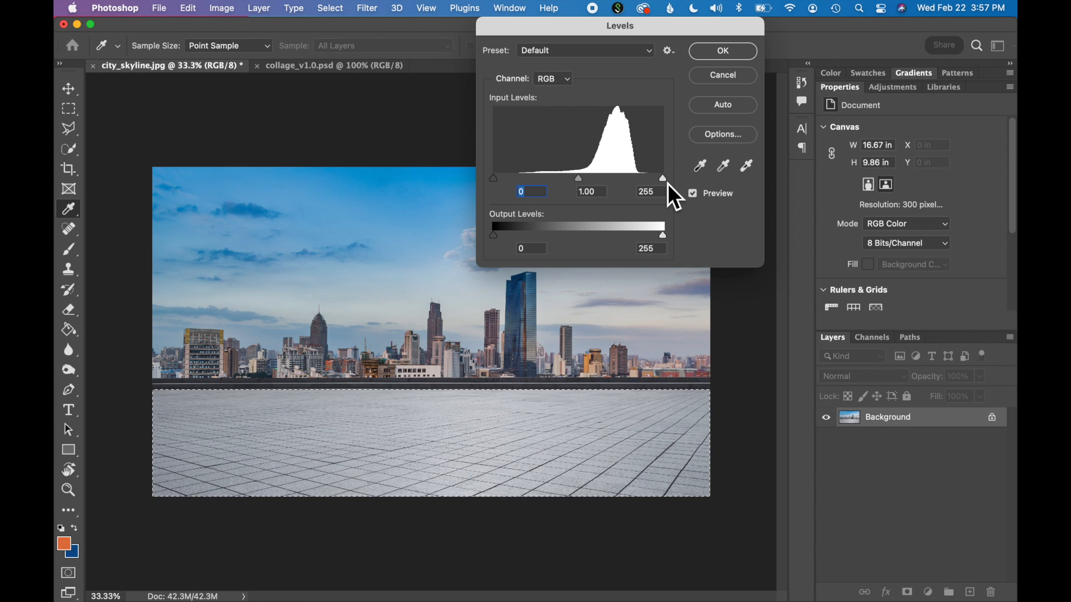
pyautogui.moveTo(668, 183)
pyautogui.mouseDown()
pyautogui.moveTo(645, 183)
pyautogui.moveTo(661, 191)
pyautogui.mouseUp()
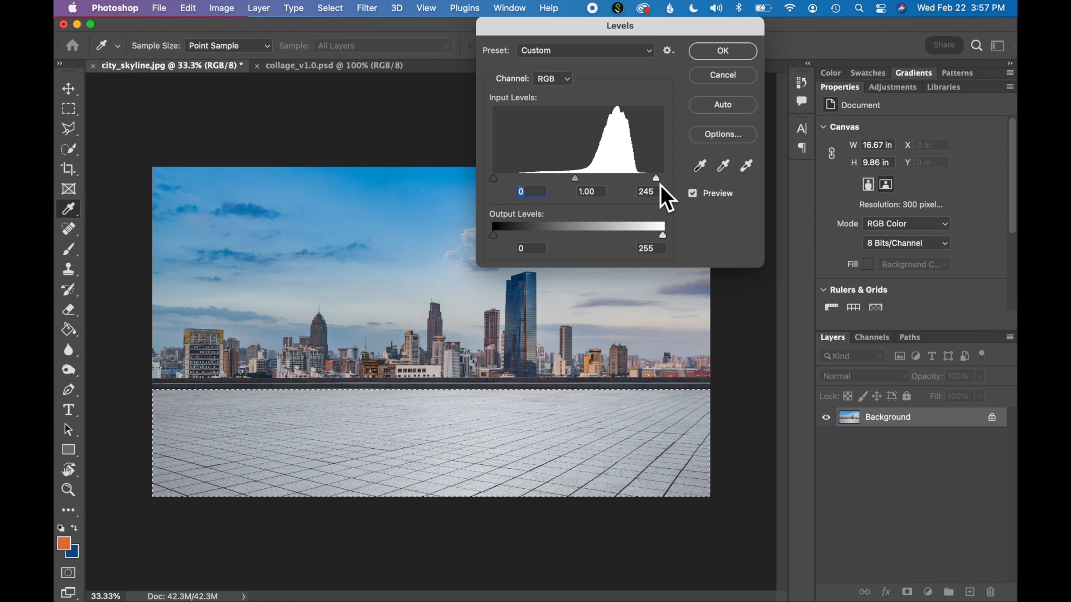
pyautogui.moveTo(496, 181); pyautogui.dragTo(493, 184)
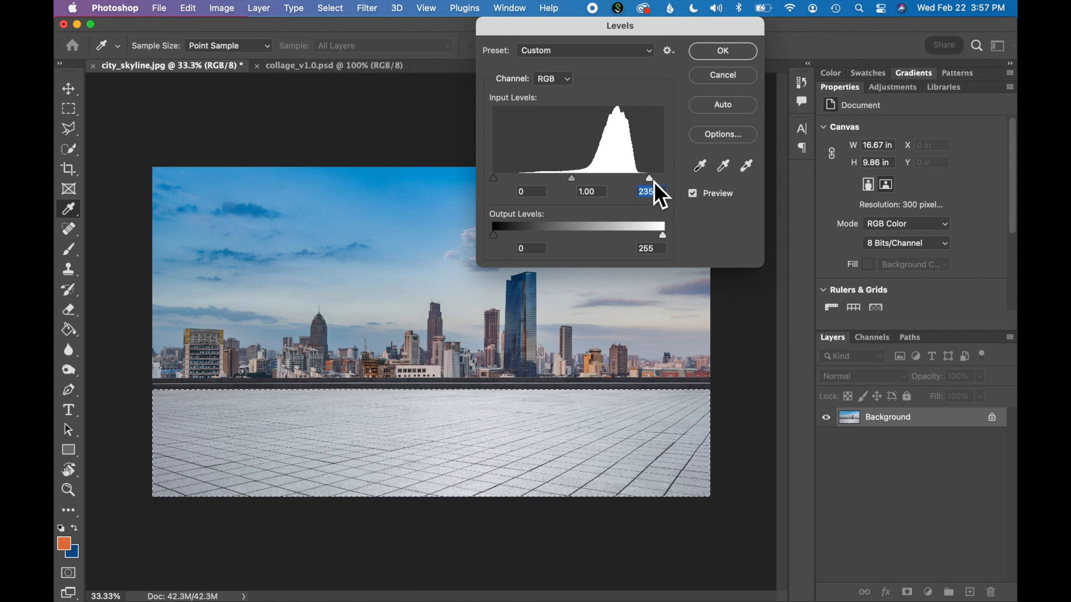
pyautogui.press('Return')
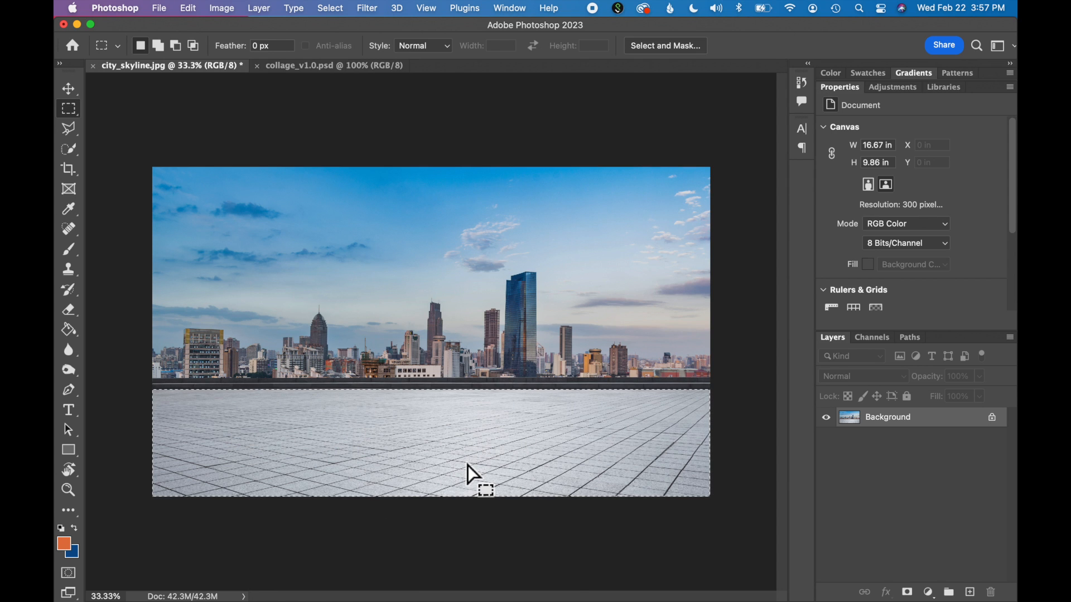
# Step: Copy the selected pavement into collage_v1.0.psd with the Move tool, covering the lower part of the canvas
pyautogui.click(74, 91)
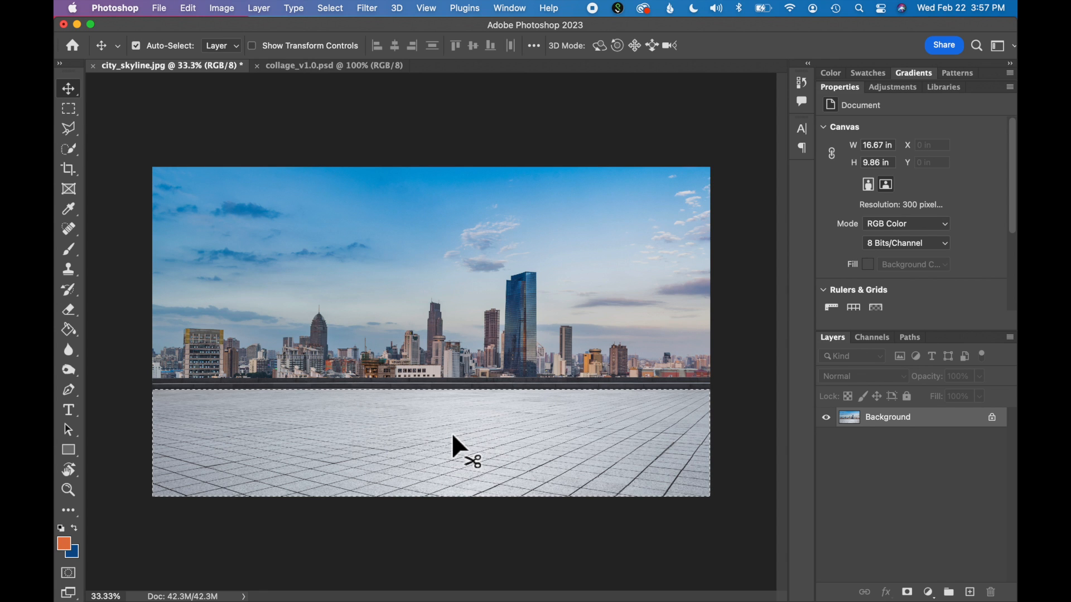
pyautogui.moveTo(456, 437); pyautogui.dragTo(400, 254)
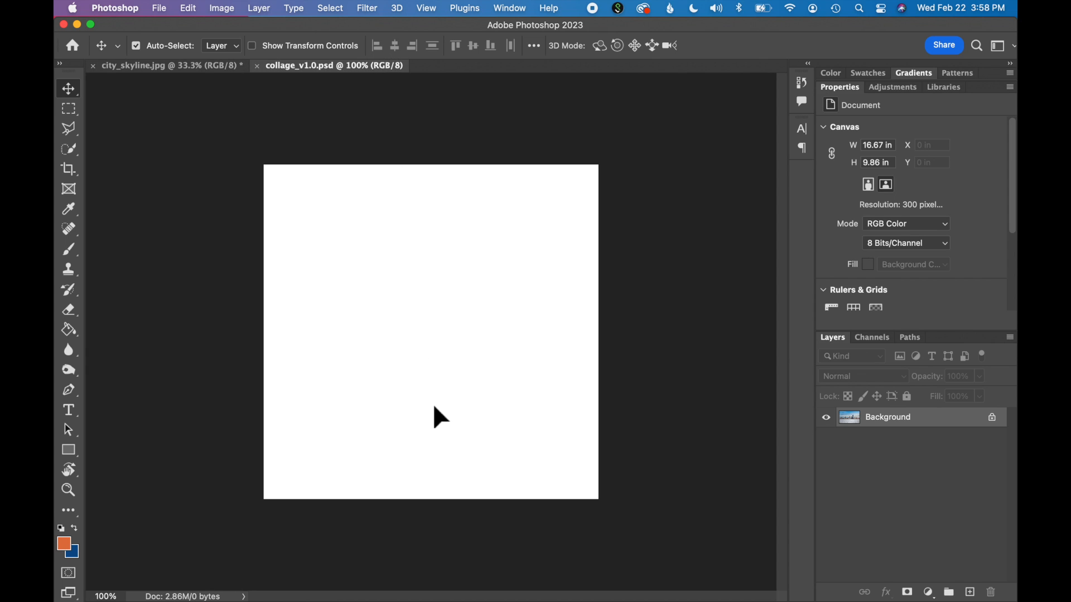
pyautogui.moveTo(433, 407); pyautogui.dragTo(435, 406)
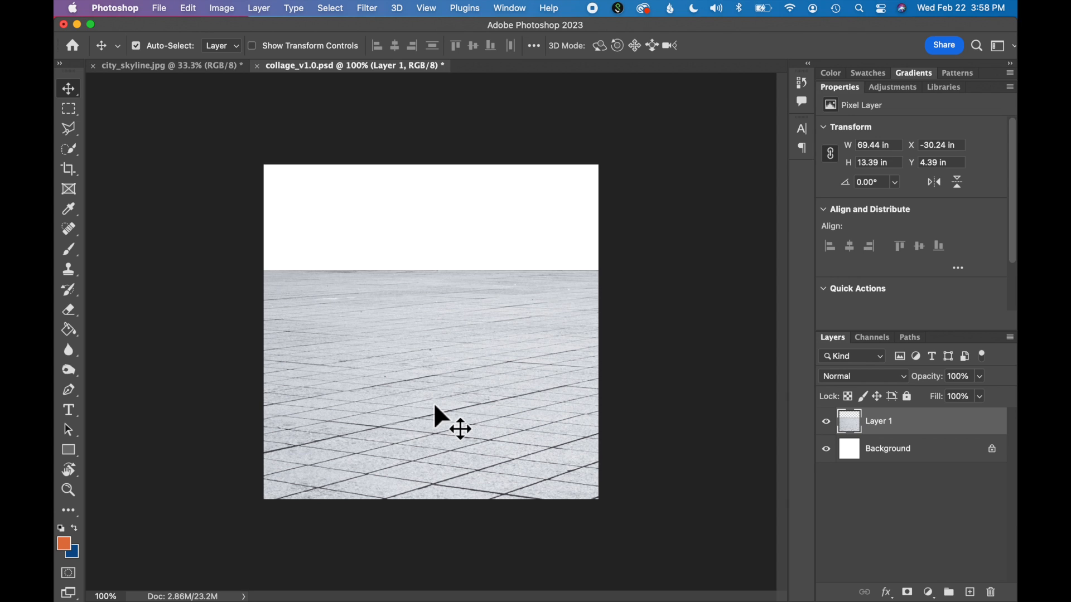
# Step: Scale the pavement layer down proportionally with Free Transform to about 29.9 x 5.8 in, keeping it across the canvas's lower third
pyautogui.press('super+t')
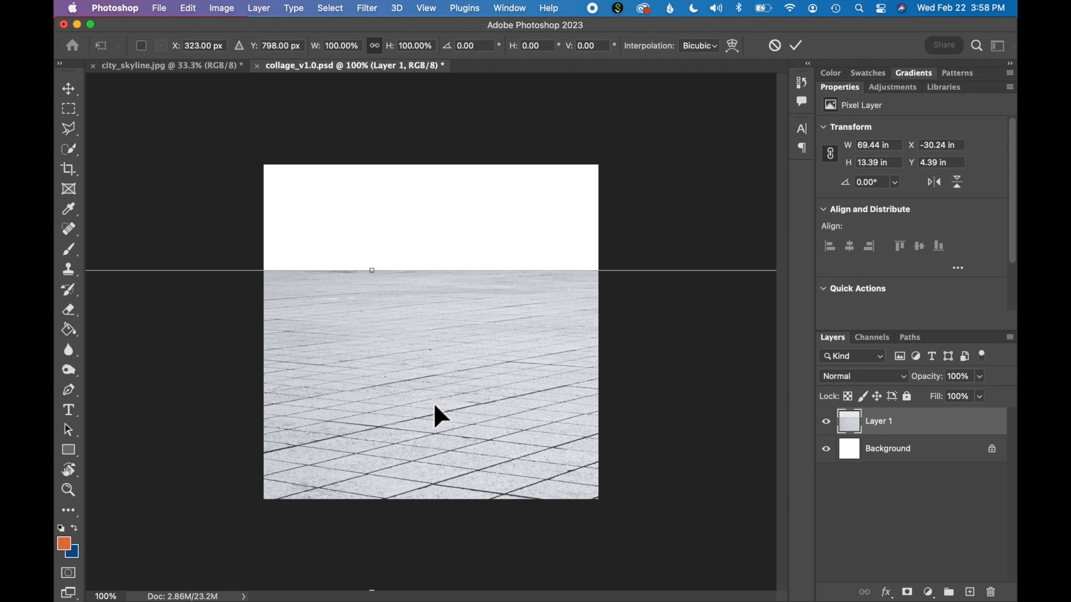
pyautogui.press('super+minus')
pyautogui.press('super+minus')
pyautogui.press('super+minus')
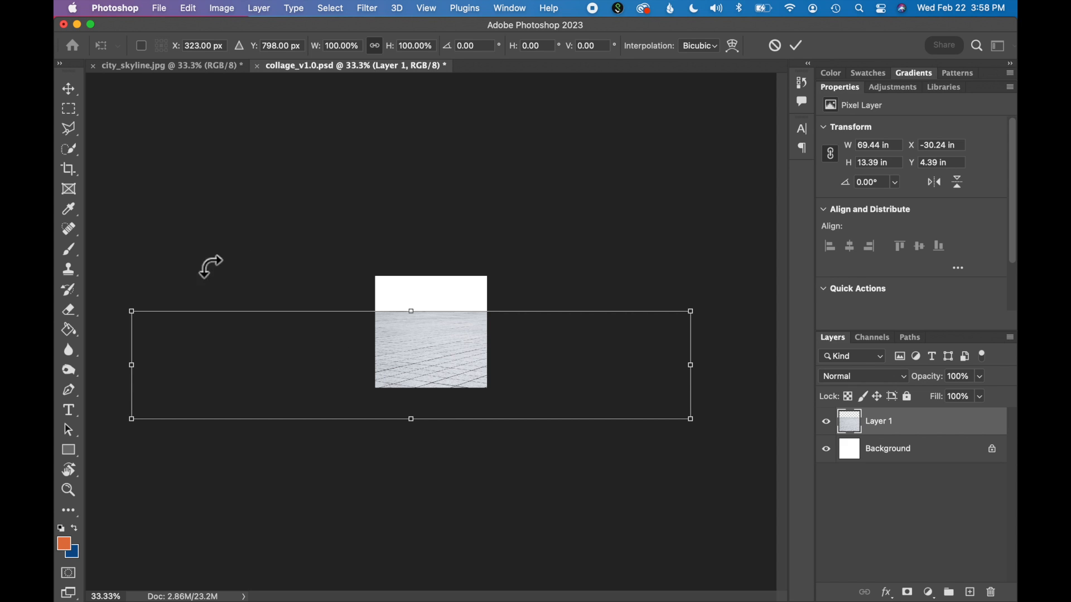
pyautogui.moveTo(134, 312); pyautogui.dragTo(323, 363)
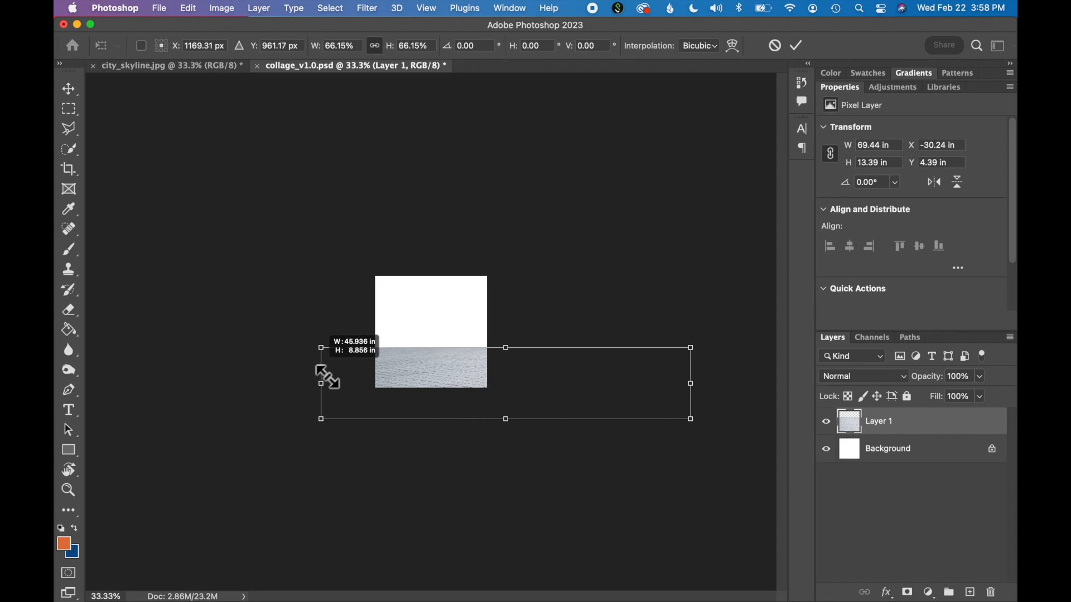
pyautogui.moveTo(692, 420); pyautogui.dragTo(562, 394)
pyautogui.press('Return')
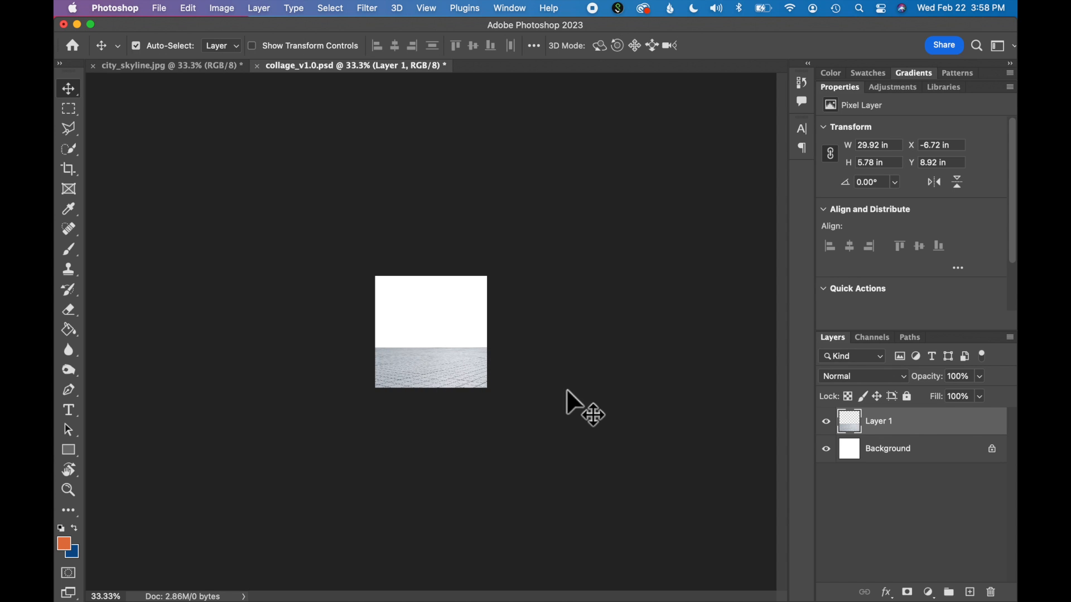
pyautogui.press('super+1')
# Step: Invert the selection in city_skyline.jpg to cover the sky and buildings, and set its saturation to +2 with Hue/Saturation
pyautogui.click(159, 71)
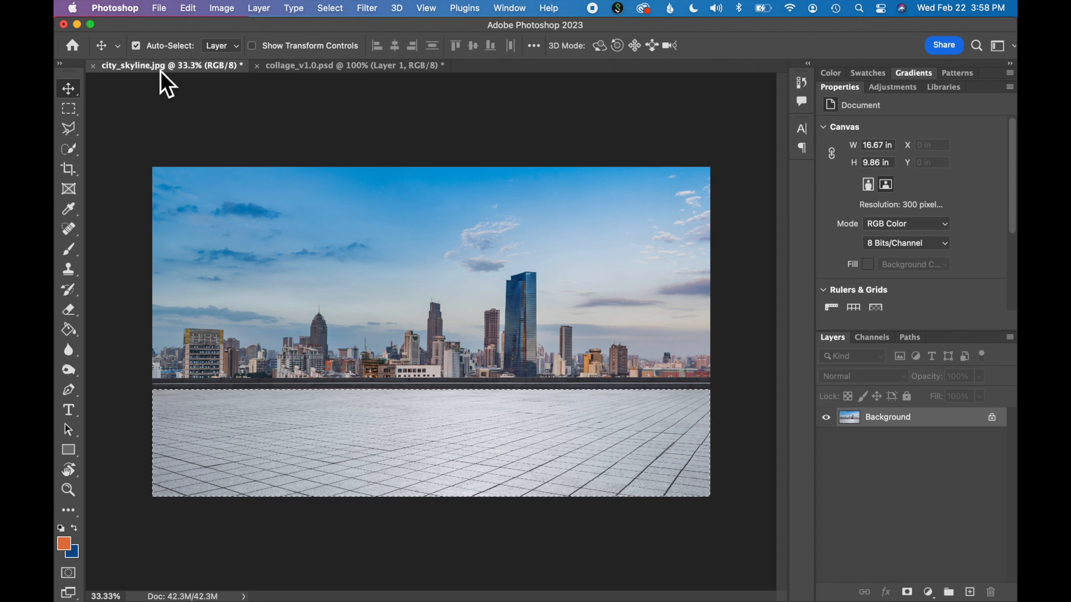
pyautogui.click(337, 10)
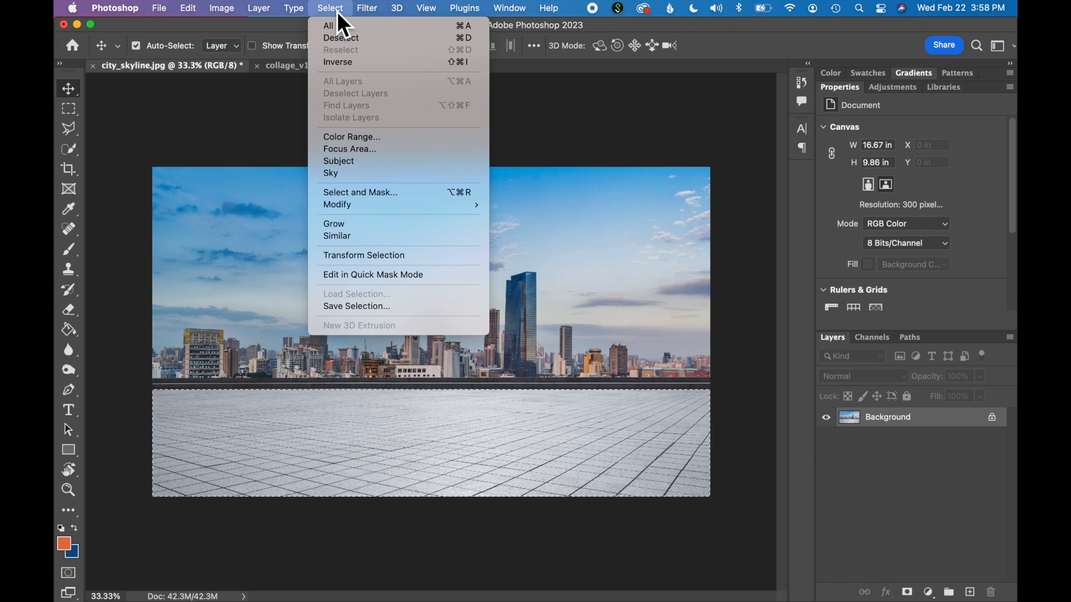
pyautogui.click(338, 61)
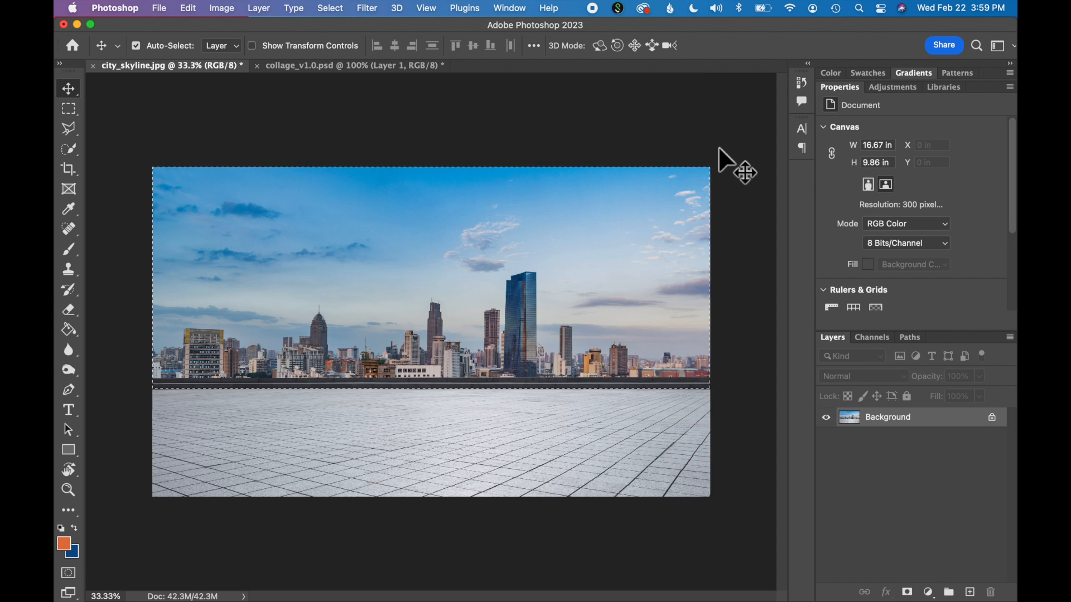
pyautogui.press('super+u')
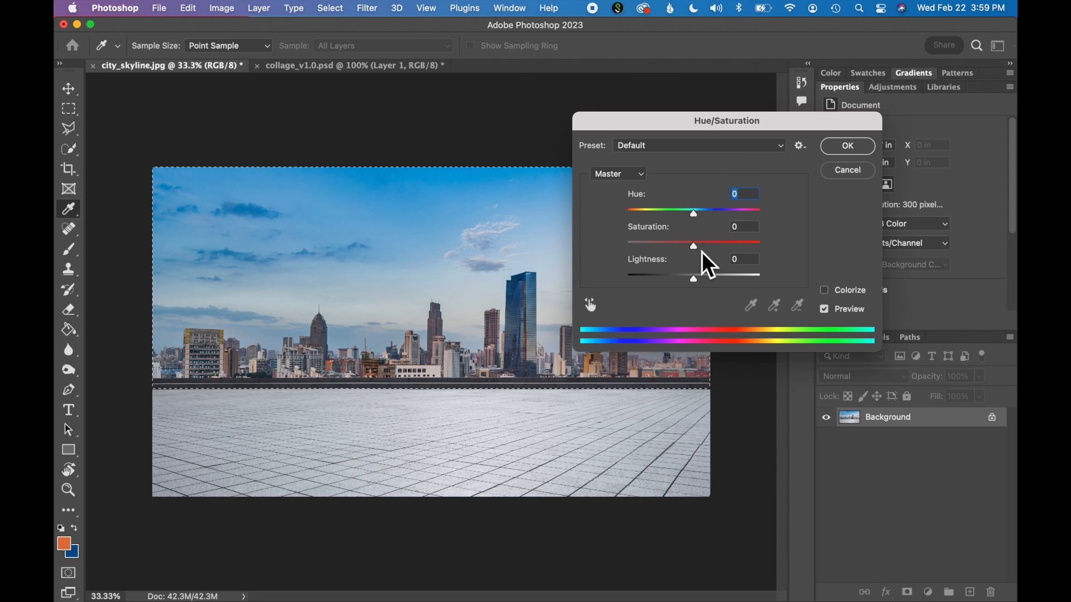
pyautogui.moveTo(699, 249); pyautogui.dragTo(729, 253)
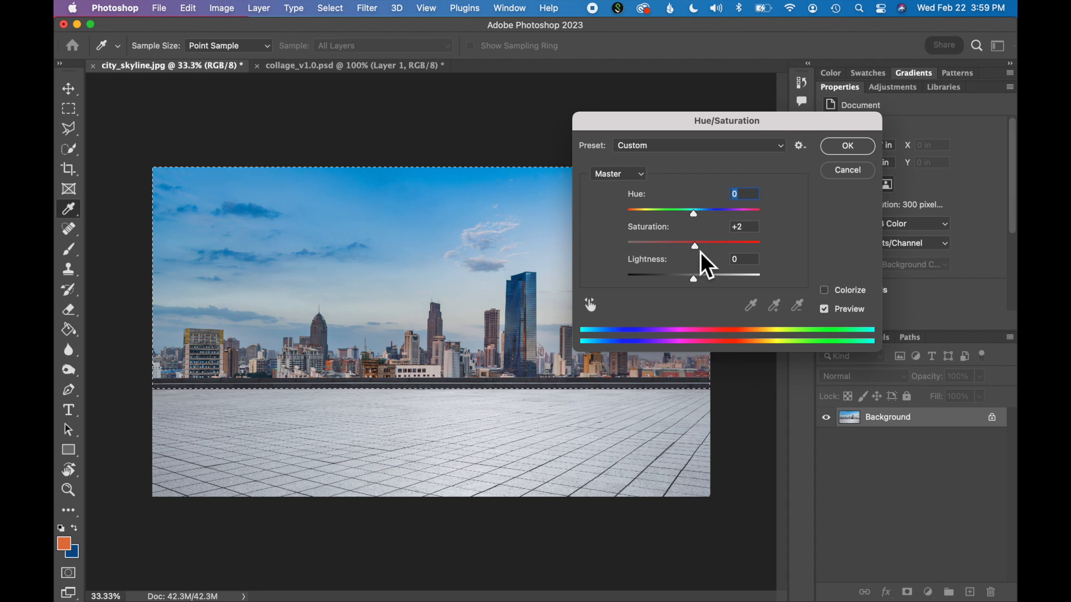
pyautogui.click(854, 149)
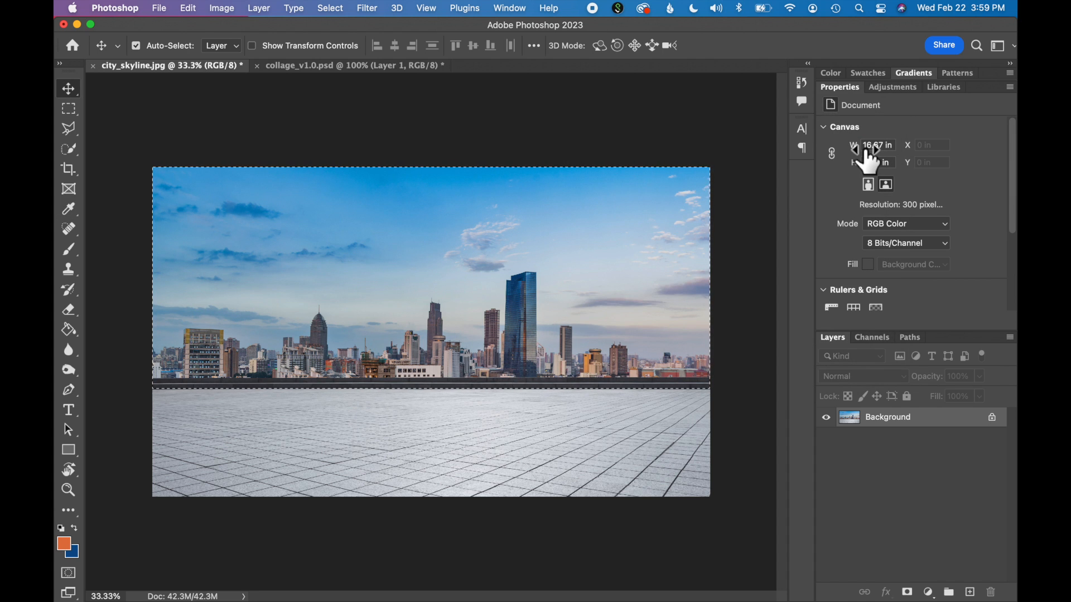
# Step: Duplicate the Background layer of city_skyline.jpg and hide the original
pyautogui.moveTo(903, 422); pyautogui.dragTo(976, 592)
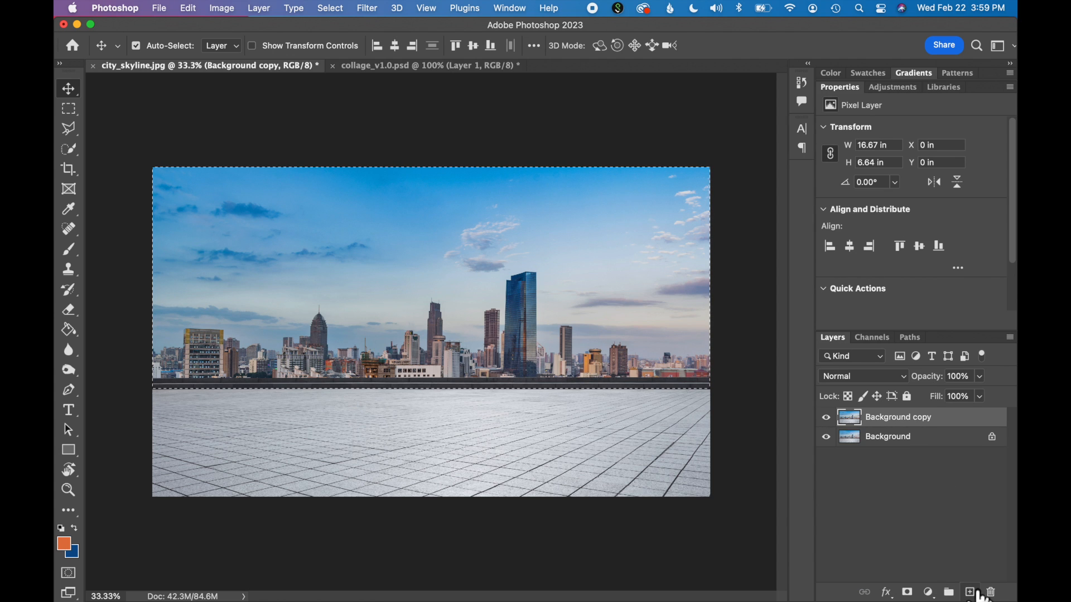
pyautogui.click(825, 437)
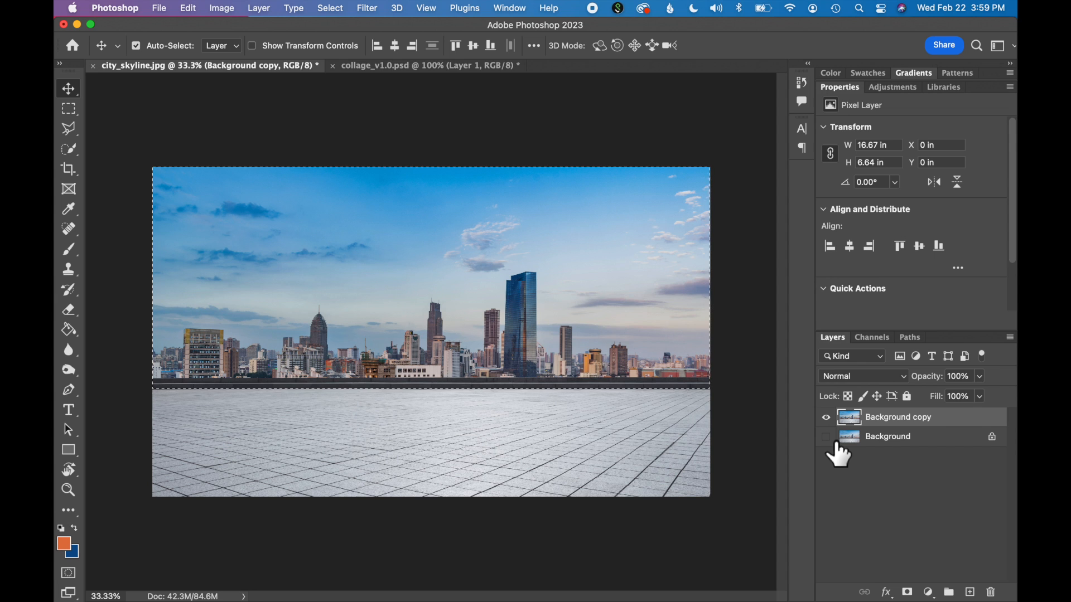
# Step: Delete the selected sky and buildings from the duplicate layer, and undo the deletion
pyautogui.press('Delete')
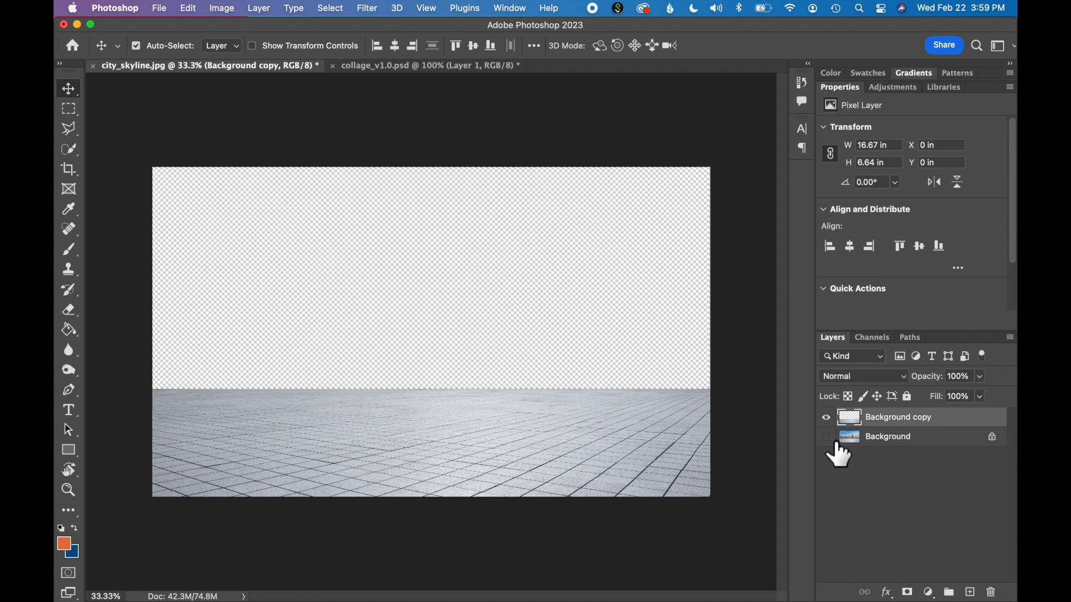
pyautogui.press('super+z')
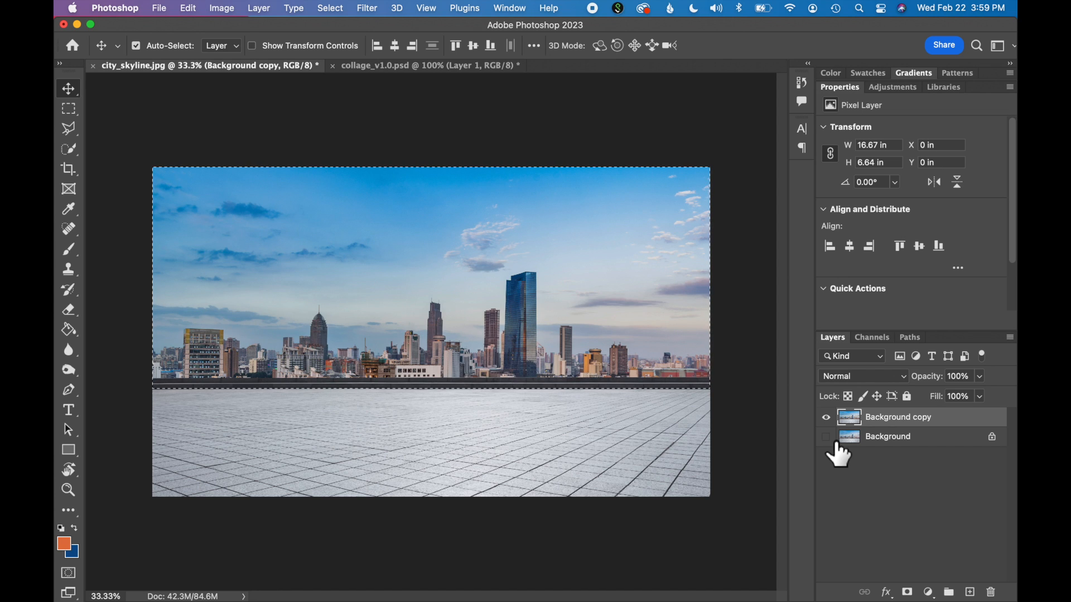
# Step: Clear the selection and select a circle about 3.43 in wide in the sky's upper-left area with the Elliptical Marquee tool
pyautogui.click(332, 8)
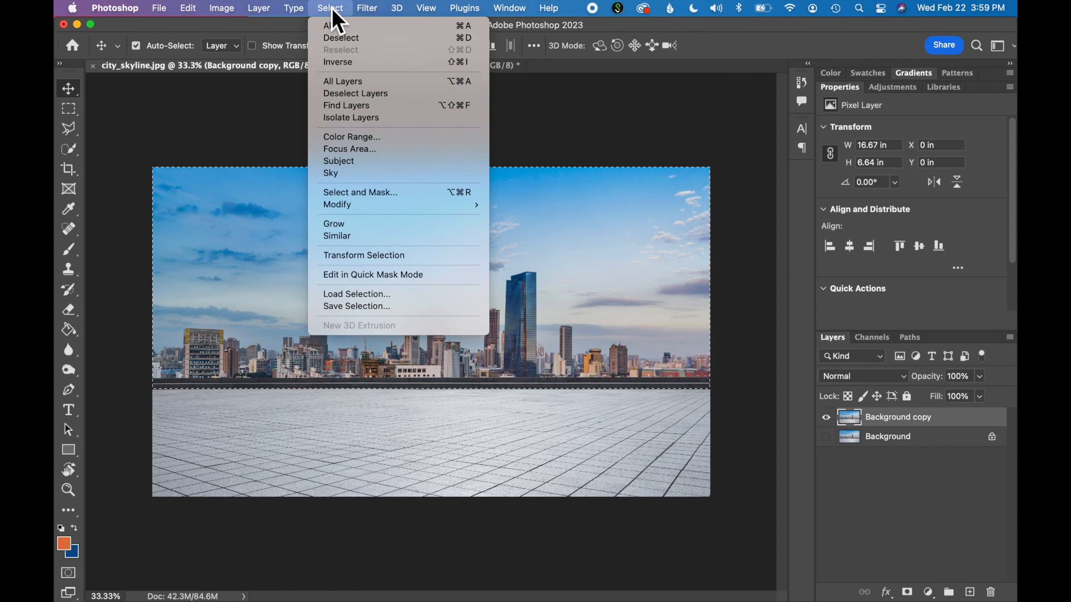
pyautogui.click(341, 40)
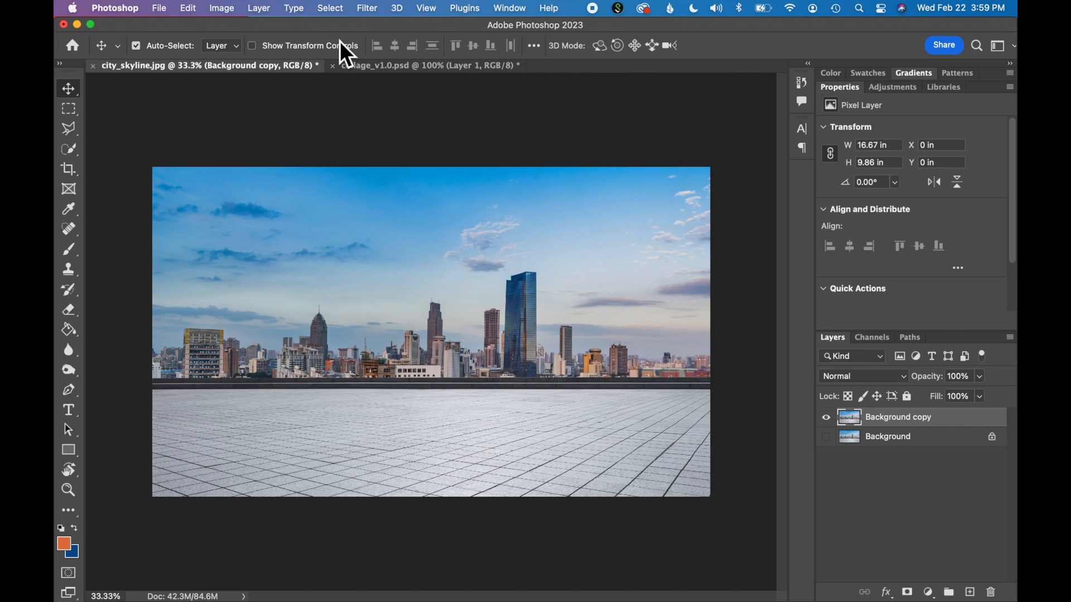
pyautogui.click(74, 115)
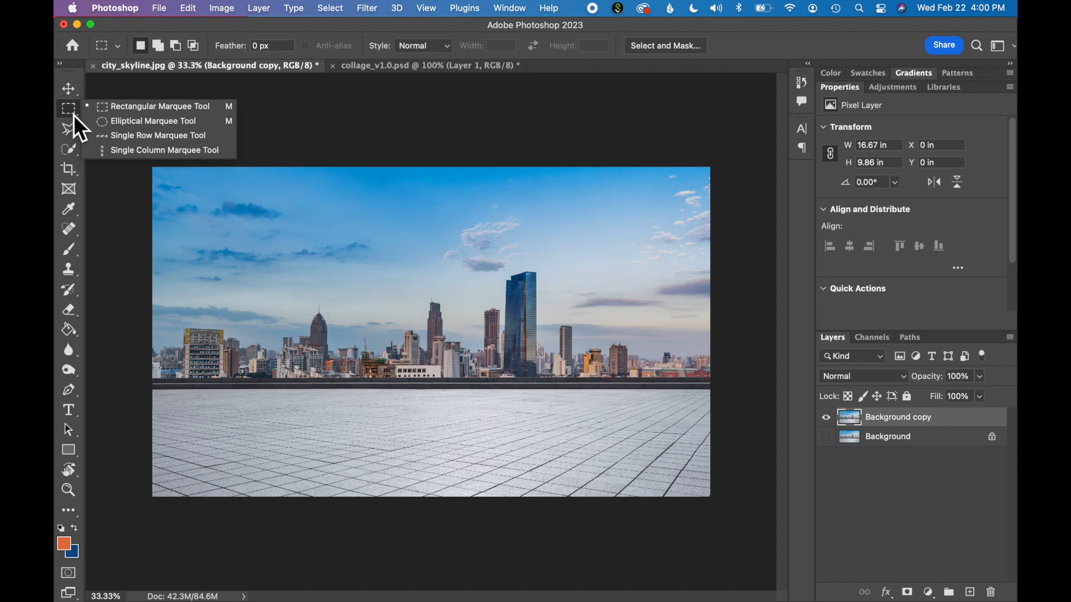
pyautogui.click(110, 128)
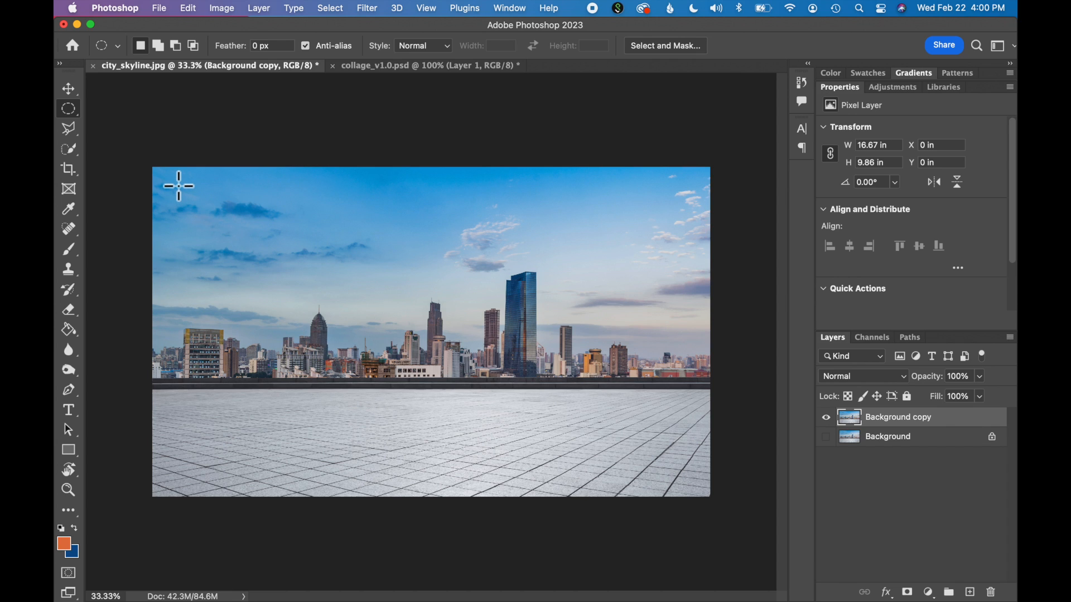
pyautogui.moveTo(170, 177); pyautogui.dragTo(300, 300)
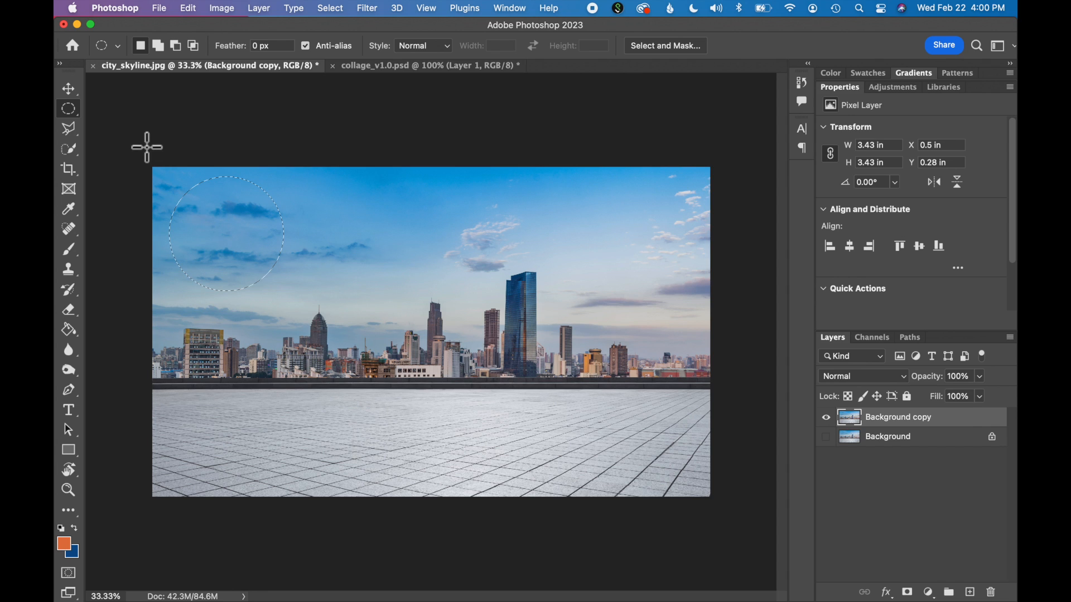
pyautogui.click(74, 93)
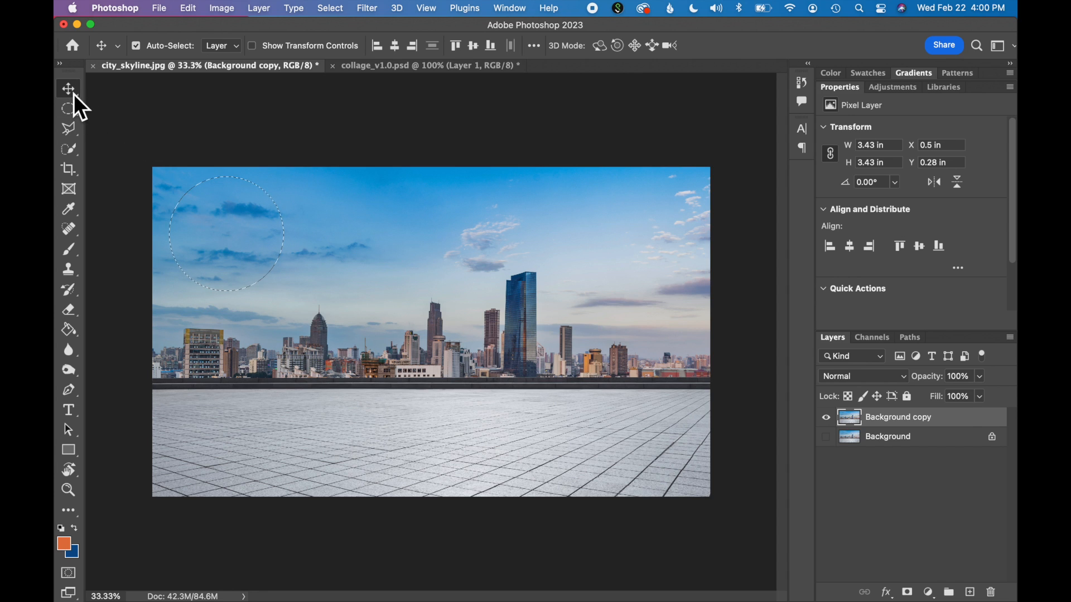
# Step: Move the selected sky circle into collage_v1.0.psd, scaled down proportionally and placed in the upper-left part of the white area
pyautogui.moveTo(230, 242); pyautogui.dragTo(439, 164)
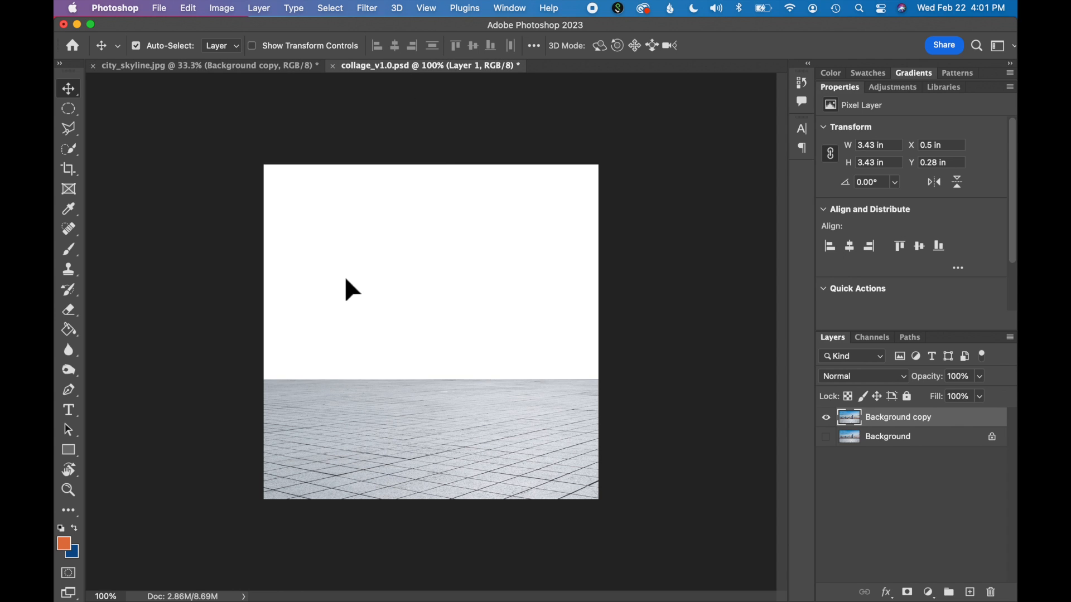
pyautogui.moveTo(345, 279); pyautogui.dragTo(345, 279)
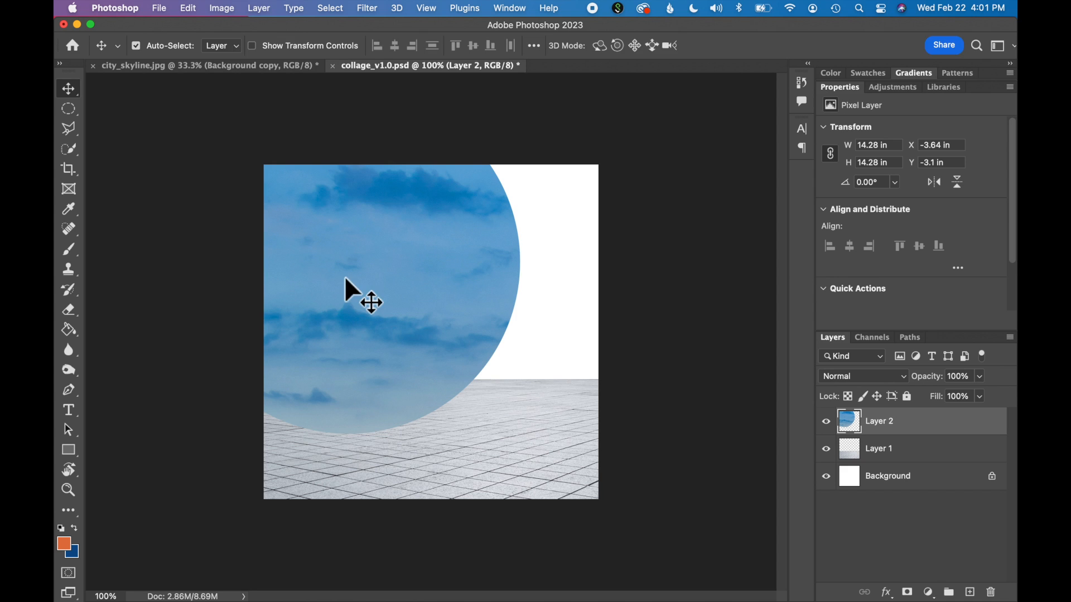
pyautogui.hotkey('ctrl', 't')
pyautogui.moveTo(526, 442); pyautogui.dragTo(366, 246)
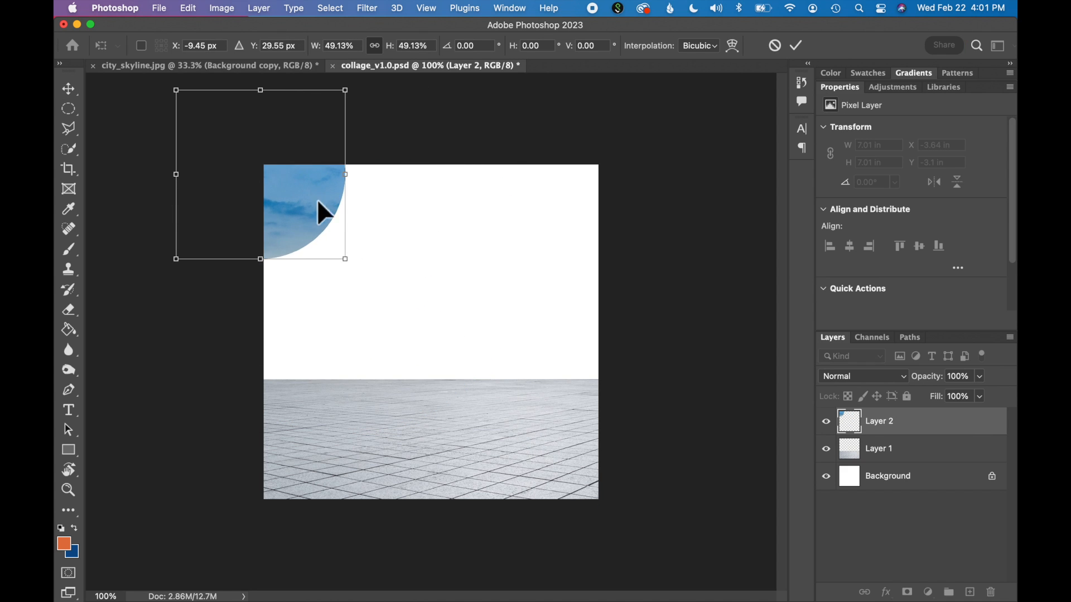
pyautogui.moveTo(313, 218); pyautogui.dragTo(407, 289)
pyautogui.moveTo(446, 358); pyautogui.dragTo(422, 332)
pyautogui.moveTo(366, 247); pyautogui.dragTo(382, 262)
# Step: Switch to city_skyline.jpg and clear the circular selection in the sky
pyautogui.click(234, 68)
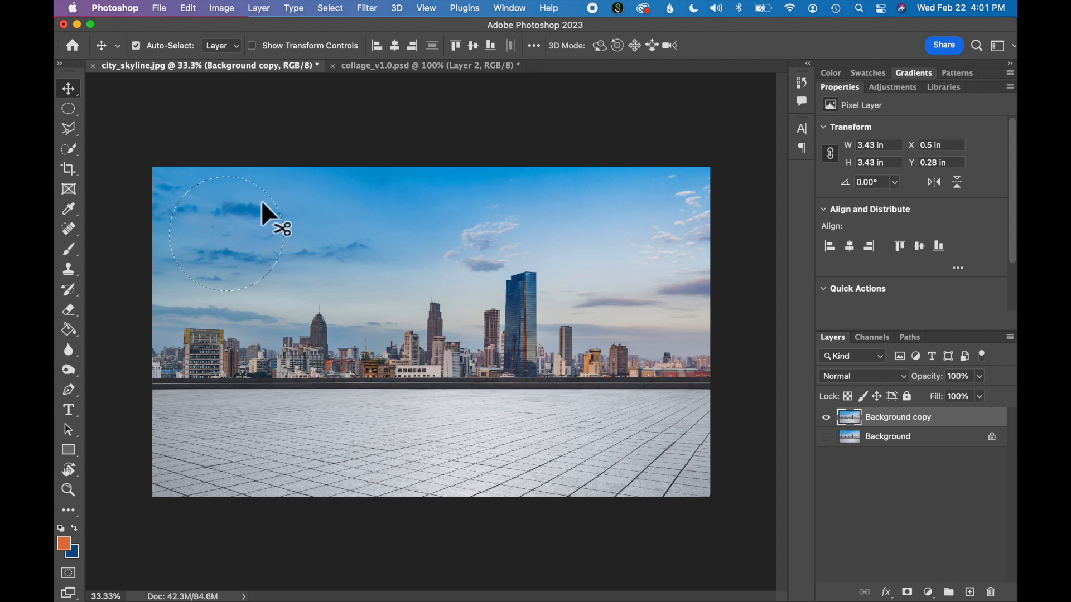
pyautogui.click(333, 8)
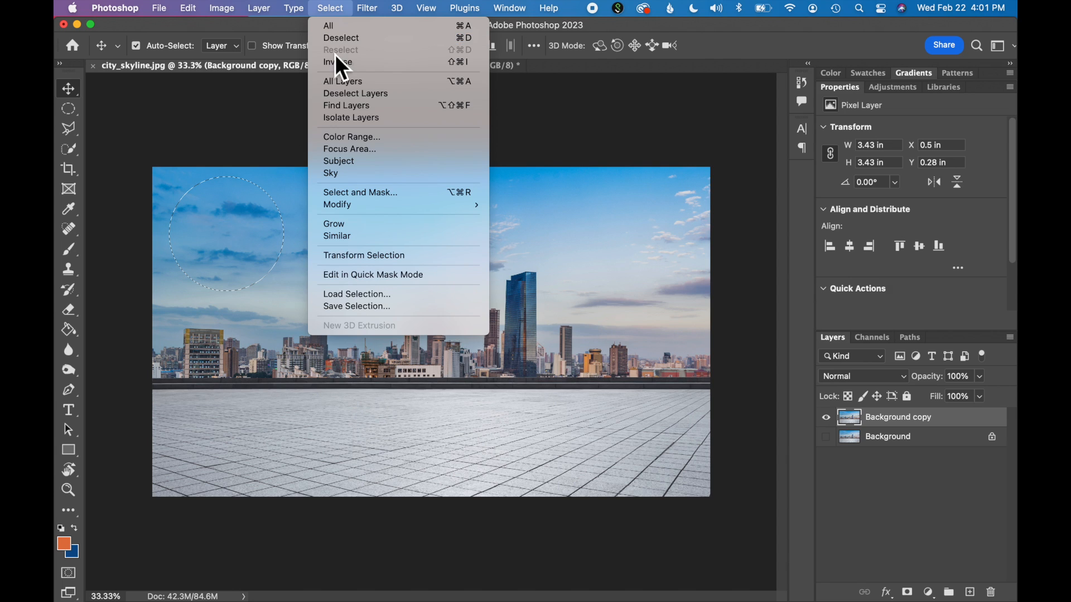
pyautogui.click(341, 39)
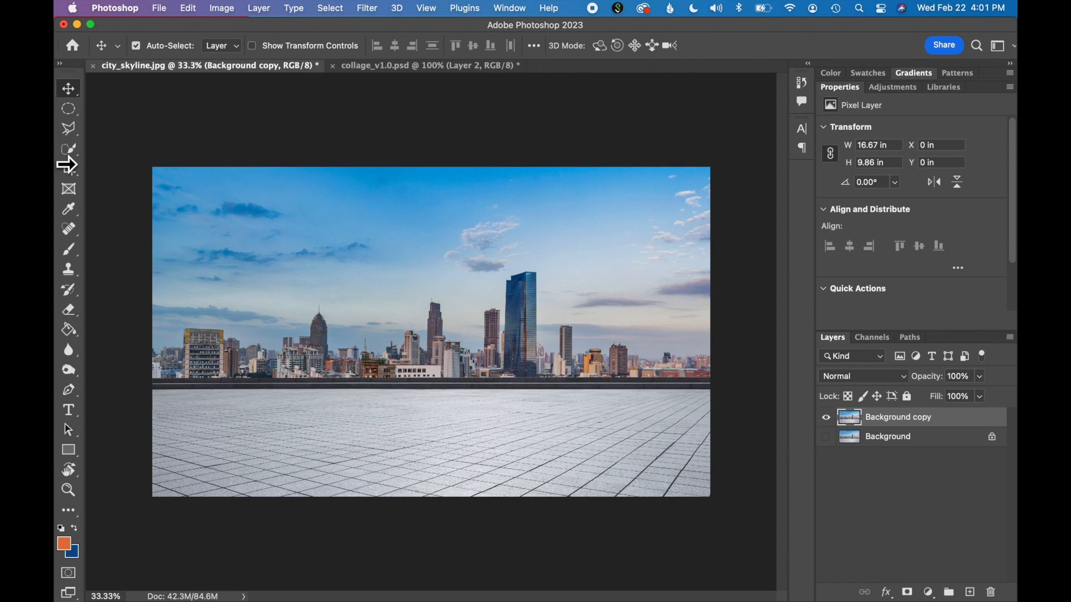
# Step: Draw a loose freehand selection about 1.73 × 3.67 in around the tall blue tower with the Lasso tool, and clear it
pyautogui.click(70, 130)
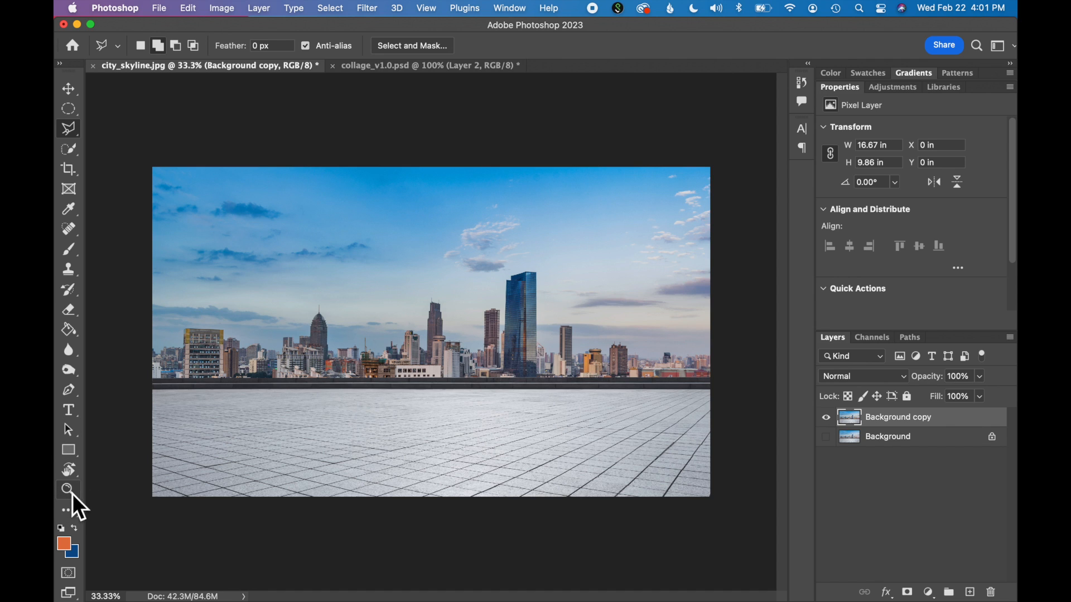
pyautogui.press('super+equal')
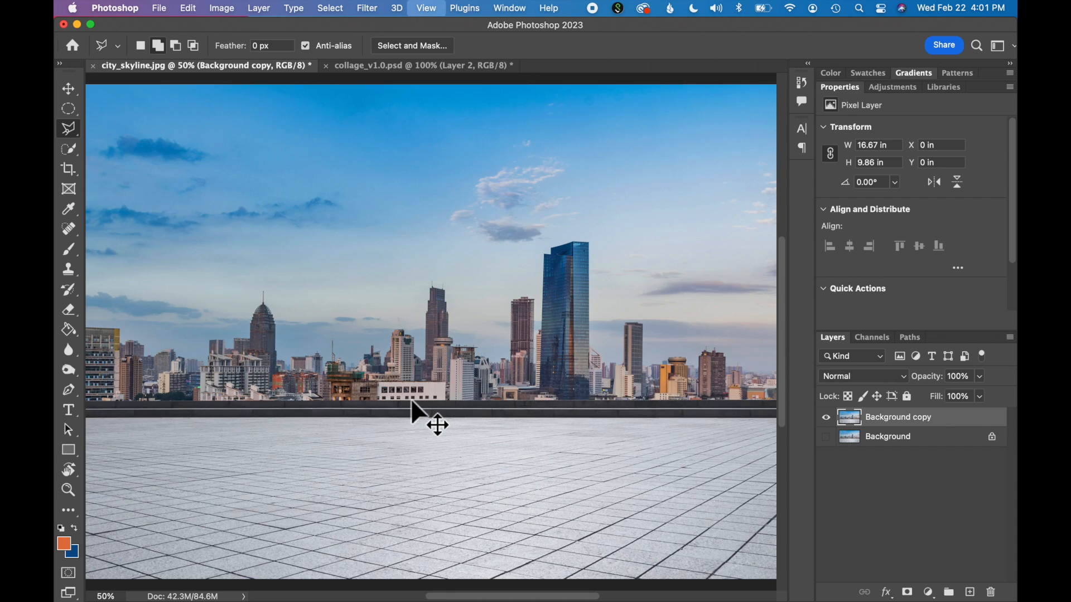
pyautogui.press('super+equal')
pyautogui.hscroll(5, 561, 303)
pyautogui.rightClick(79, 136)
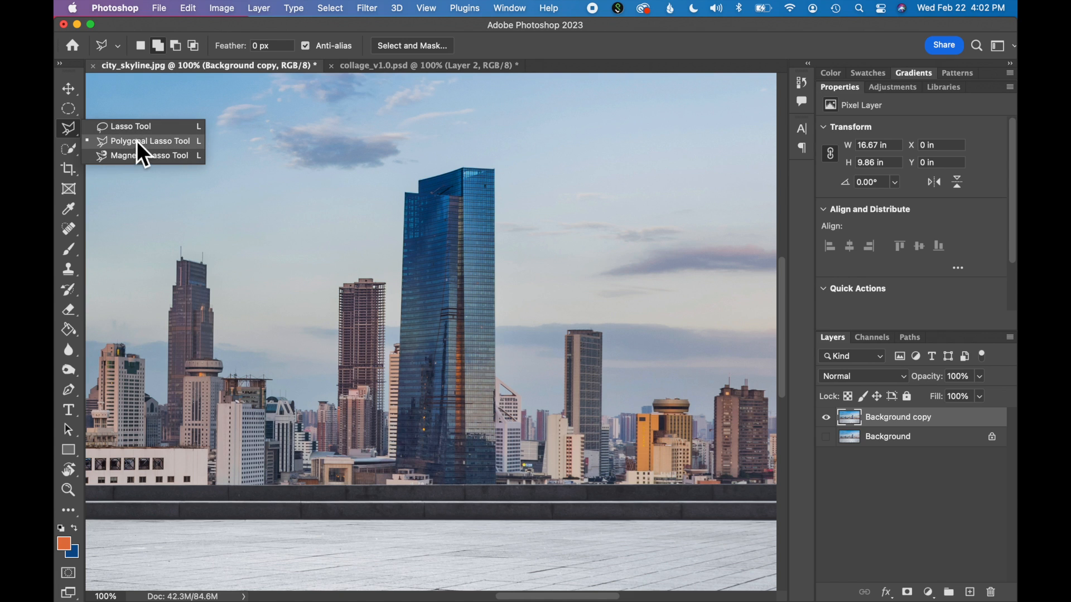
pyautogui.click(119, 129)
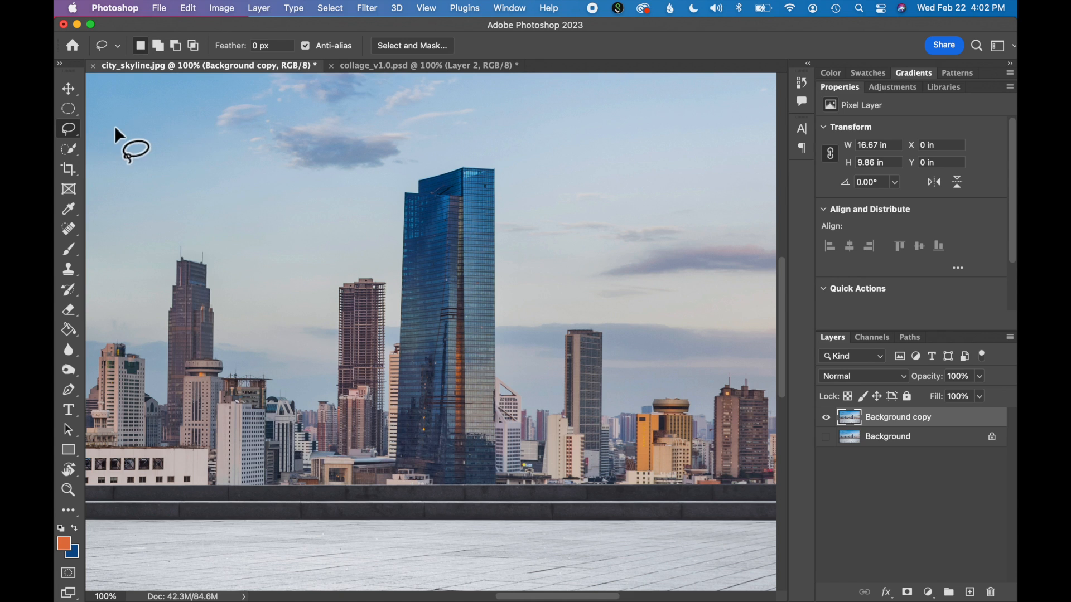
pyautogui.moveTo(520, 251)
pyautogui.mouseDown()
pyautogui.moveTo(517, 176)
pyautogui.moveTo(466, 152)
pyautogui.moveTo(432, 154)
pyautogui.moveTo(401, 177)
pyautogui.moveTo(386, 210)
pyautogui.moveTo(368, 257)
pyautogui.moveTo(385, 455)
pyautogui.moveTo(413, 507)
pyautogui.moveTo(514, 514)
pyautogui.moveTo(539, 468)
pyautogui.moveTo(518, 250)
pyautogui.mouseUp()
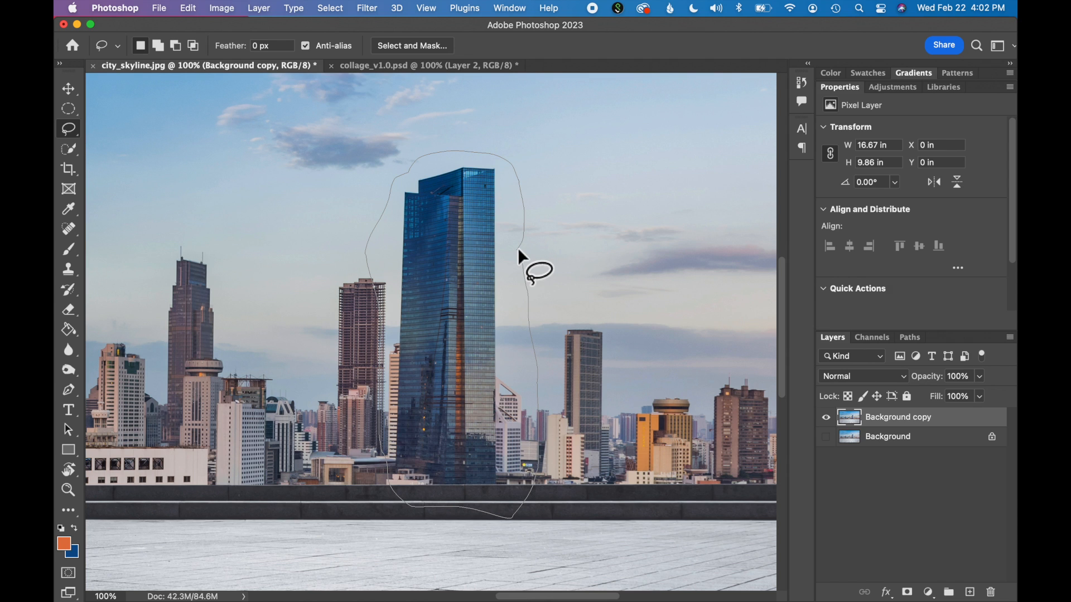
pyautogui.moveTo(518, 250); pyautogui.dragTo(518, 250)
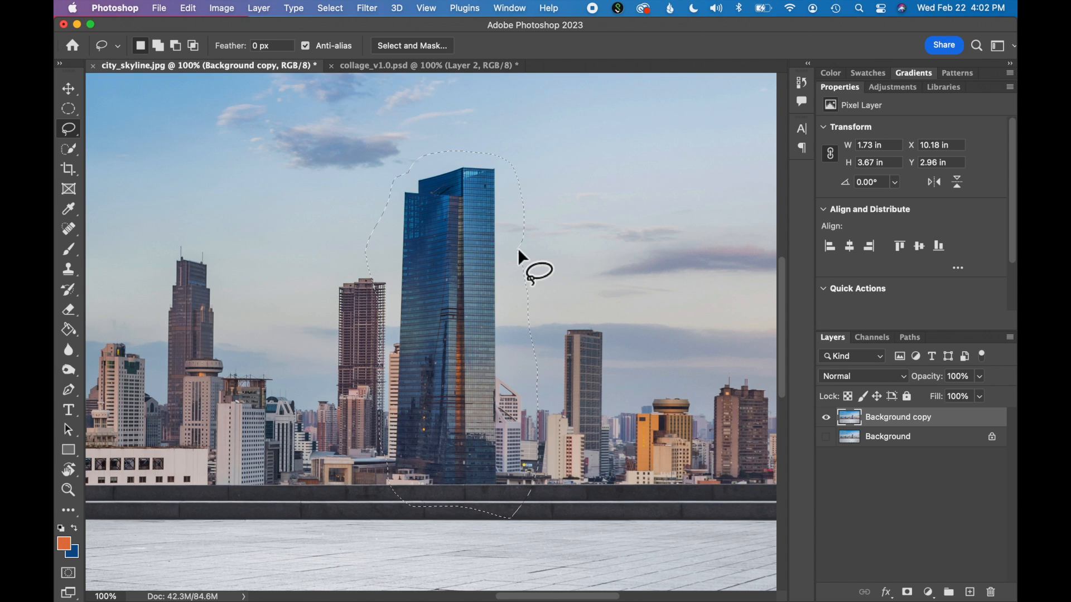
pyautogui.click(337, 12)
pyautogui.click(346, 37)
# Step: Trace the tall blue tower's right edge and stepped roofline with the Polygonal Lasso tool, starting from its bottom-right corner
pyautogui.click(69, 148)
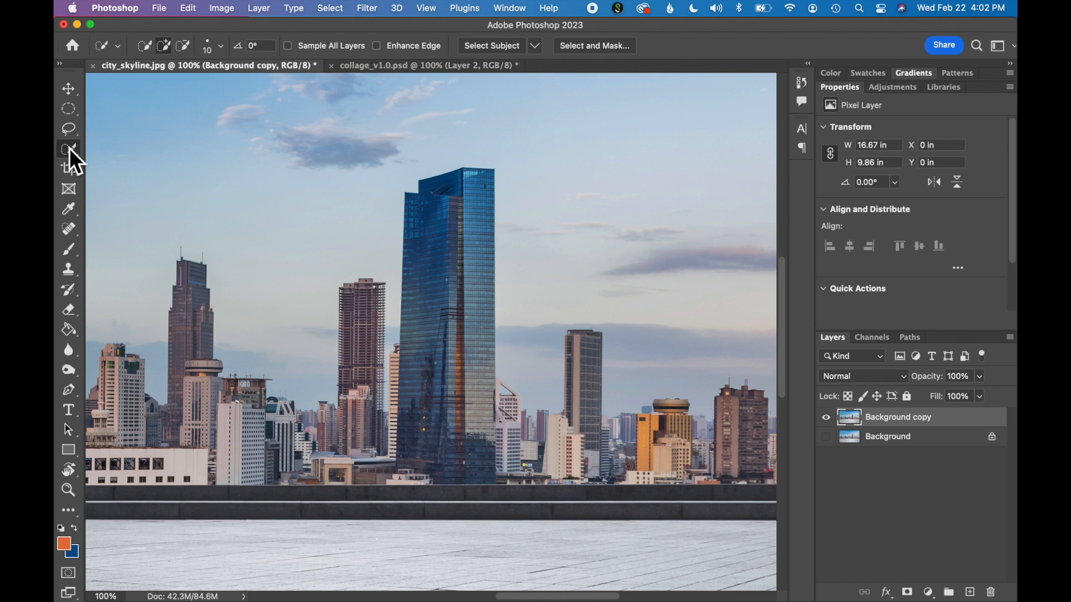
pyautogui.click(71, 133)
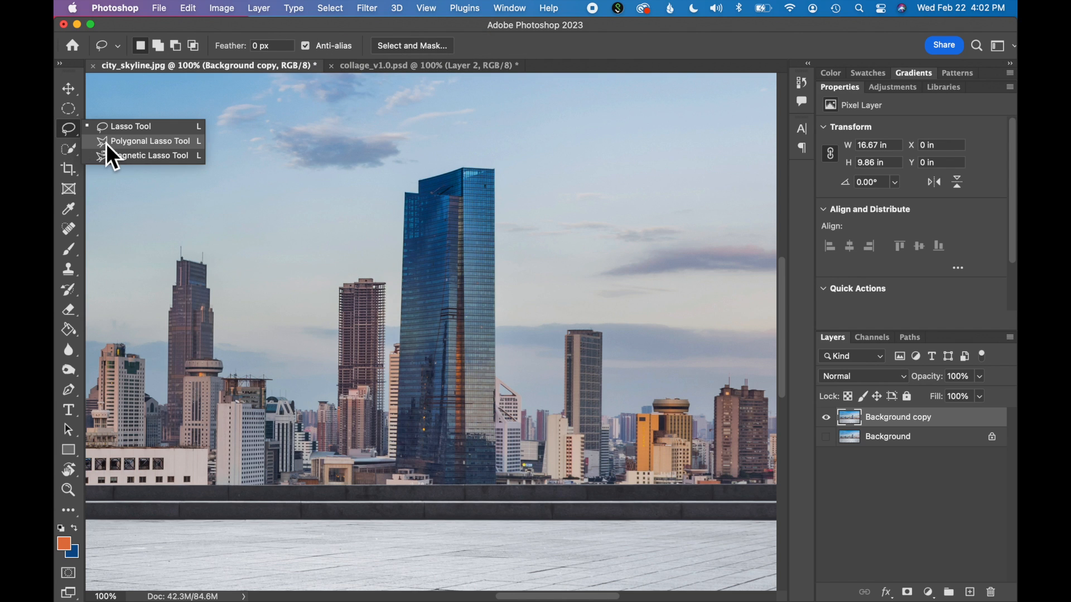
pyautogui.click(110, 143)
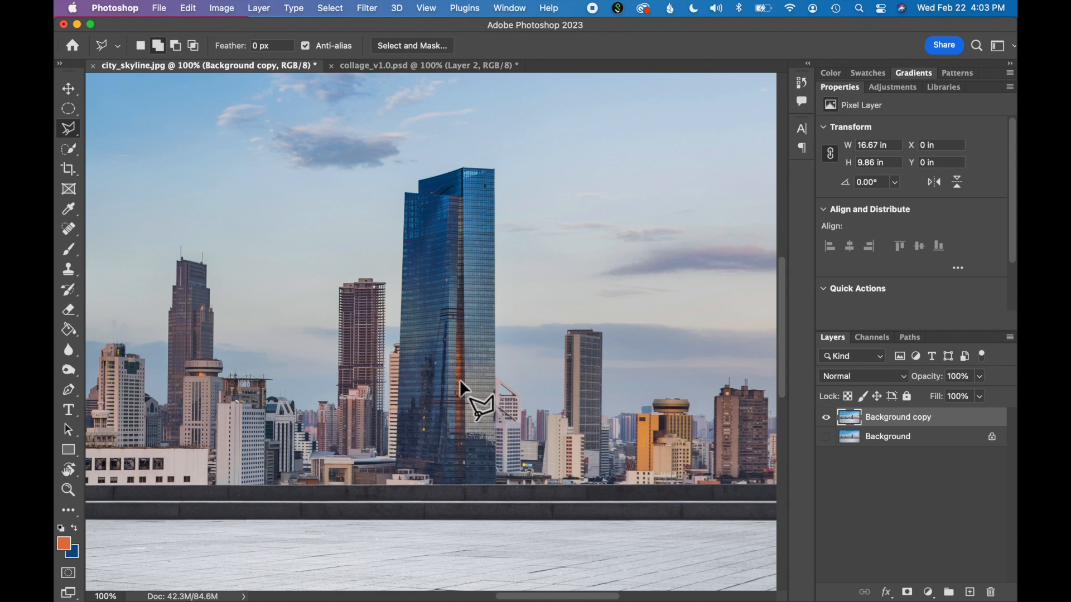
pyautogui.click(496, 484)
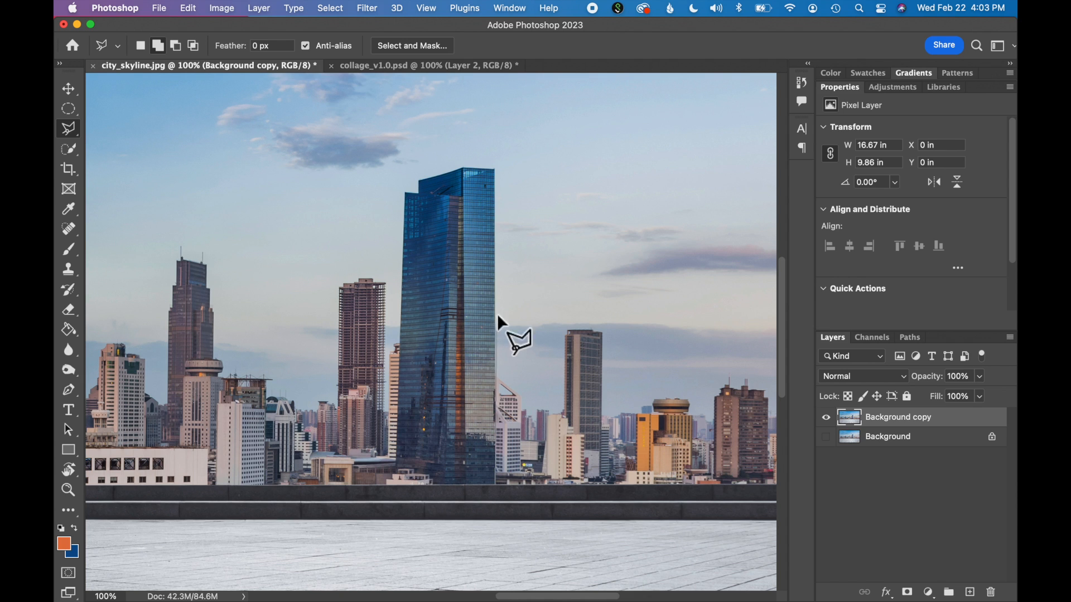
pyautogui.click(494, 169)
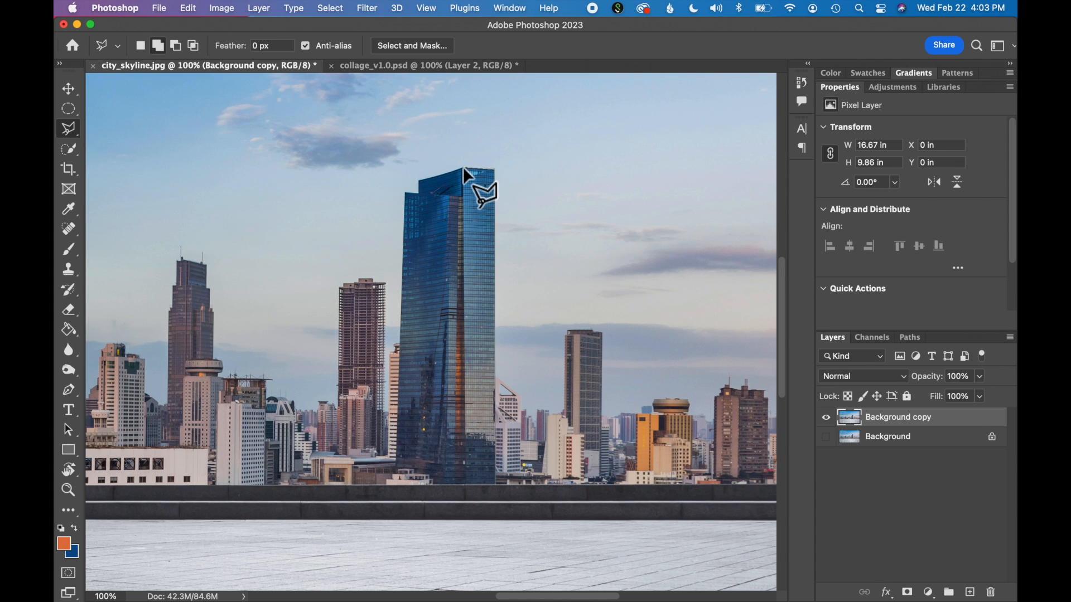
pyautogui.scroll(6, 464, 169)
pyautogui.click(463, 166)
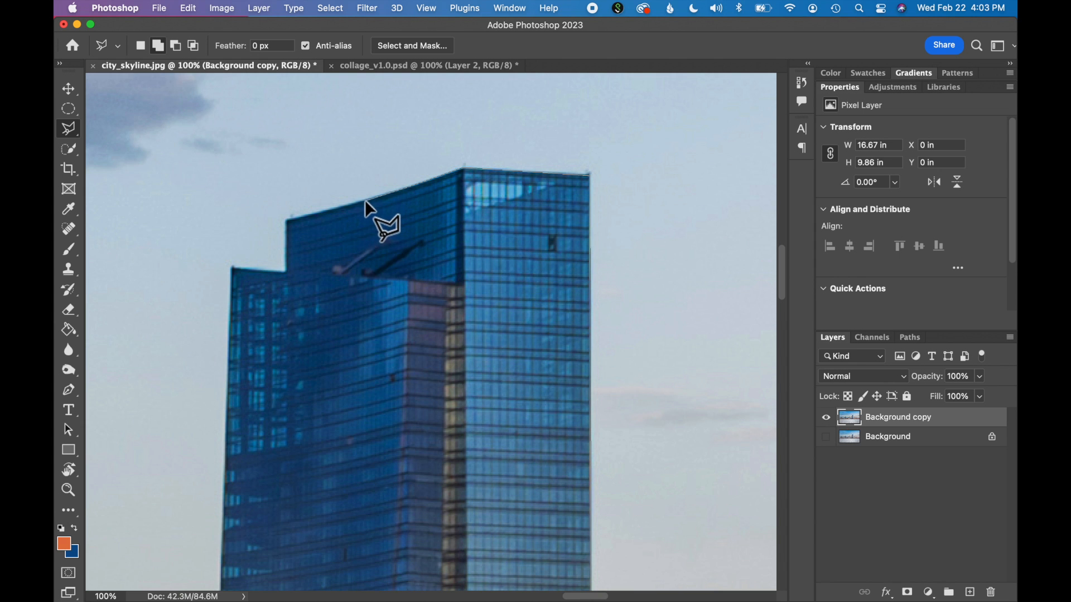
pyautogui.click(286, 219)
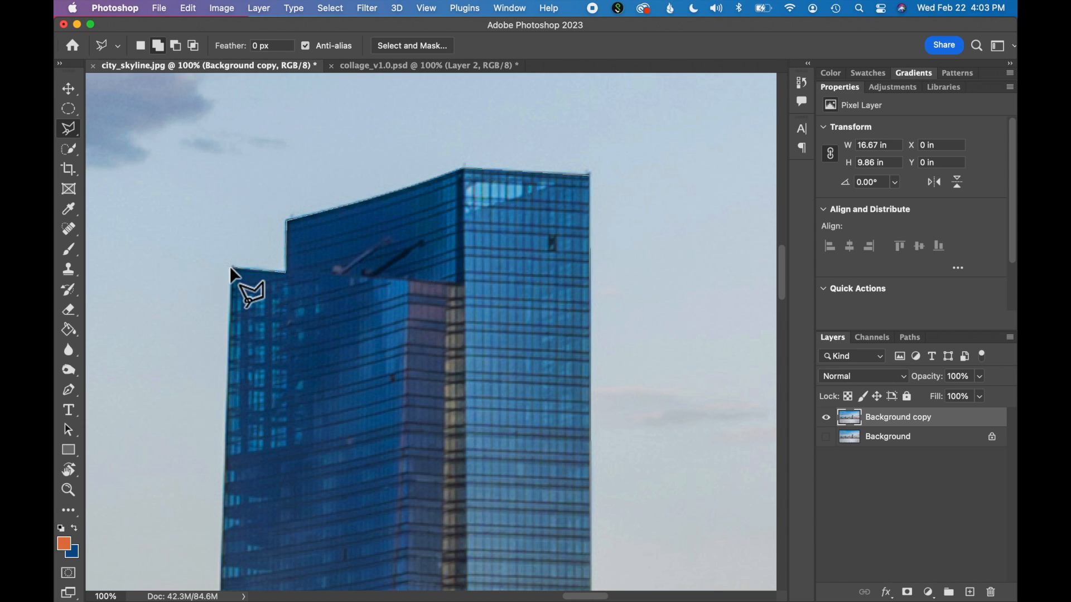
pyautogui.click(230, 266)
# Step: Continue the outline down the tower's left edge and around the low white building, closing a selection about 1.01 × 3.16 in
pyautogui.scroll(-5, 230, 266)
pyautogui.scroll(-5, 352, 376)
pyautogui.click(357, 493)
pyautogui.click(363, 493)
pyautogui.click(363, 483)
pyautogui.click(394, 483)
pyautogui.click(394, 491)
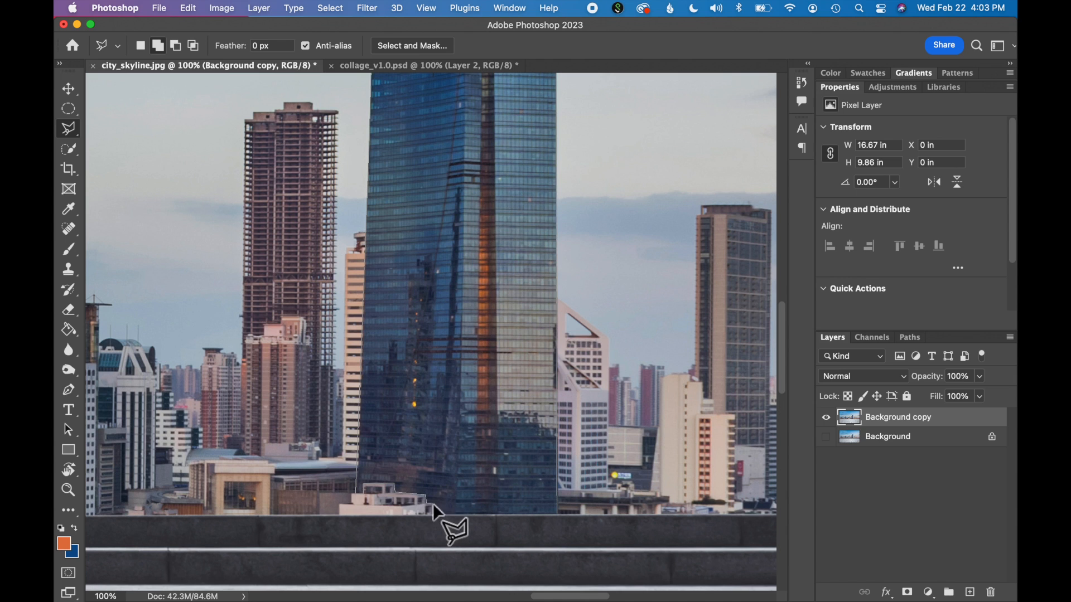
pyautogui.click(433, 512)
pyautogui.doubleClick(557, 513)
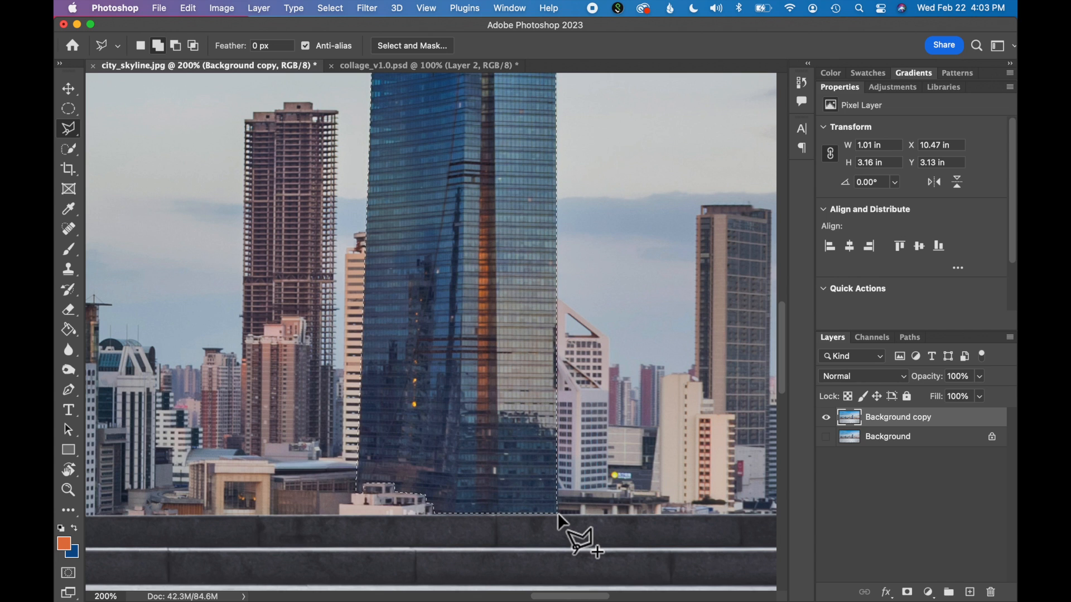
# Step: Add the low white building at the tower's base to the selection with the Polygonal Lasso tool
pyautogui.scroll(-2, 560, 515)
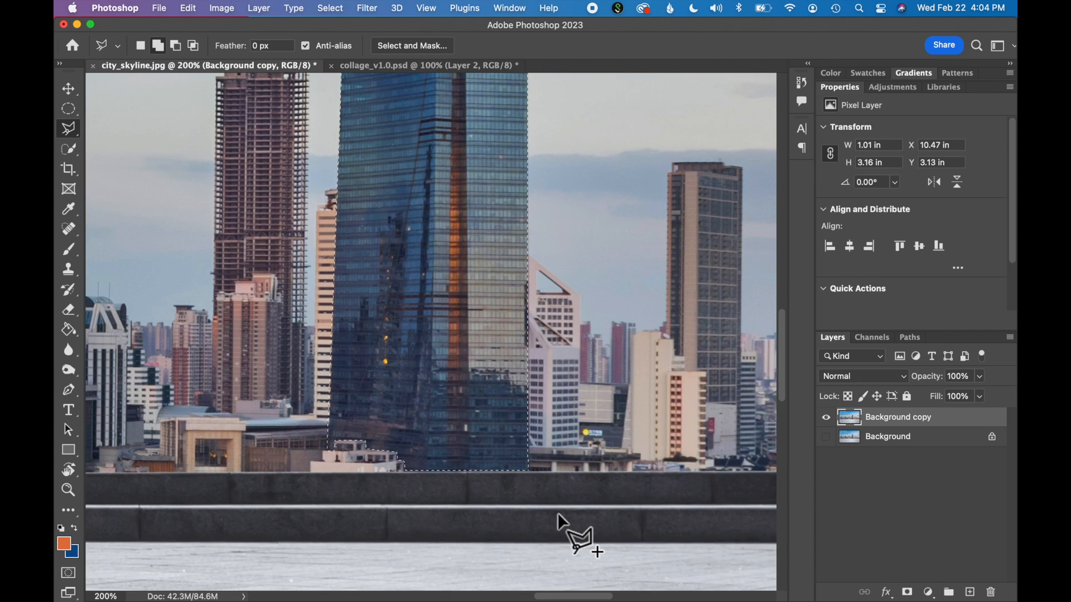
pyautogui.scroll(5, 560, 515)
pyautogui.scroll(4, 559, 516)
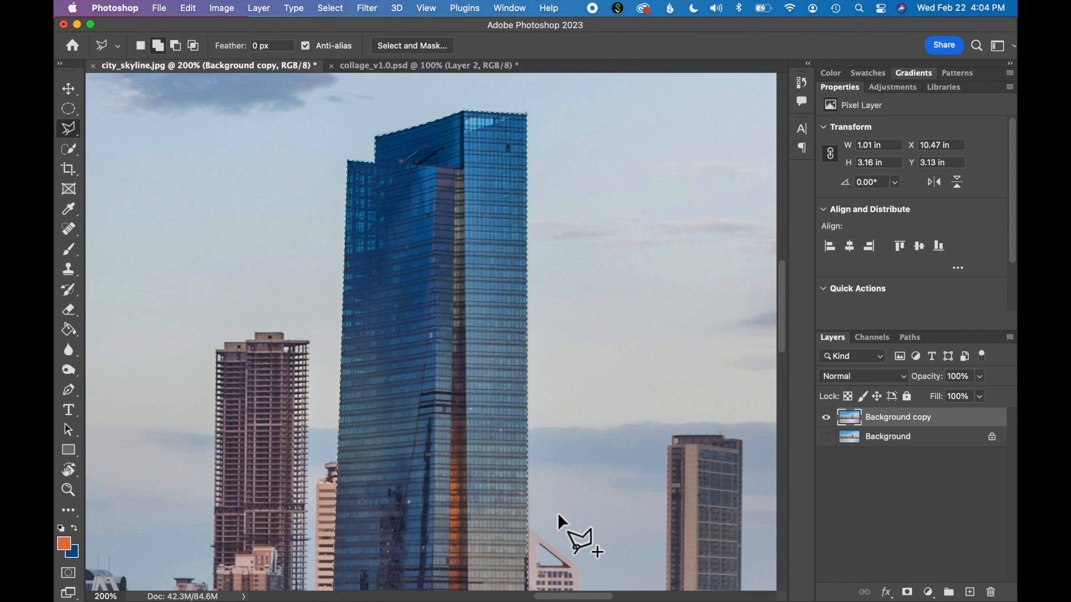
pyautogui.scroll(-8, 559, 516)
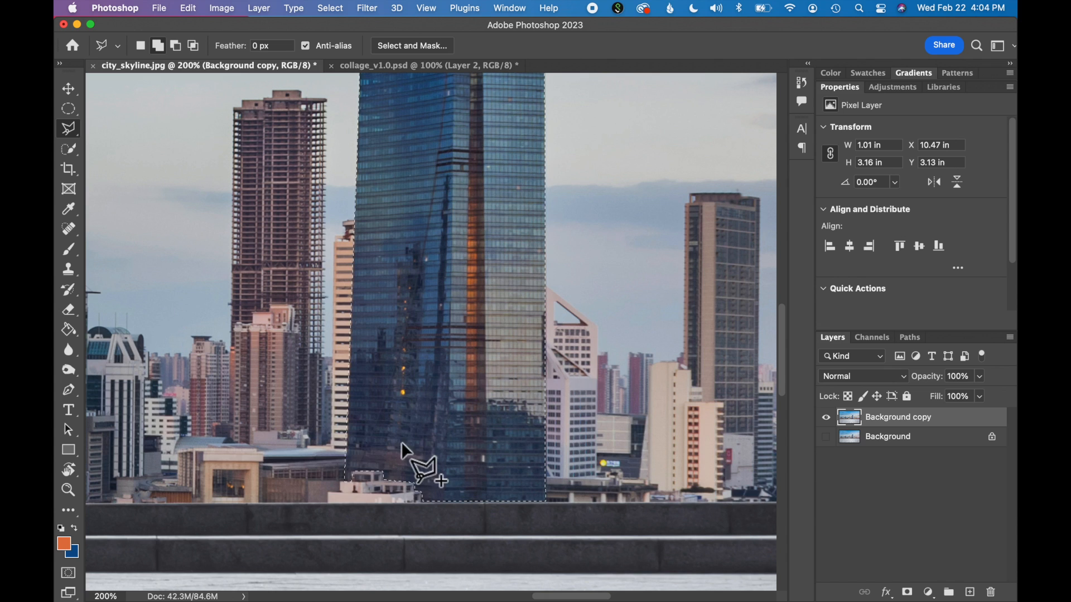
pyautogui.press('super+plus')
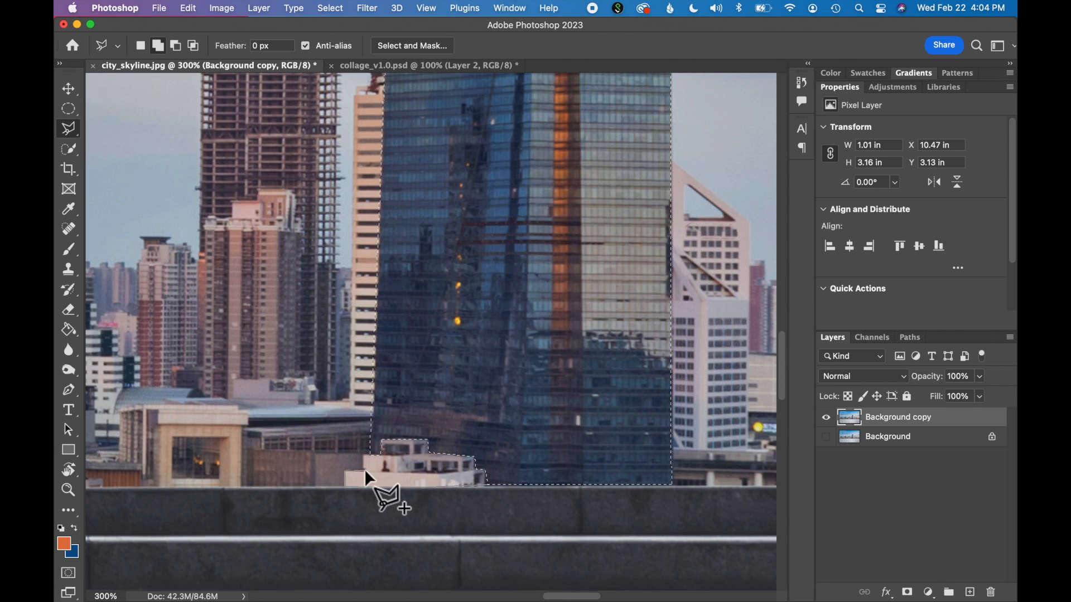
pyautogui.click(375, 453)
pyautogui.click(384, 424)
pyautogui.click(511, 424)
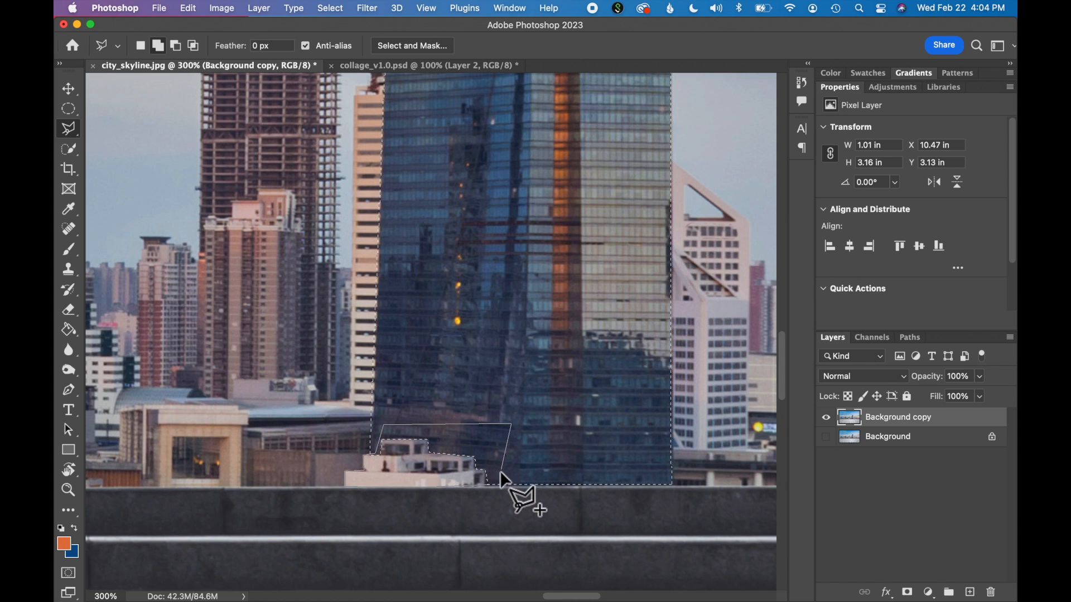
pyautogui.click(490, 485)
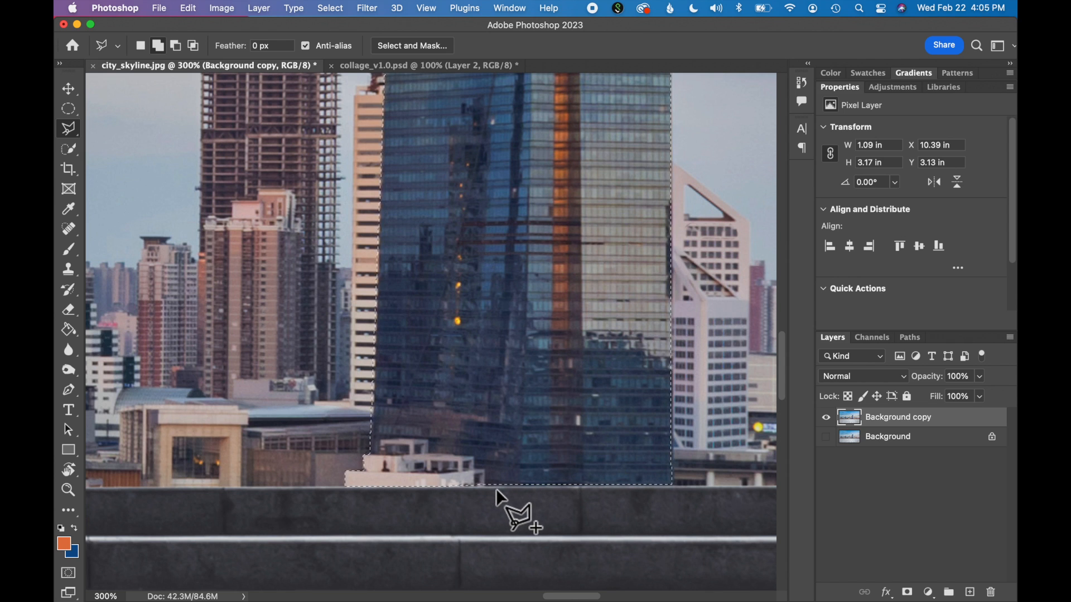
# Step: Subtract the low white building from the tower selection with the Polygonal Lasso tool, leaving a selection about 1.02 × 3.16 in
pyautogui.press('alt')
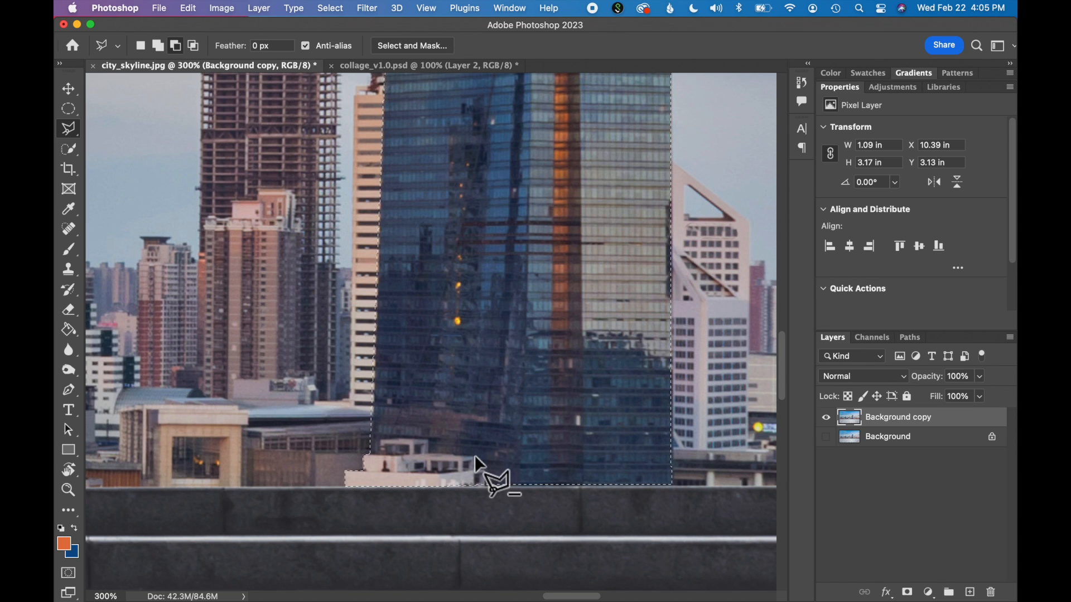
pyautogui.click(429, 440)
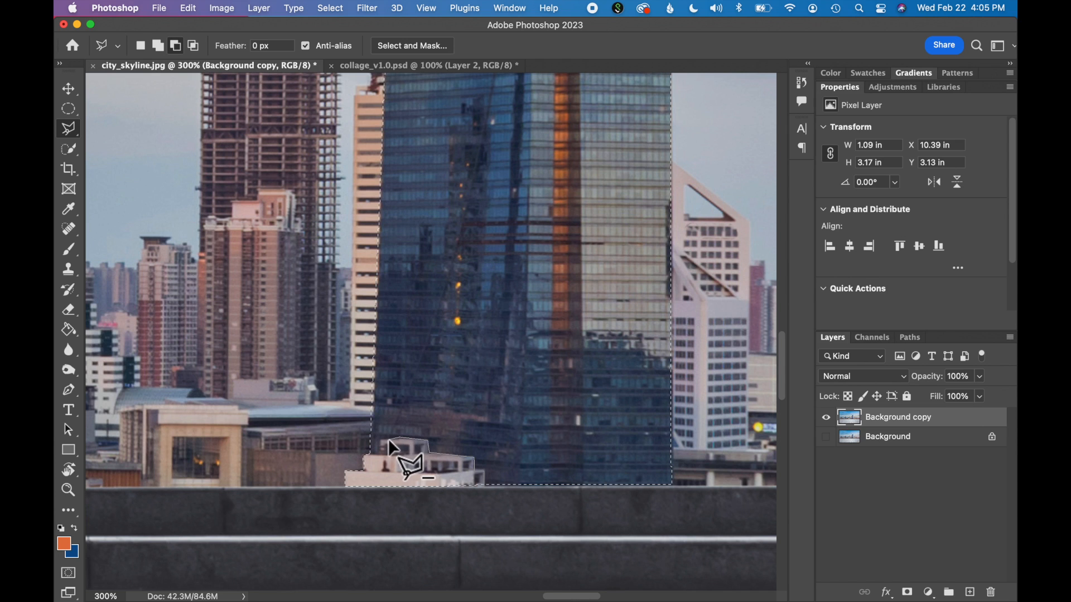
pyautogui.click(381, 440)
pyautogui.click(380, 455)
pyautogui.click(358, 452)
pyautogui.click(316, 487)
pyautogui.click(364, 505)
pyautogui.doubleClick(487, 490)
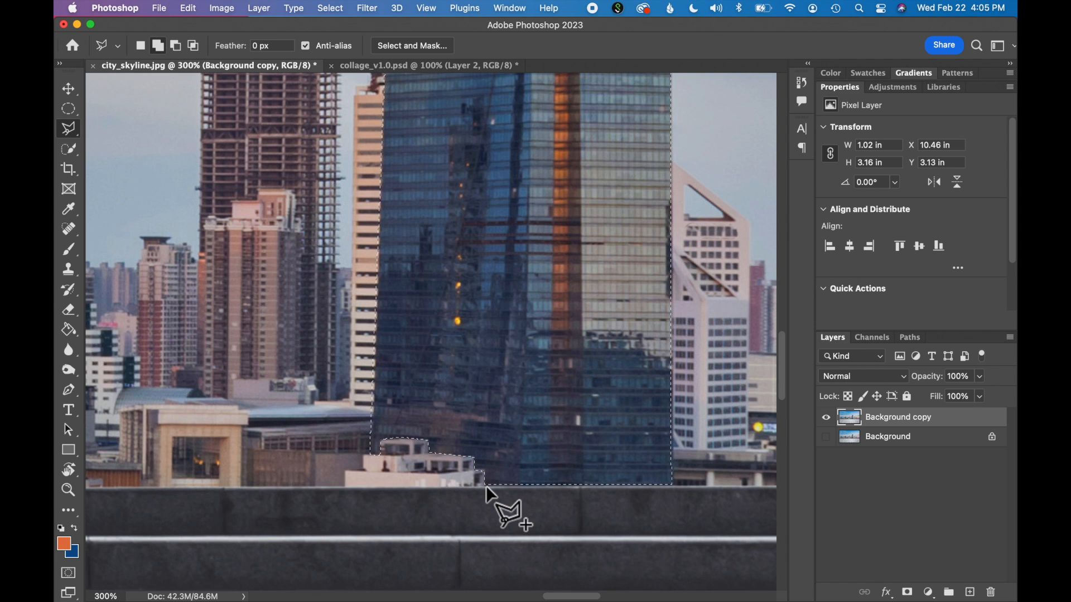
# Step: Move the selected tower into collage_v1.0.psd with the Move tool, placing it to the right of the sky circle
pyautogui.press('super+minus')
pyautogui.press('super+minus')
pyautogui.scroll(5, 486, 485)
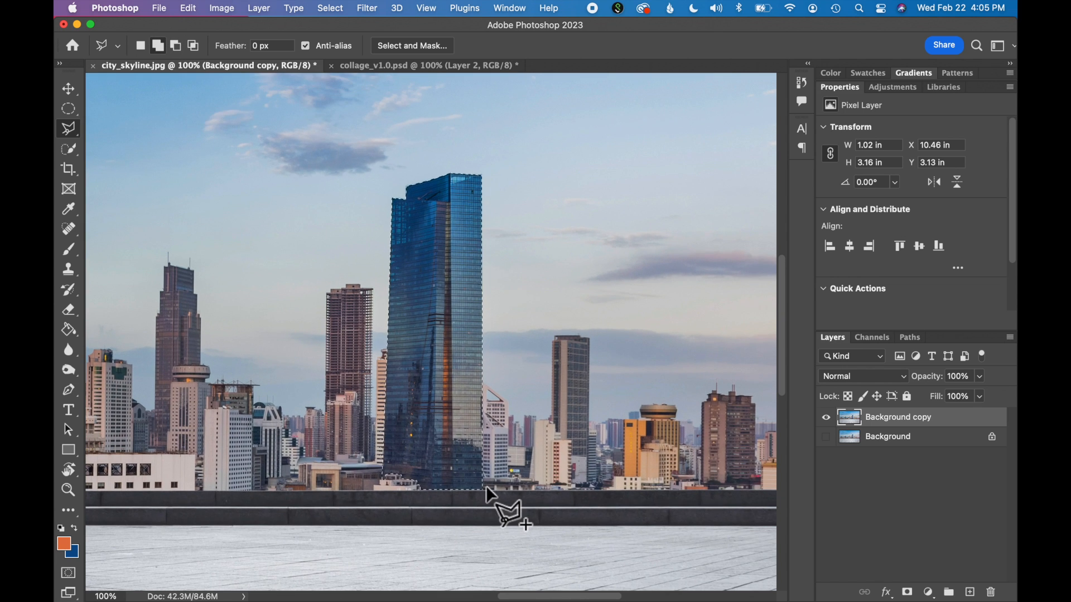
pyautogui.click(72, 91)
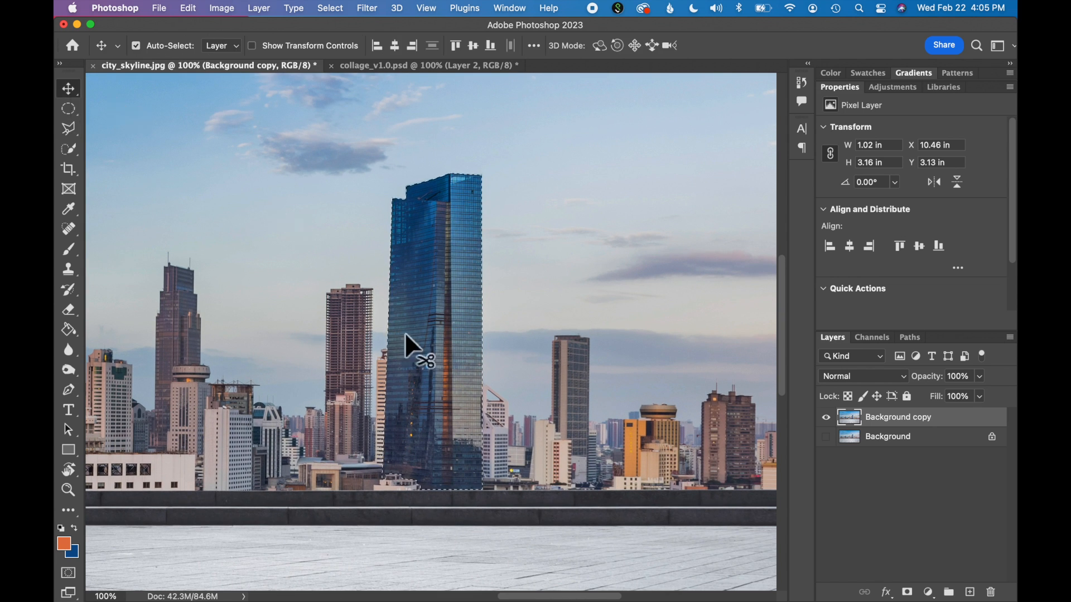
pyautogui.moveTo(450, 356); pyautogui.dragTo(511, 280)
pyautogui.moveTo(501, 344); pyautogui.dragTo(500, 342)
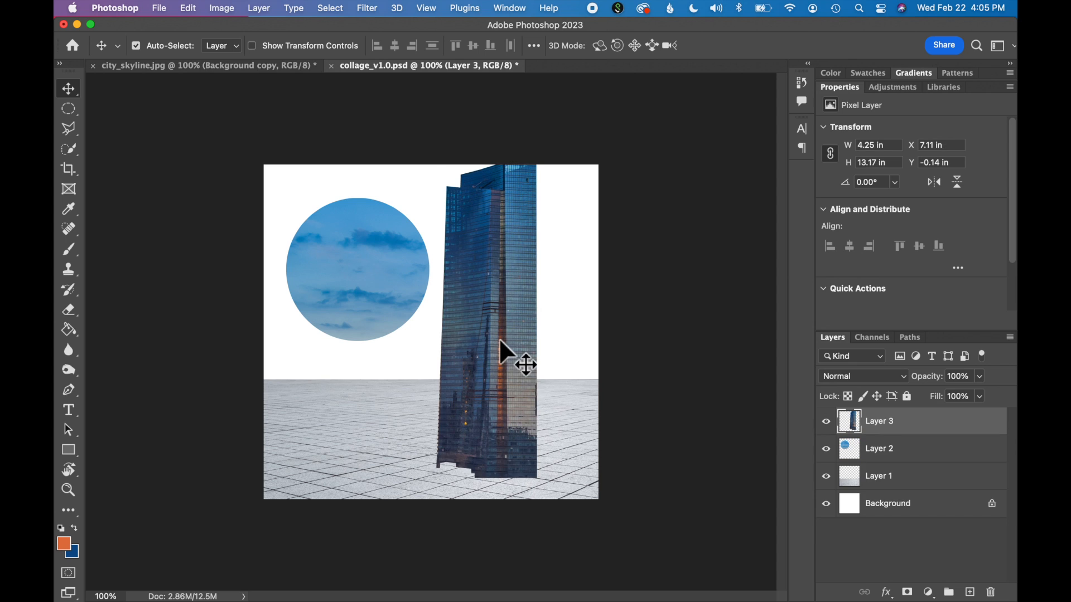
# Step: Scale the tower down to about 3.38 × 10.46 in and place it on the right side of the tiled floor
pyautogui.press('super+t')
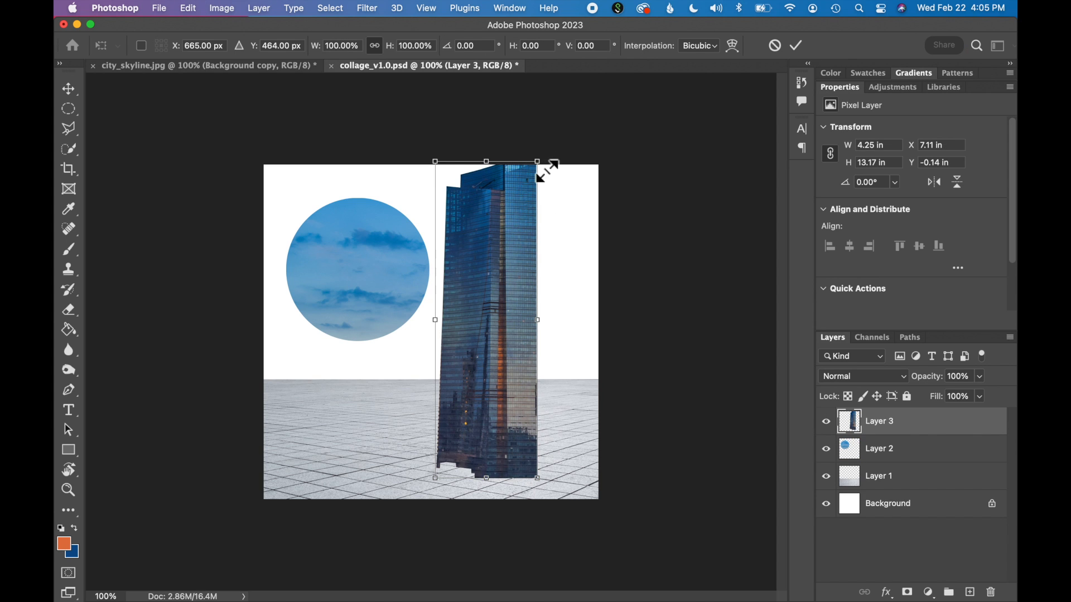
pyautogui.moveTo(544, 179); pyautogui.dragTo(516, 226)
pyautogui.moveTo(499, 344); pyautogui.dragTo(529, 318)
pyautogui.press('Return')
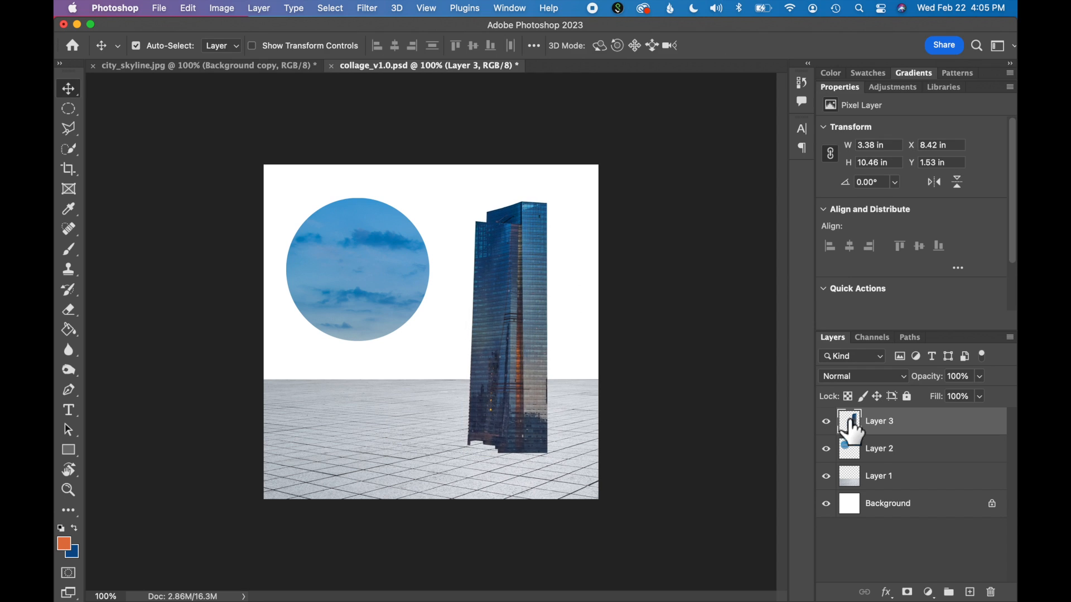
# Step: Make Layer 1 the active layer in the collage, then return to city_skyline.jpg and deselect the tower
pyautogui.click(912, 485)
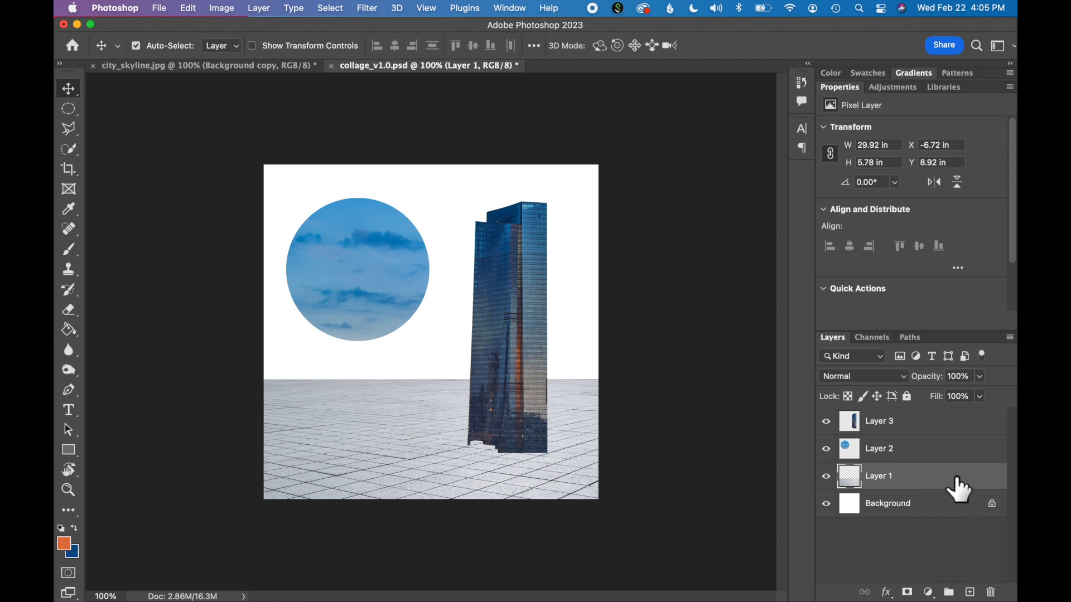
pyautogui.moveTo(954, 487); pyautogui.dragTo(942, 429)
pyautogui.hotkey('ctrl', 'Tab')
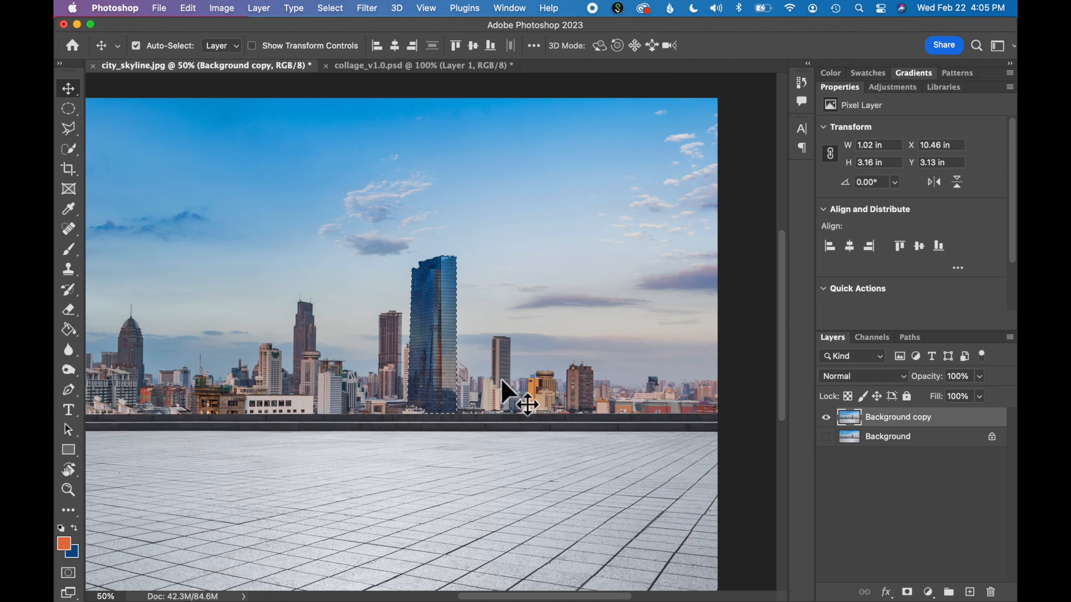
pyautogui.click(339, 13)
pyautogui.click(341, 31)
pyautogui.hscroll(-5, 332, 258)
pyautogui.press('super+minus')
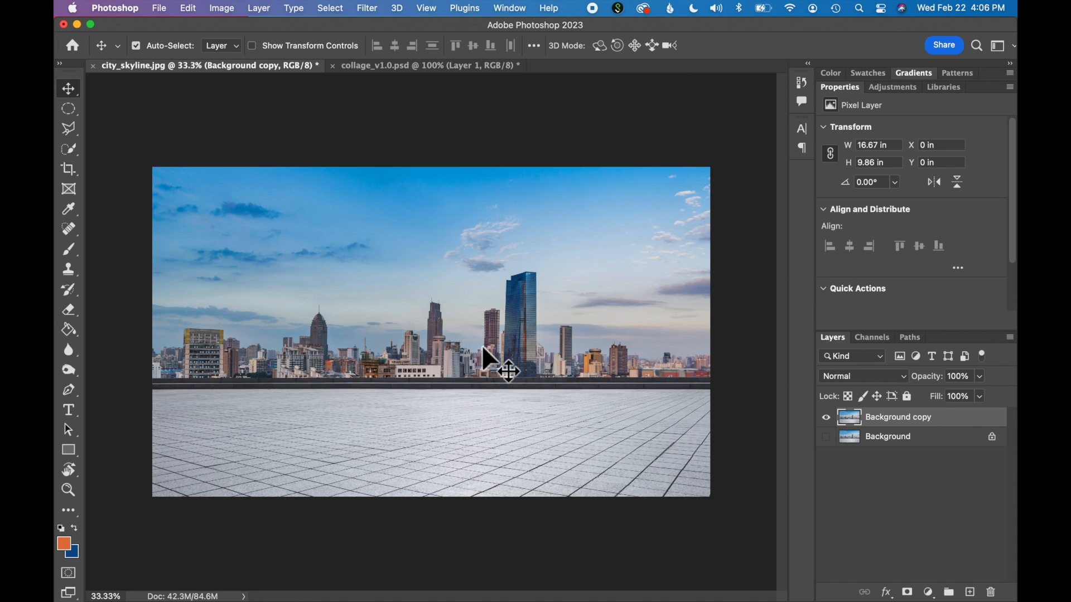
# Step: Try the Magic Wand tool on the pale sky around the domed tower, adding the bluer sky areas above it
pyautogui.press('super+plus')
pyautogui.press('super+plus')
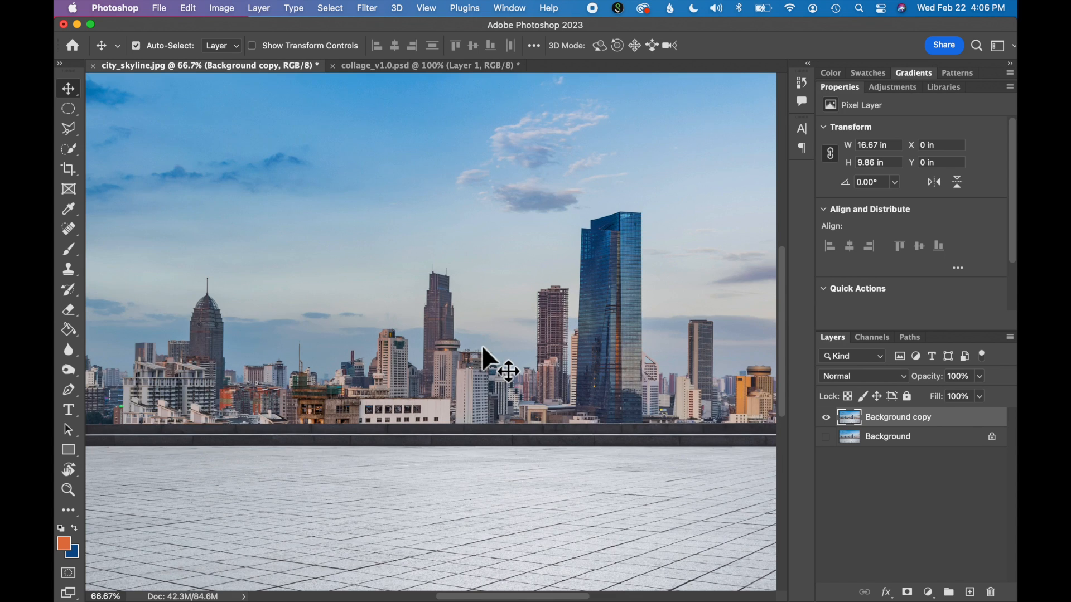
pyautogui.hscroll(-2, 481, 345)
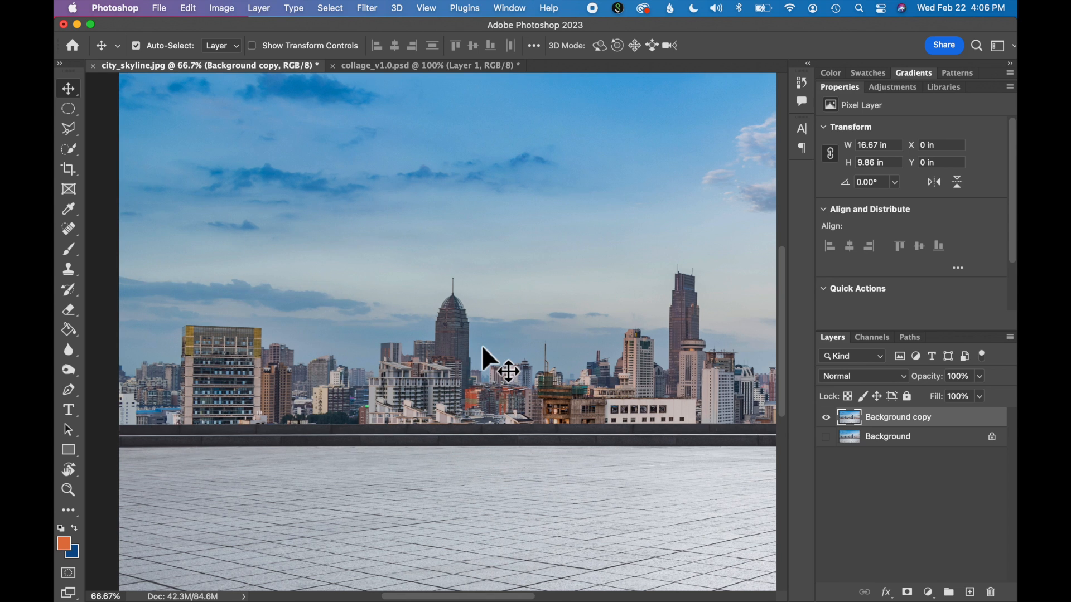
pyautogui.press('super+plus')
pyautogui.click(70, 150)
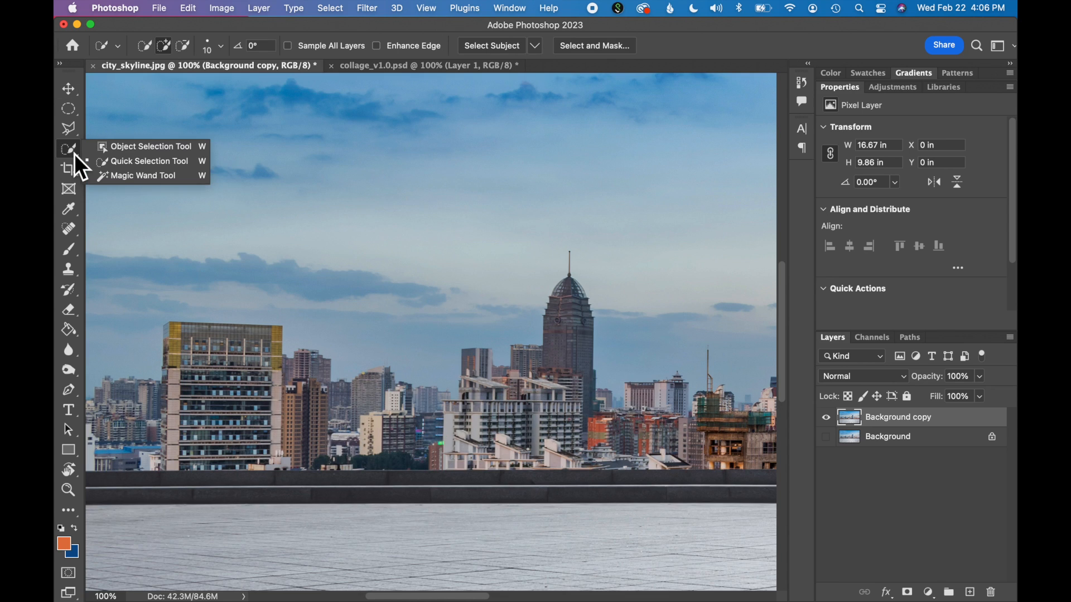
pyautogui.click(129, 179)
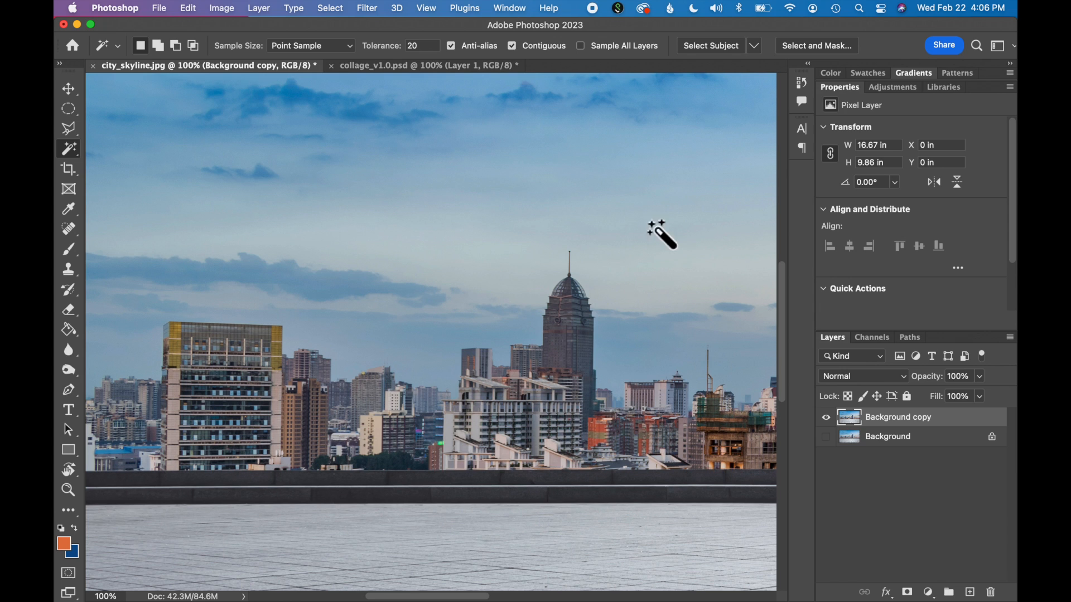
pyautogui.click(530, 258)
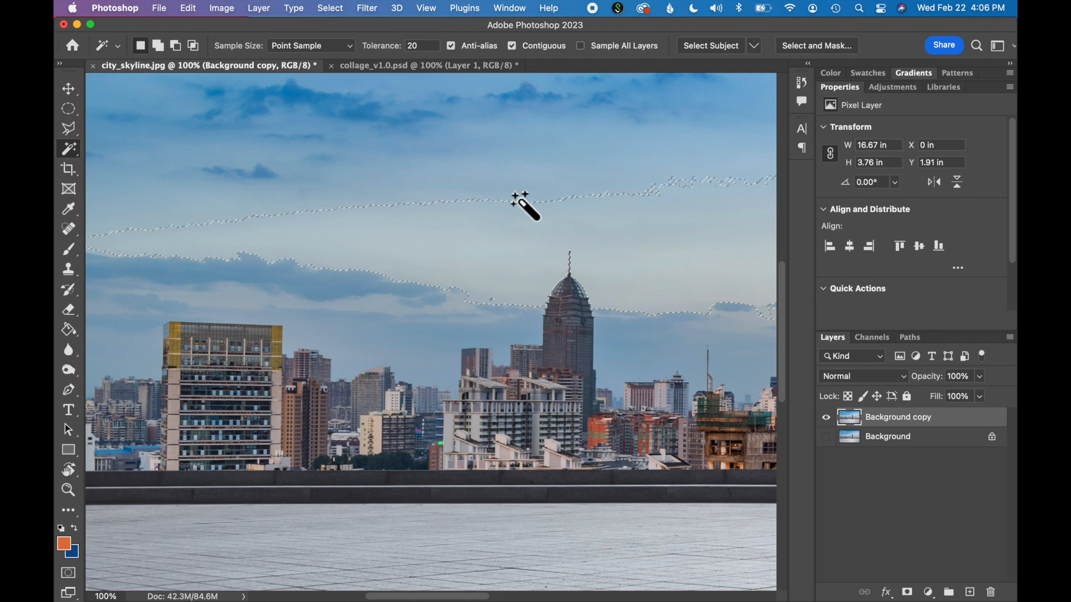
pyautogui.keyDown('shift'); pyautogui.click(508, 199); pyautogui.keyUp('shift')
pyautogui.keyDown('shift'); pyautogui.click(399, 164); pyautogui.keyUp('shift')
pyautogui.keyDown('shift'); pyautogui.click(293, 130); pyautogui.keyUp('shift')
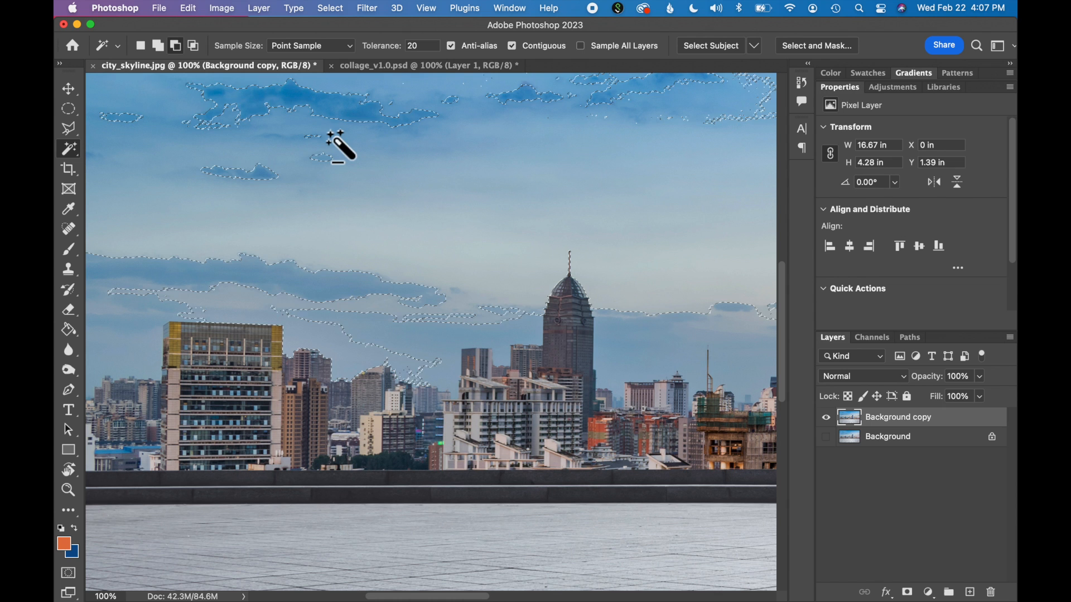
# Step: Subtract two sky areas from the Magic Wand selection, and clear the selection
pyautogui.keyDown('alt'); pyautogui.click(363, 149); pyautogui.keyUp('alt')
pyautogui.keyDown('alt'); pyautogui.click(375, 226); pyautogui.keyUp('alt')
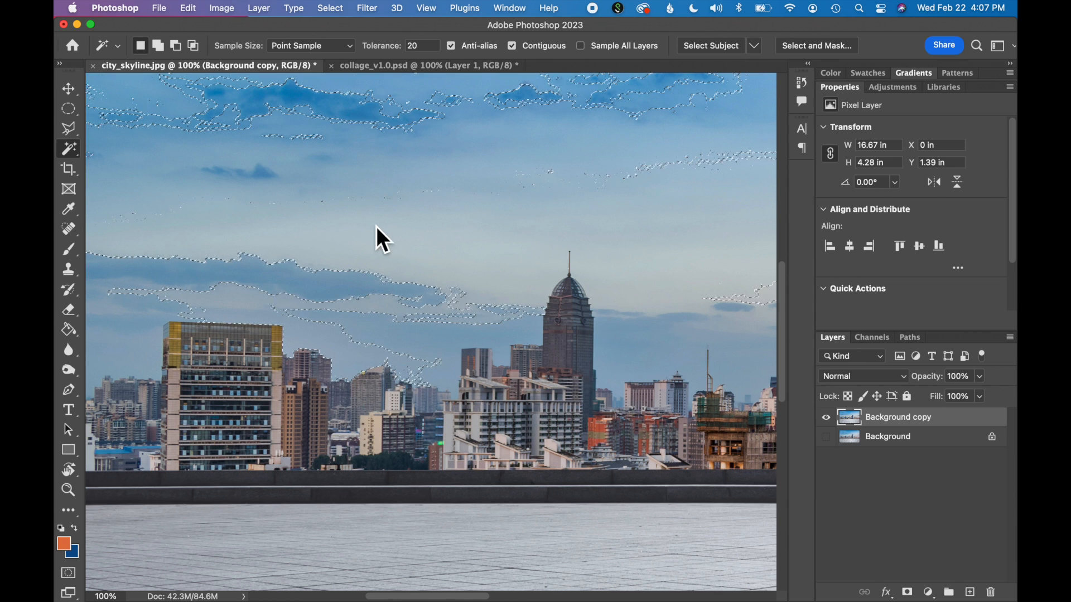
pyautogui.click(337, 6)
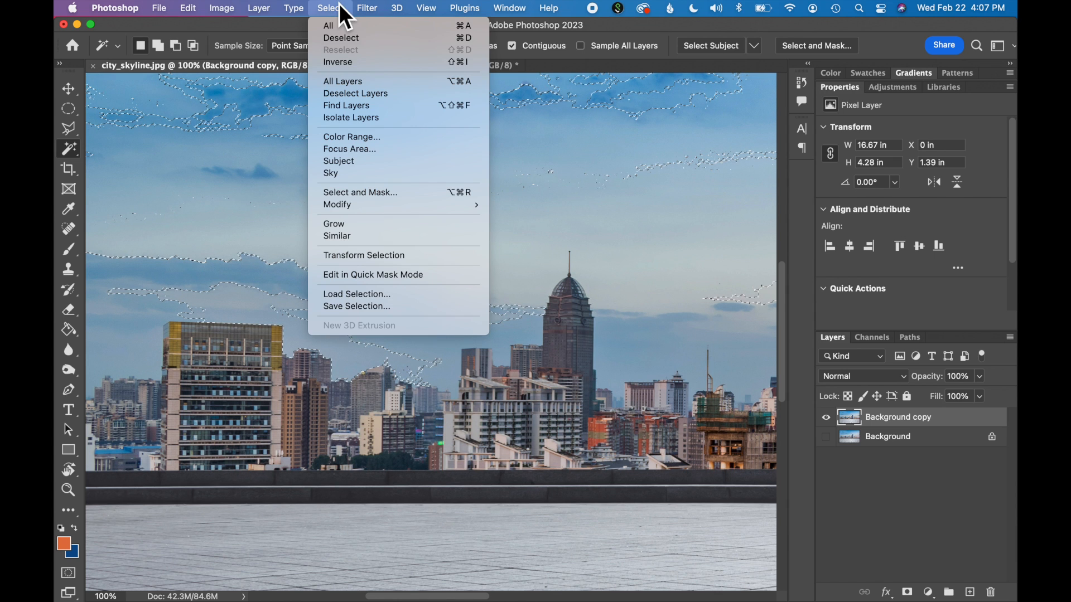
pyautogui.click(342, 40)
# Step: Select the gold-topped office building and its adjacent buildings with the Quick Selection tool, using a 54 px brush
pyautogui.rightClick(68, 149)
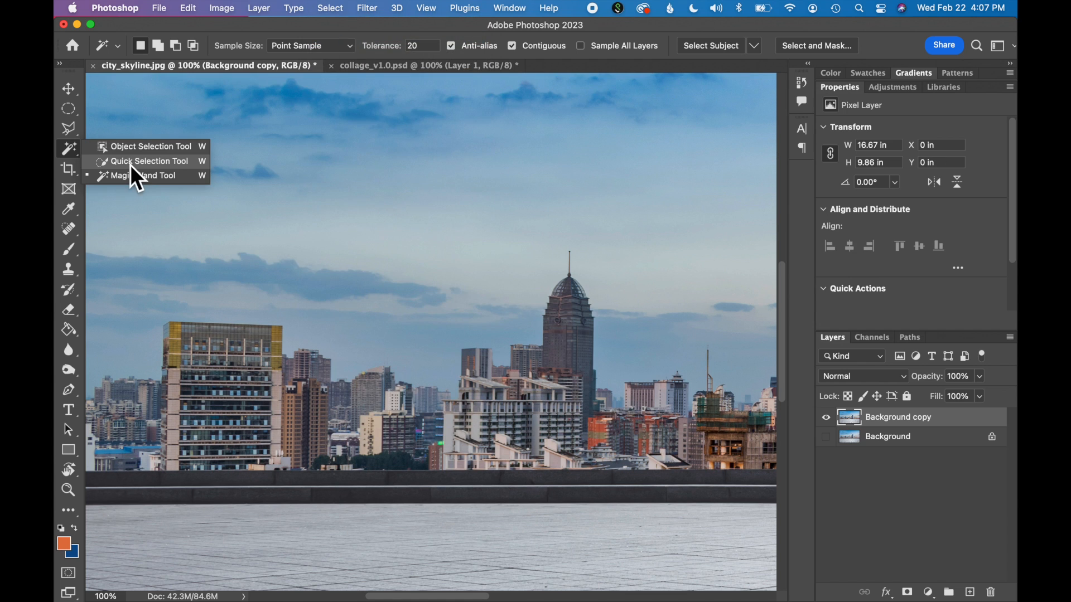
pyautogui.click(132, 165)
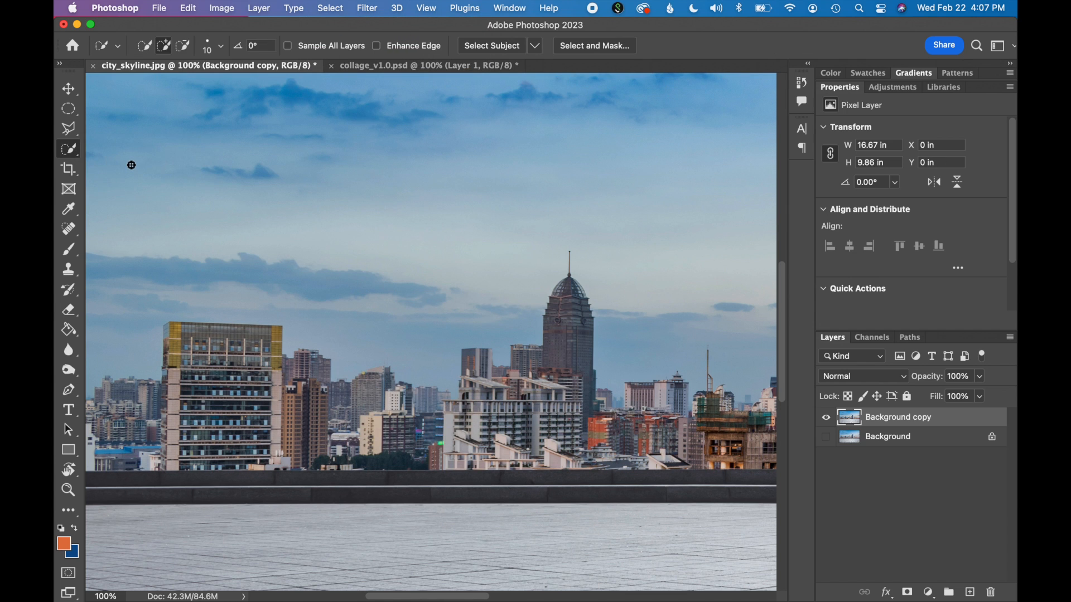
pyautogui.hscroll(-3, 402, 408)
pyautogui.scroll(-1, 402, 408)
pyautogui.press('super+equal')
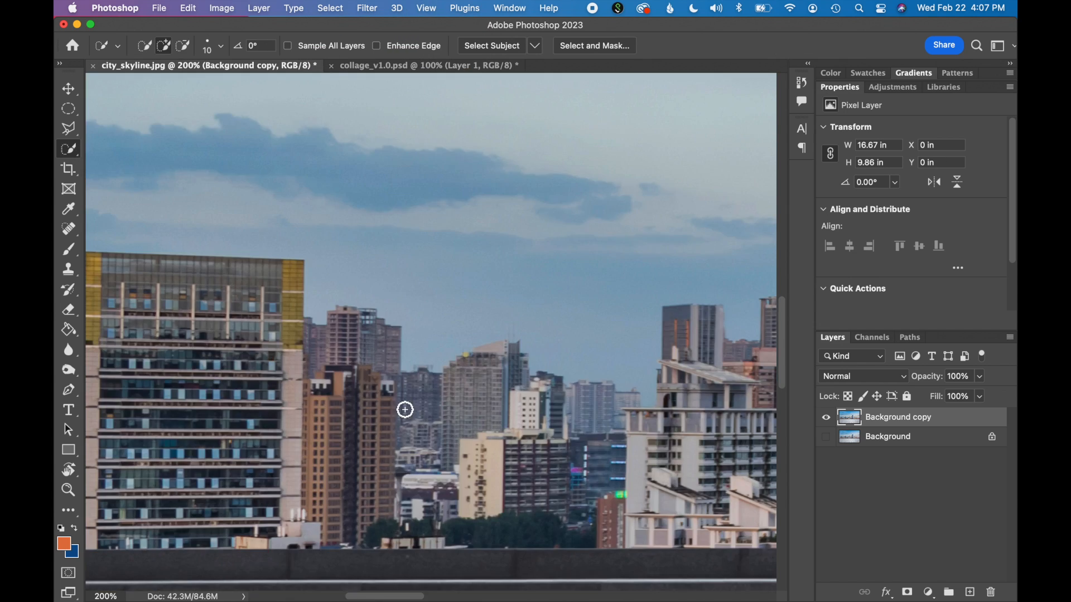
pyautogui.hscroll(-3, 405, 410)
pyautogui.scroll(-1, 404, 410)
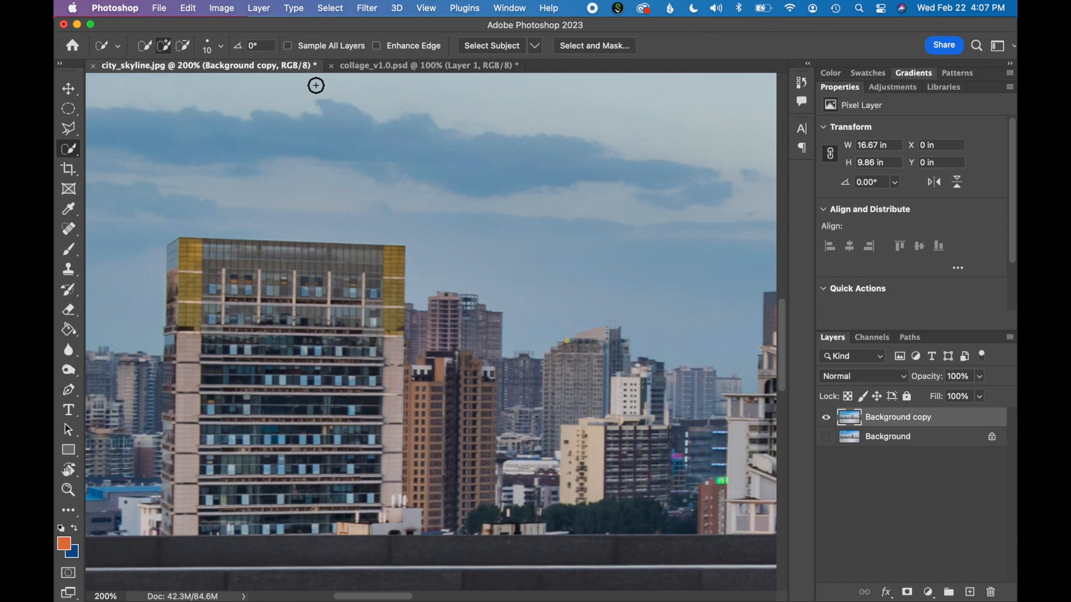
pyautogui.click(222, 47)
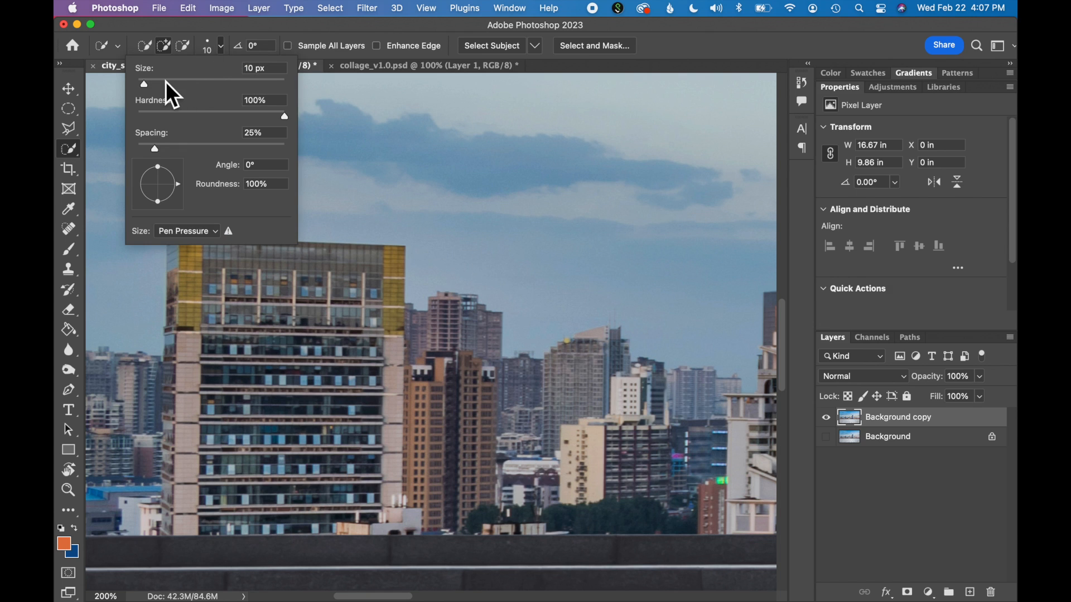
pyautogui.click(166, 84)
pyautogui.click(393, 364)
pyautogui.moveTo(562, 430)
pyautogui.mouseDown()
pyautogui.moveTo(187, 406)
pyautogui.moveTo(127, 431)
pyautogui.moveTo(147, 444)
pyautogui.moveTo(155, 469)
pyautogui.moveTo(178, 472)
pyautogui.mouseUp()
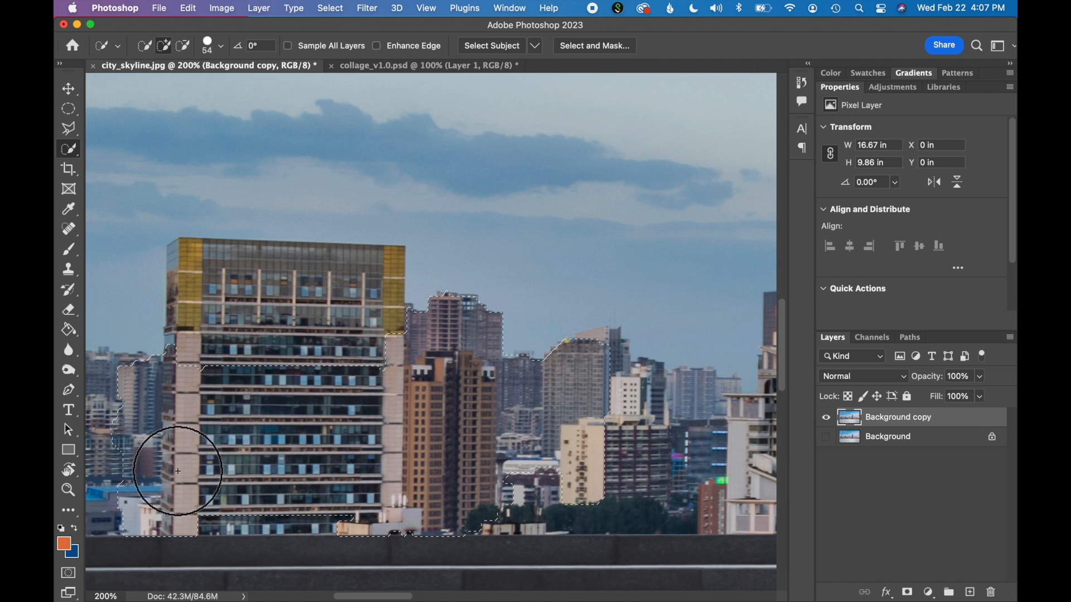
pyautogui.moveTo(338, 481)
pyautogui.mouseDown()
pyautogui.moveTo(343, 343)
pyautogui.moveTo(355, 316)
pyautogui.moveTo(285, 319)
pyautogui.mouseUp()
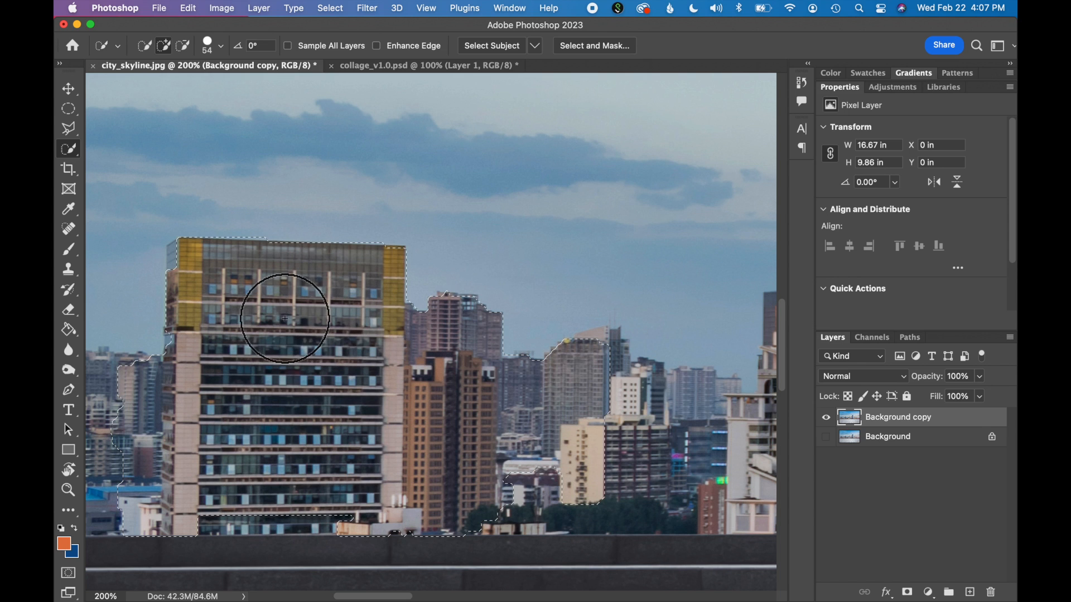
# Step: Extend the selection over the buildings to the right, including the domed tower and the white apartment blocks before it
pyautogui.moveTo(534, 473)
pyautogui.mouseDown()
pyautogui.moveTo(589, 478)
pyautogui.moveTo(625, 465)
pyautogui.moveTo(632, 426)
pyautogui.moveTo(683, 423)
pyautogui.moveTo(681, 470)
pyautogui.moveTo(593, 475)
pyautogui.moveTo(617, 488)
pyautogui.mouseUp()
pyautogui.hscroll(10, 617, 489)
pyautogui.moveTo(437, 481)
pyautogui.mouseDown()
pyautogui.moveTo(494, 477)
pyautogui.moveTo(561, 455)
pyautogui.moveTo(515, 395)
pyautogui.moveTo(520, 357)
pyautogui.moveTo(508, 351)
pyautogui.moveTo(536, 376)
pyautogui.moveTo(576, 375)
pyautogui.moveTo(606, 333)
pyautogui.moveTo(645, 329)
pyautogui.mouseUp()
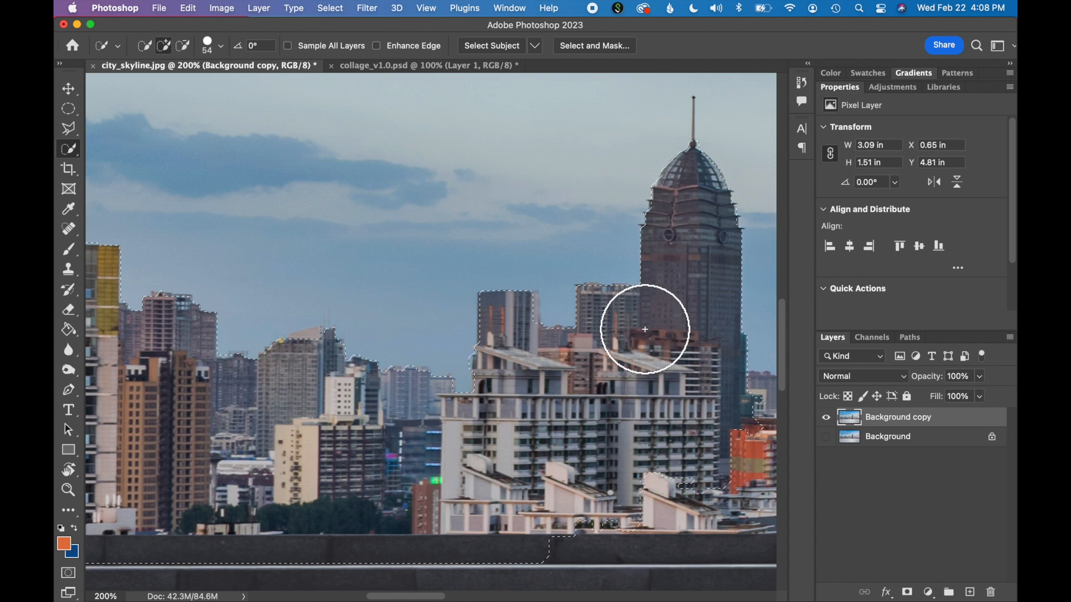
pyautogui.hscroll(8, 677, 475)
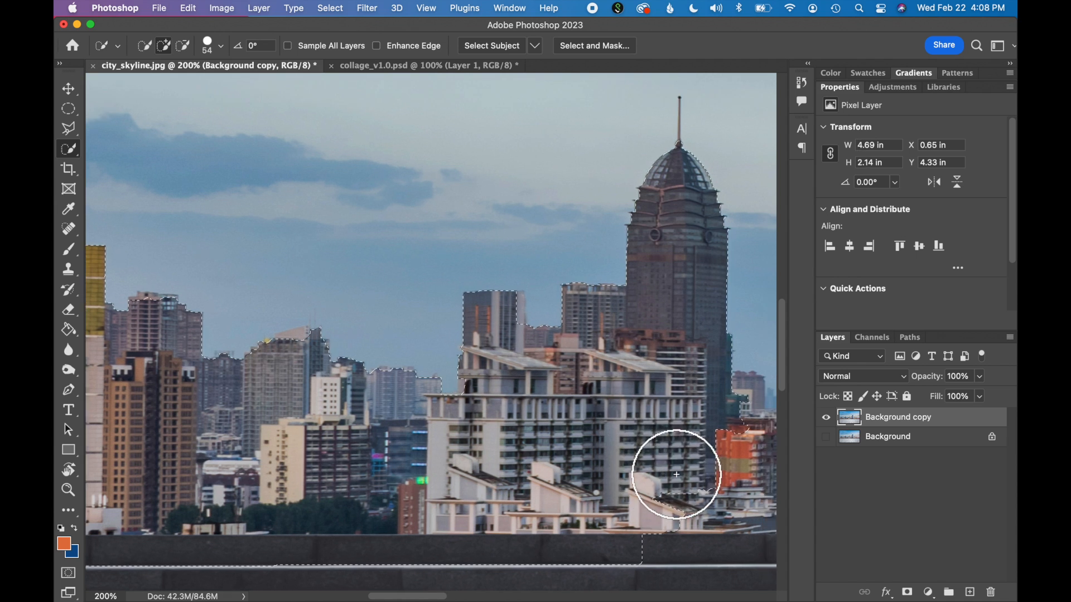
pyautogui.moveTo(462, 483)
pyautogui.mouseDown()
pyautogui.moveTo(493, 493)
pyautogui.moveTo(531, 458)
pyautogui.moveTo(530, 489)
pyautogui.moveTo(550, 478)
pyautogui.mouseUp()
# Step: Extend the selection over the buildings between the gold-topped building and the image's left edge, to about 5.47 × 2.18 in
pyautogui.hscroll(-10, 442, 458)
pyautogui.scroll(-2, 442, 459)
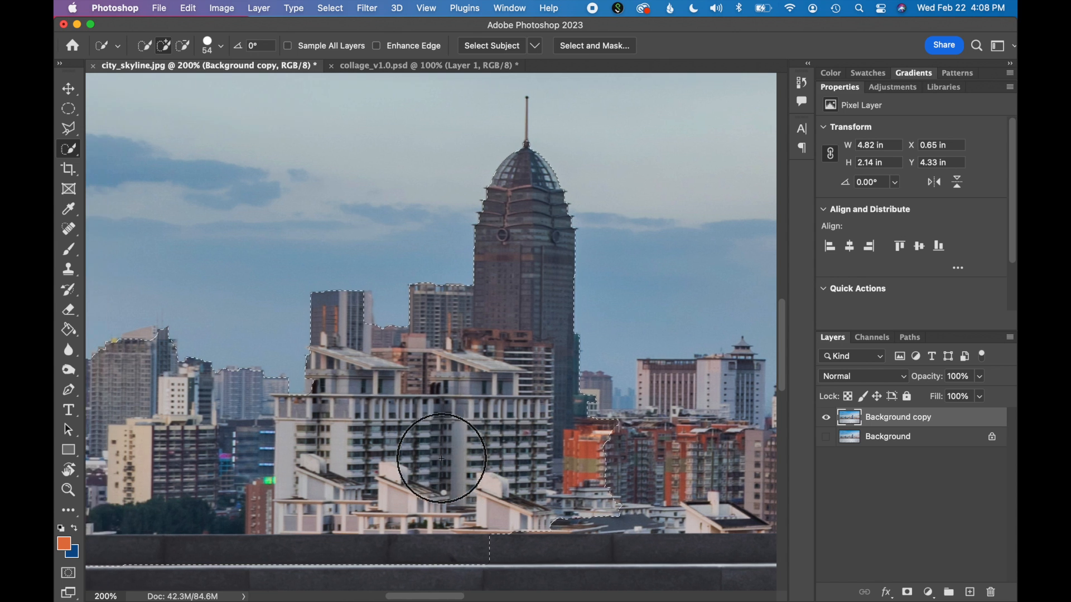
pyautogui.hscroll(-15, 442, 459)
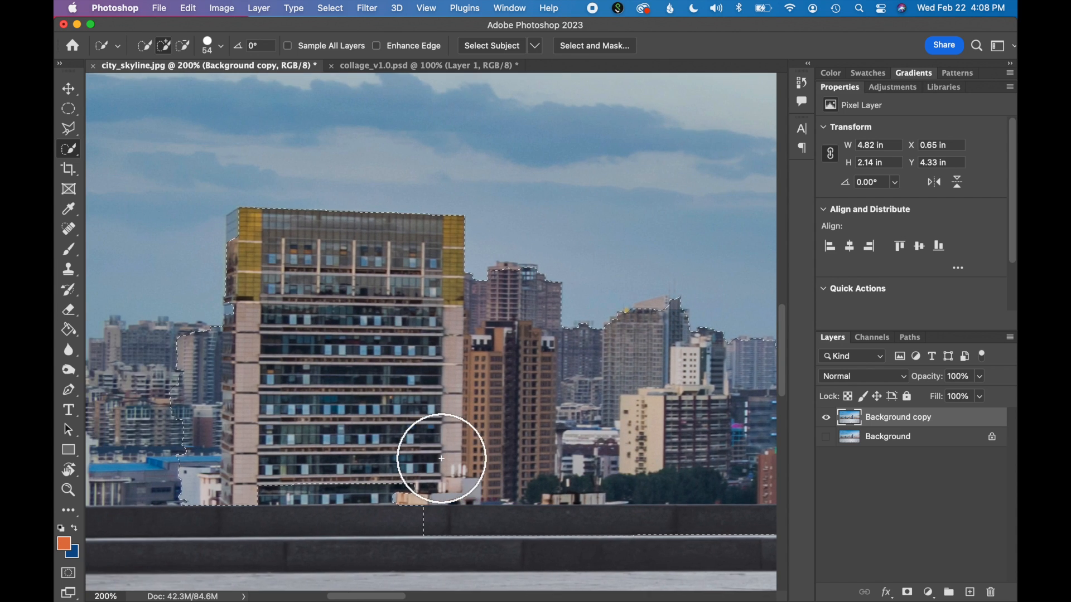
pyautogui.moveTo(363, 456)
pyautogui.mouseDown()
pyautogui.moveTo(340, 442)
pyautogui.moveTo(234, 449)
pyautogui.moveTo(224, 427)
pyautogui.mouseUp()
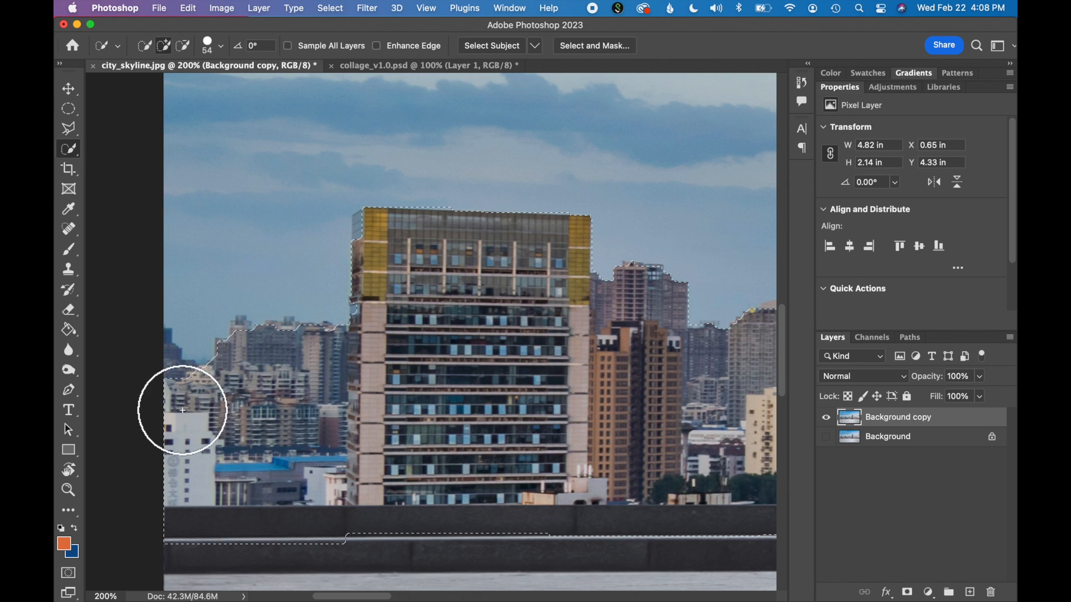
pyautogui.click(162, 386)
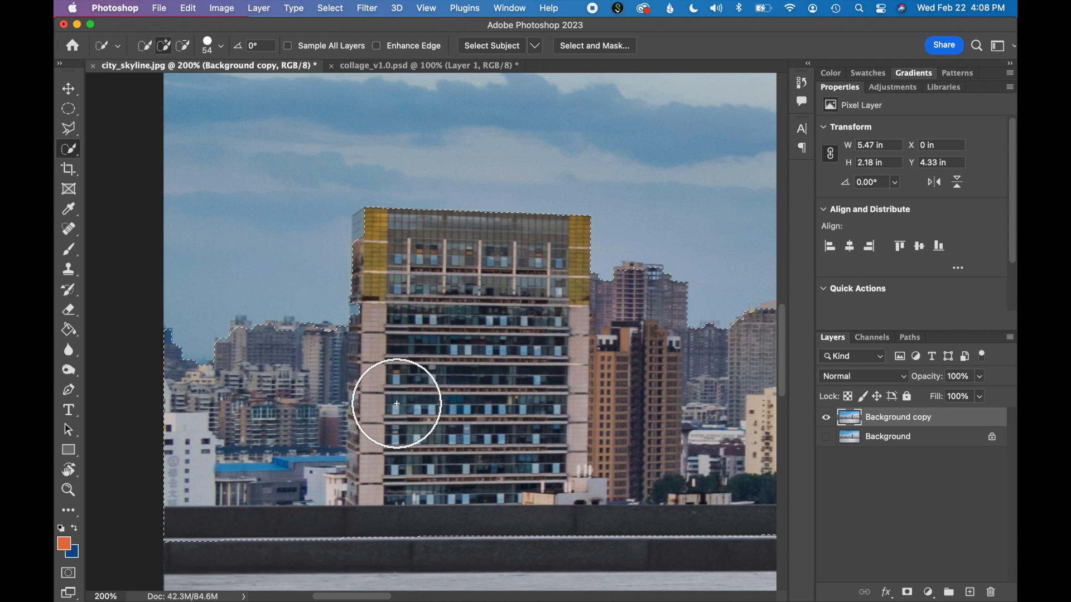
# Step: Add the missed left edge of the gold-topped building and the rooftops beside it, using a 16 px Quick Selection brush
pyautogui.scroll(2, 396, 403)
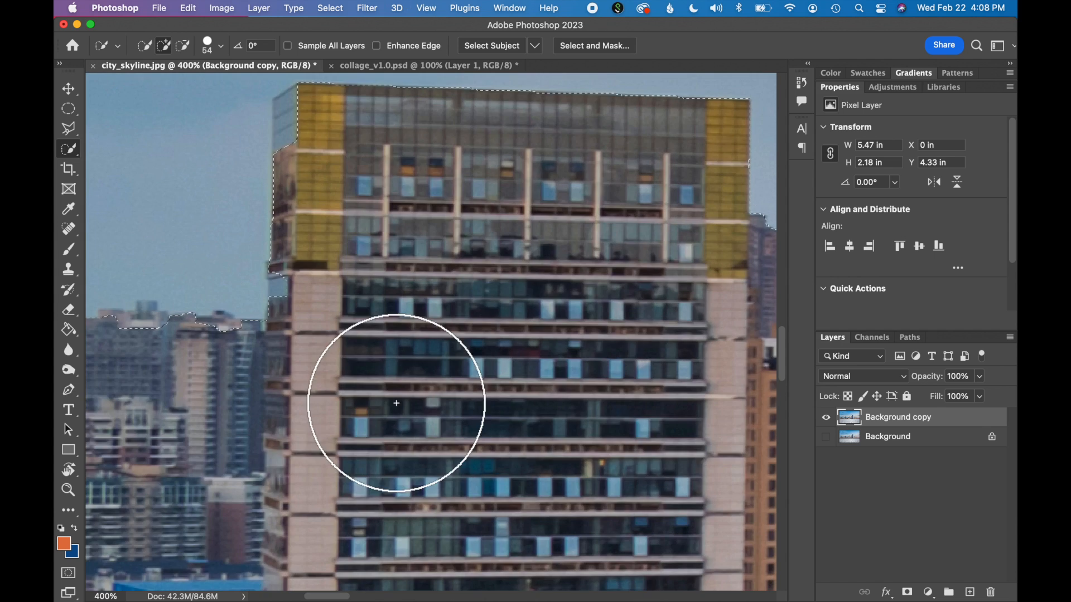
pyautogui.hscroll(-5, 396, 403)
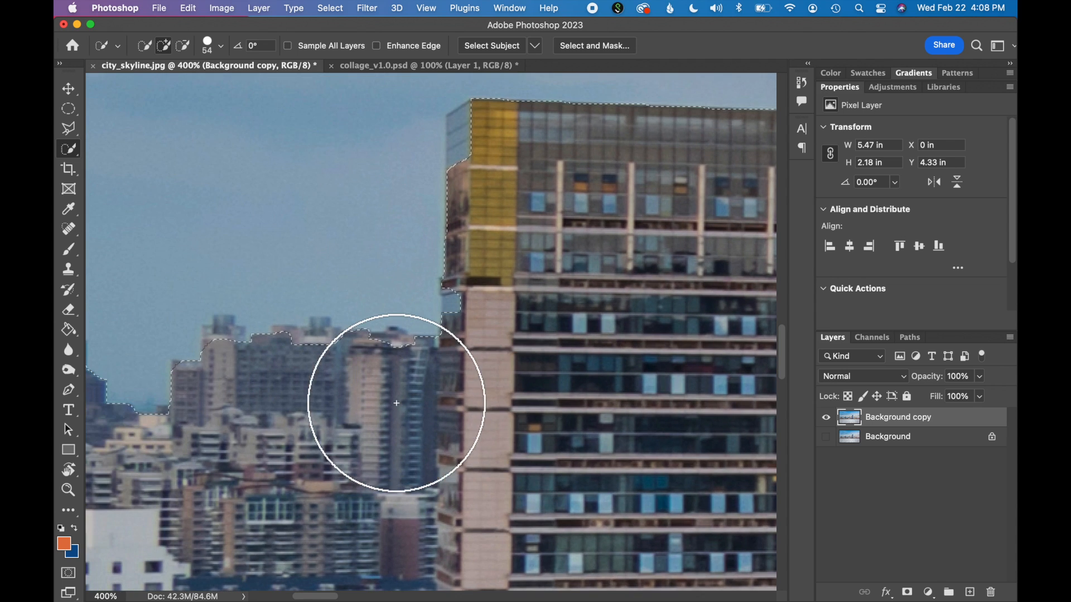
pyautogui.click(223, 47)
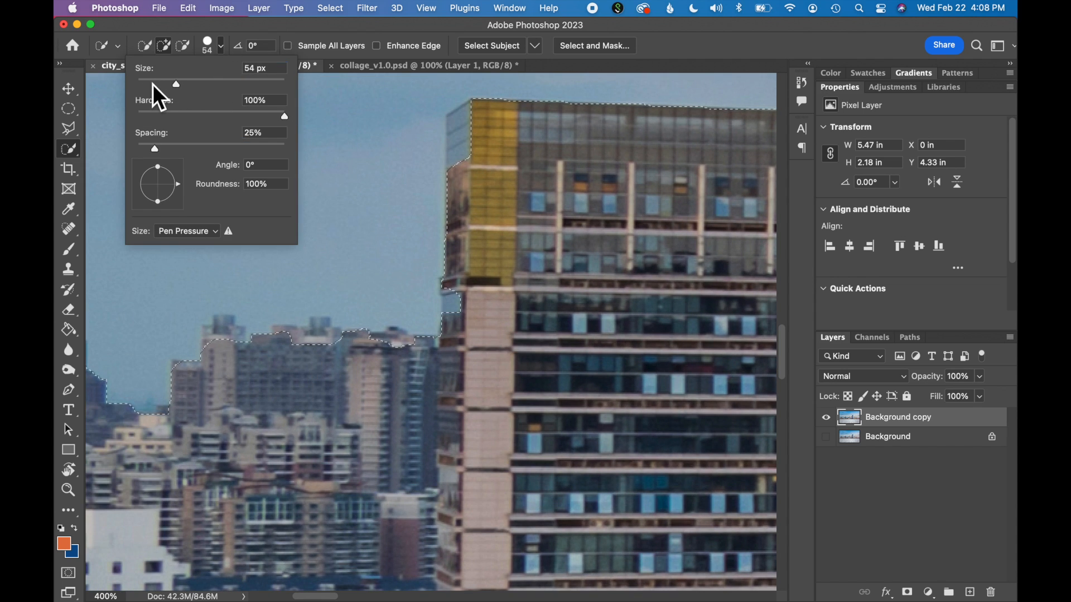
pyautogui.click(153, 82)
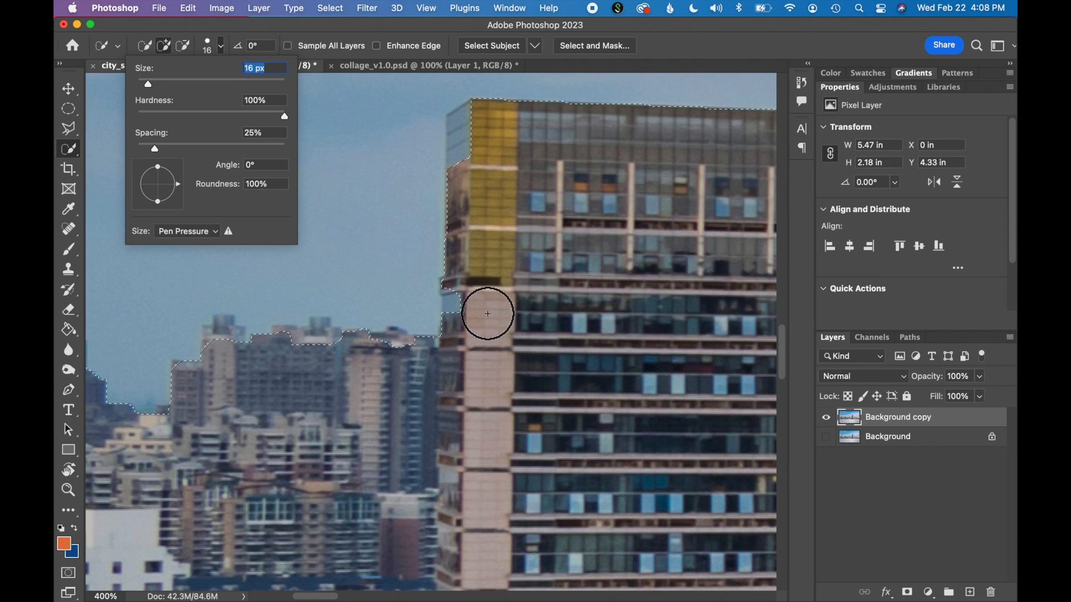
pyautogui.click(488, 311)
pyautogui.click(474, 323)
pyautogui.moveTo(490, 172); pyautogui.dragTo(478, 179)
pyautogui.click(415, 365)
pyautogui.moveTo(371, 367)
pyautogui.mouseDown()
pyautogui.moveTo(334, 346)
pyautogui.moveTo(249, 370)
pyautogui.moveTo(239, 342)
pyautogui.mouseUp()
# Step: Add the missed rooftops of the grey buildings to the right of the gold-topped building to the selection
pyautogui.scroll(-2, 283, 454)
pyautogui.hscroll(10, 282, 454)
pyautogui.scroll(2, 540, 341)
pyautogui.hscroll(10, 669, 459)
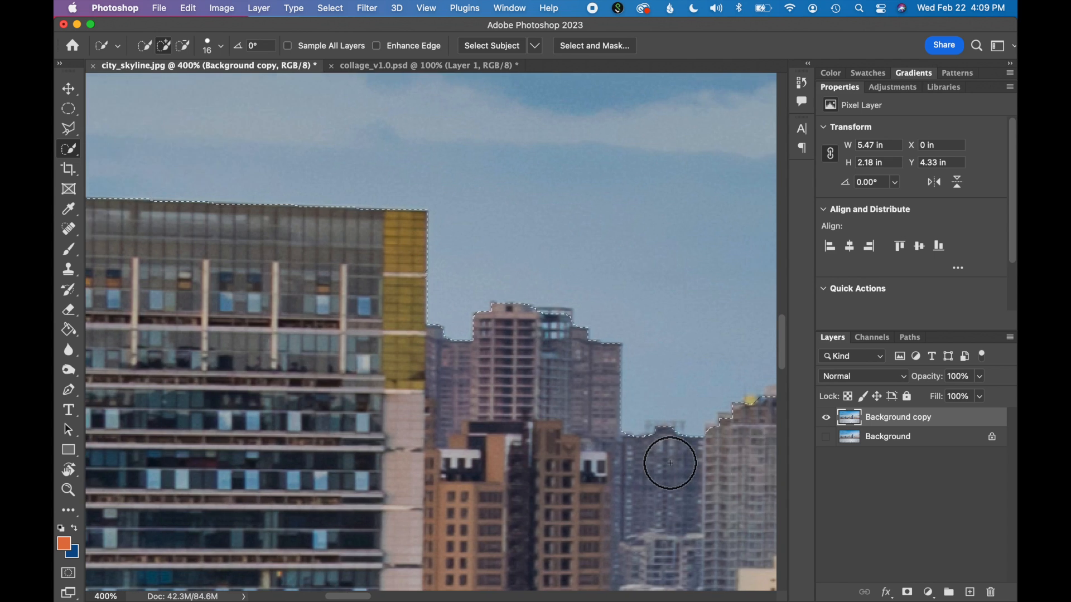
pyautogui.moveTo(588, 425)
pyautogui.mouseDown()
pyautogui.moveTo(581, 411)
pyautogui.moveTo(553, 416)
pyautogui.mouseUp()
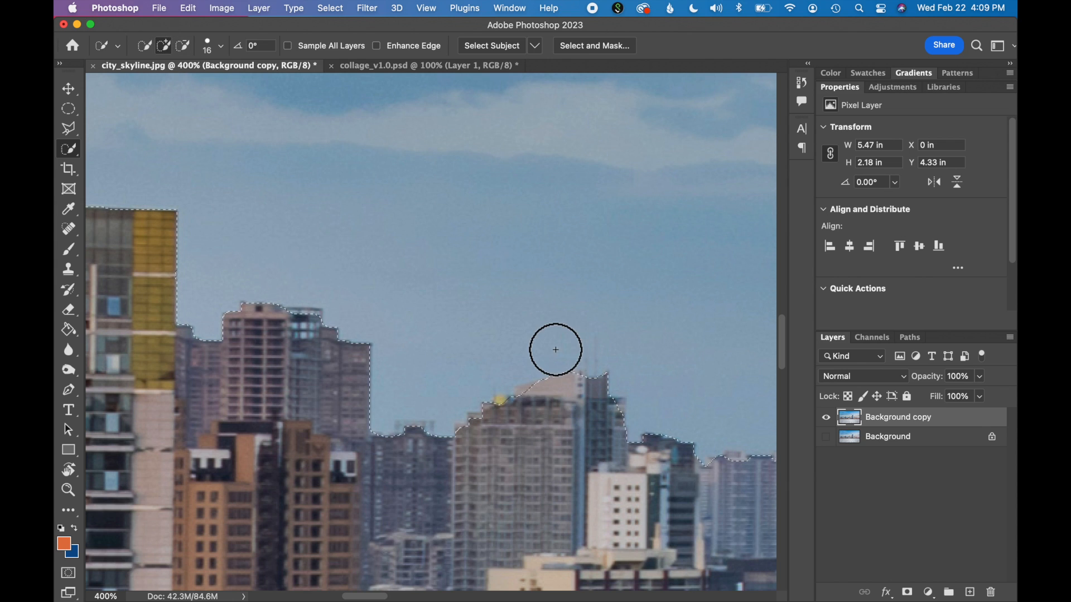
pyautogui.press('alt')
pyautogui.press('alt')
pyautogui.press('alt')
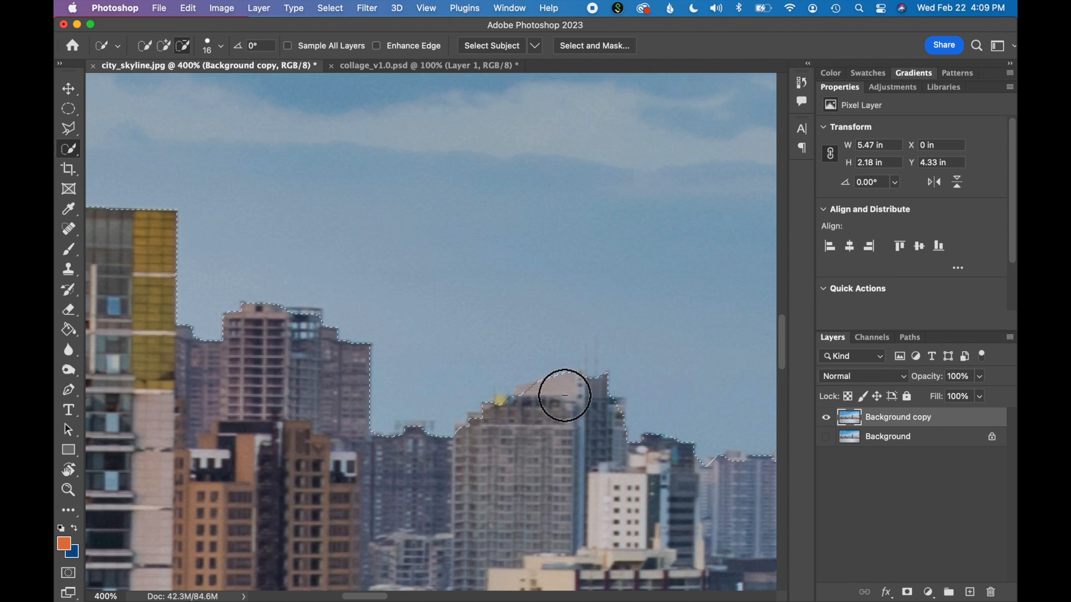
# Step: Subtract the dark ledge below the buildings from the selection, reducing its height to about 2.13 in
pyautogui.scroll(-4, 564, 392)
pyautogui.hscroll(5, 563, 392)
pyautogui.scroll(-4, 496, 276)
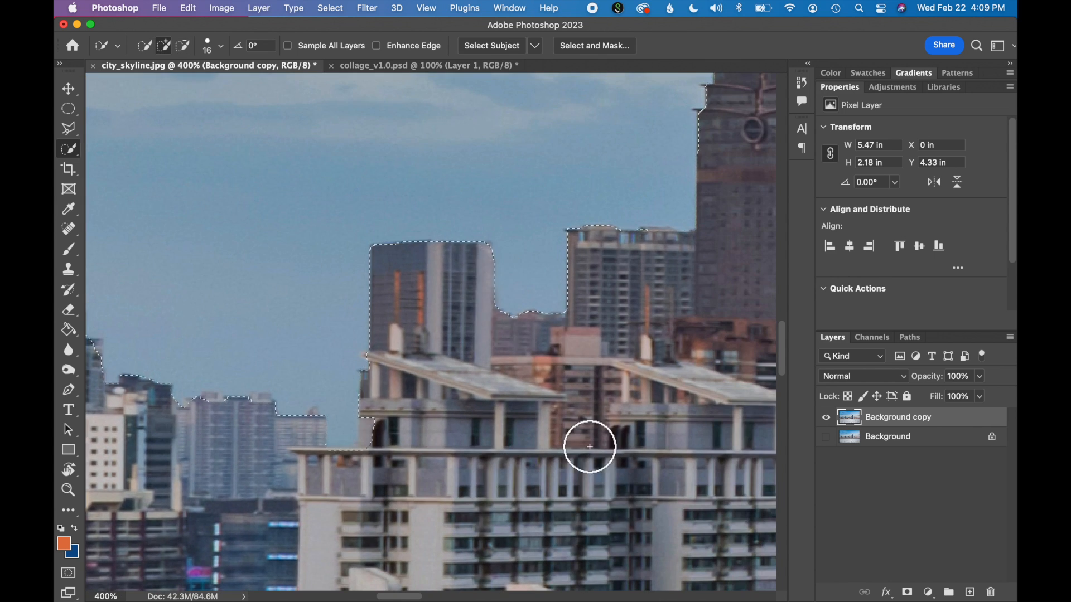
pyautogui.scroll(2, 524, 552)
pyautogui.press('alt')
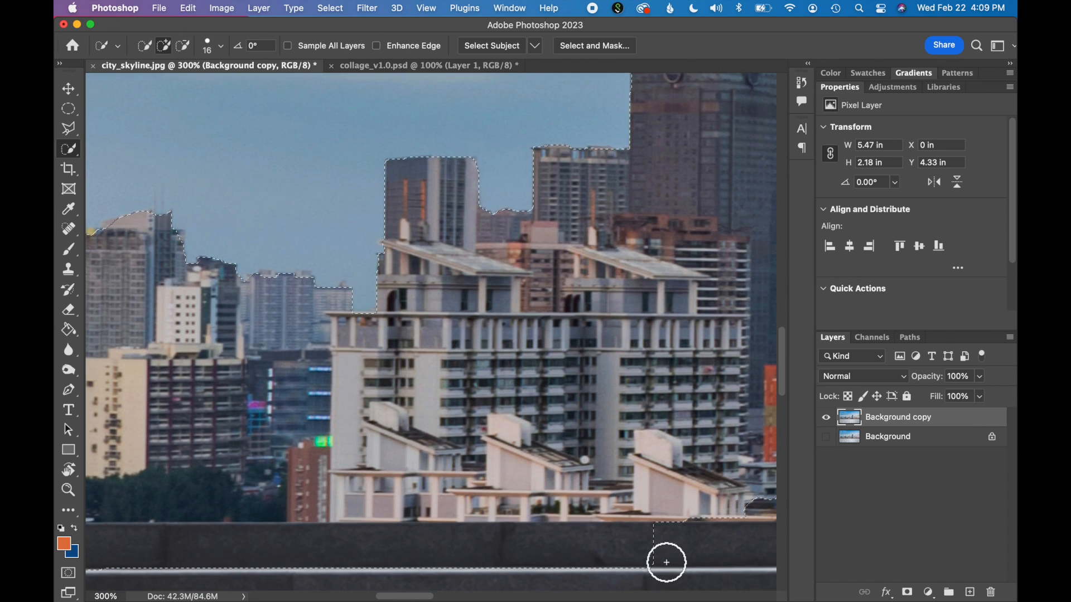
pyautogui.moveTo(649, 565)
pyautogui.mouseDown()
pyautogui.moveTo(388, 564)
pyautogui.moveTo(447, 585)
pyautogui.moveTo(649, 587)
pyautogui.moveTo(294, 559)
pyautogui.moveTo(192, 573)
pyautogui.mouseUp()
pyautogui.hscroll(-2, 192, 568)
pyautogui.hscroll(-5, 192, 569)
pyautogui.moveTo(640, 543); pyautogui.dragTo(300, 539)
pyautogui.rightClick(345, 536)
pyautogui.click(302, 527)
pyautogui.hscroll(-15, 355, 533)
pyautogui.hscroll(15, 355, 533)
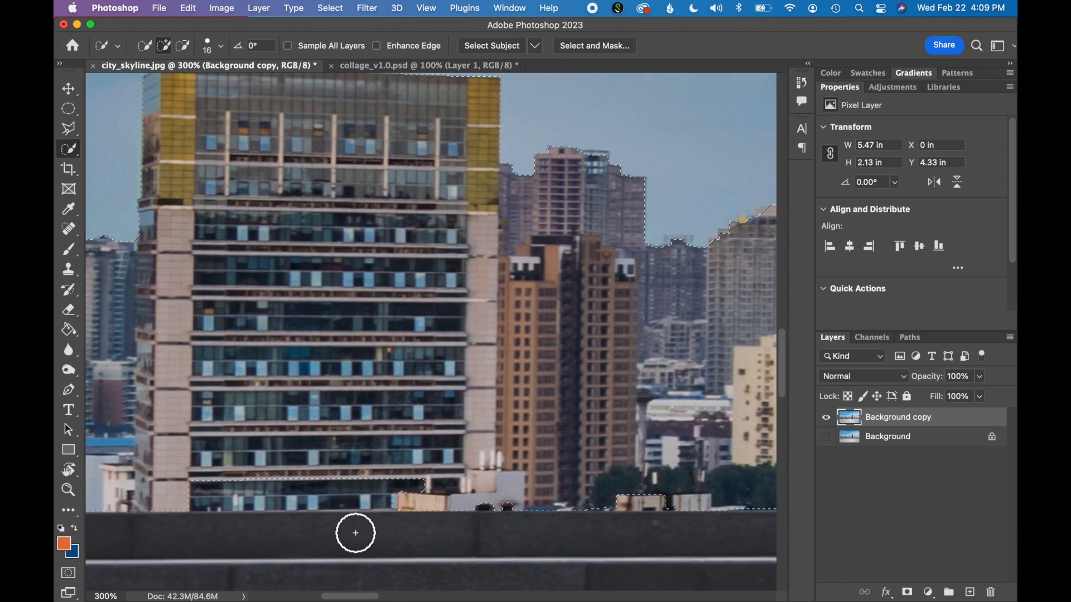
pyautogui.press('super+minus')
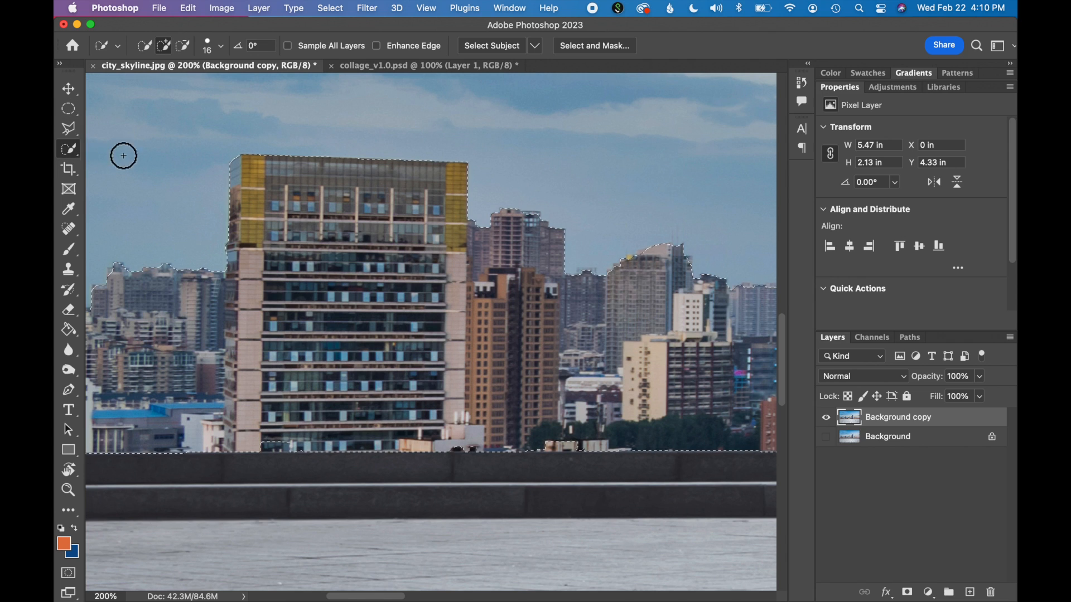
# Step: Add the missed top corner of the dark building at the image's left edge to the selection with the Polygonal Lasso
pyautogui.click(69, 130)
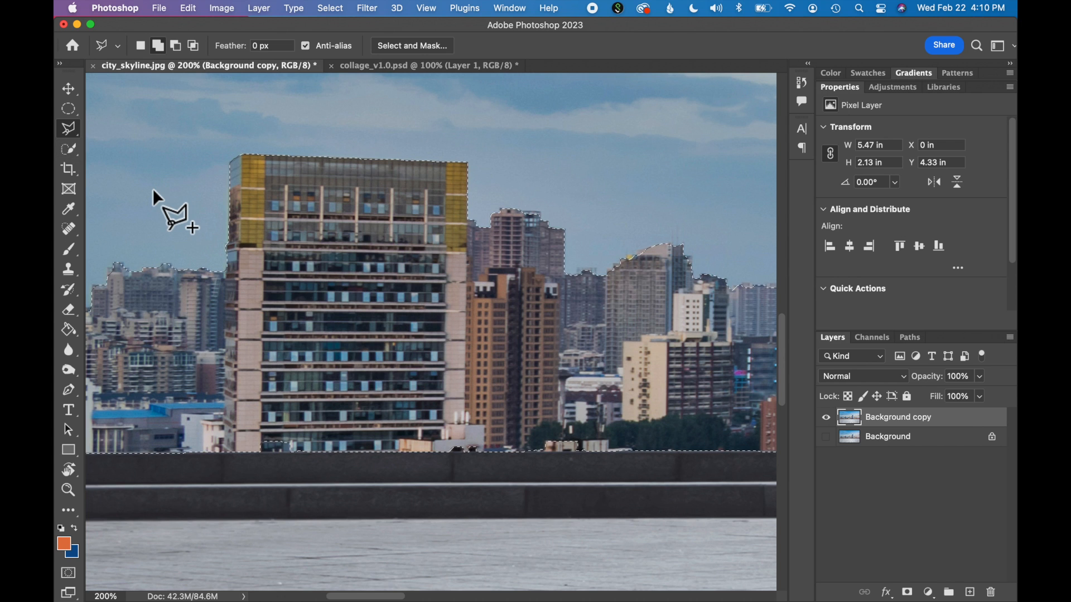
pyautogui.hscroll(-5, 152, 188)
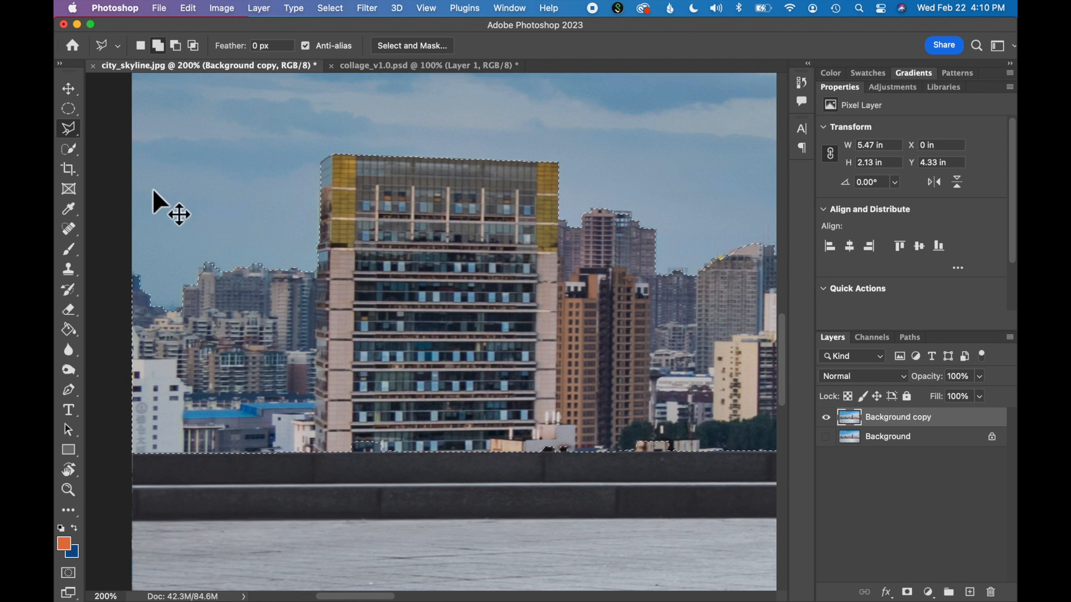
pyautogui.press('super+plus')
pyautogui.press('super+plus')
pyautogui.press('super+plus')
pyautogui.press('super+plus')
pyautogui.hscroll(-15, 153, 189)
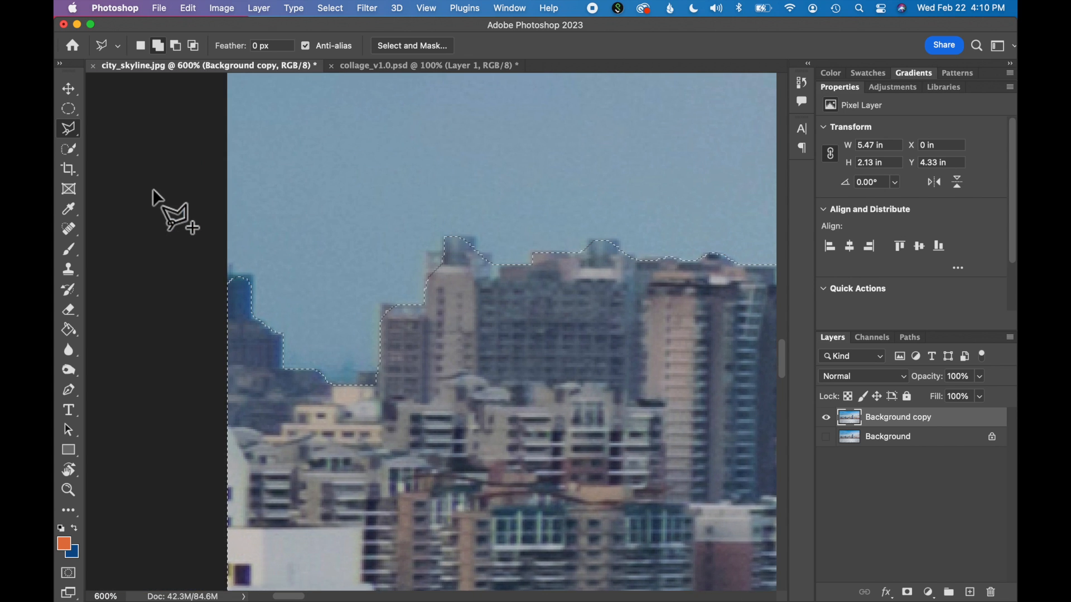
pyautogui.hscroll(-2, 153, 190)
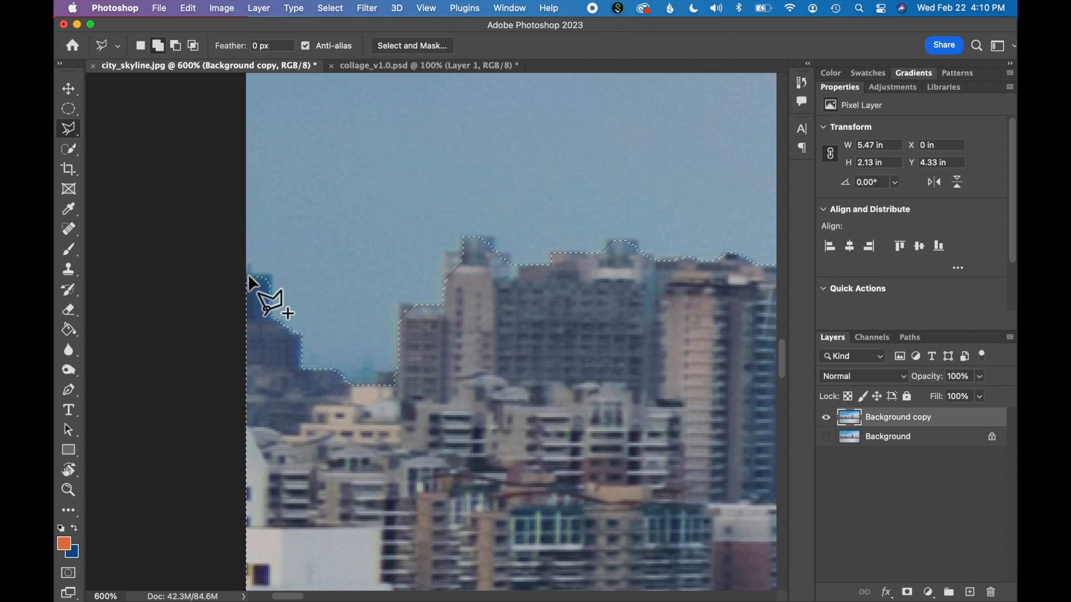
pyautogui.click(270, 277)
pyautogui.click(270, 317)
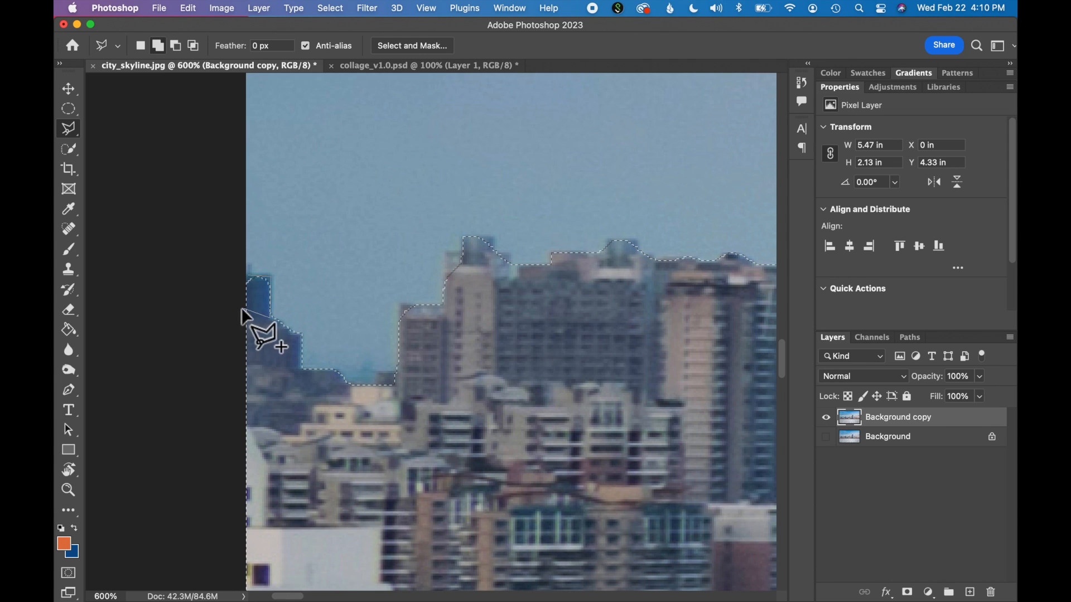
pyautogui.click(248, 275)
# Step: Add the missed upper-left corner of the tall grey building near the image's left edge to the selection
pyautogui.click(447, 251)
pyautogui.click(466, 251)
pyautogui.click(474, 294)
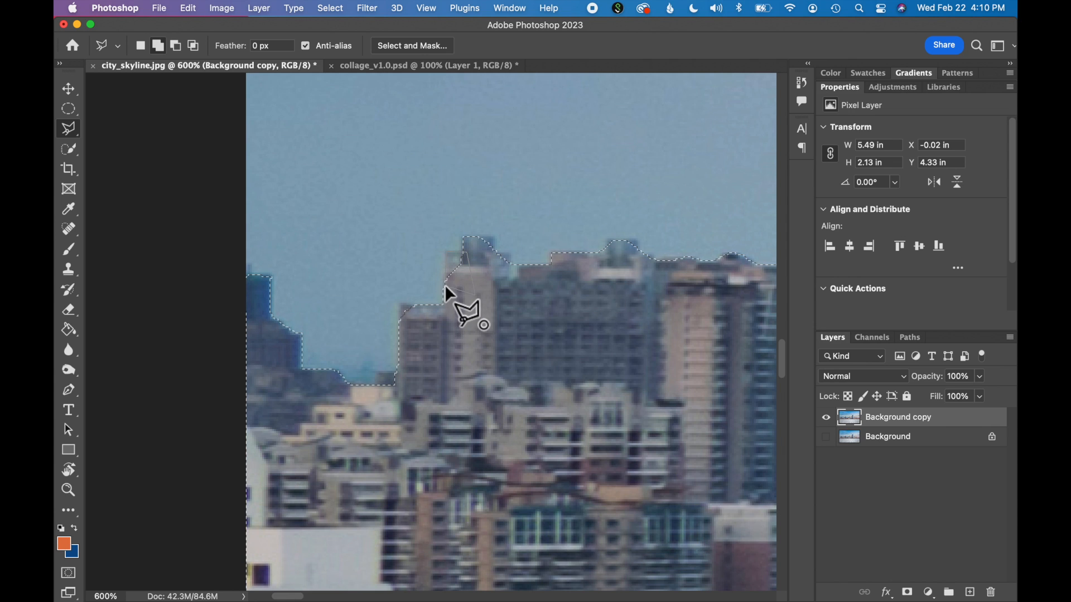
pyautogui.click(446, 283)
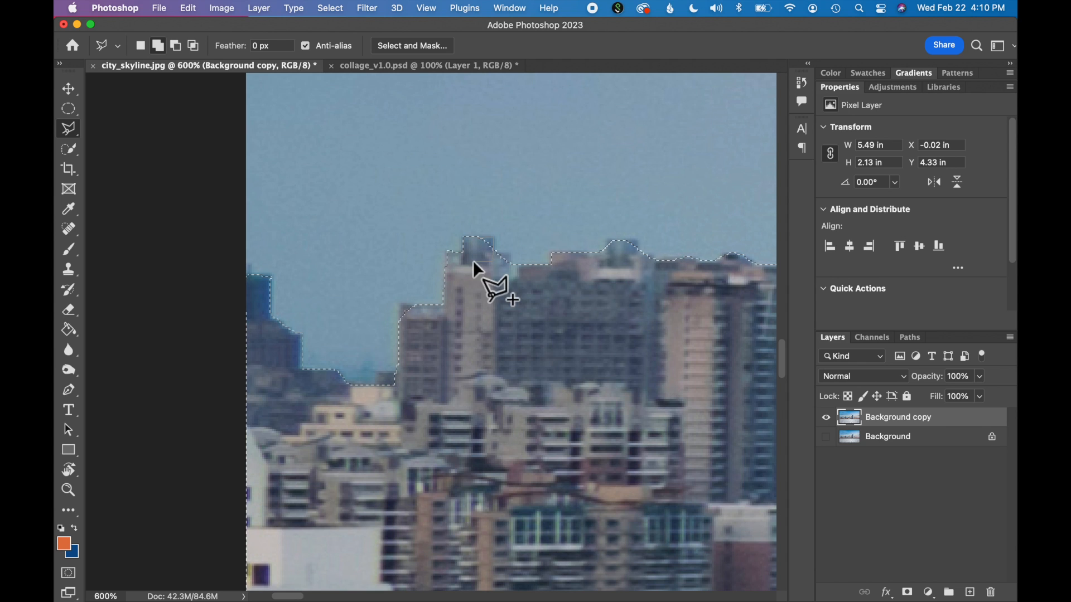
# Step: Copy the selected buildings into collage_v1.0.psd and lower them to the canvas's bottom edge
pyautogui.press('super+1')
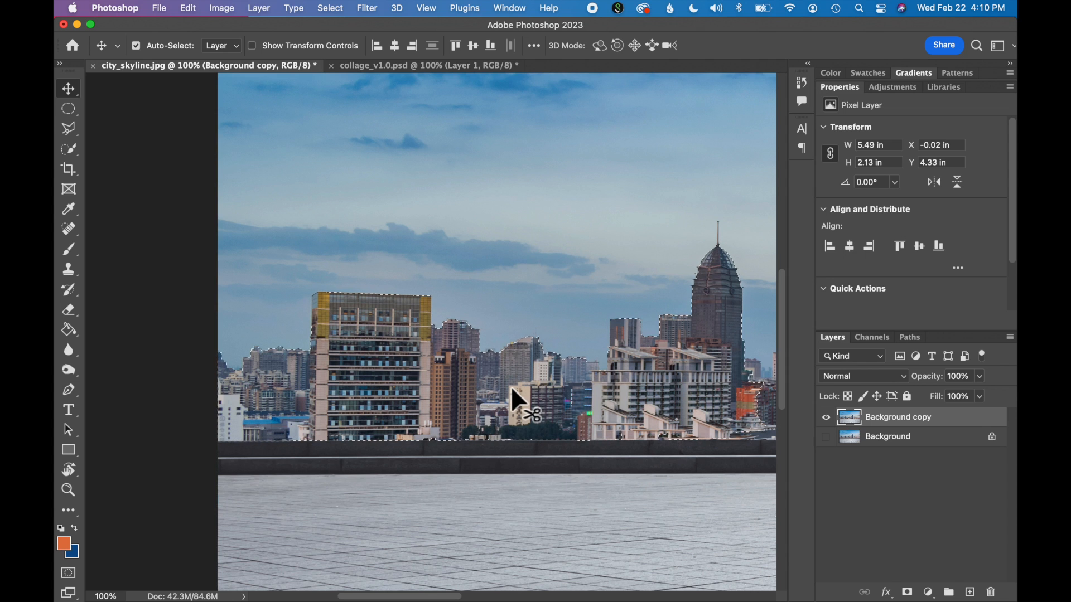
pyautogui.moveTo(508, 399); pyautogui.dragTo(481, 281)
pyautogui.moveTo(471, 444); pyautogui.dragTo(471, 444)
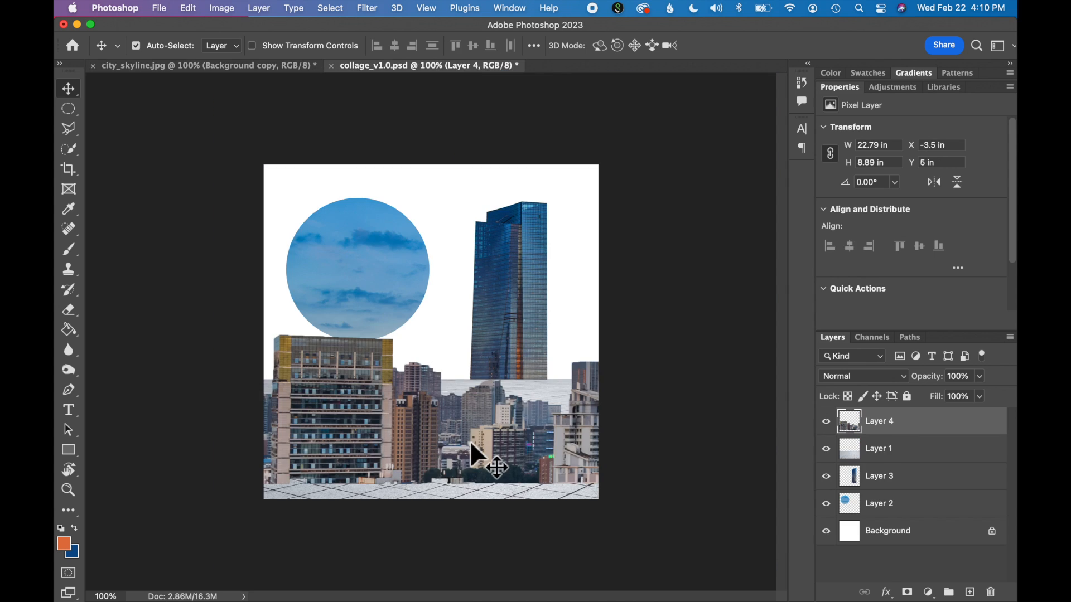
pyautogui.moveTo(501, 435); pyautogui.dragTo(497, 463)
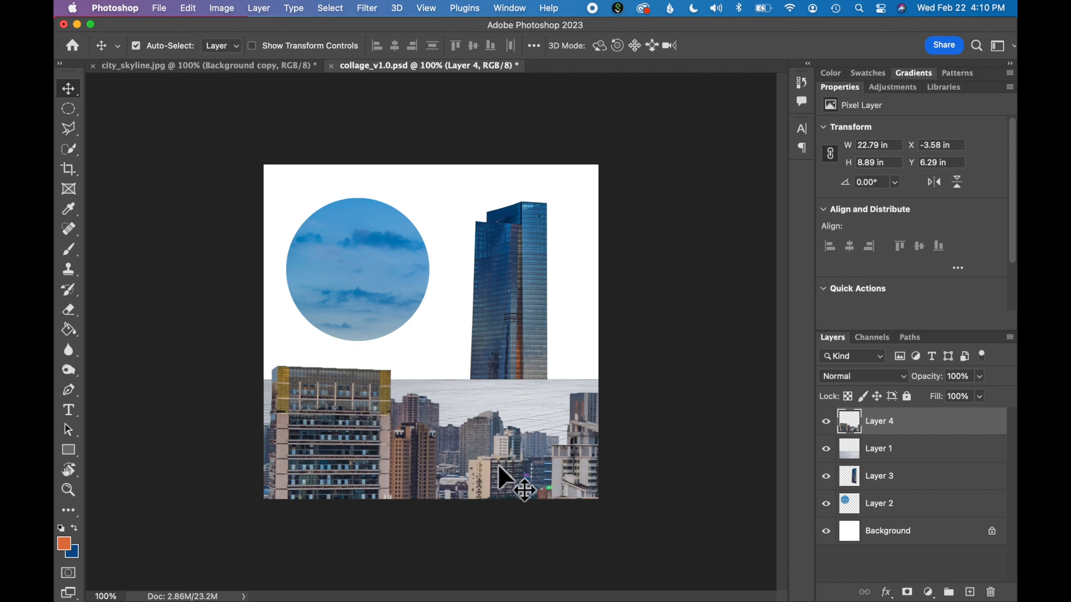
# Step: Scale the buildings layer down to about 16.25 × 6.33 in and place it along the canvas's bottom edge
pyautogui.press('cmd+t')
pyautogui.moveTo(726, 316); pyautogui.dragTo(573, 378)
pyautogui.moveTo(494, 468); pyautogui.dragTo(550, 474)
pyautogui.press('Return')
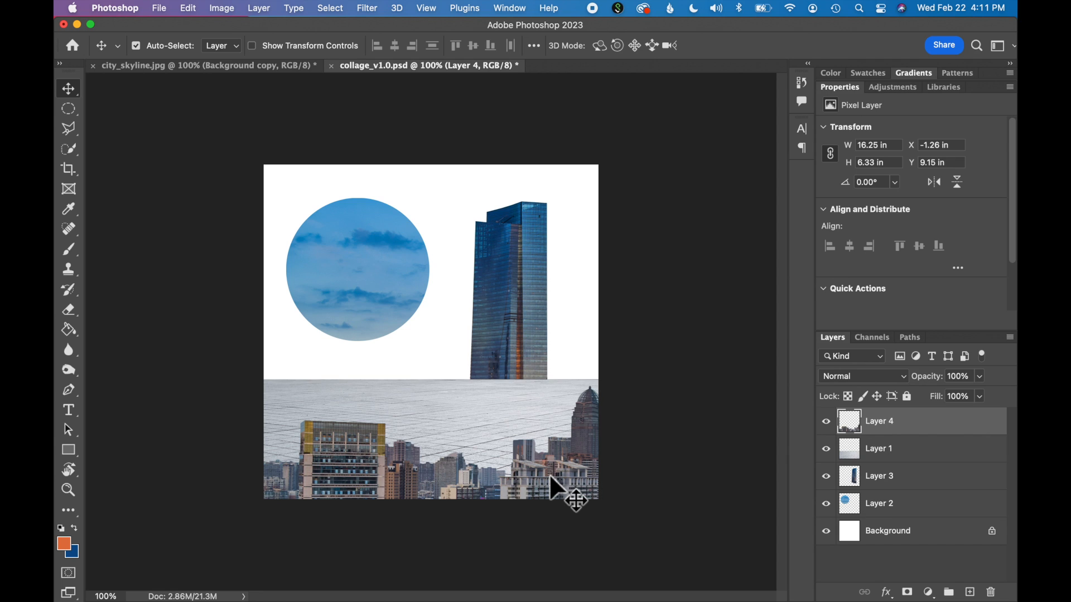
# Step: Open sunset_clouds.jpg from the Module 4 folder
pyautogui.click(166, 5)
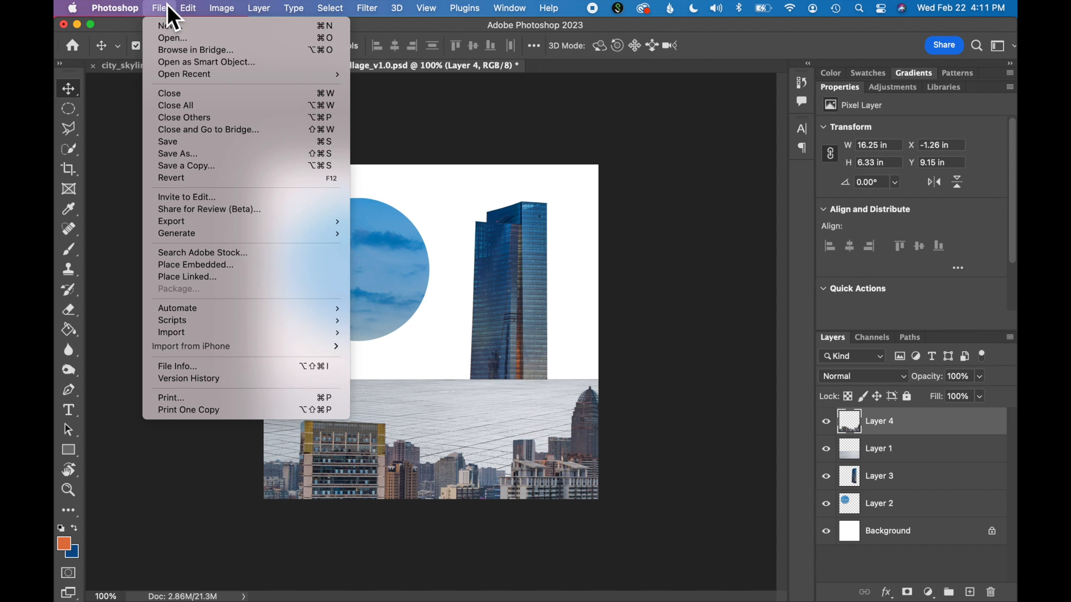
pyautogui.click(181, 42)
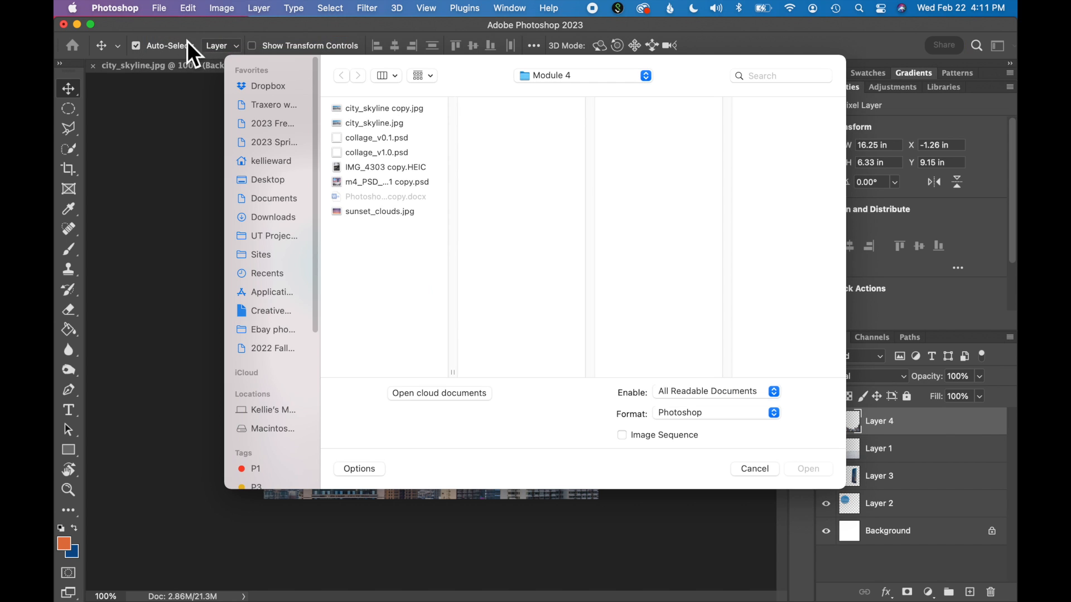
pyautogui.click(385, 212)
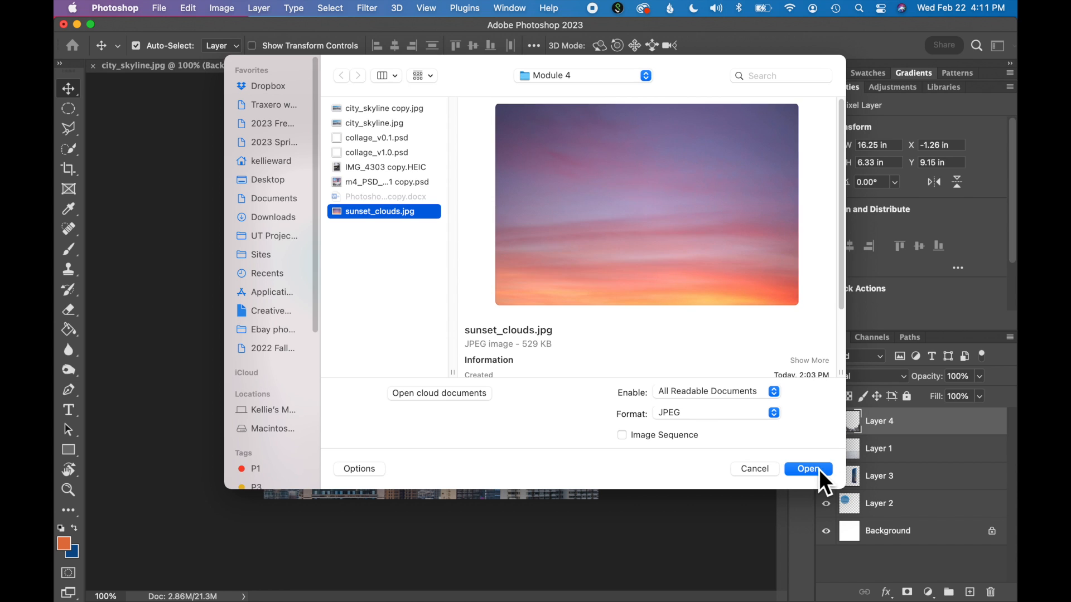
pyautogui.click(814, 471)
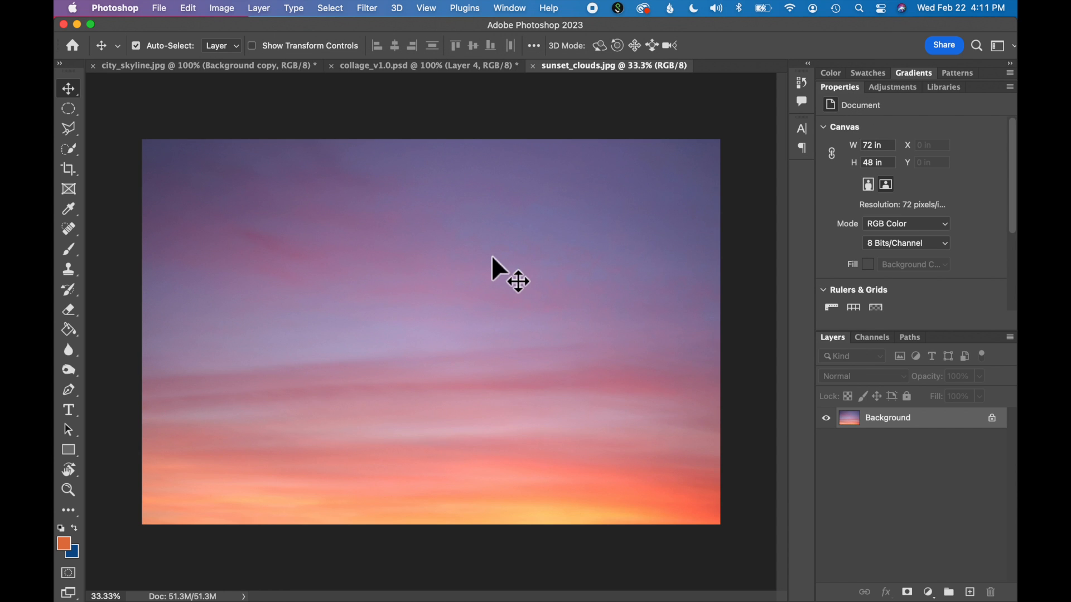
# Step: Copy the sunset clouds image into collage_v1.0.psd as a new layer
pyautogui.click(428, 67)
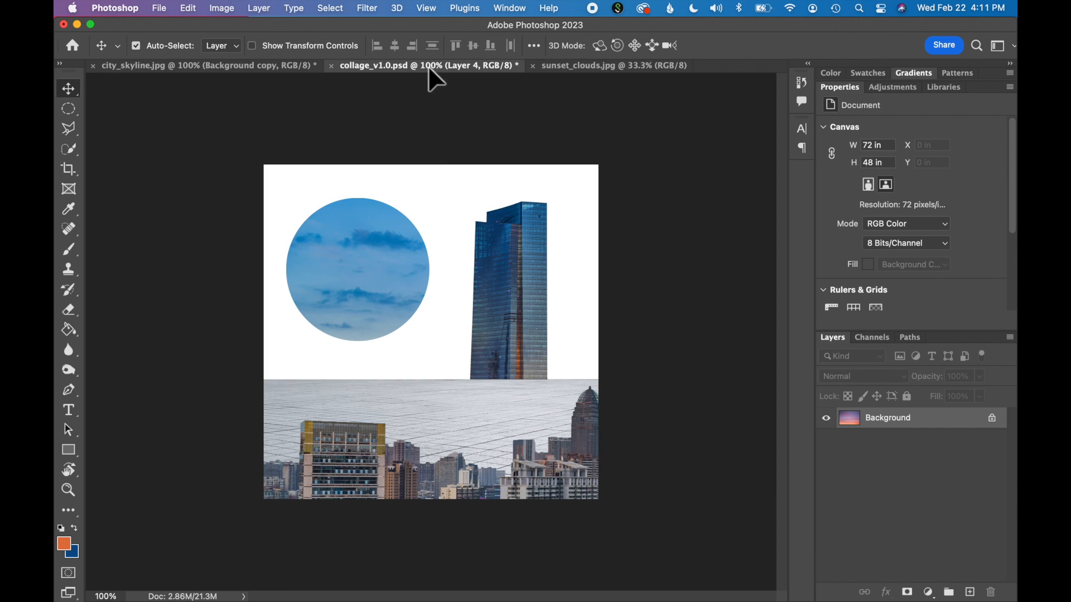
pyautogui.moveTo(454, 197); pyautogui.dragTo(455, 204)
pyautogui.press('super+minus')
pyautogui.press('super+minus')
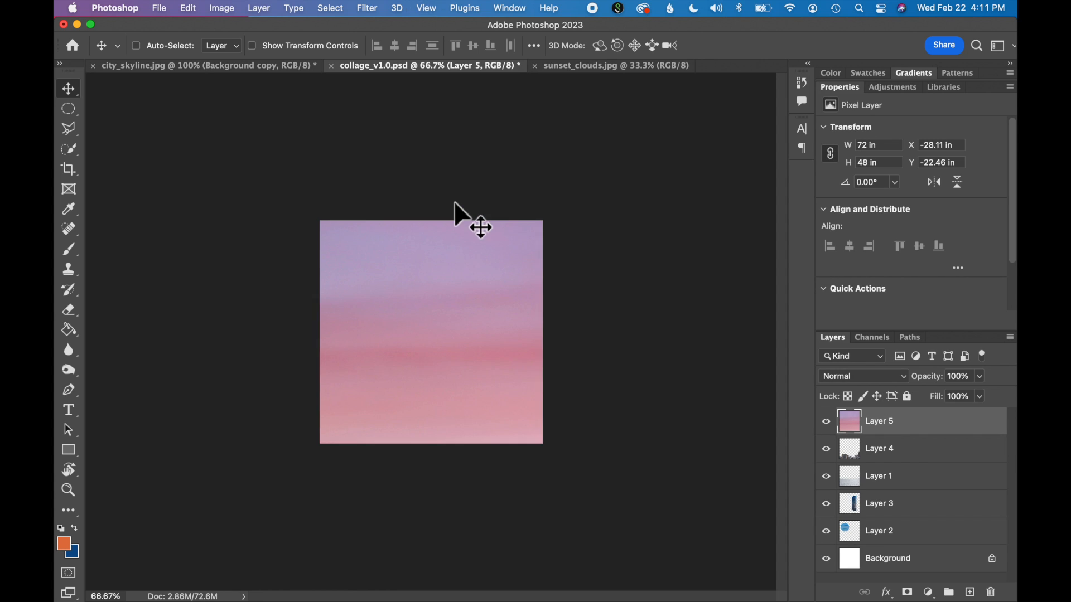
# Step: Scale the sunset clouds layer down to about 38.03 × 25.36 in and position its orange glow behind the floor's horizon
pyautogui.press('super+t')
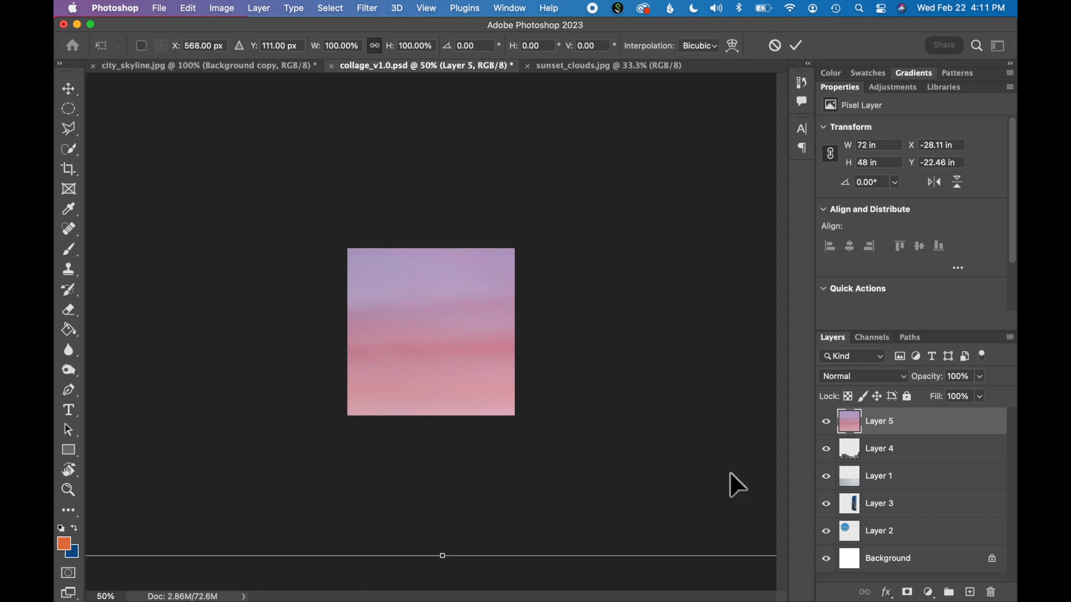
pyautogui.moveTo(451, 565); pyautogui.dragTo(447, 285)
pyautogui.moveTo(510, 197); pyautogui.dragTo(514, 274)
pyautogui.press('Return')
# Step: Move the sunset clouds layer directly above the Background layer, beneath all other collage elements
pyautogui.moveTo(898, 427); pyautogui.dragTo(901, 547)
pyautogui.press('super+plus')
pyautogui.press('super+plus')
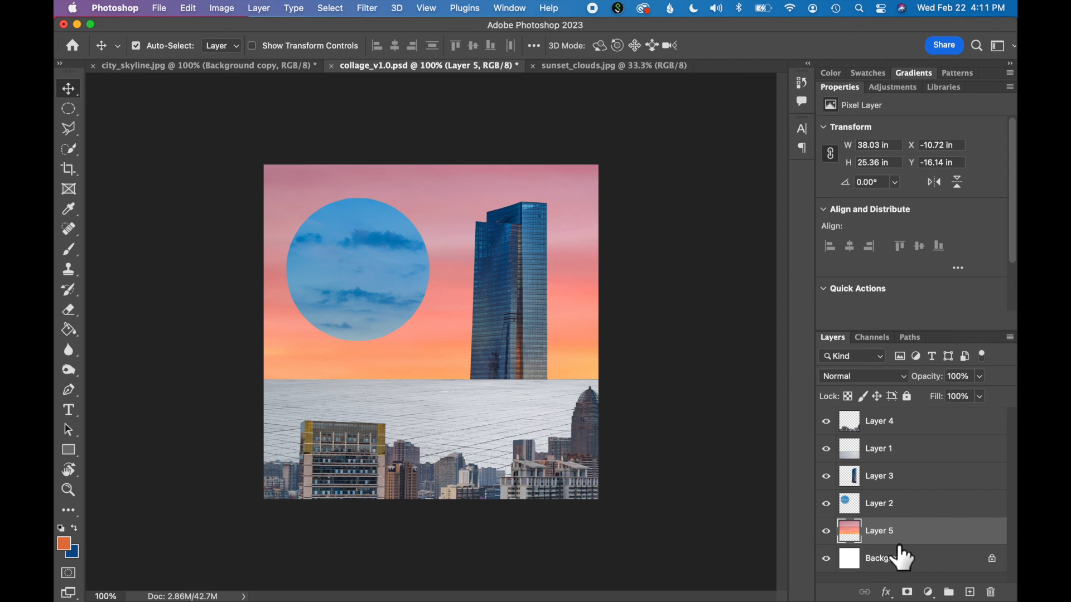
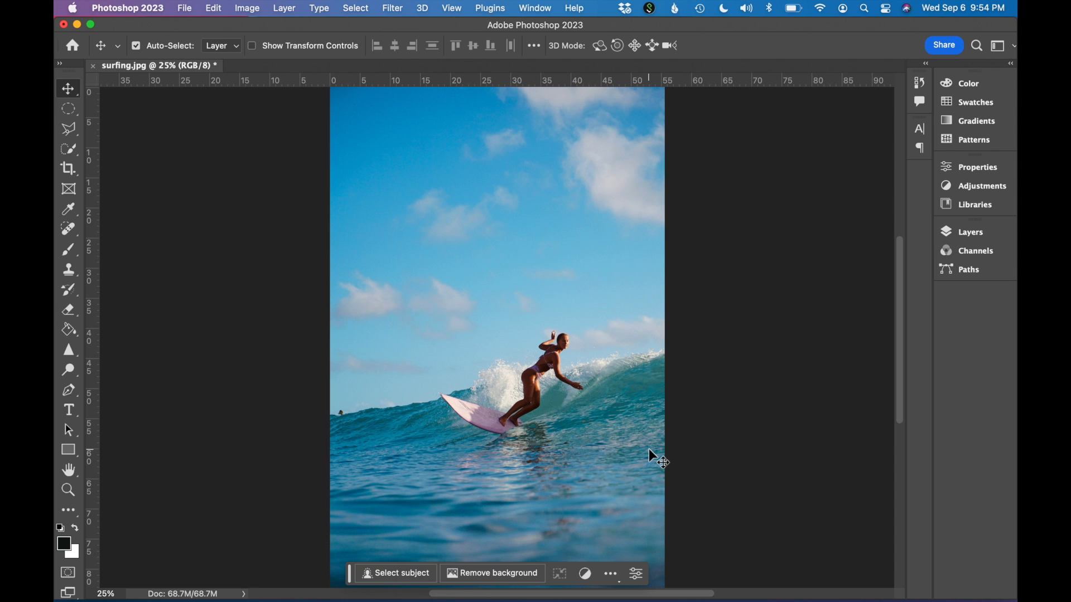
# Step: Create a new document from the mobile preset Android 1080p, 1080 × 1920 px at 72 ppi
pyautogui.click(188, 9)
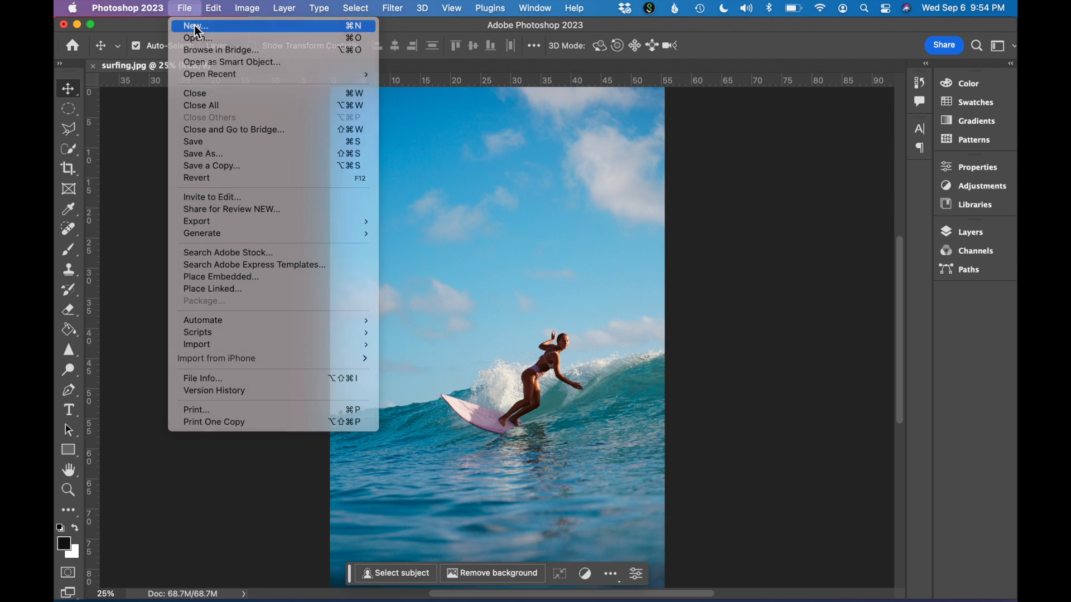
pyautogui.click(196, 28)
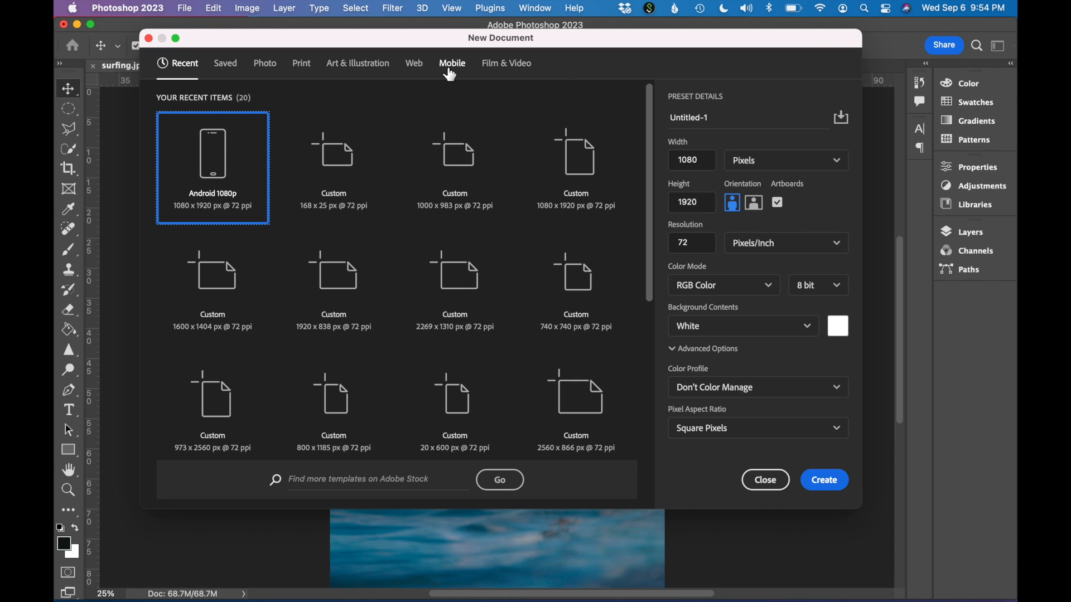
pyautogui.click(450, 74)
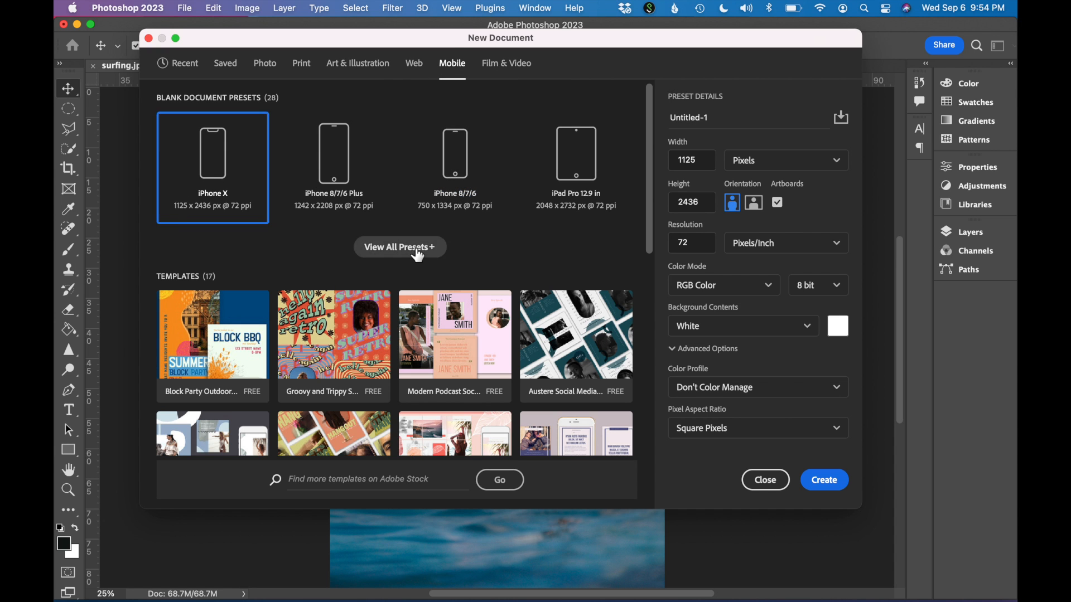
pyautogui.click(418, 255)
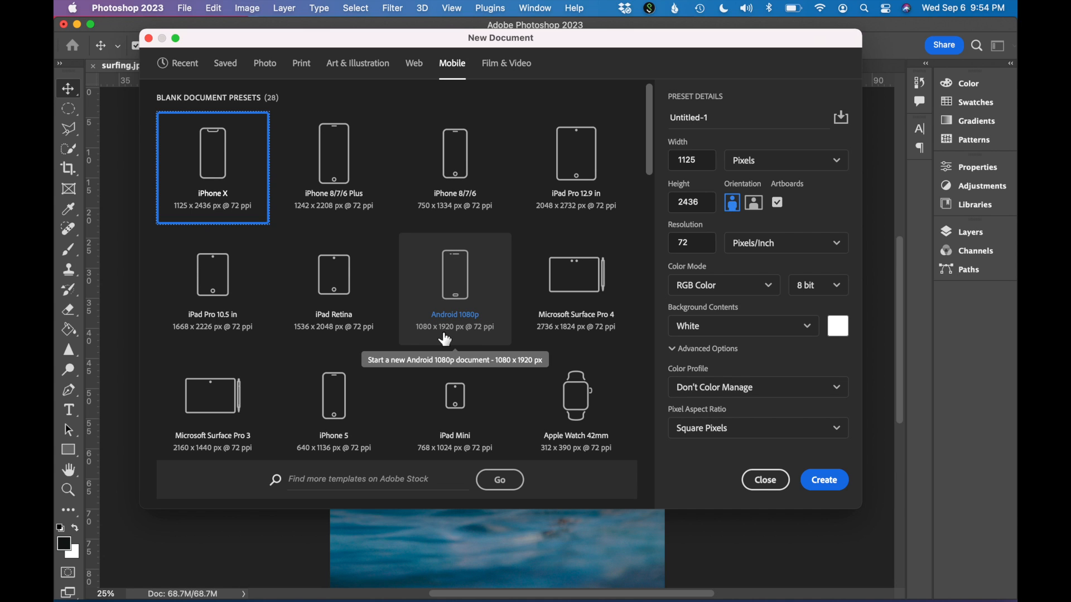
pyautogui.click(488, 286)
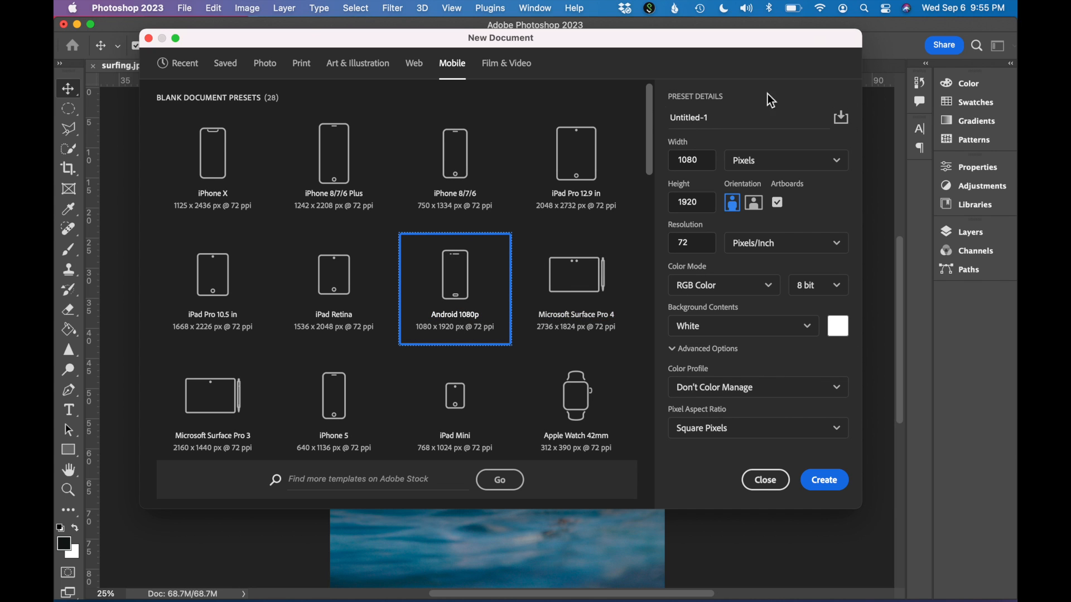
pyautogui.click(837, 482)
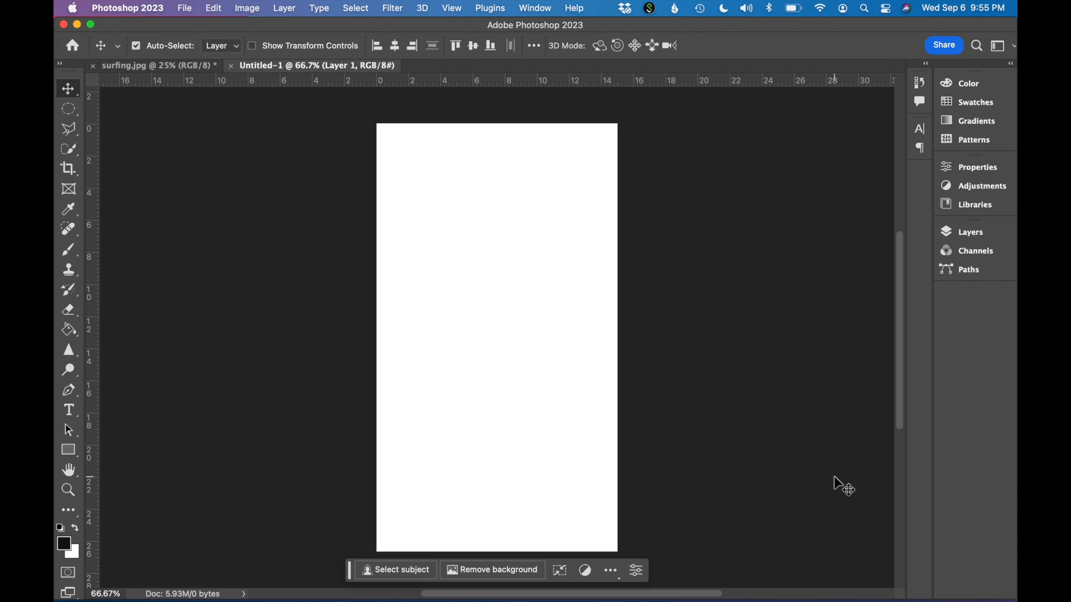
# Step: Save the new document as the cloud document surf_graphic_v0.1
pyautogui.click(186, 9)
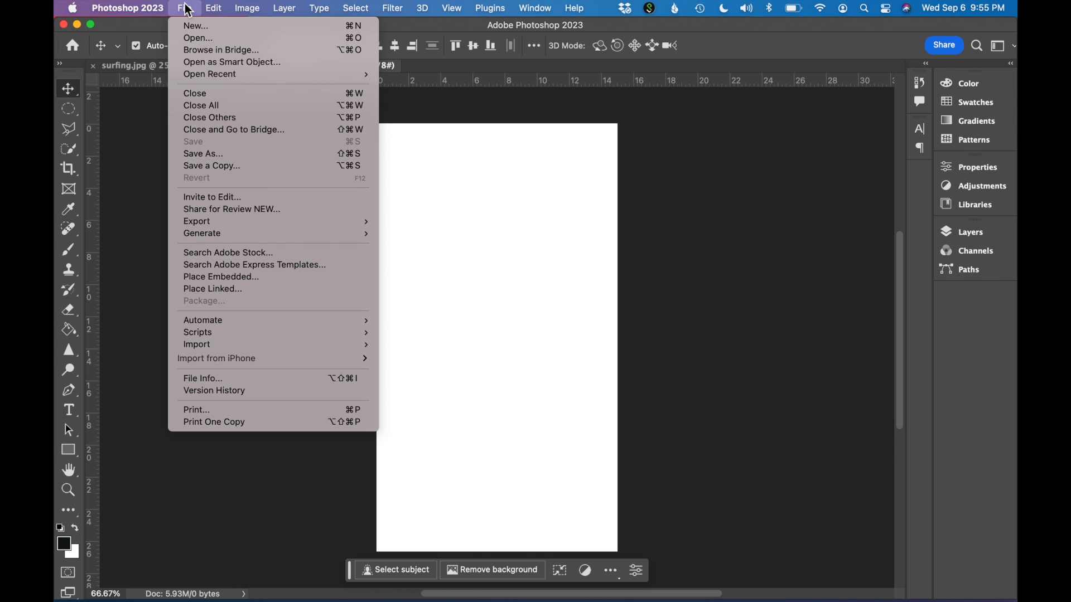
pyautogui.click(189, 156)
pyautogui.write('surf_graphic_v0.1')
pyautogui.press('Return')
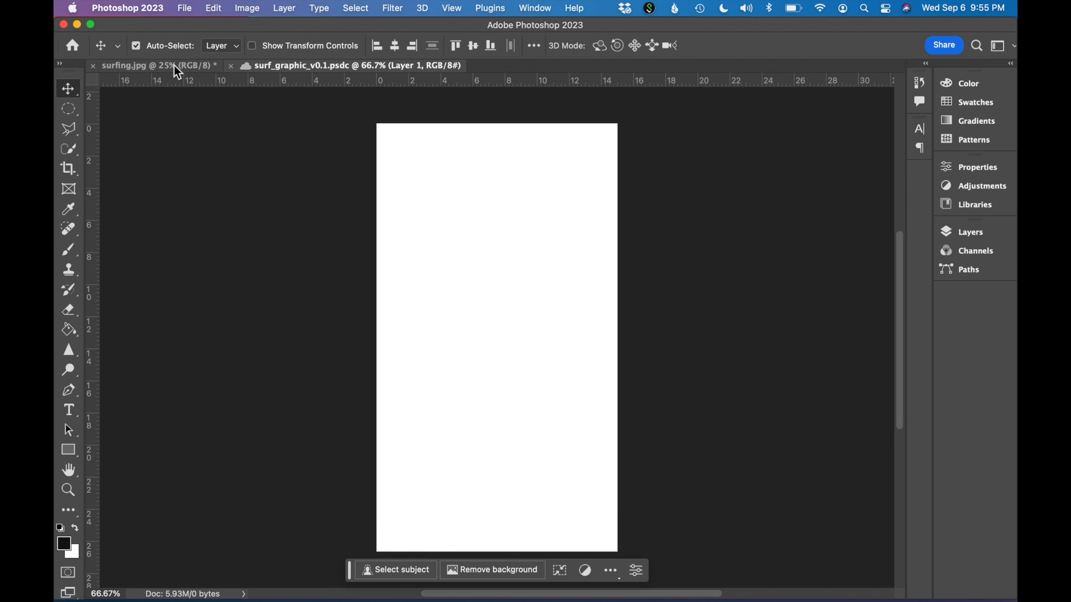
# Step: Copy the image from surfing.jpg into the surf_graphic_v0.1 document as a new layer
pyautogui.click(167, 66)
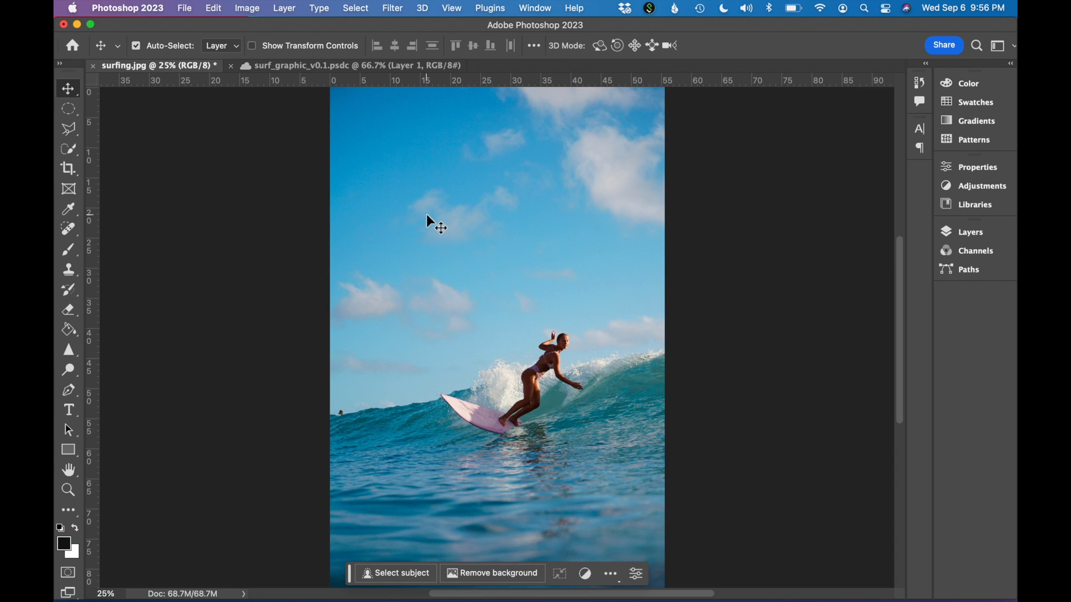
pyautogui.moveTo(490, 261); pyautogui.dragTo(388, 67)
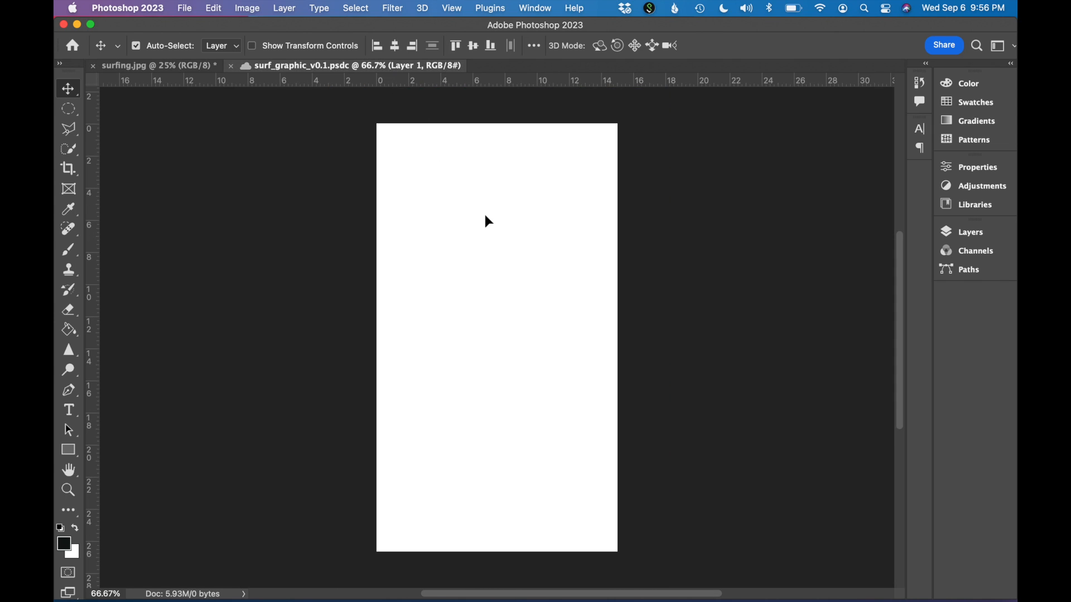
pyautogui.moveTo(493, 240); pyautogui.dragTo(492, 240)
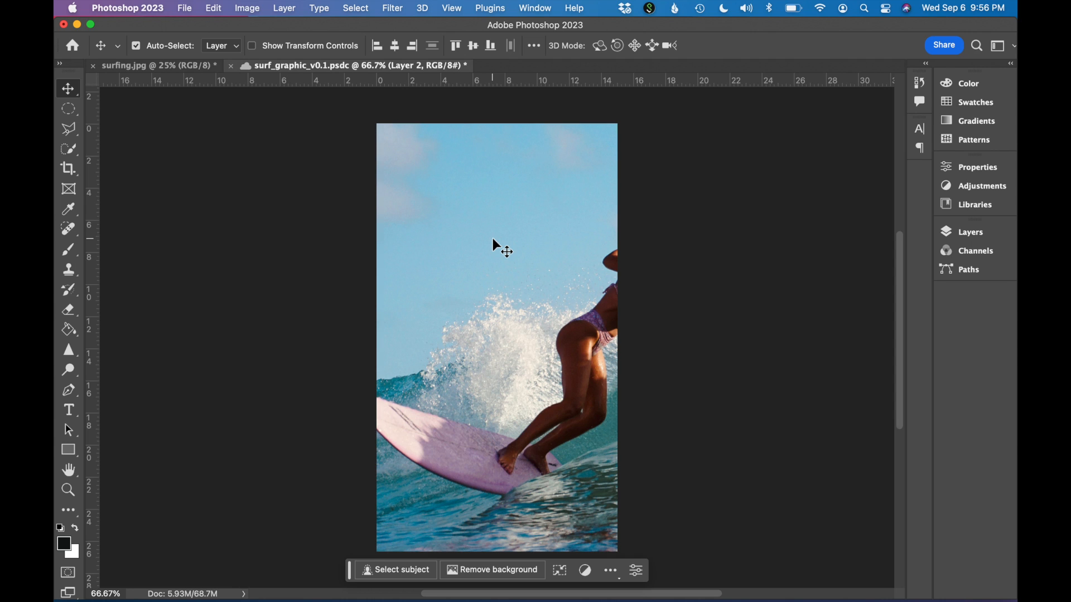
# Step: Scale the surfing image layer proportionally down to about 50.24%
pyautogui.press('super+minus')
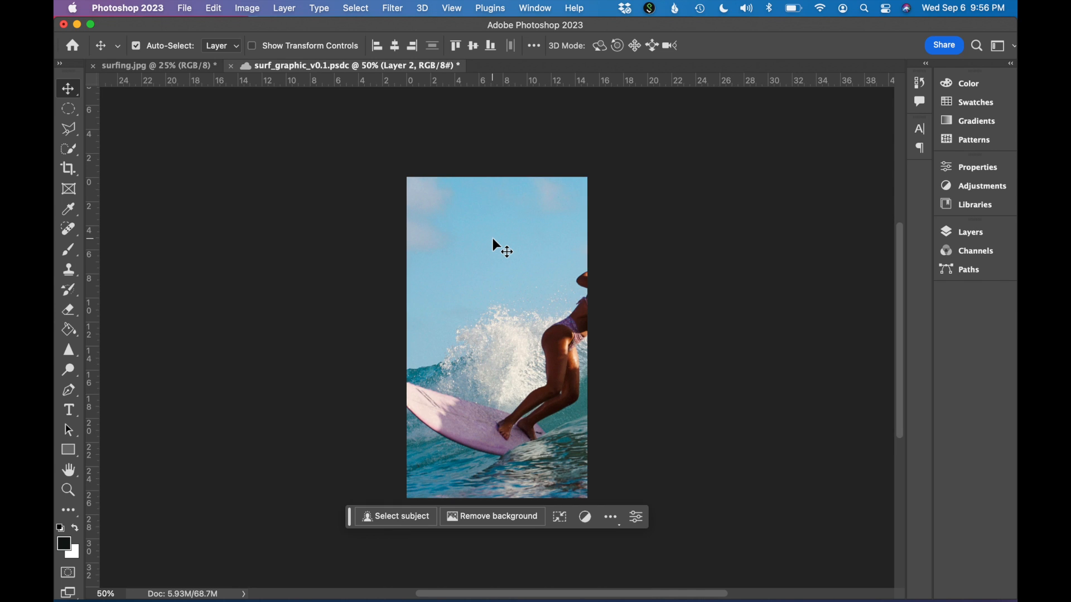
pyautogui.press('super+minus')
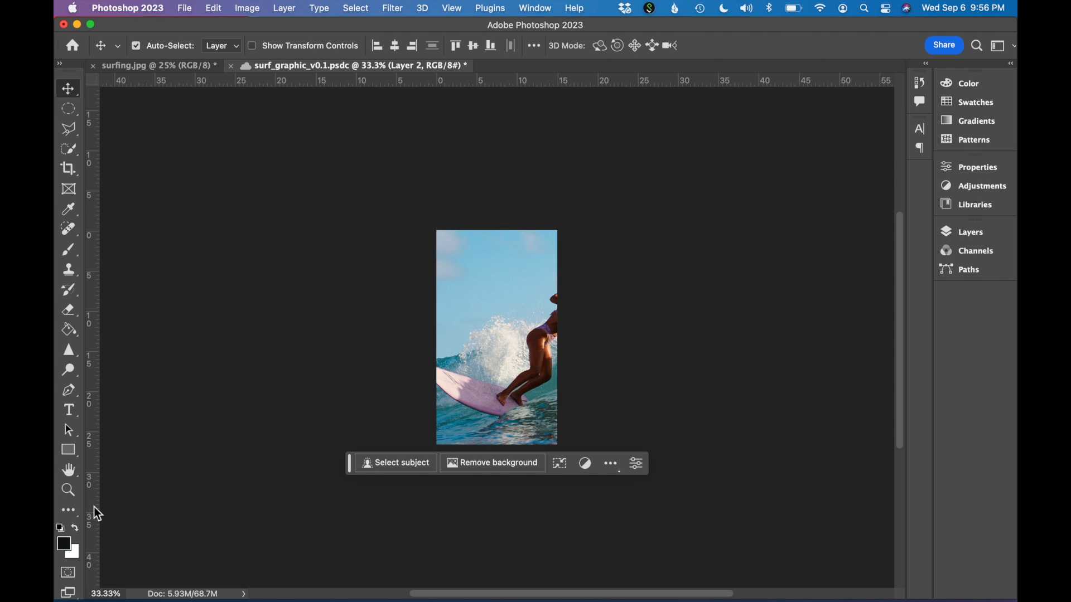
pyautogui.click(213, 7)
pyautogui.moveTo(242, 307)
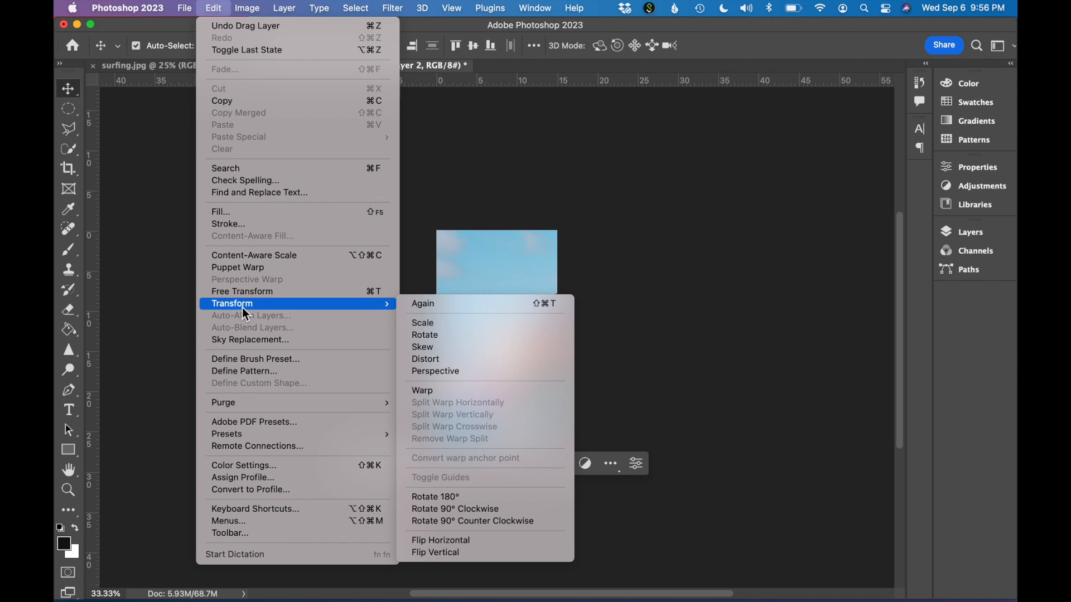
pyautogui.click(420, 324)
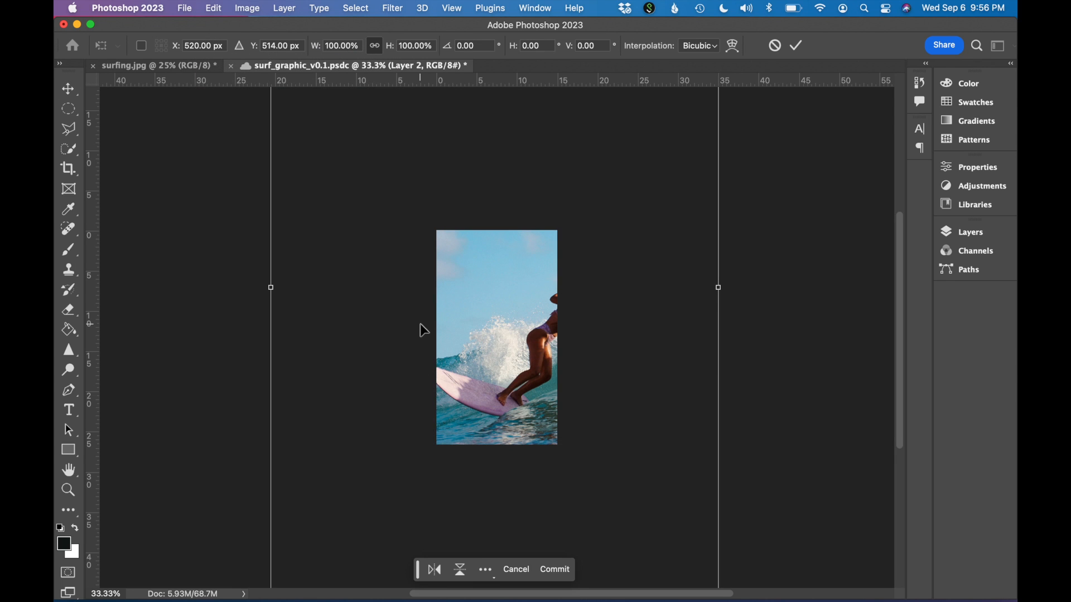
pyautogui.press('super+minus')
pyautogui.press('super+minus')
pyautogui.moveTo(607, 478); pyautogui.dragTo(554, 415)
# Step: Position the scaled surfing image so that the whole surfer and board sit in the lower part of the canvas
pyautogui.press('super+equal')
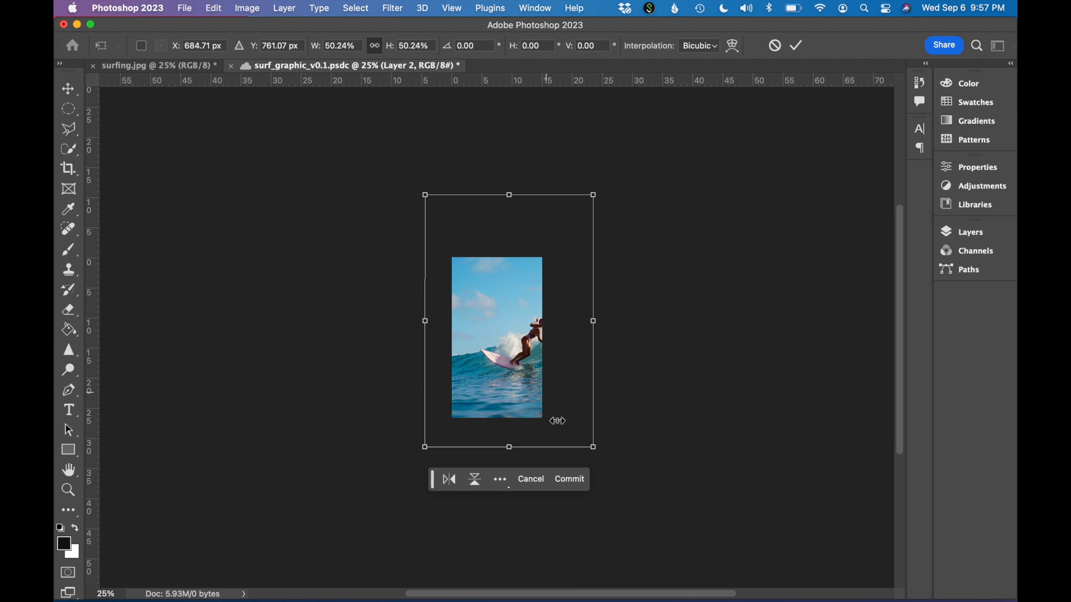
pyautogui.press('super+equal')
pyautogui.moveTo(539, 356); pyautogui.dragTo(507, 395)
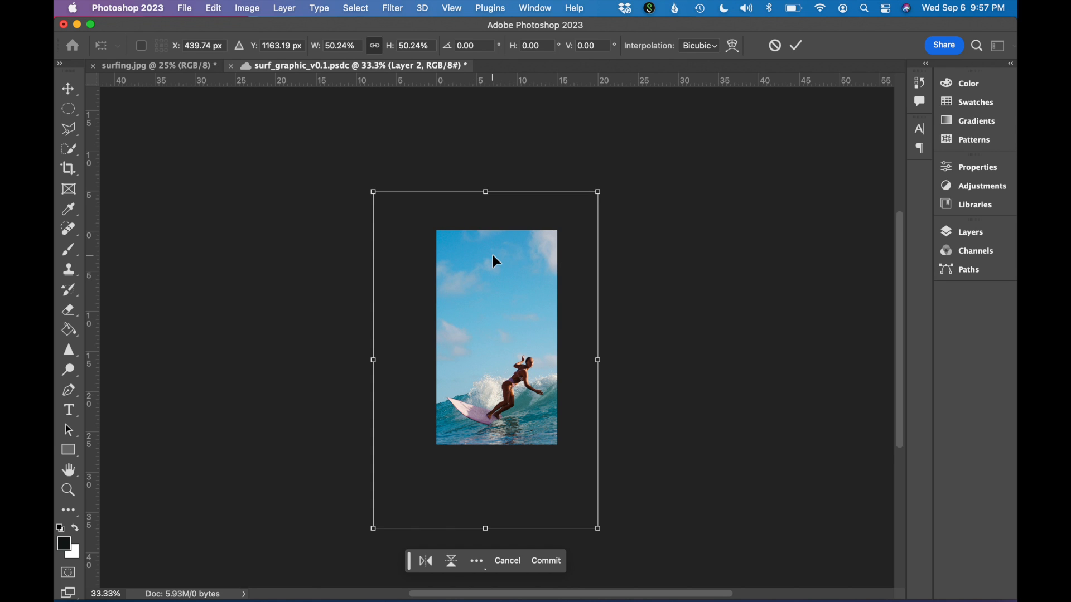
pyautogui.press('super+equal')
pyautogui.moveTo(541, 411); pyautogui.dragTo(545, 414)
pyautogui.press('Return')
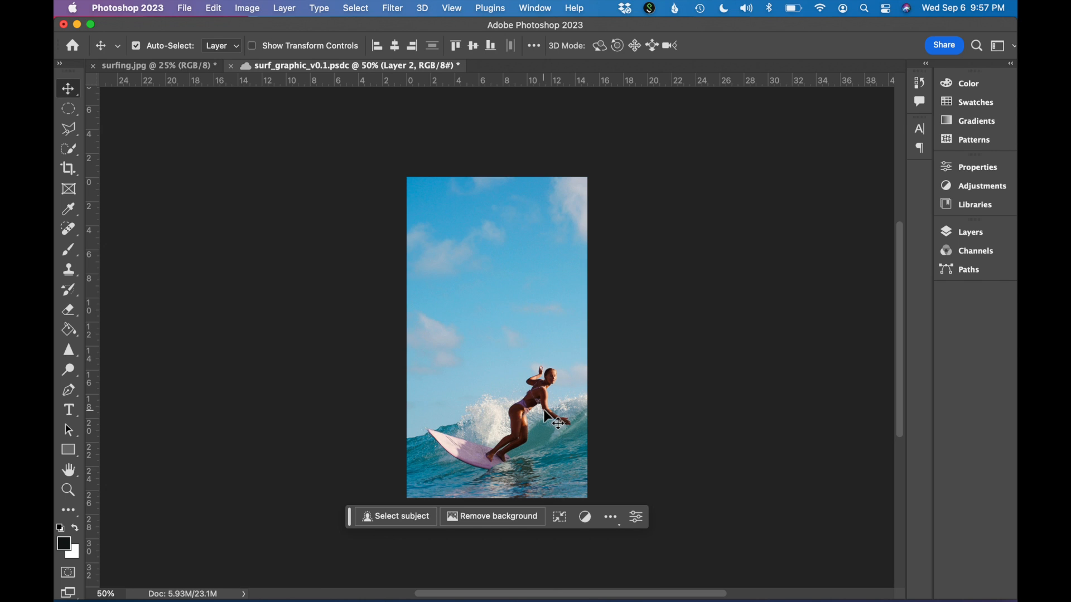
# Step: Activate the Horizontal Type tool for adding text over the surfing image
pyautogui.click(73, 415)
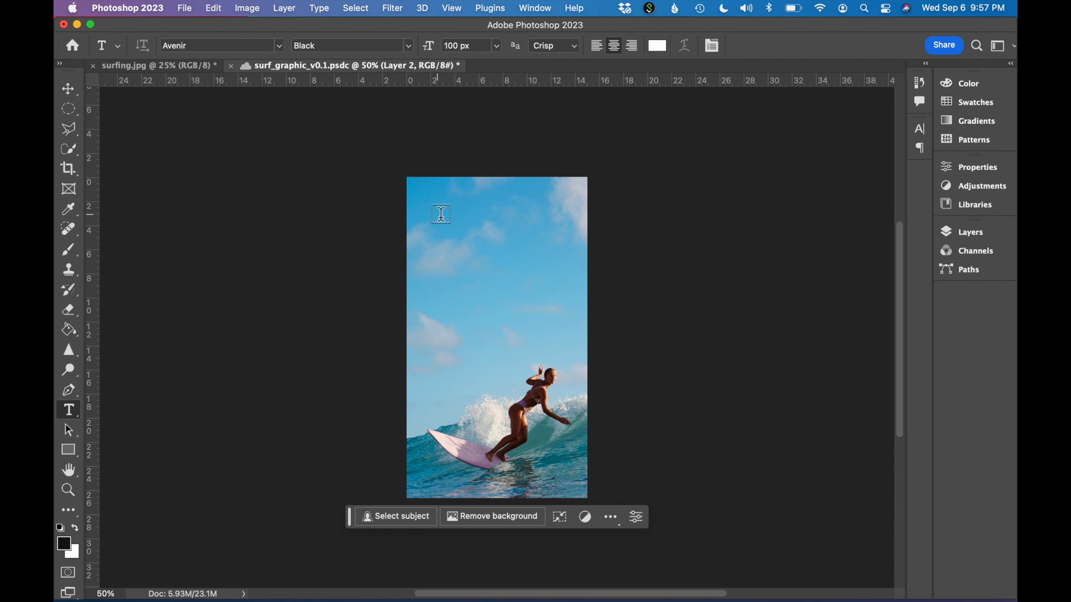
# Step: Add a placeholder point-text line in the sky and centre it near the top of the image
pyautogui.click(441, 214)
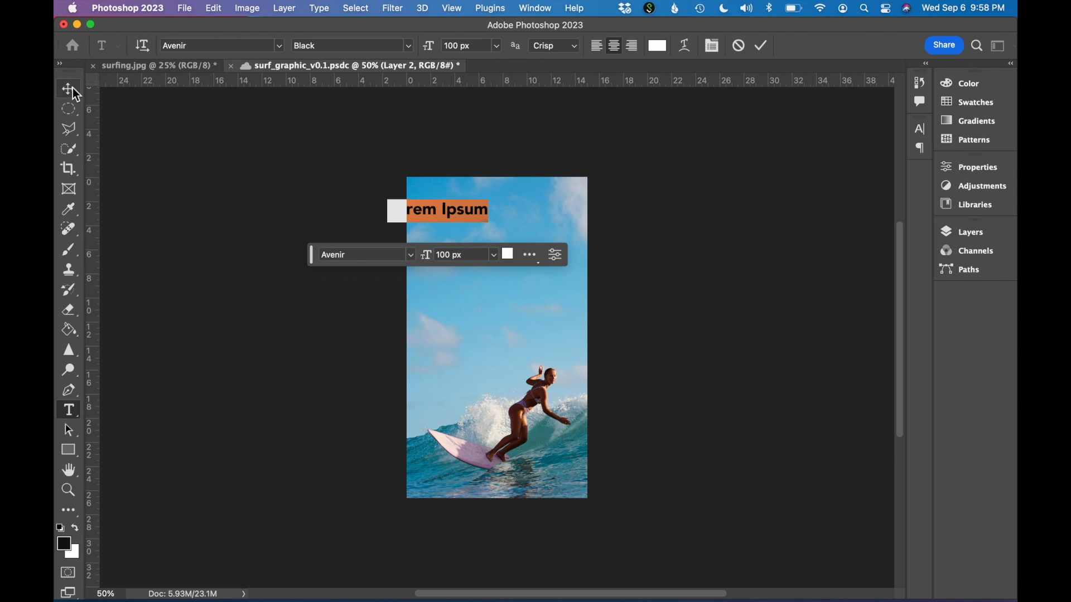
pyautogui.click(73, 88)
pyautogui.moveTo(443, 209); pyautogui.dragTo(499, 215)
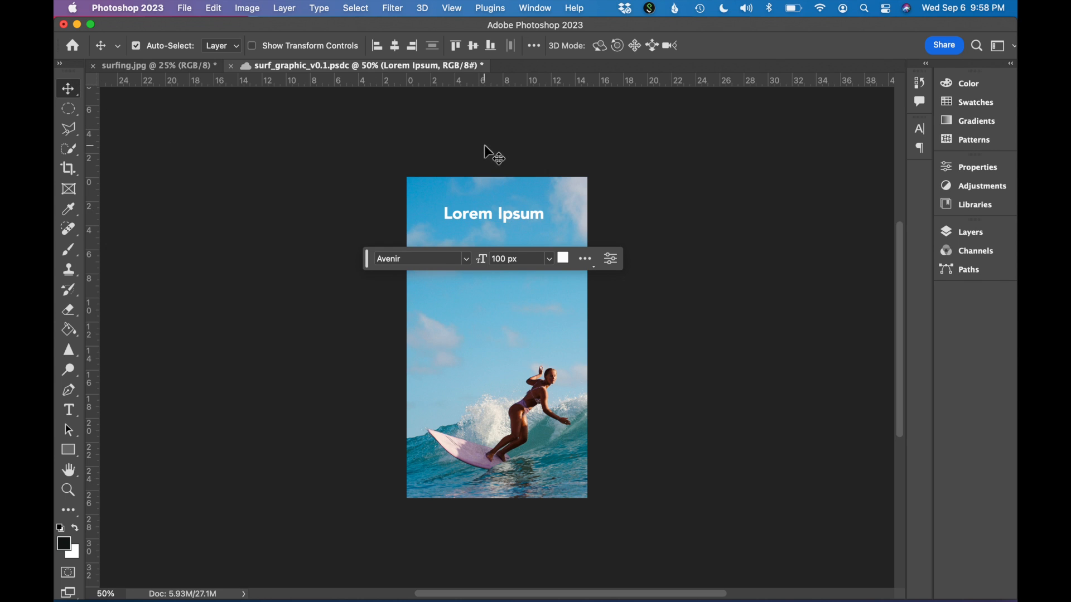
pyautogui.moveTo(502, 213); pyautogui.dragTo(503, 221)
# Step: Replace the placeholder text in the sky with "Surf Clinic"
pyautogui.click(69, 412)
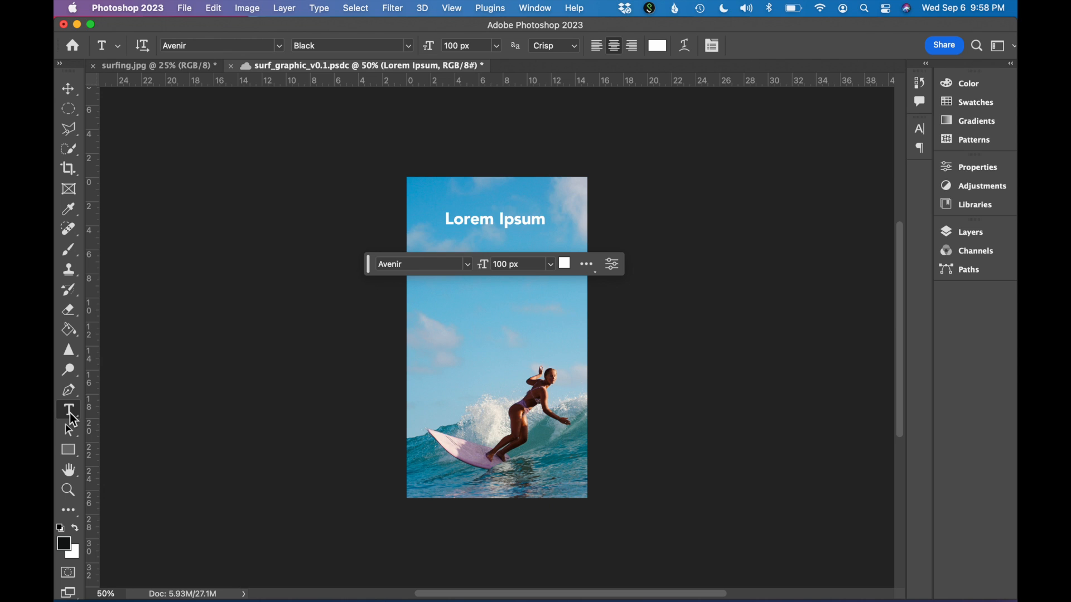
pyautogui.click(543, 221)
pyautogui.moveTo(543, 220); pyautogui.dragTo(445, 223)
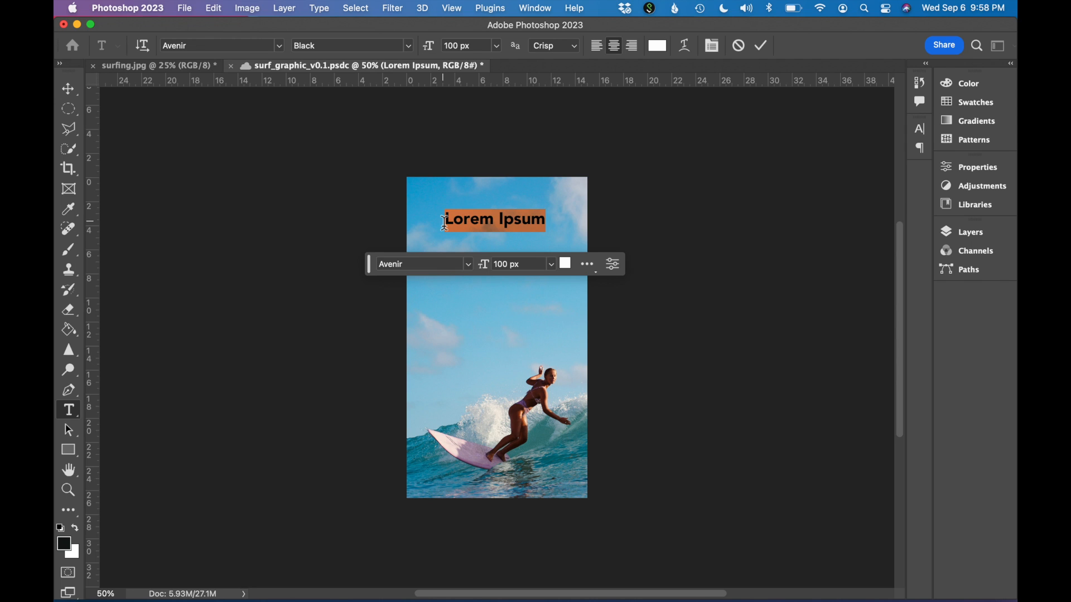
pyautogui.write('Suf')
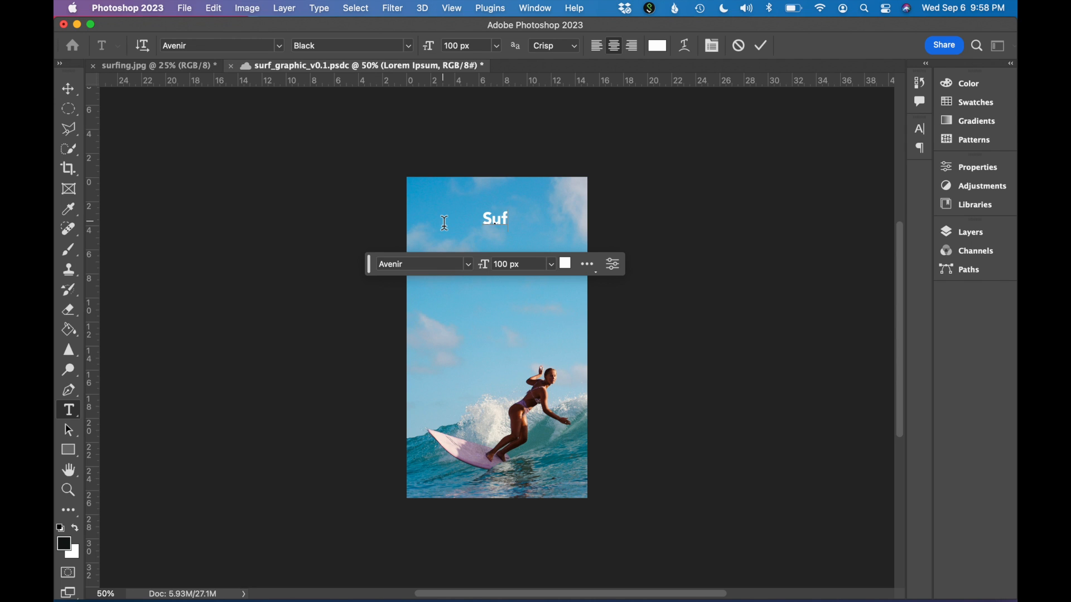
pyautogui.press('BackSpace')
pyautogui.write('rf Clinic')
# Step: Select the whole title text, move the contextual task bar below the image, and show the Character settings
pyautogui.press('super+a')
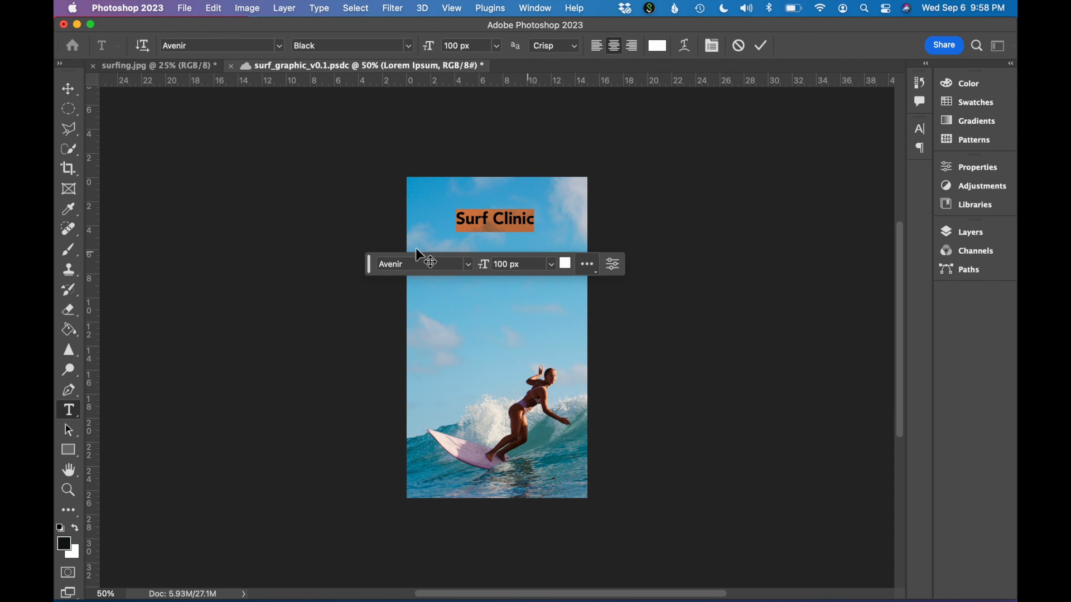
pyautogui.moveTo(370, 265); pyautogui.dragTo(372, 533)
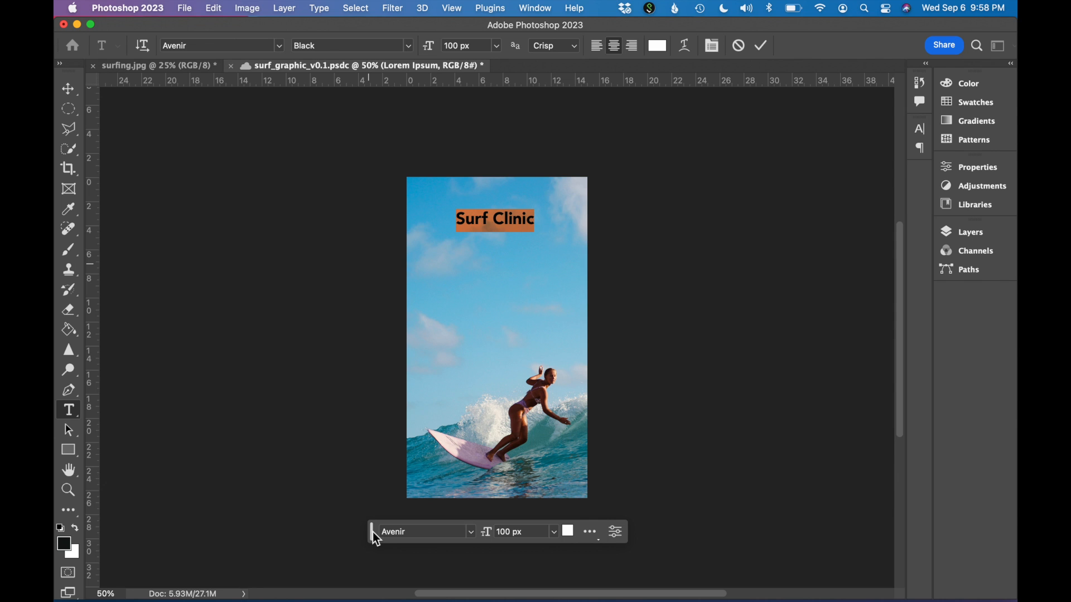
pyautogui.click(536, 9)
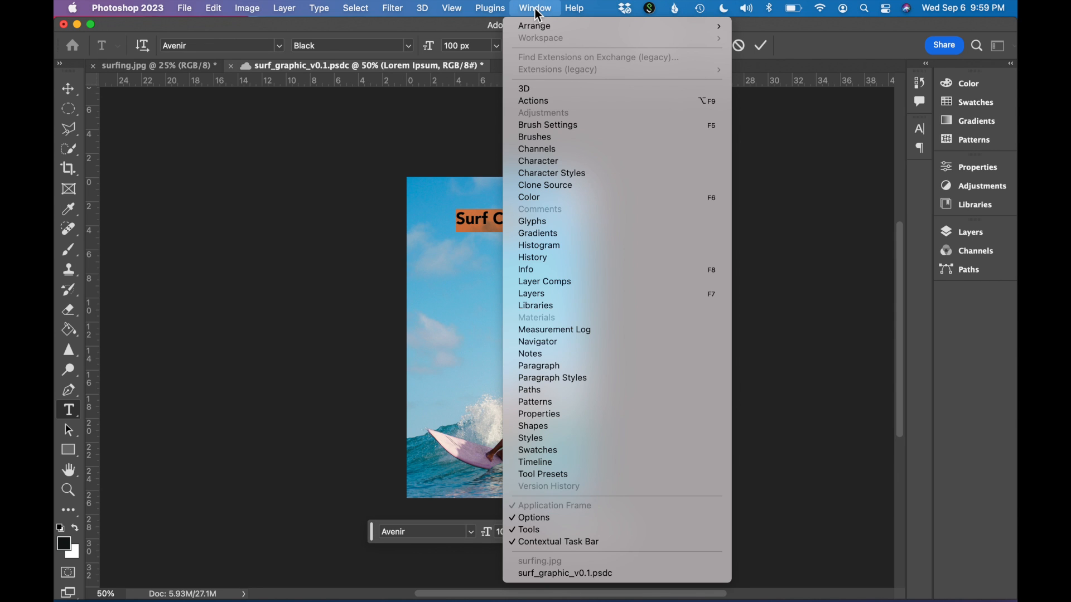
pyautogui.click(564, 168)
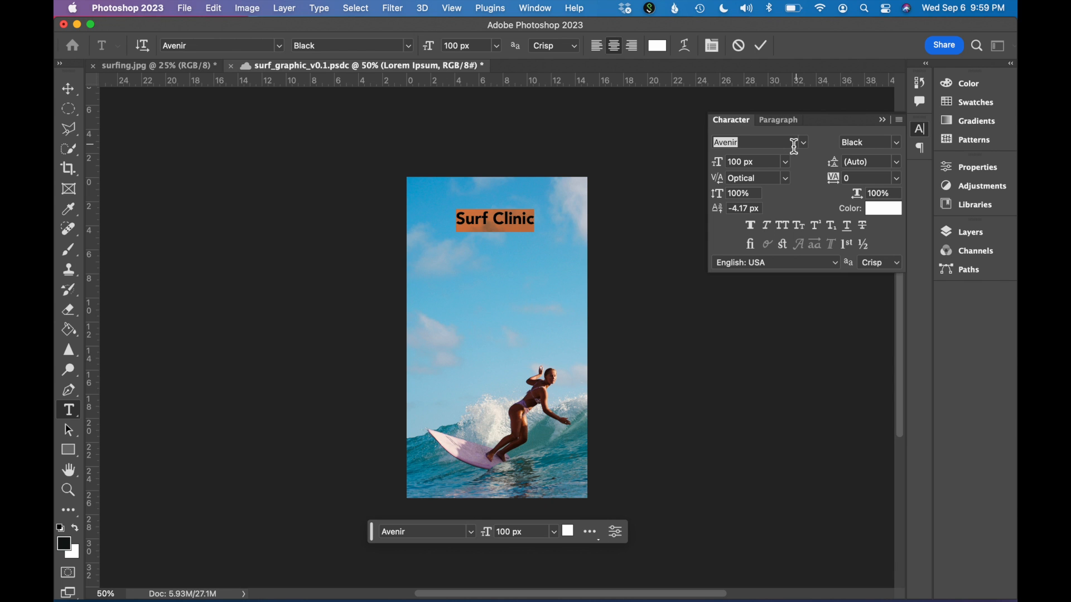
# Step: Set the selected title's font to Cheddar Gothic Rough
pyautogui.click(769, 143)
pyautogui.write('C')
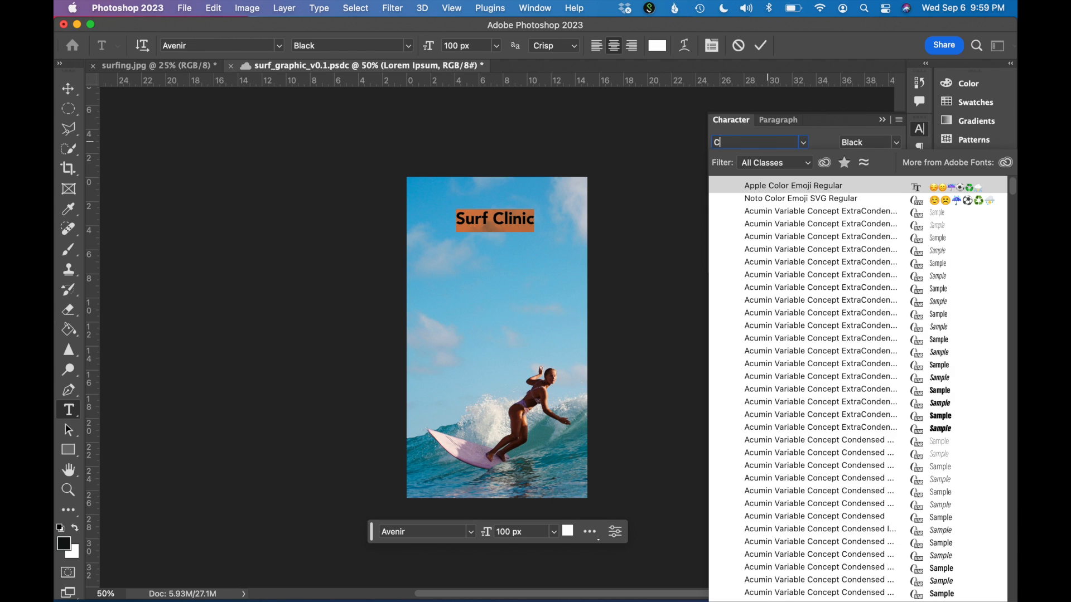
pyautogui.write('hed')
pyautogui.click(794, 186)
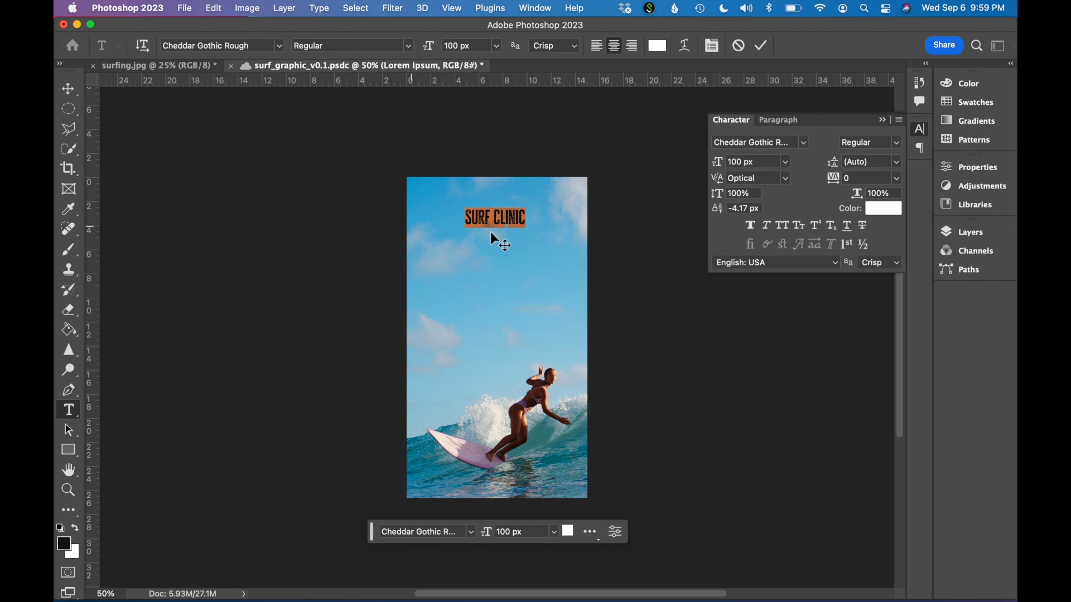
# Step: Enlarge the Surf Clinic title to a font size of 250 px
pyautogui.click(786, 162)
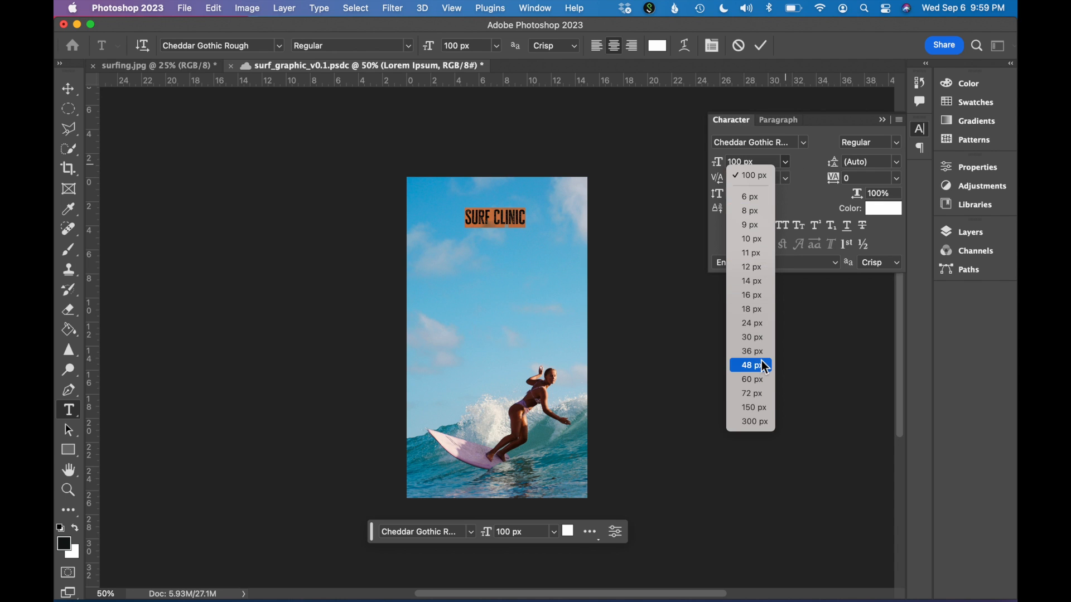
pyautogui.click(751, 422)
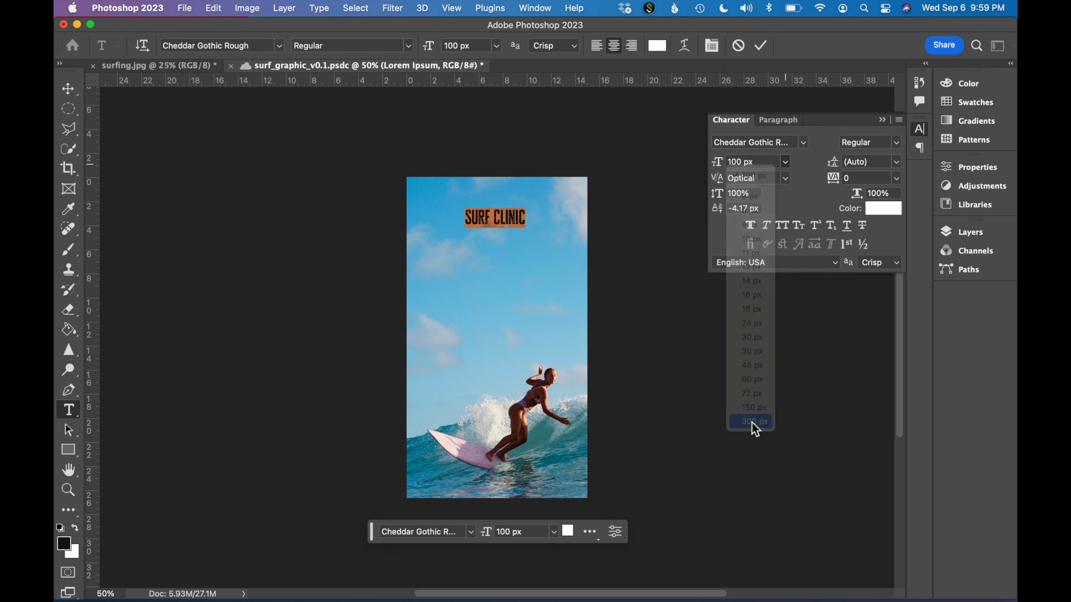
pyautogui.click(735, 161)
pyautogui.write('25')
pyautogui.press('Return')
pyautogui.moveTo(717, 163)
pyautogui.mouseDown()
pyautogui.moveTo(702, 170)
pyautogui.moveTo(719, 163)
pyautogui.mouseUp()
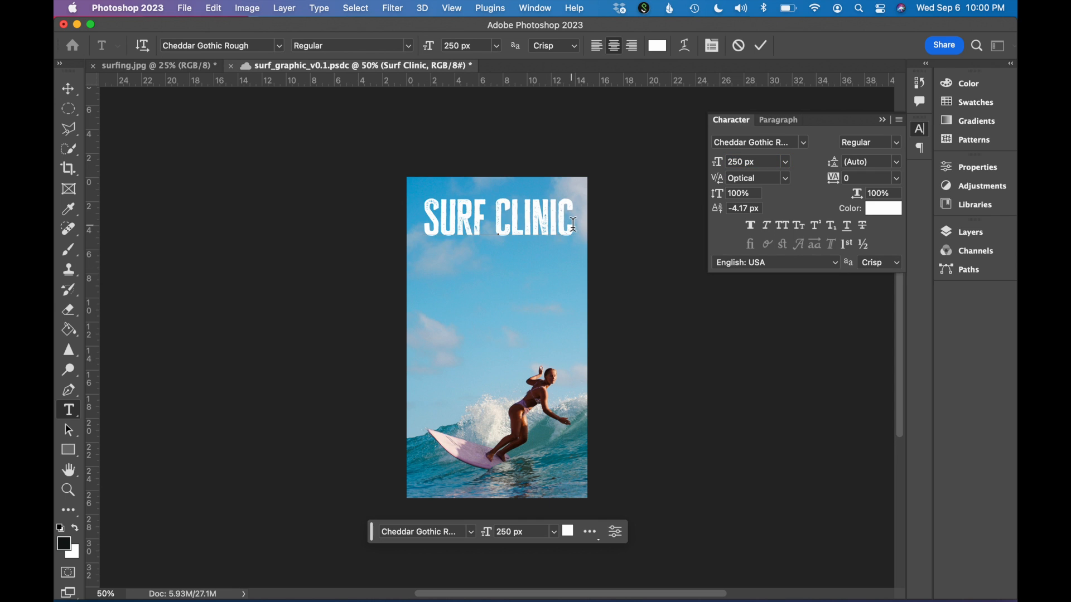
# Step: Recolour the whole Surf Clinic title bright lime green, baff00
pyautogui.moveTo(574, 223); pyautogui.dragTo(415, 217)
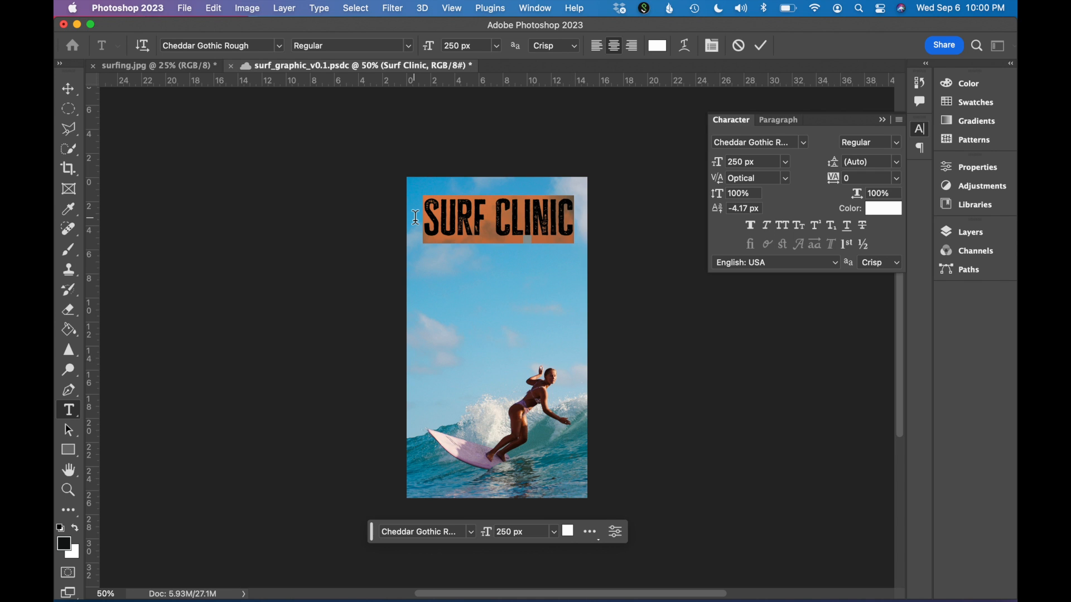
pyautogui.click(883, 210)
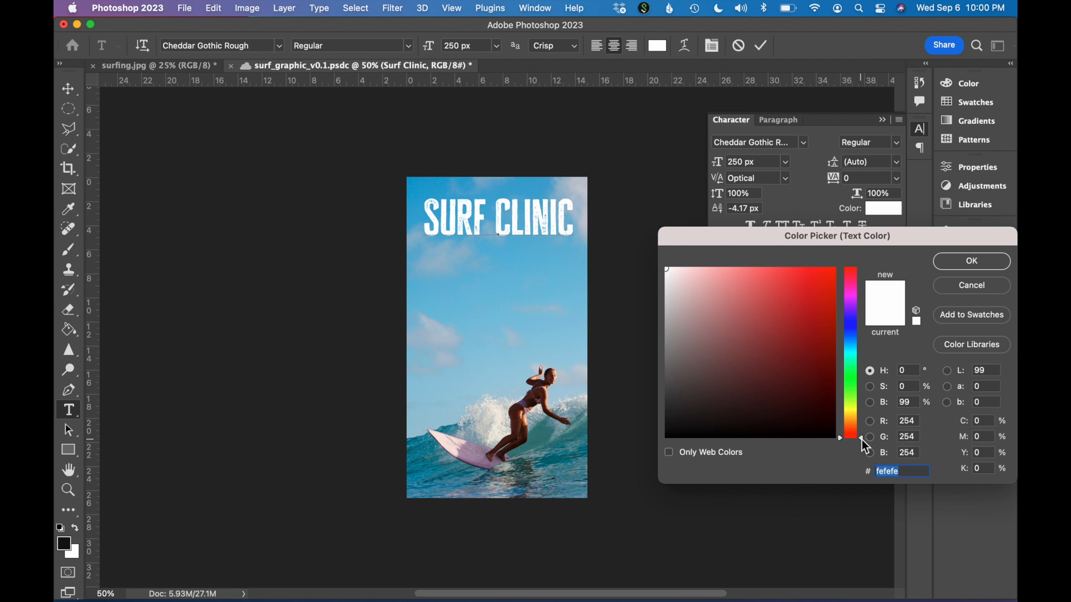
pyautogui.moveTo(861, 439); pyautogui.dragTo(859, 403)
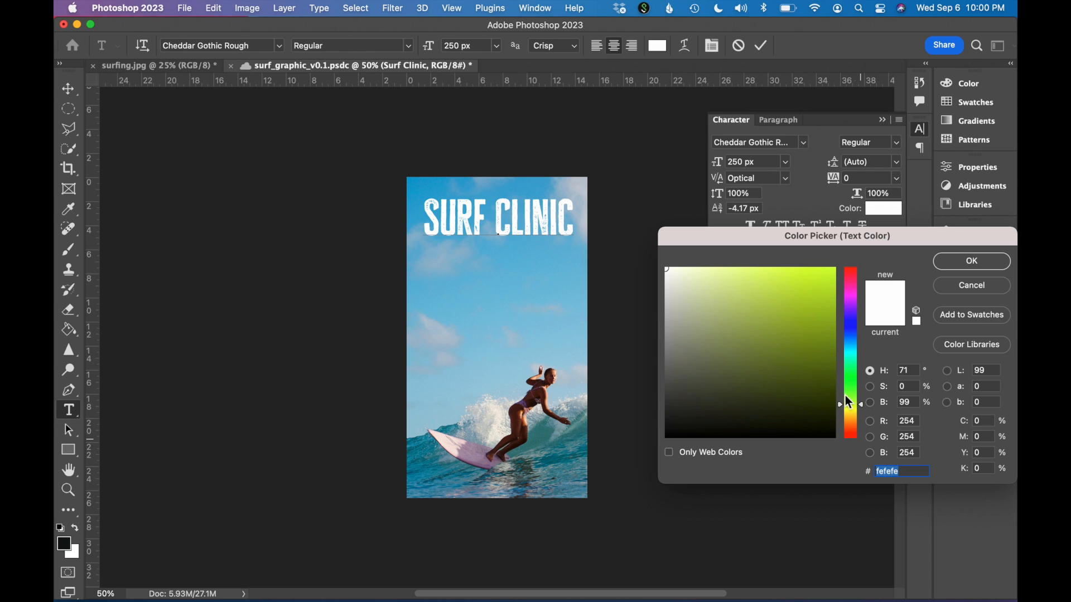
pyautogui.moveTo(865, 405); pyautogui.dragTo(861, 399)
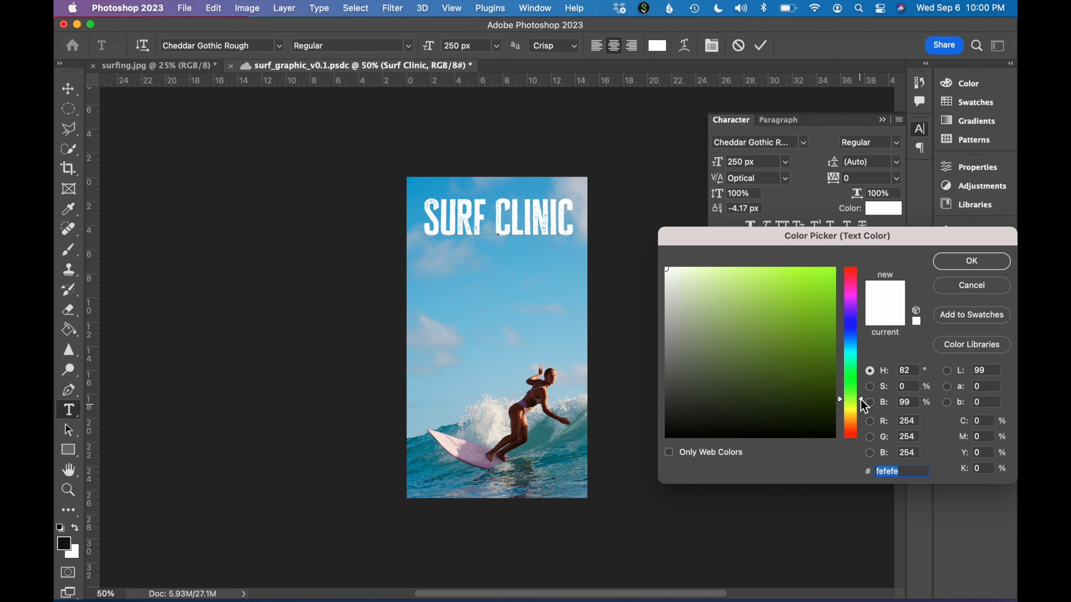
pyautogui.click(807, 335)
pyautogui.moveTo(811, 327); pyautogui.dragTo(835, 267)
pyautogui.moveTo(861, 400); pyautogui.dragTo(862, 402)
pyautogui.moveTo(811, 297); pyautogui.dragTo(841, 248)
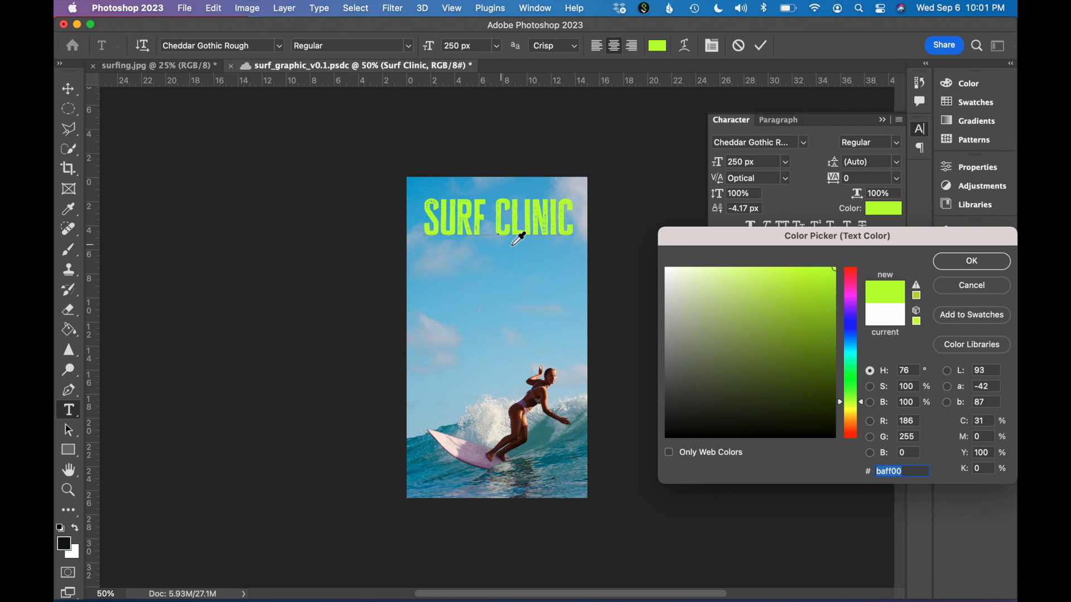
pyautogui.click(978, 258)
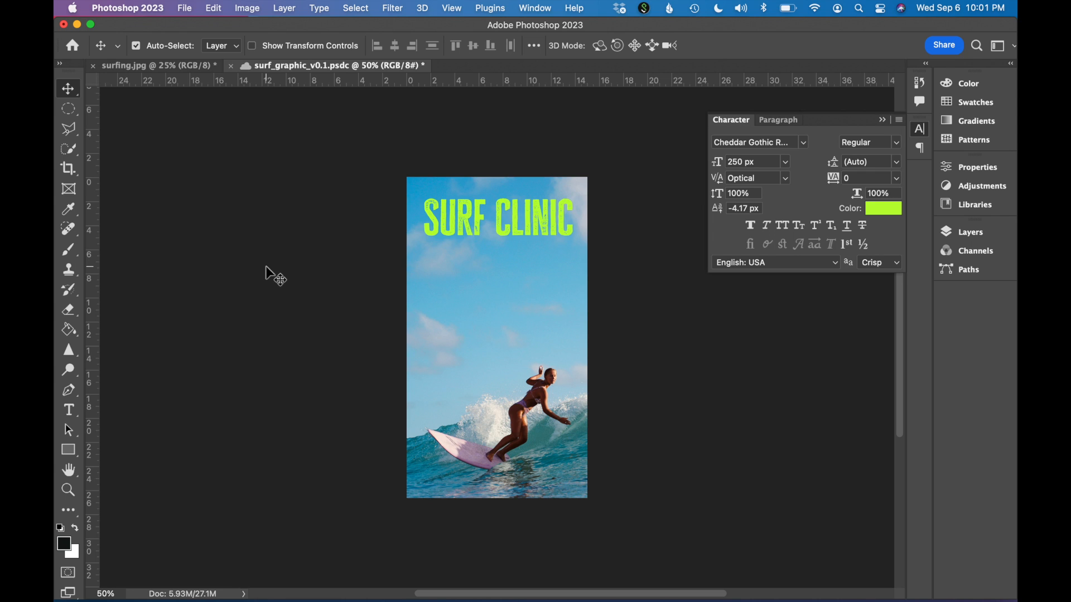
# Step: Draw a paragraph text box in the sky below the title, roughly as wide as the title
pyautogui.click(69, 410)
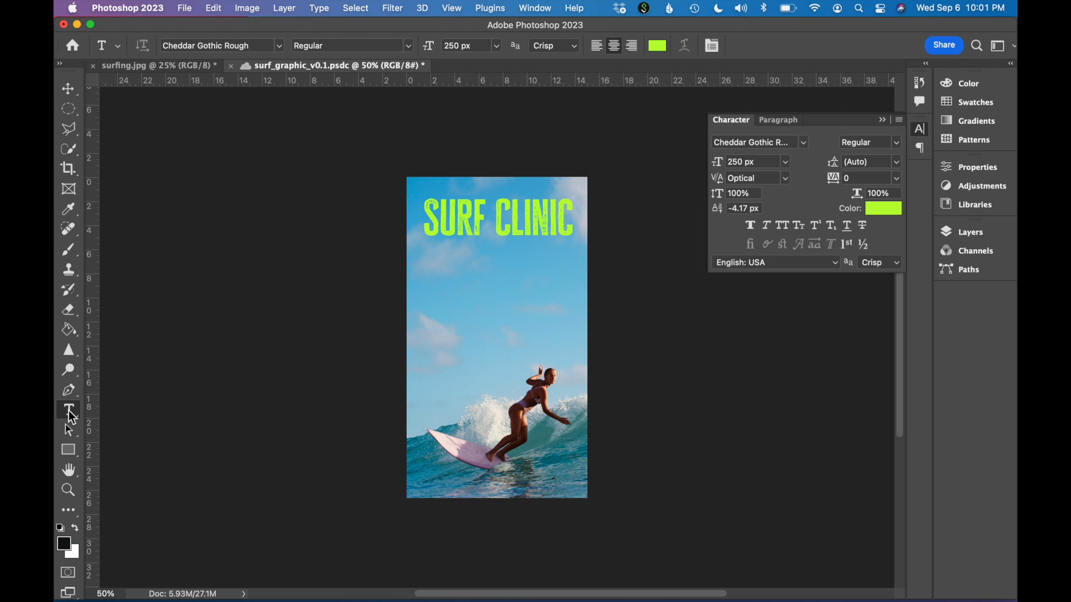
pyautogui.moveTo(430, 263); pyautogui.dragTo(542, 312)
pyautogui.moveTo(571, 311); pyautogui.dragTo(571, 312)
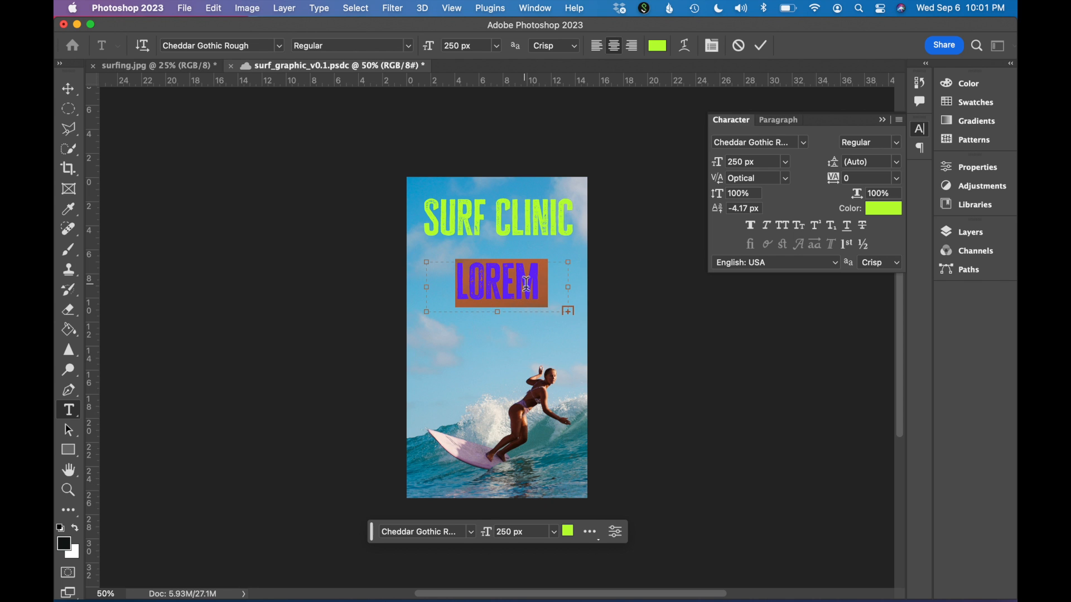
# Step: Set the new text box's font to Avenir at 87 px
pyautogui.click(803, 143)
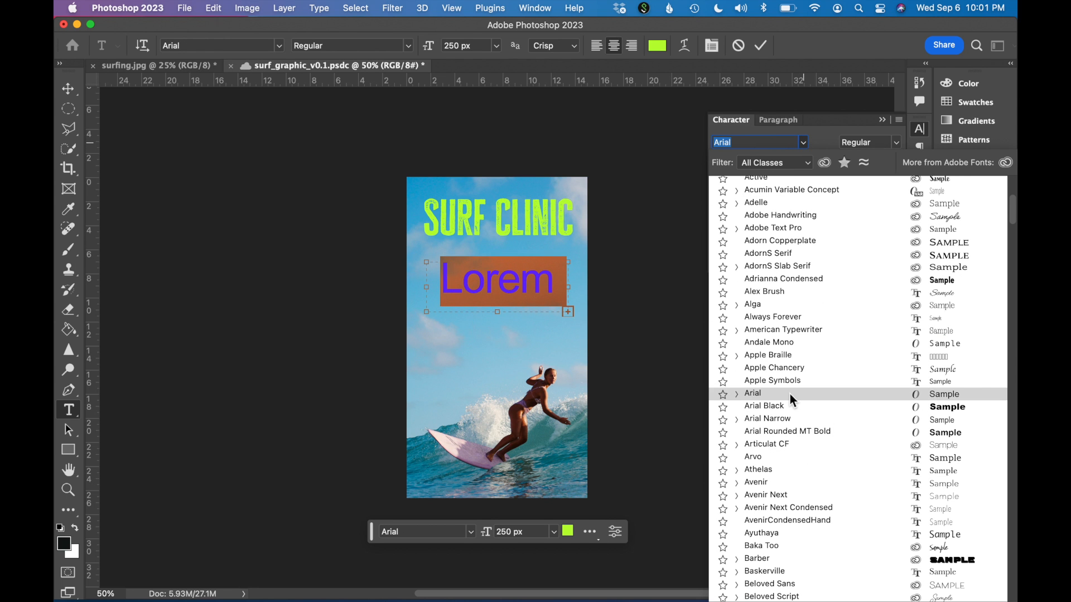
pyautogui.click(786, 487)
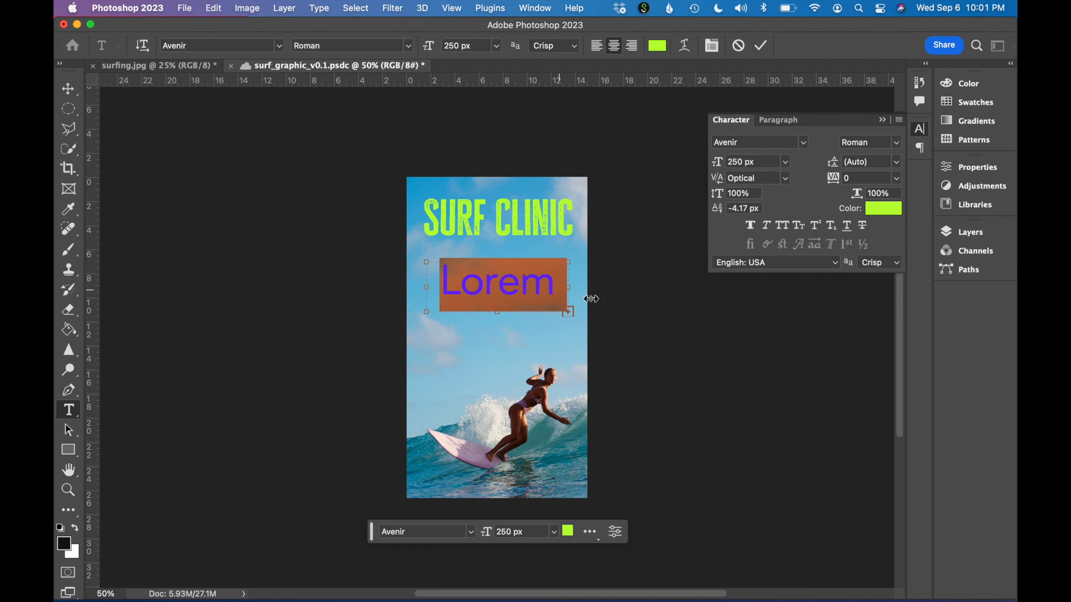
pyautogui.moveTo(721, 166); pyautogui.dragTo(609, 171)
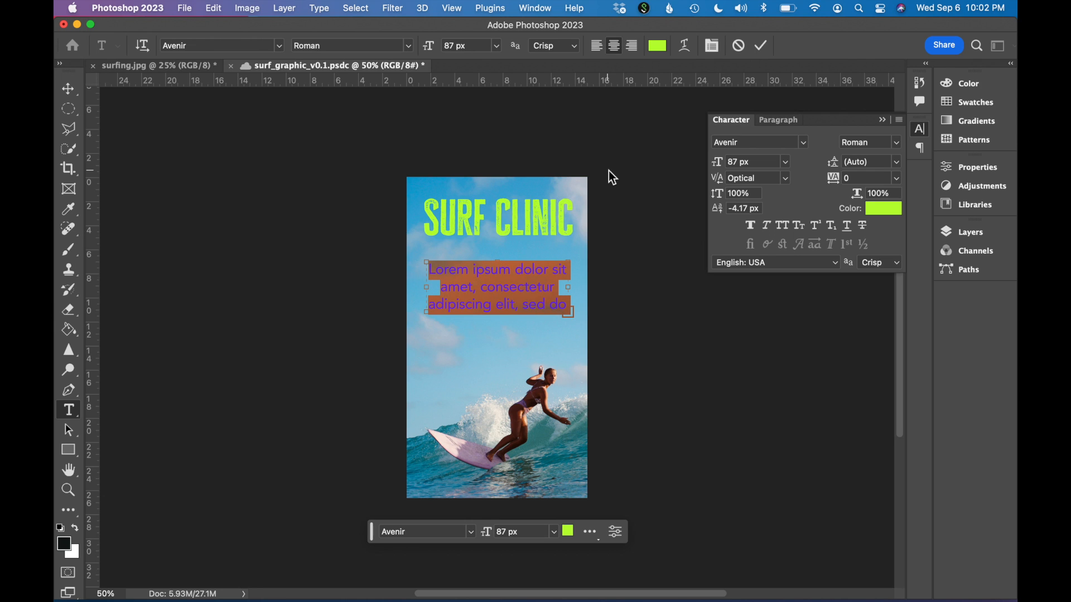
# Step: Fill the text box with two lines: "Grand Hyatt Resort" and "Saturday, October 3"
pyautogui.write('Grand Hyatt Reso')
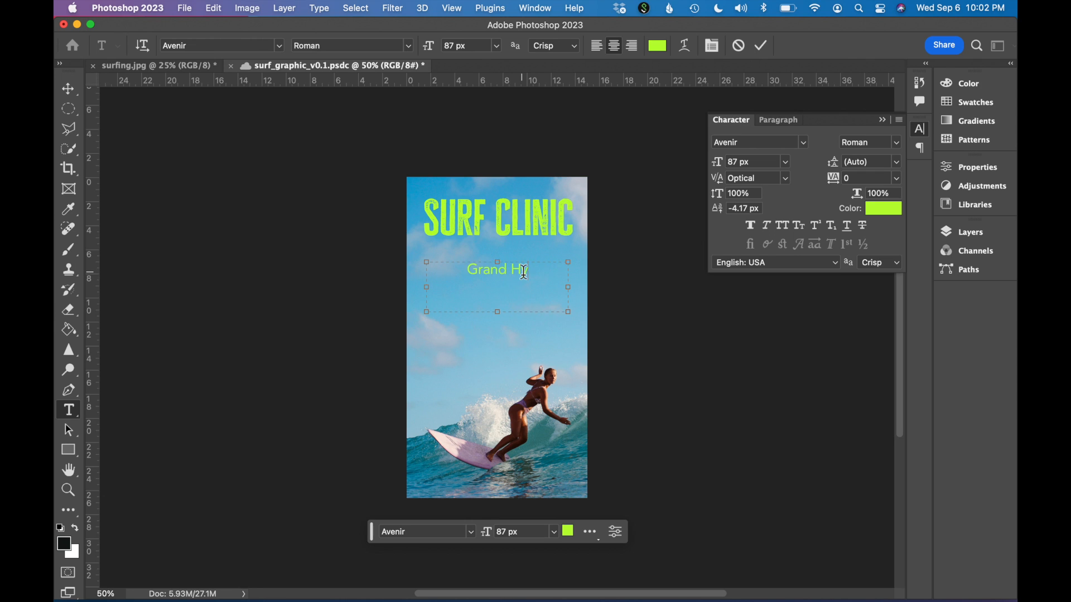
pyautogui.write('rt')
pyautogui.press('Return')
pyautogui.write('Saturday, October 3')
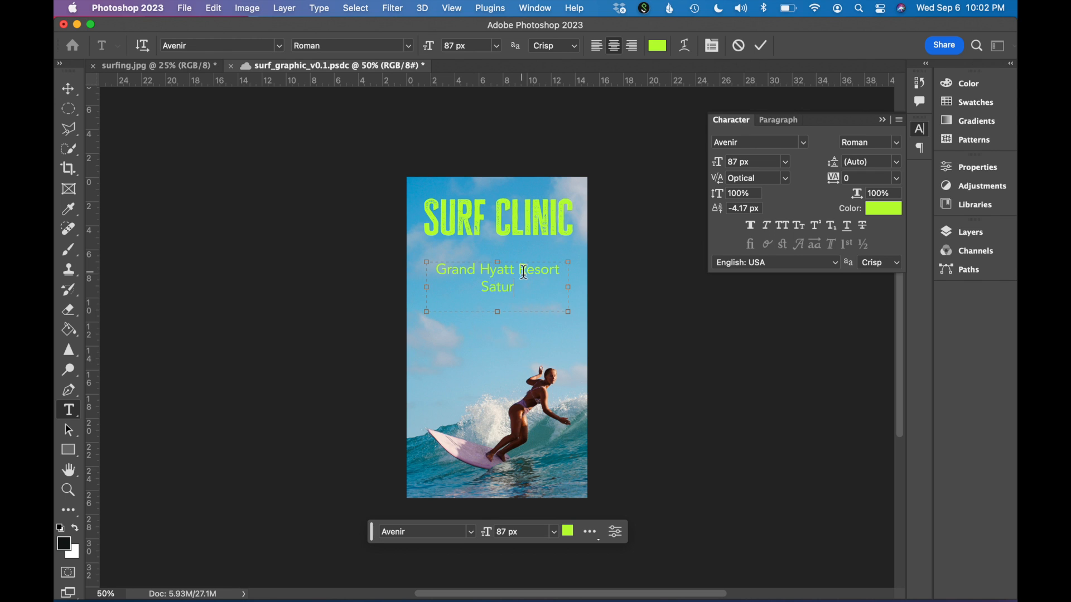
# Step: Recolour both lines of event details white, ffffff, and set their Avenir style to Black
pyautogui.press('super+a')
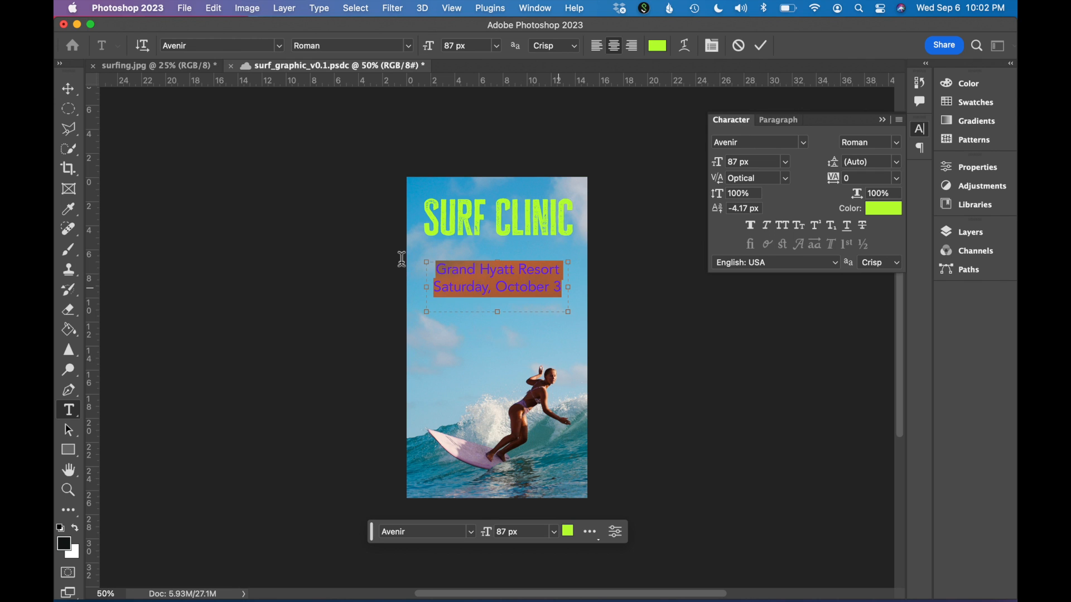
pyautogui.click(515, 286)
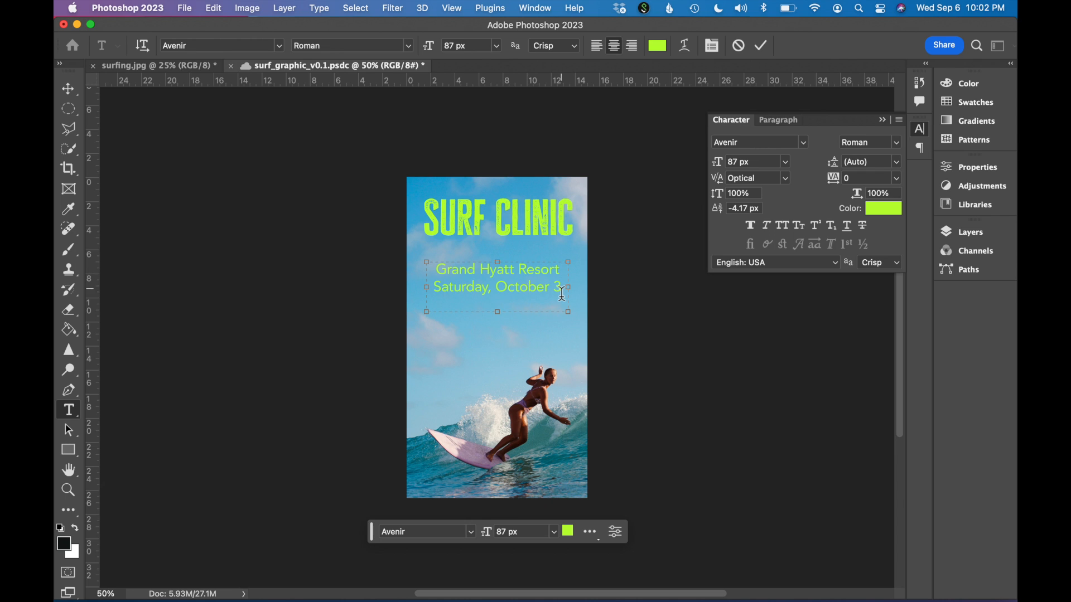
pyautogui.moveTo(561, 288); pyautogui.dragTo(417, 262)
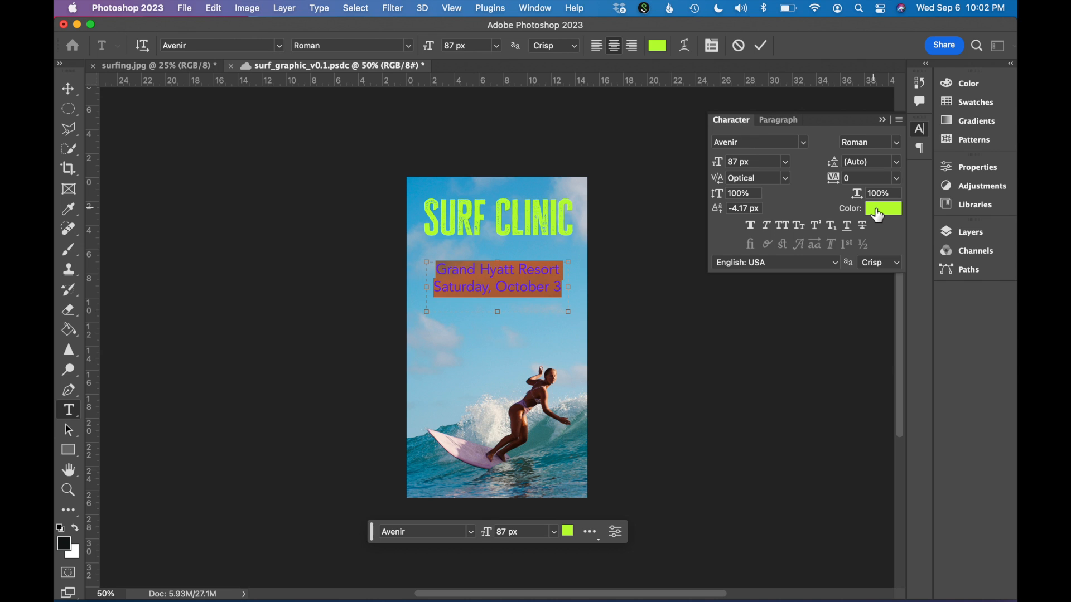
pyautogui.click(877, 210)
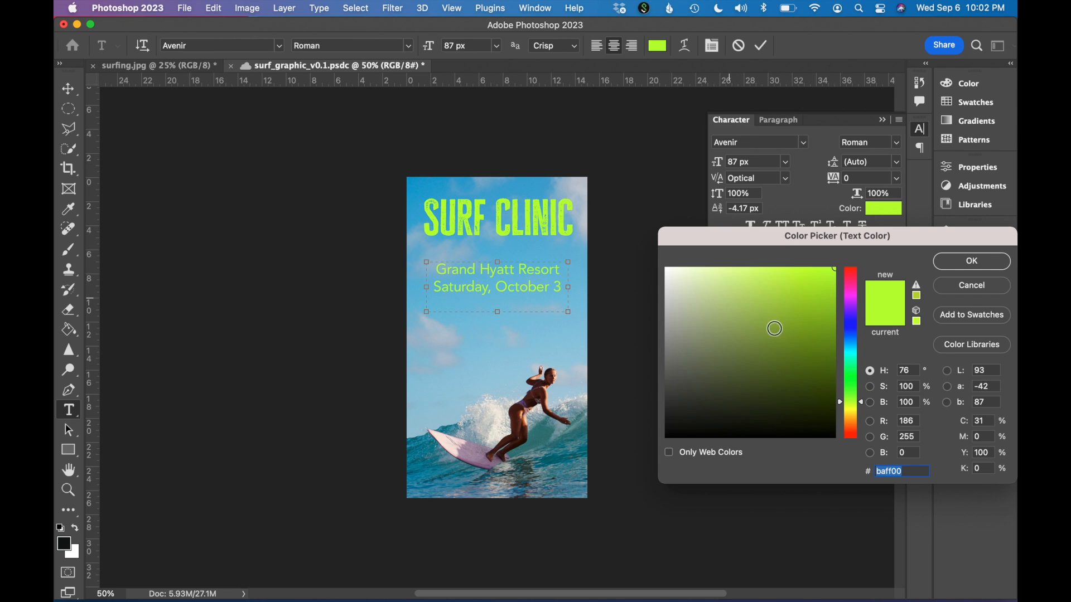
pyautogui.click(753, 348)
pyautogui.moveTo(753, 348); pyautogui.dragTo(654, 258)
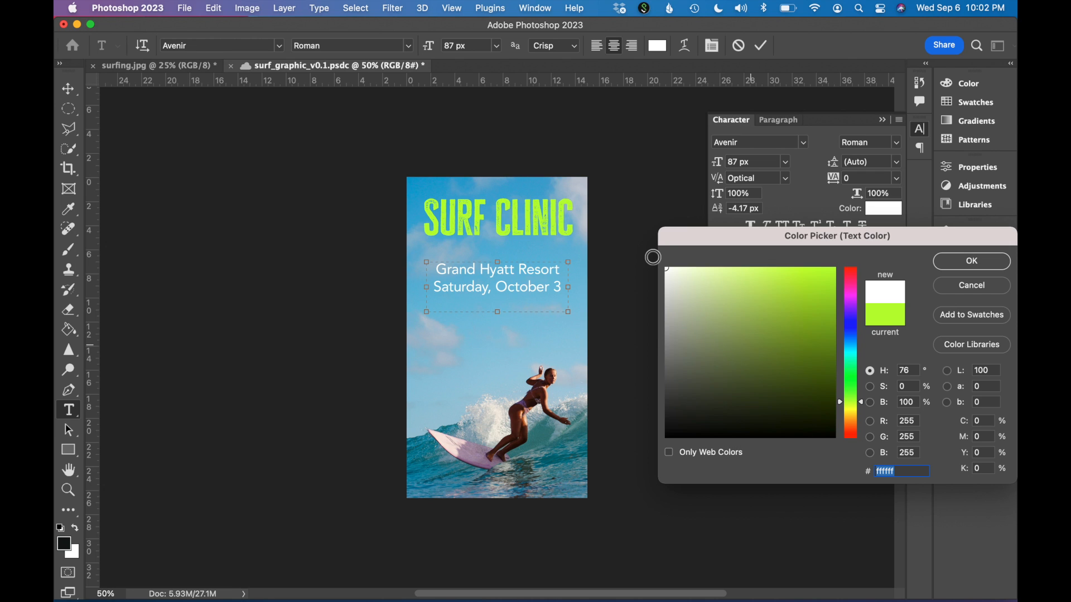
pyautogui.click(975, 261)
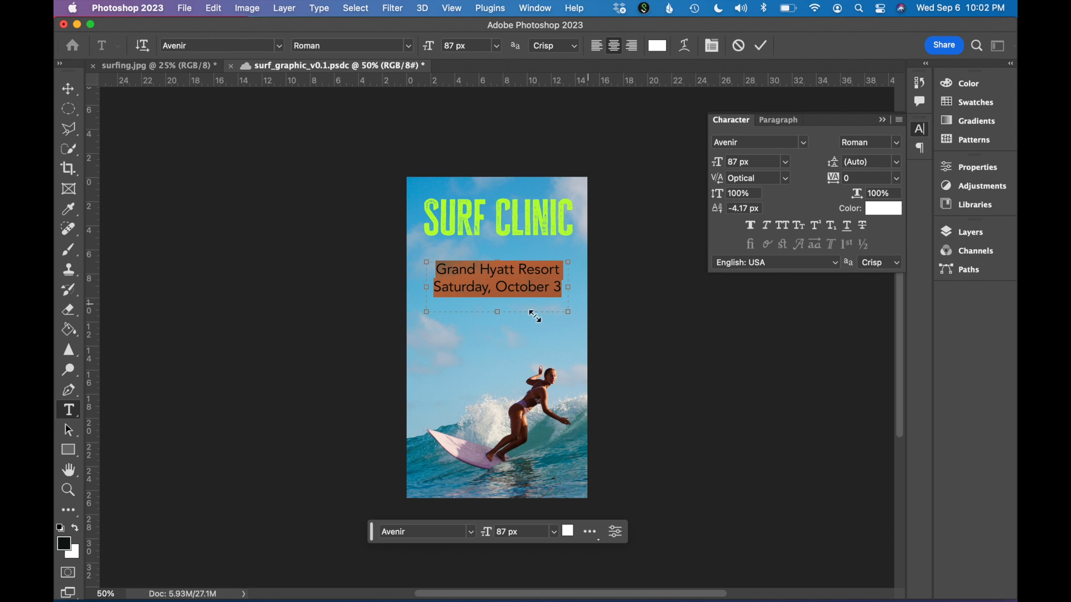
pyautogui.click(900, 144)
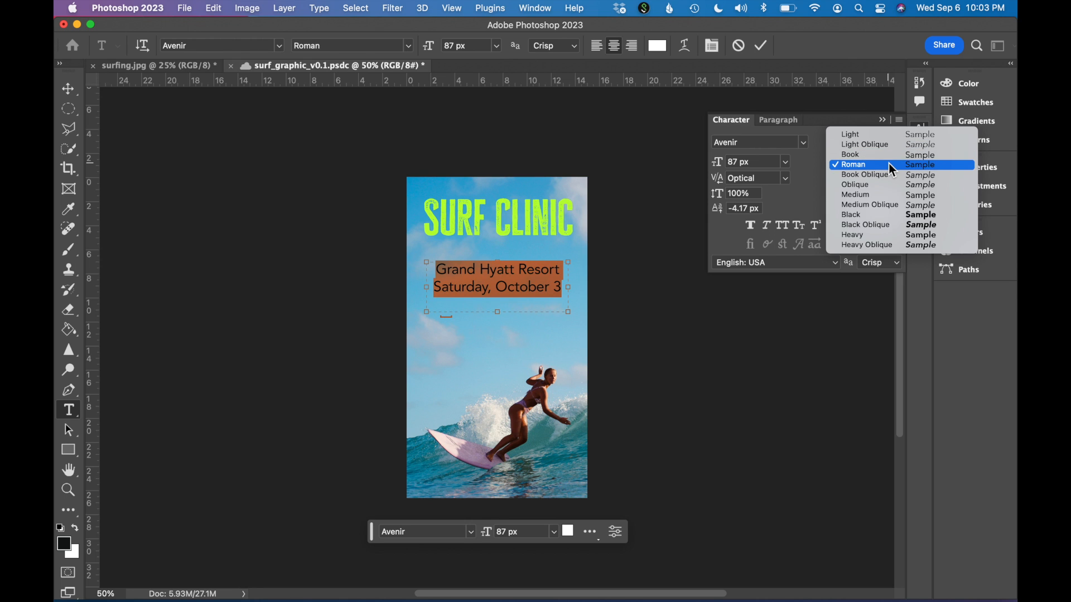
pyautogui.click(865, 216)
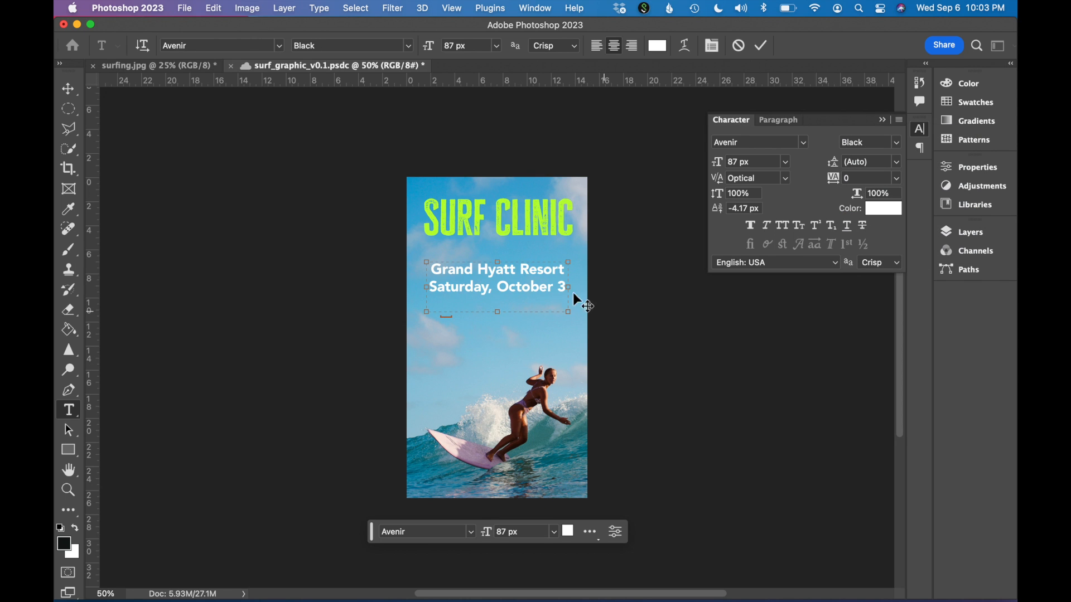
# Step: Set both lines of the event details to a font size of 80 px
pyautogui.press('super+a')
pyautogui.click(750, 161)
pyautogui.write('80')
pyautogui.press('Return')
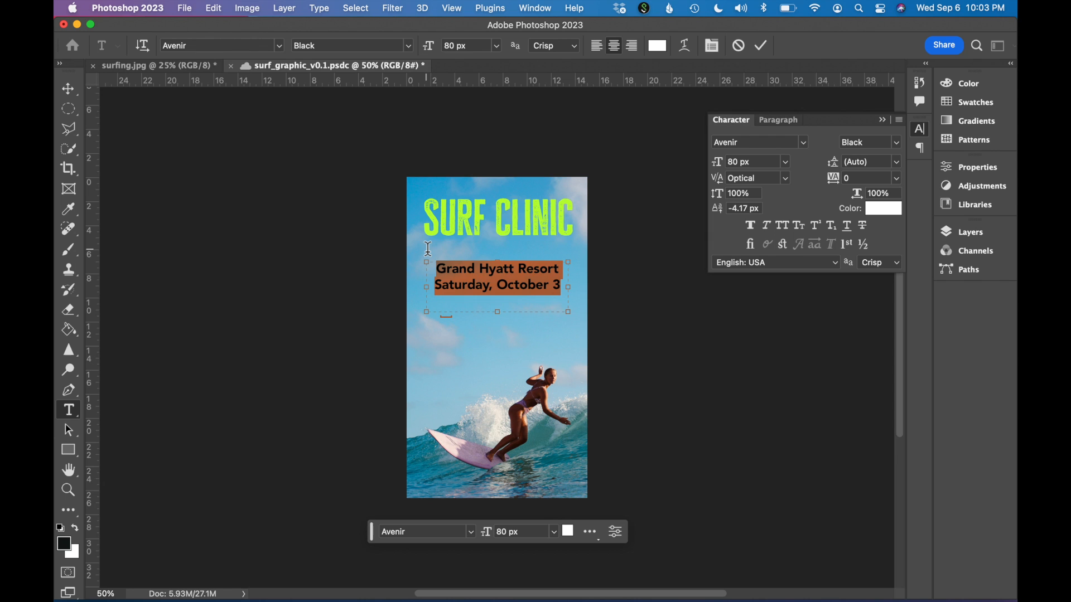
# Step: Move the event details up closer beneath the title and set their leading to 101 px
pyautogui.click(773, 122)
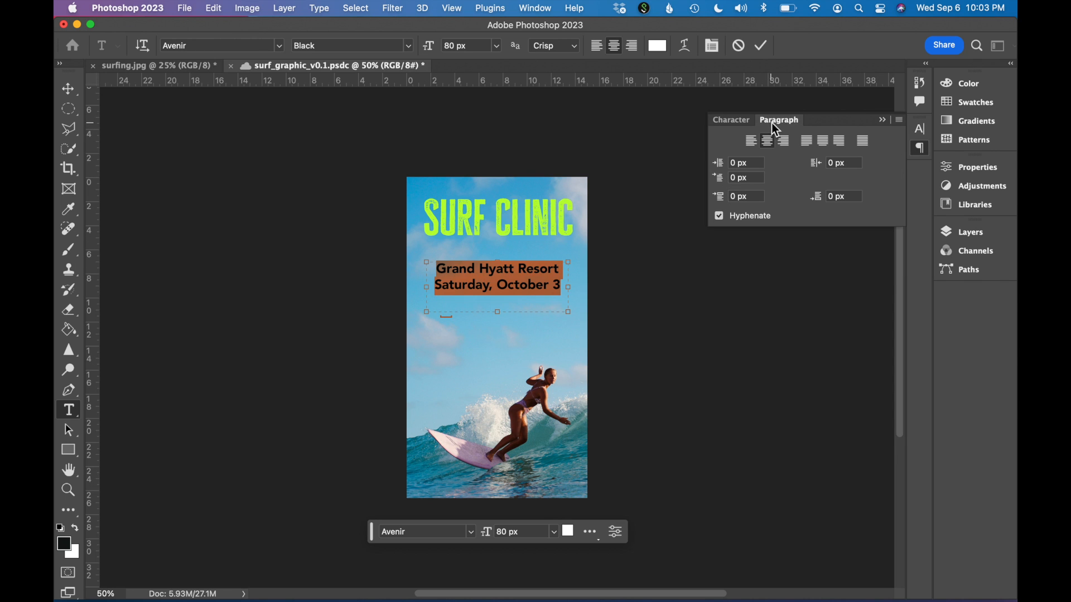
pyautogui.click(542, 8)
pyautogui.click(543, 365)
pyautogui.click(67, 92)
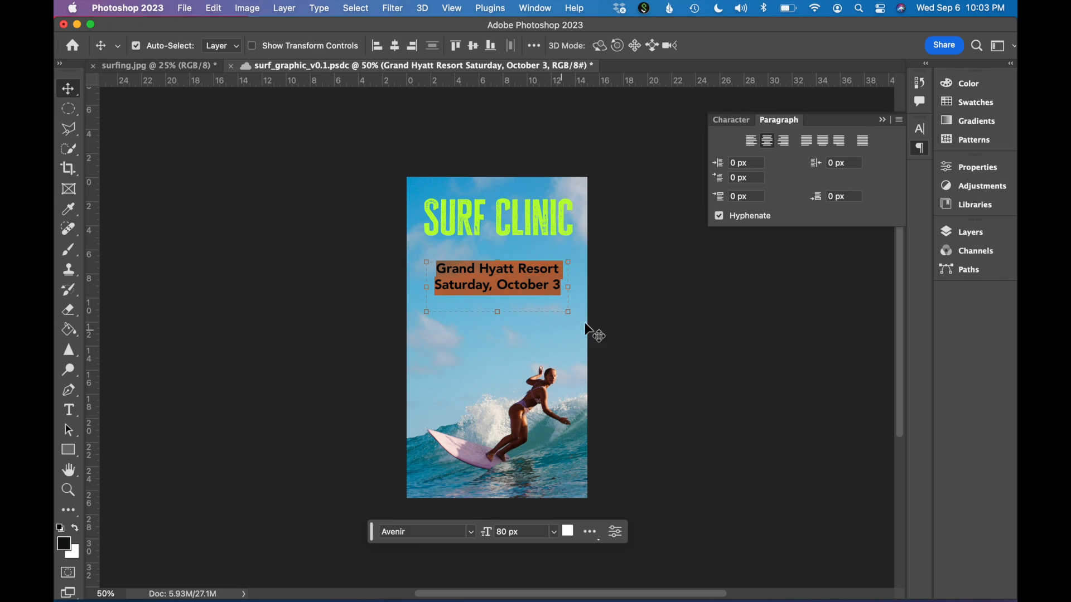
pyautogui.moveTo(519, 266); pyautogui.dragTo(409, 248)
pyautogui.click(69, 411)
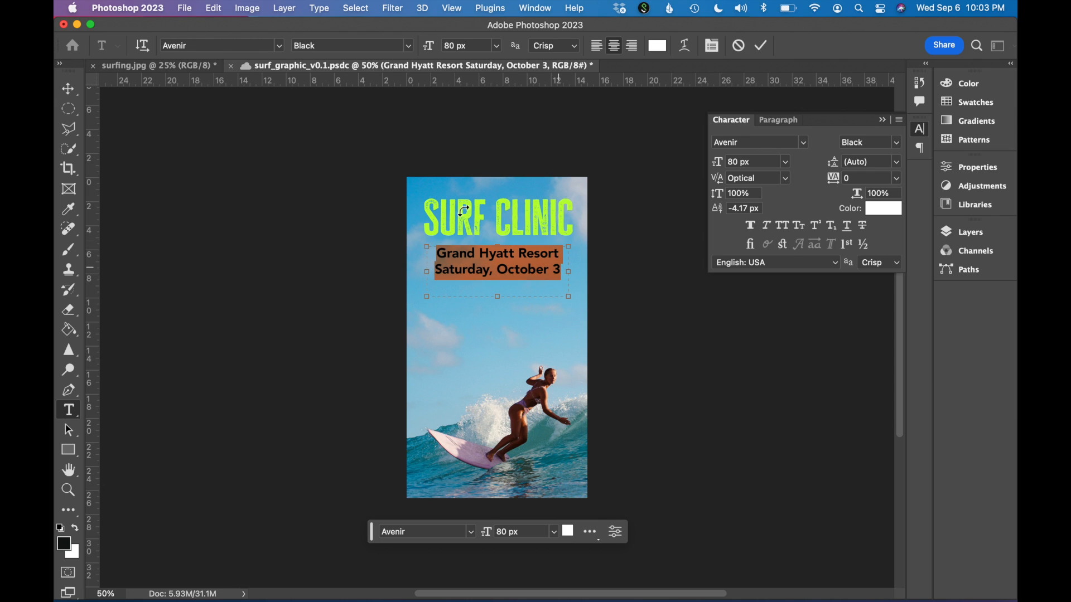
pyautogui.moveTo(839, 167)
pyautogui.mouseDown()
pyautogui.moveTo(859, 166)
pyautogui.moveTo(837, 163)
pyautogui.mouseUp()
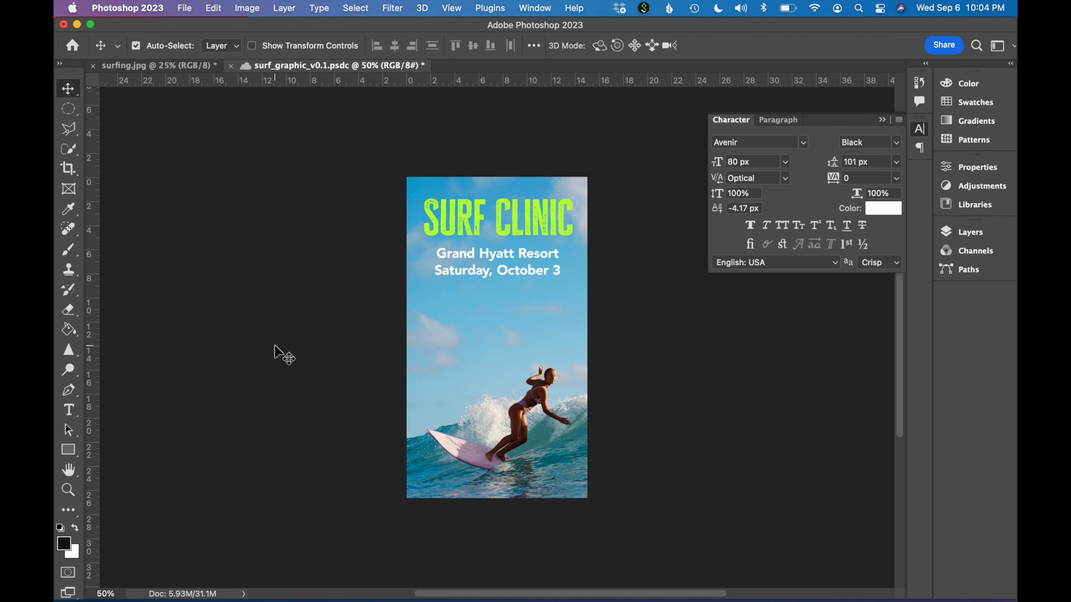
# Step: Draw a paragraph text box below the event details, slightly wider than the title, and set its placeholder text to 66 px
pyautogui.click(71, 409)
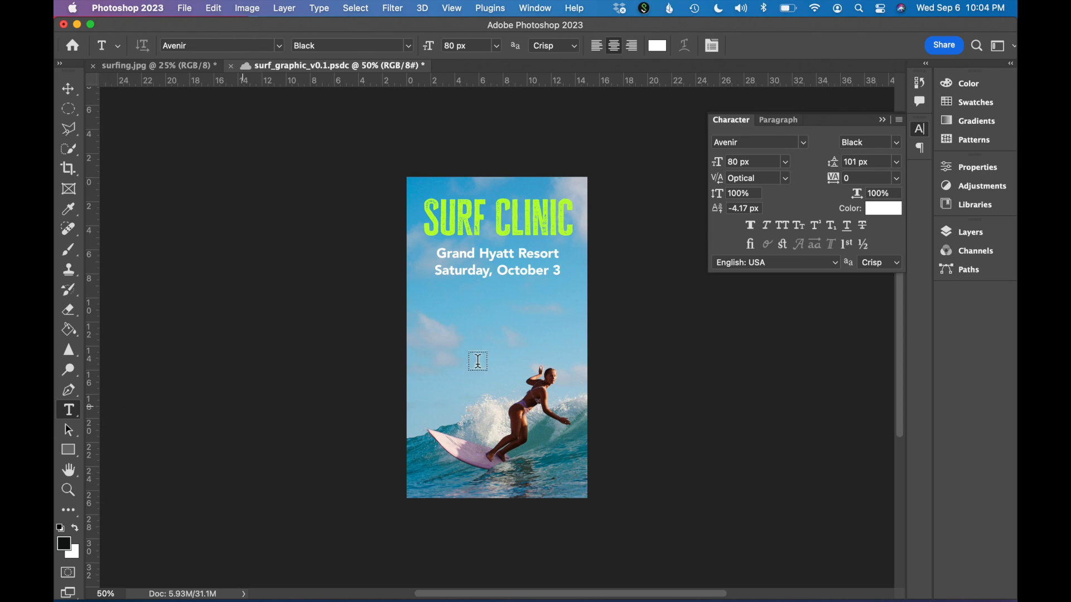
pyautogui.moveTo(420, 297); pyautogui.dragTo(579, 381)
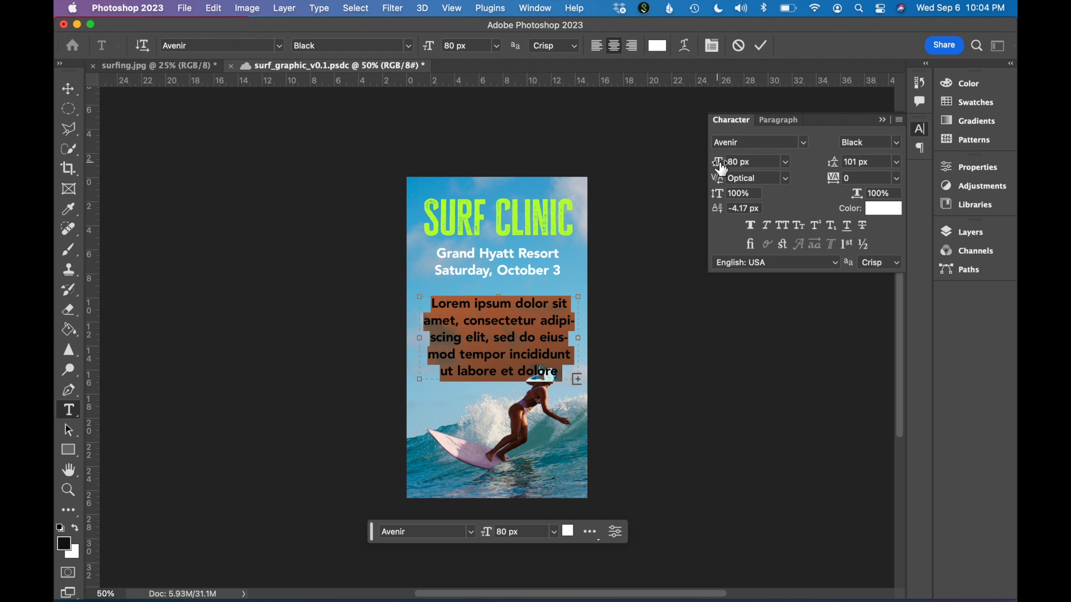
pyautogui.moveTo(722, 168); pyautogui.dragTo(711, 170)
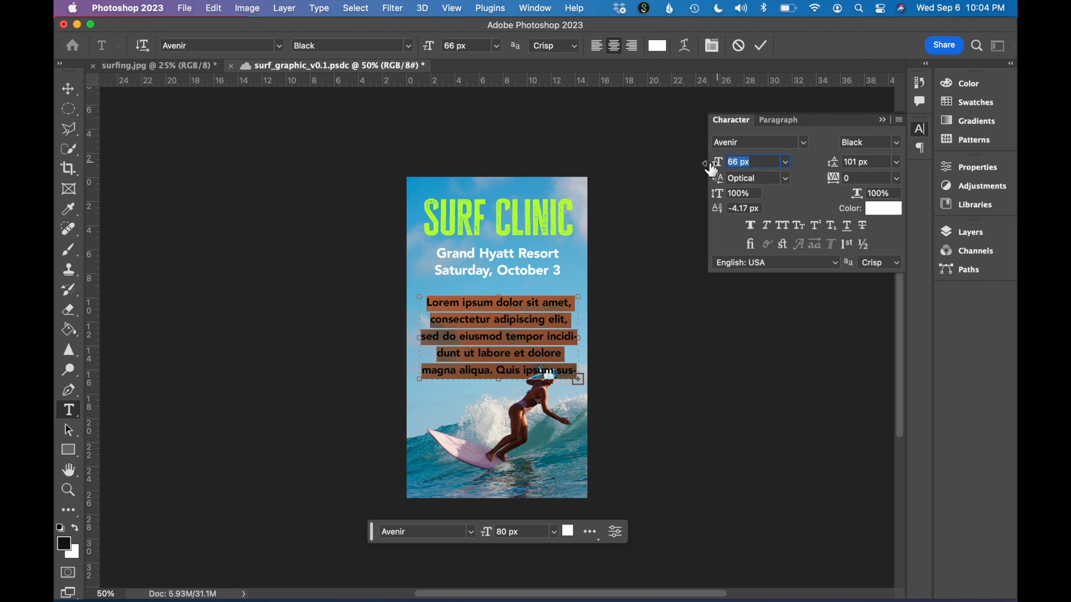
# Step: Set the placeholder paragraph's Avenir style to Medium
pyautogui.click(901, 148)
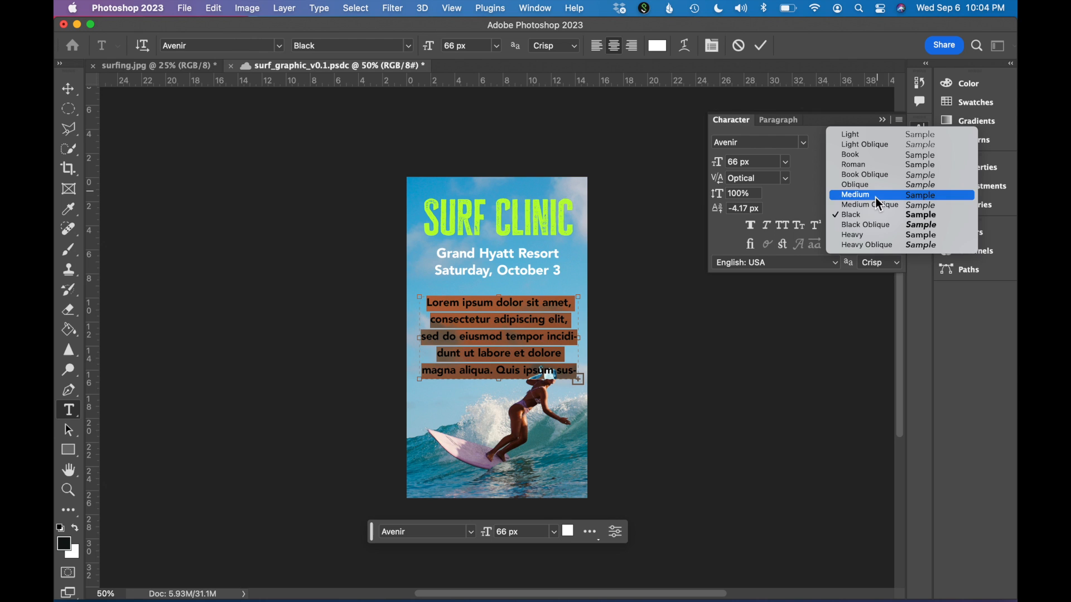
pyautogui.click(873, 169)
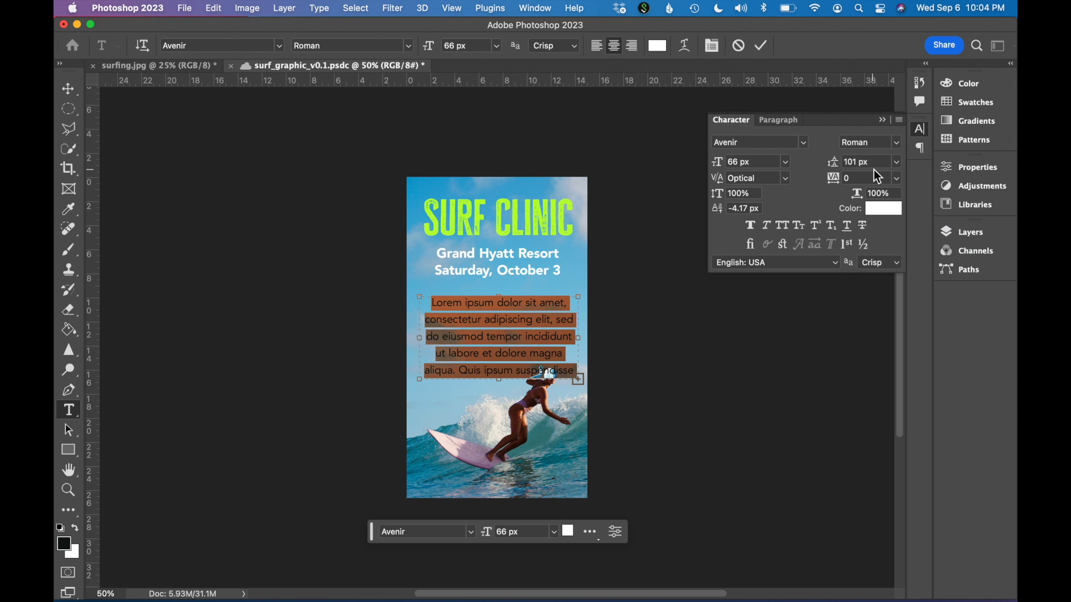
pyautogui.click(898, 146)
pyautogui.click(873, 196)
# Step: Shorten the placeholder text box so it ends above the surfer's head, and set its leading to 87 px
pyautogui.moveTo(501, 381); pyautogui.dragTo(501, 351)
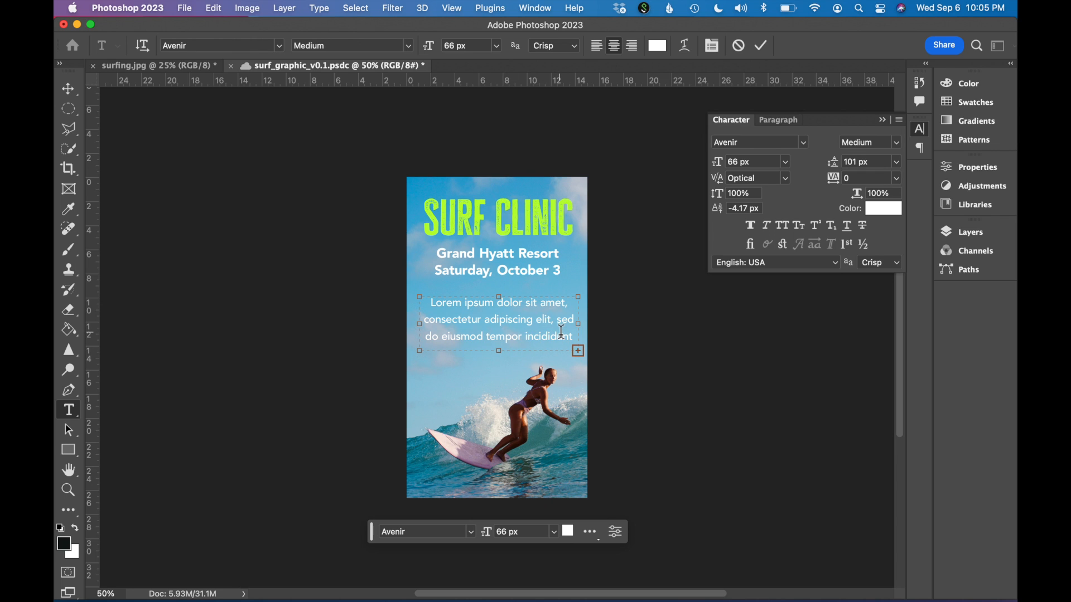
pyautogui.press('super+a')
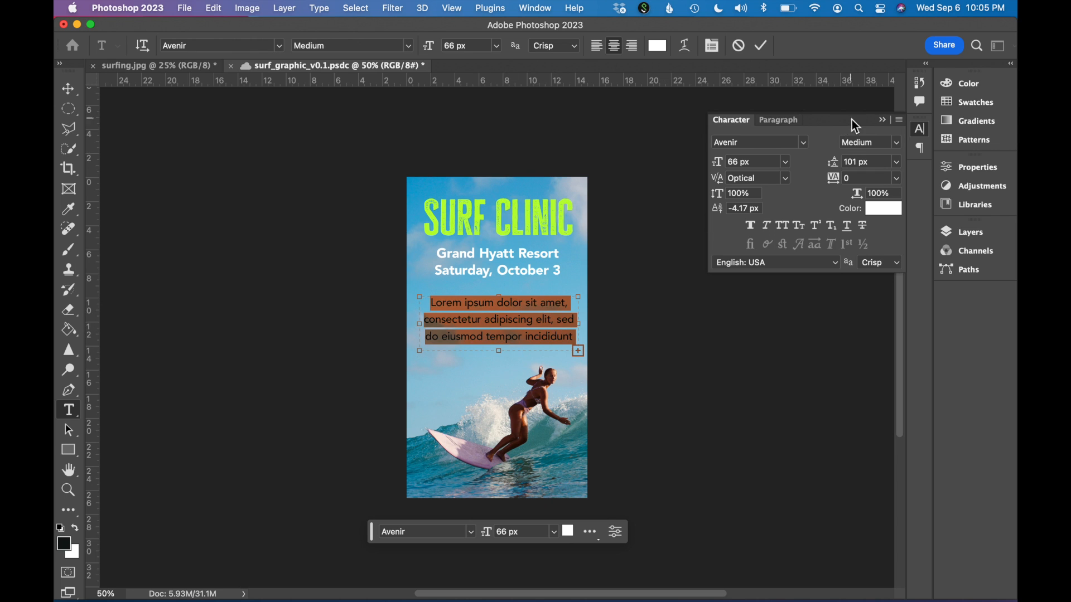
pyautogui.moveTo(834, 163); pyautogui.dragTo(829, 163)
pyautogui.moveTo(543, 333); pyautogui.dragTo(540, 332)
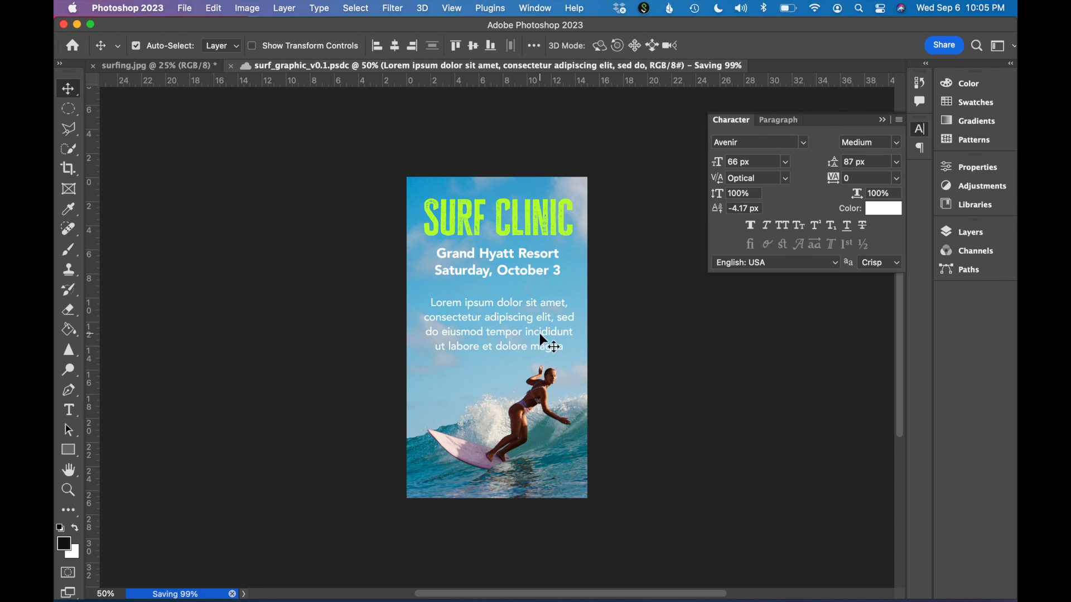
pyautogui.click(831, 409)
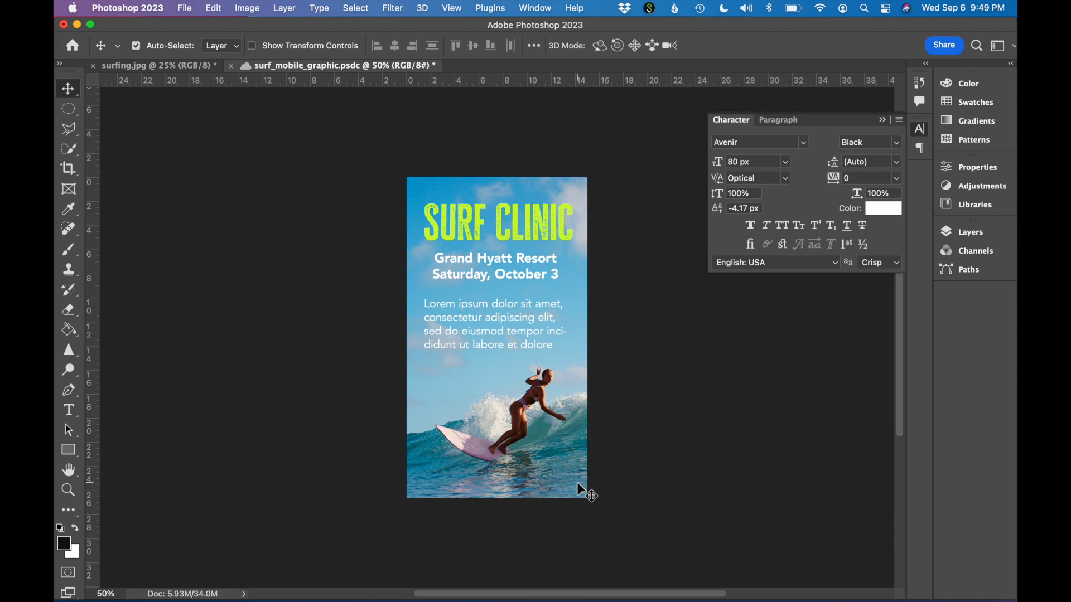
# Step: Switch to Finder, preview halftone_dot_textures.jpeg and place it into the surf graphic
pyautogui.click(115, 568)
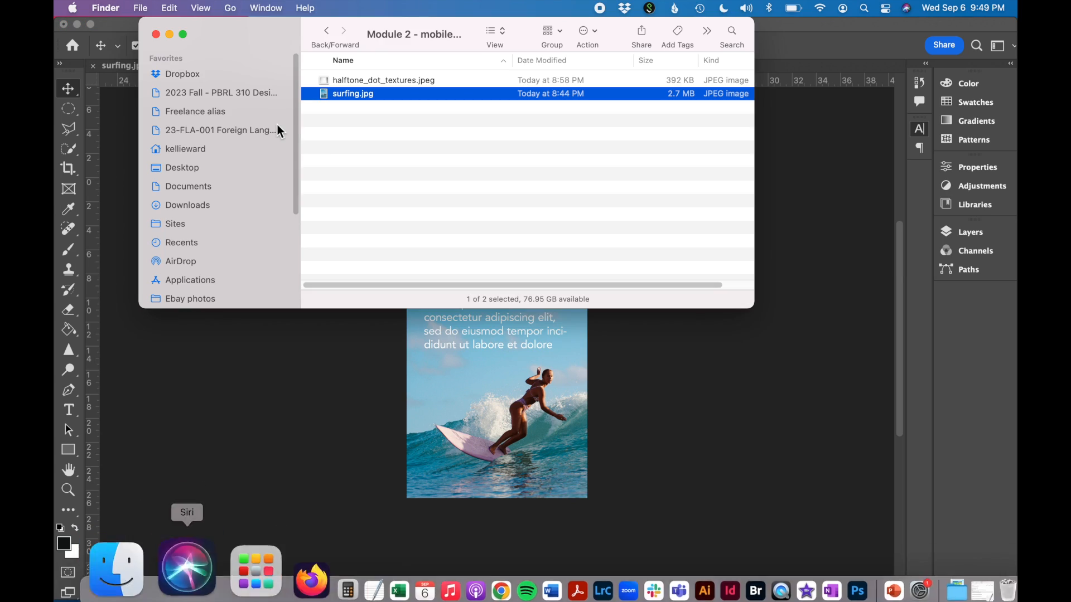
pyautogui.click(382, 81)
pyautogui.press('space')
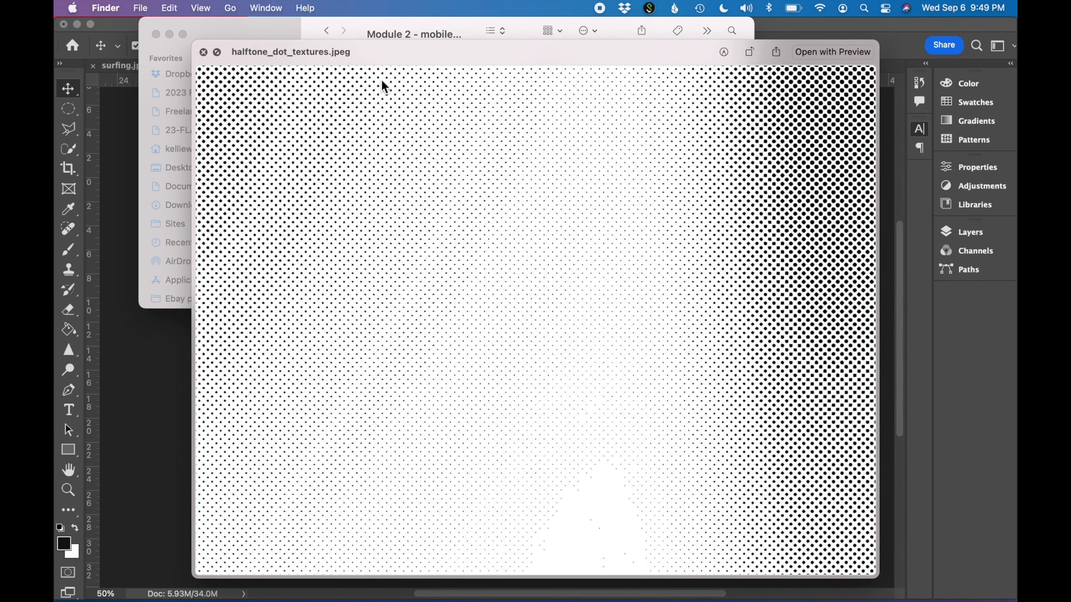
pyautogui.press('space')
pyautogui.moveTo(355, 82); pyautogui.dragTo(494, 434)
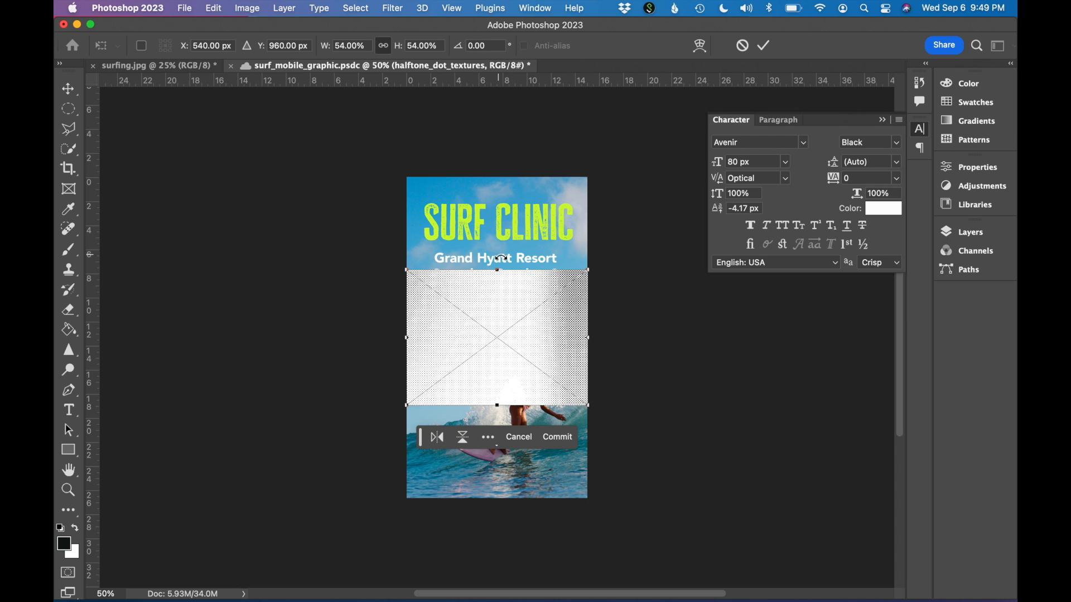
# Step: Rotate the placed halftone texture a quarter turn clockwise and scale it to cover the whole artboard
pyautogui.moveTo(588, 406); pyautogui.dragTo(462, 529)
pyautogui.moveTo(462, 529); pyautogui.dragTo(451, 522)
# Step: Set the halftone_dot_textures layer's blend mode to Multiply
pyautogui.click(967, 233)
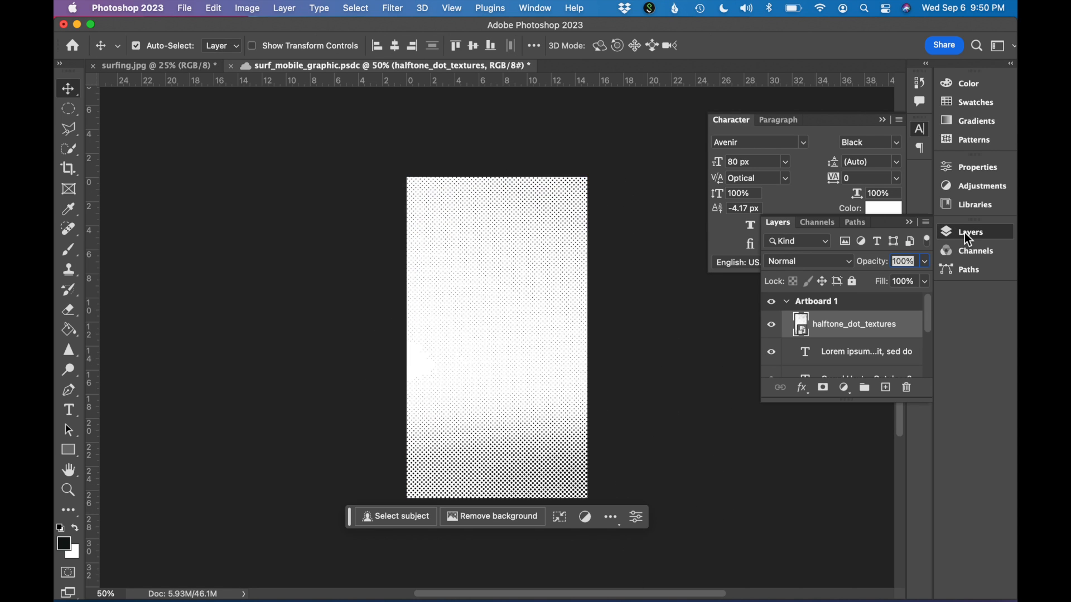
pyautogui.moveTo(890, 405); pyautogui.dragTo(888, 531)
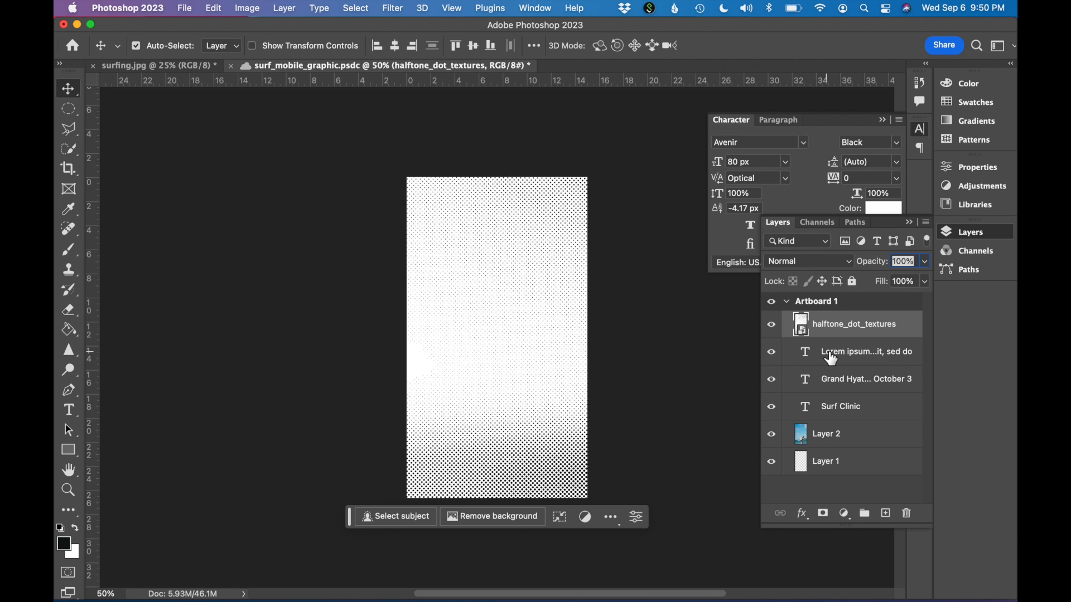
pyautogui.click(801, 262)
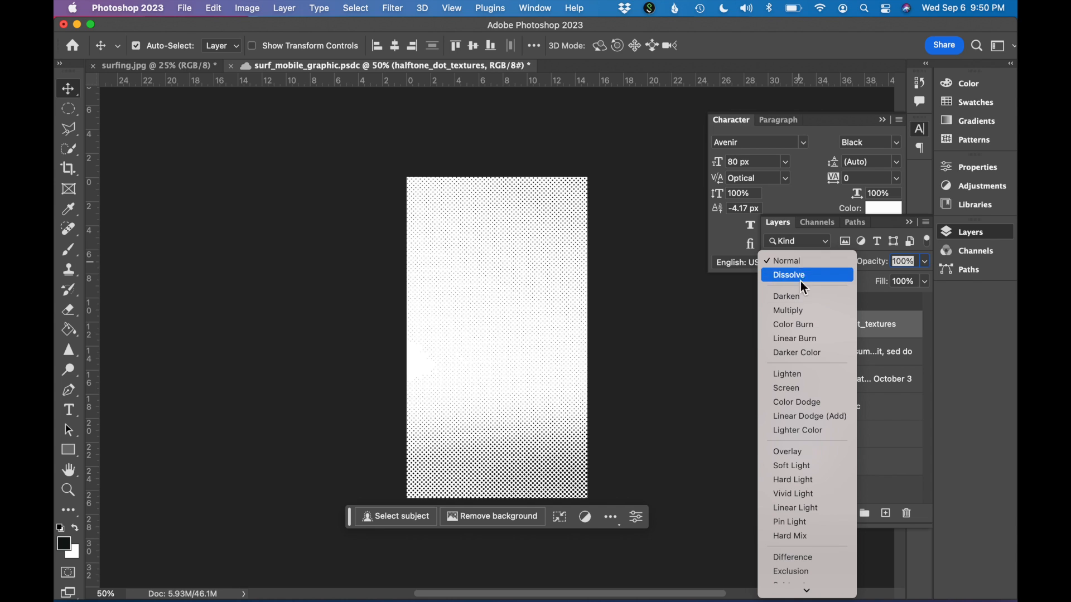
pyautogui.click(894, 336)
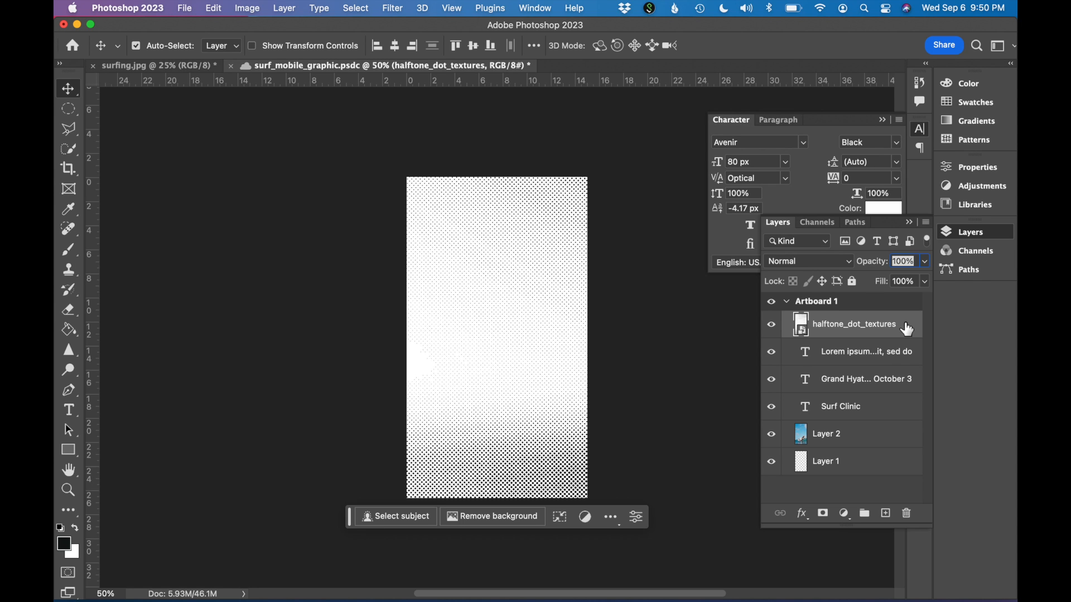
pyautogui.click(817, 262)
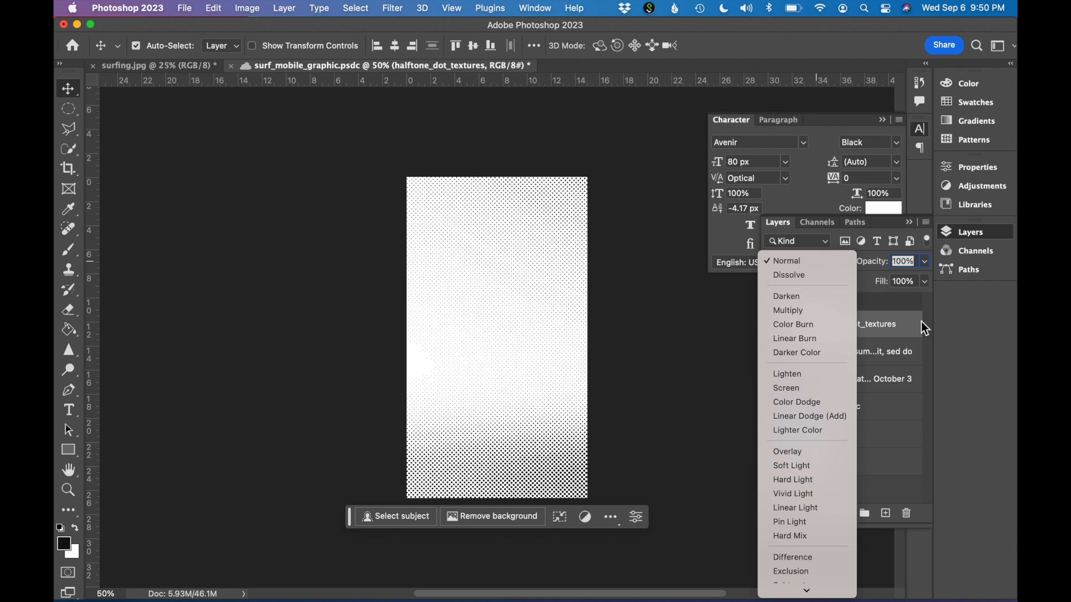
pyautogui.click(911, 321)
pyautogui.click(825, 262)
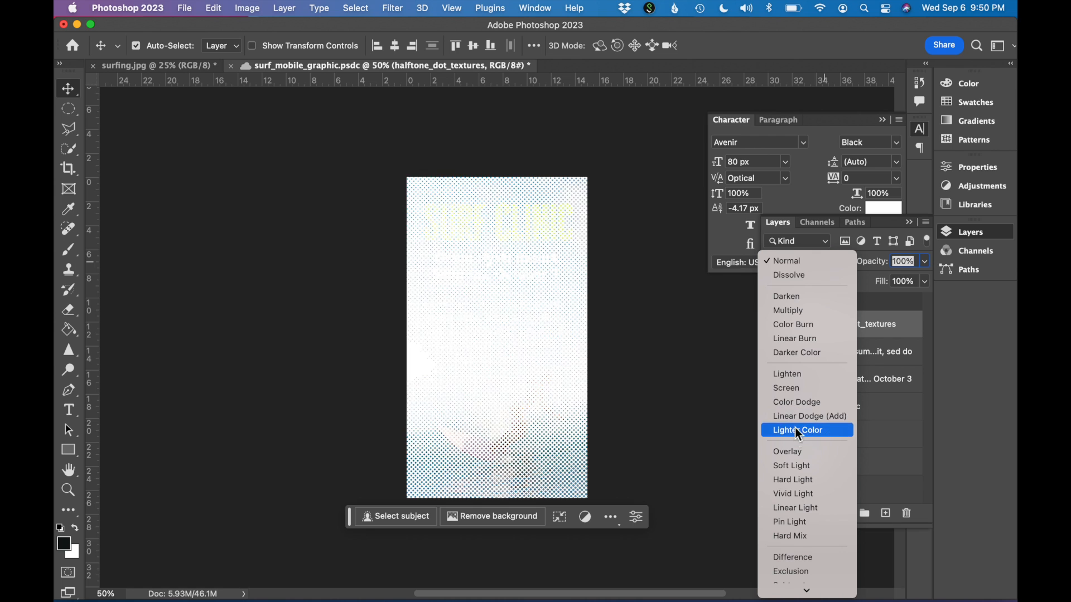
pyautogui.click(791, 310)
# Step: Reduce the halftone texture layer's opacity to 32%
pyautogui.click(925, 262)
pyautogui.click(906, 277)
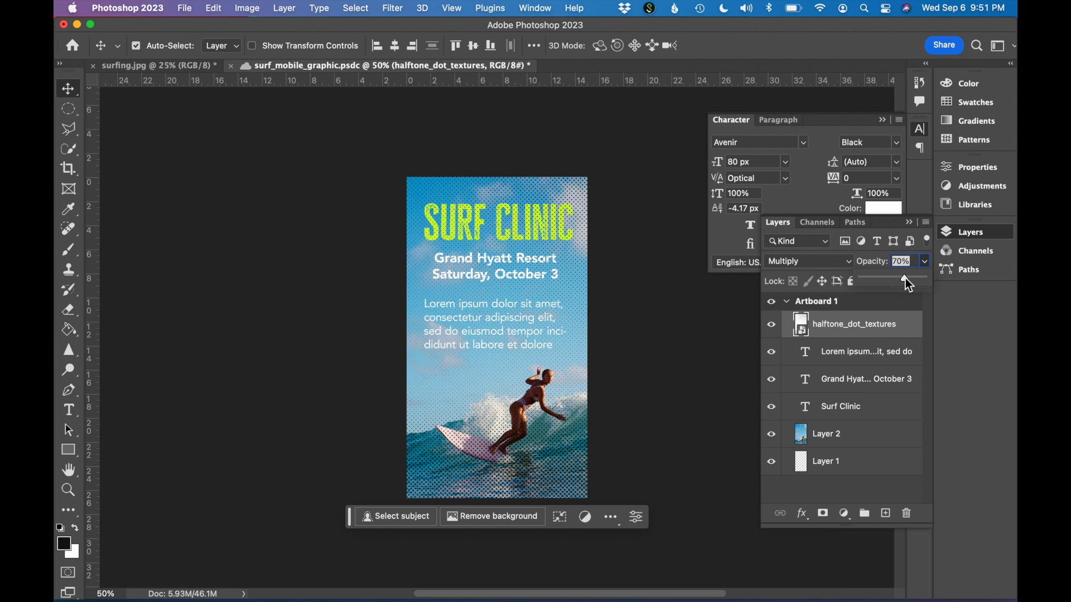
pyautogui.moveTo(892, 279); pyautogui.dragTo(891, 277)
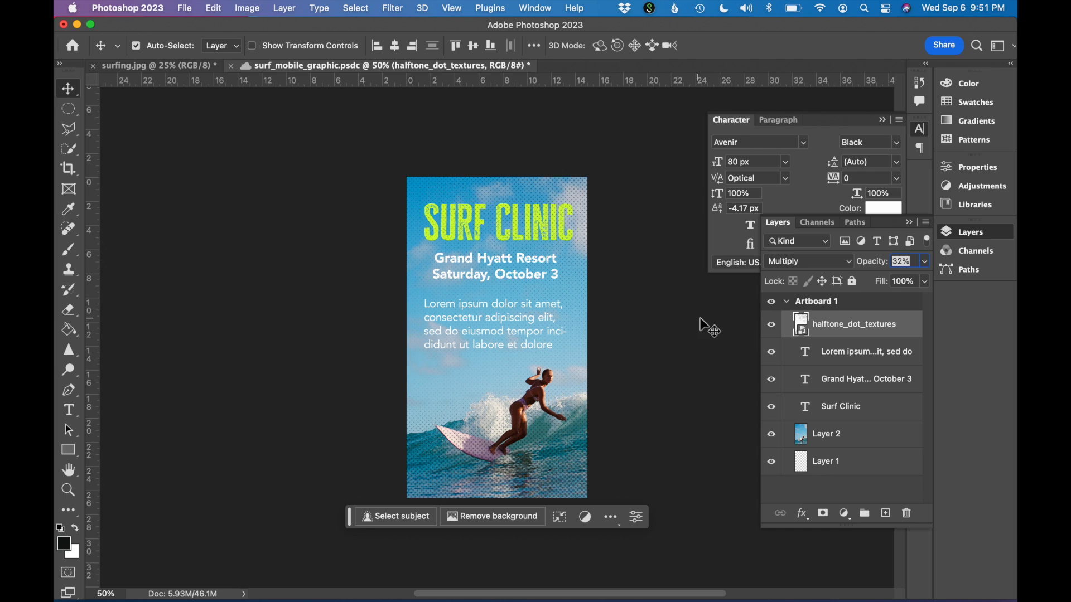
# Step: Move the halftone texture layer beneath the Surf Clinic title and above the photo layer, and save the document
pyautogui.moveTo(909, 330); pyautogui.dragTo(895, 422)
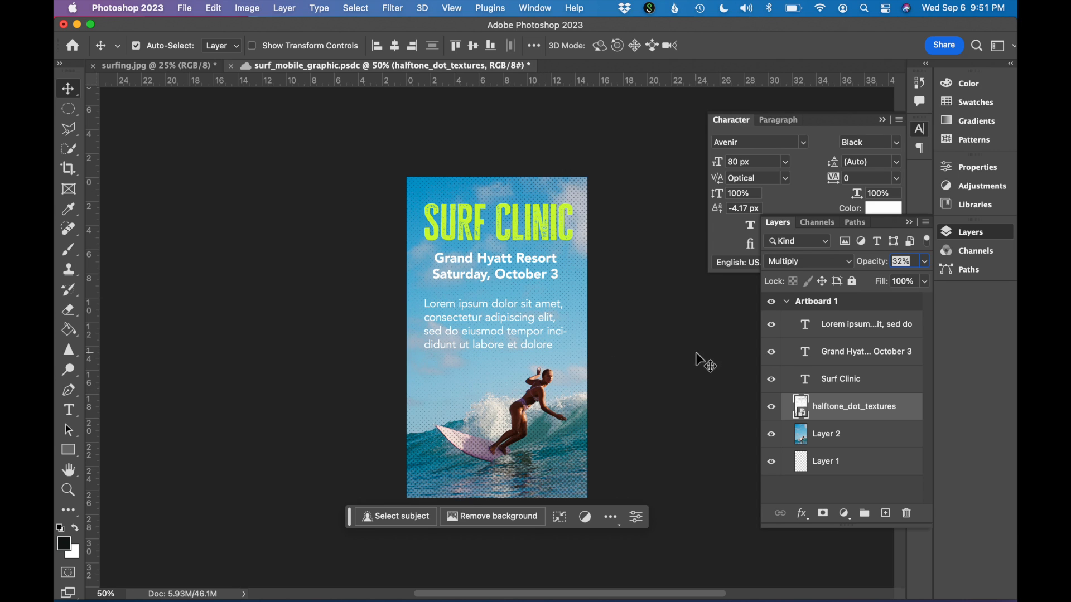
pyautogui.click(881, 121)
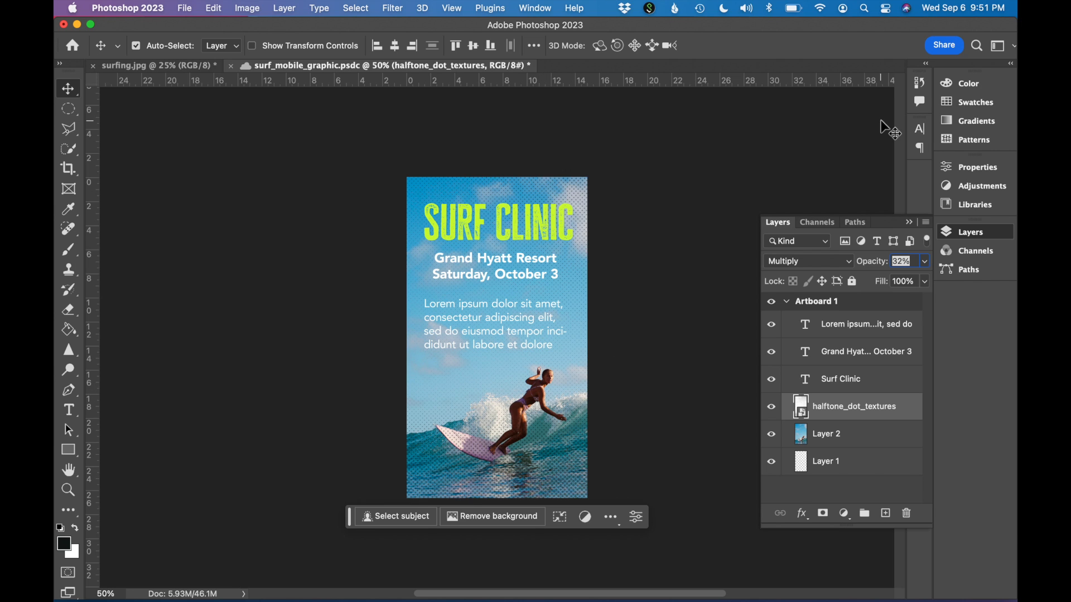
pyautogui.click(185, 8)
pyautogui.click(199, 144)
# Step: Prepare a JPEG copy of the surf graphic in the Downloads folder, and dismiss the dialog without saving
pyautogui.click(193, 8)
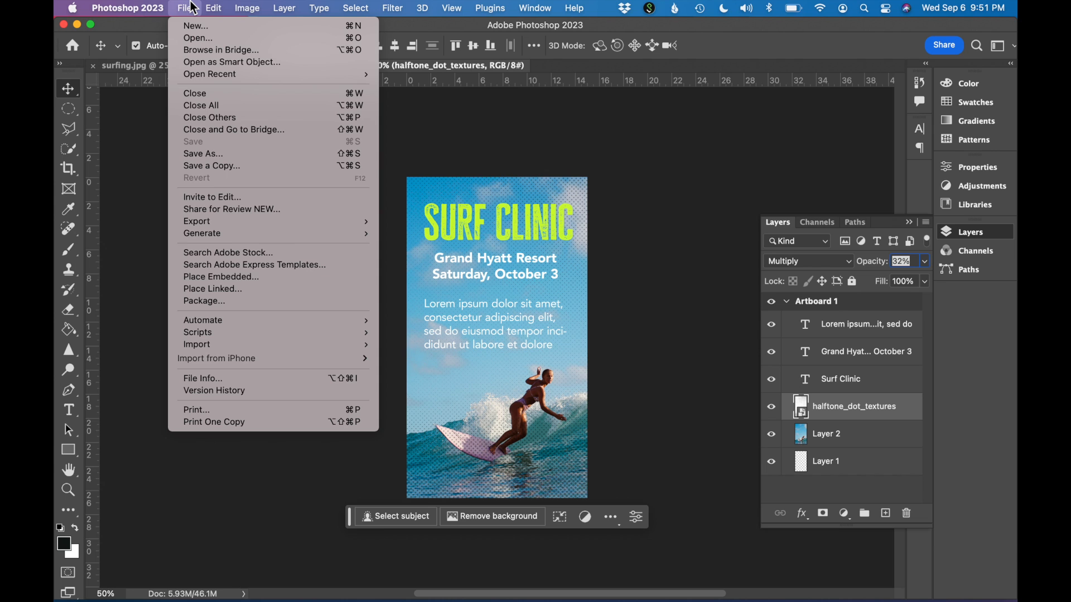
pyautogui.click(221, 170)
pyautogui.click(337, 467)
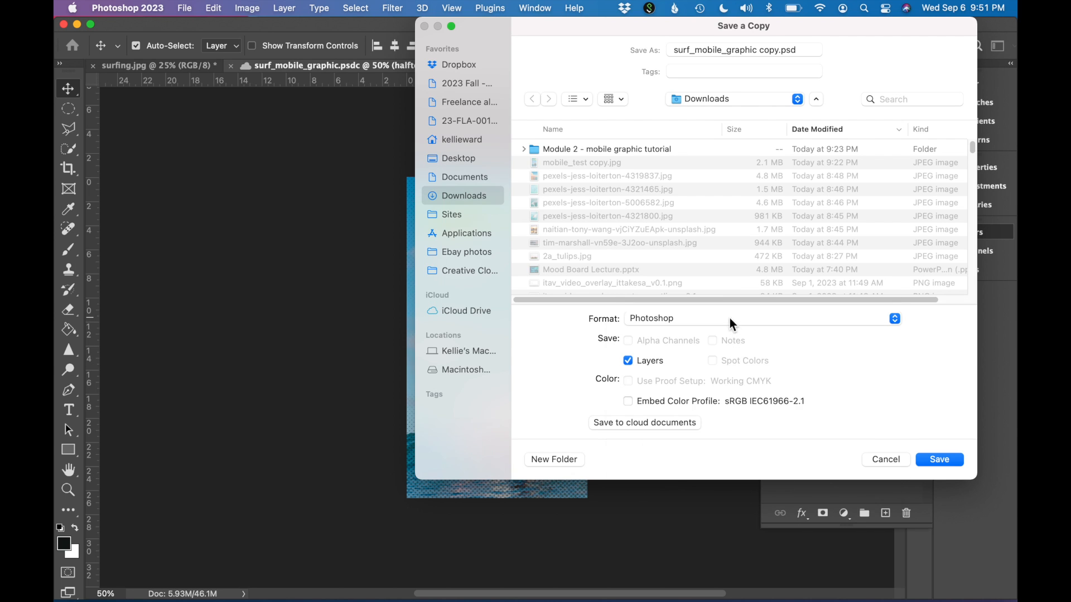
pyautogui.click(729, 319)
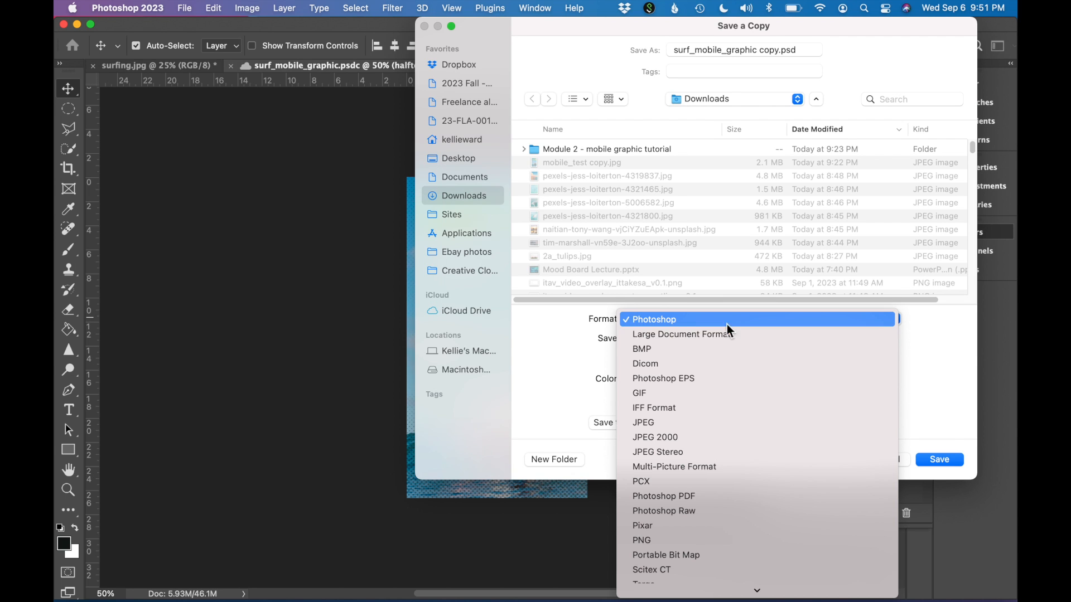
pyautogui.click(667, 424)
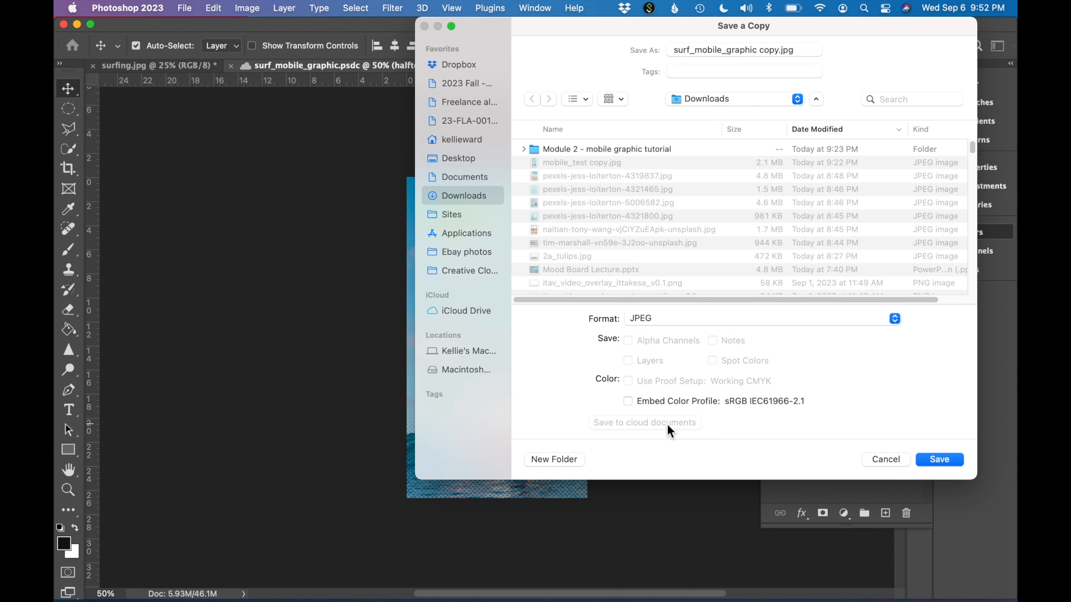
pyautogui.click(881, 462)
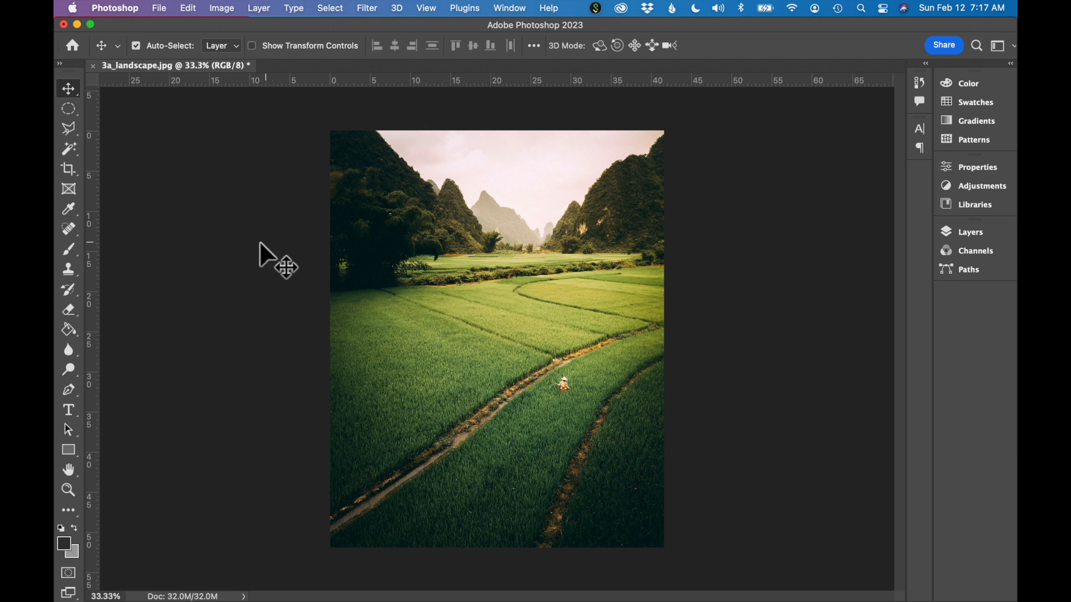
# Step: Crop the landscape photo to a 1:1 square around the green fields and the farmer
pyautogui.click(70, 170)
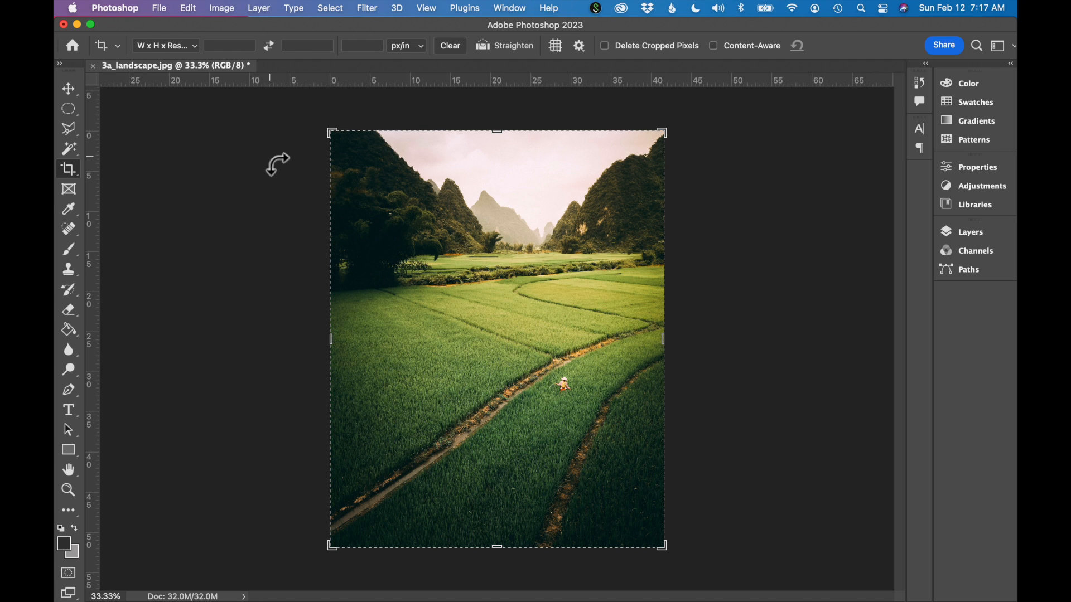
pyautogui.click(194, 46)
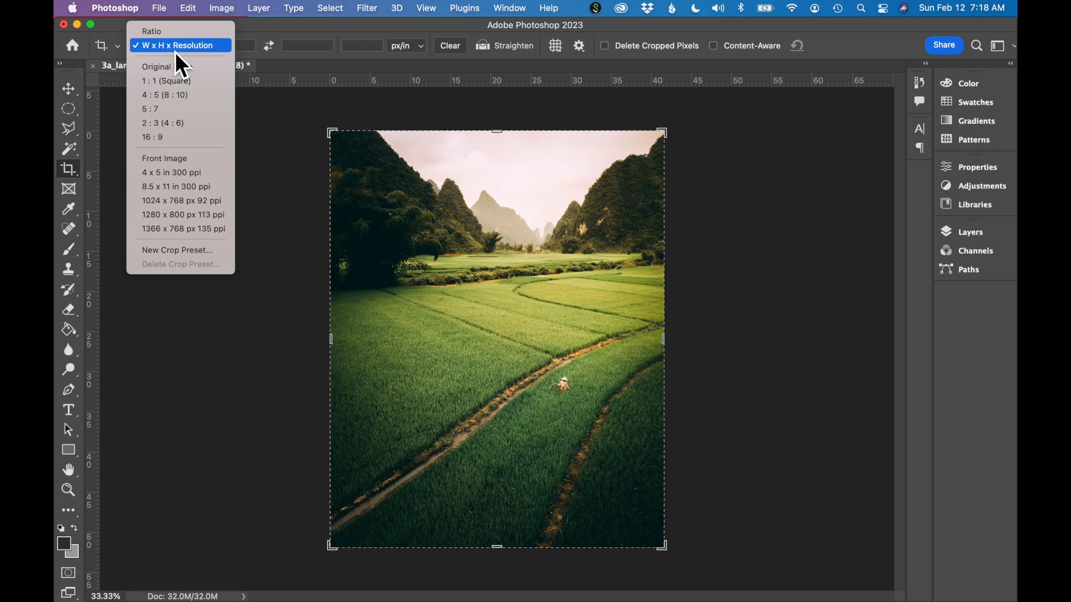
pyautogui.click(167, 83)
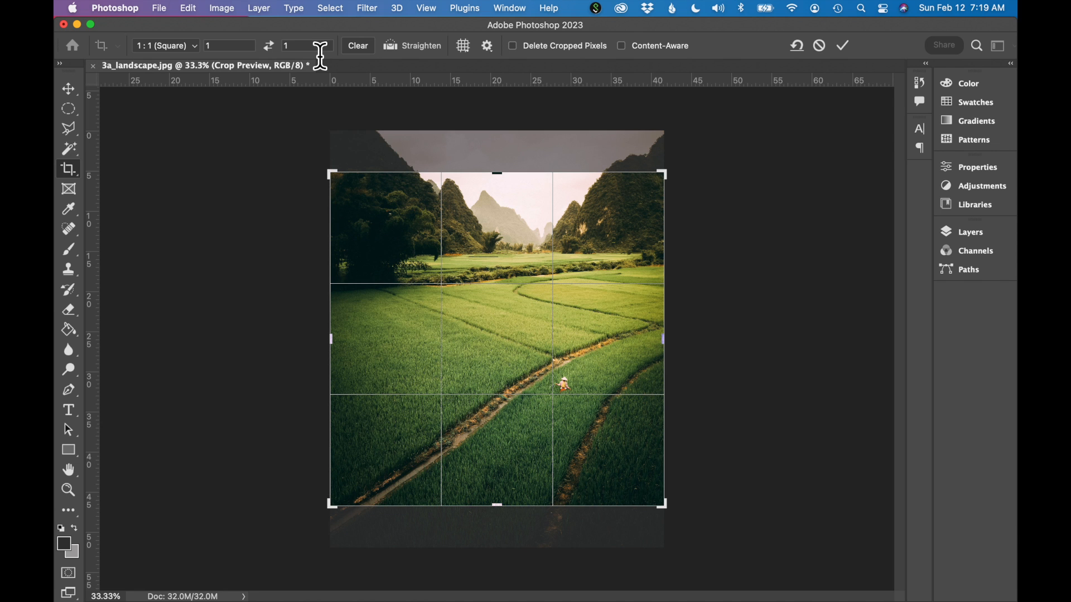
pyautogui.moveTo(339, 184); pyautogui.dragTo(369, 204)
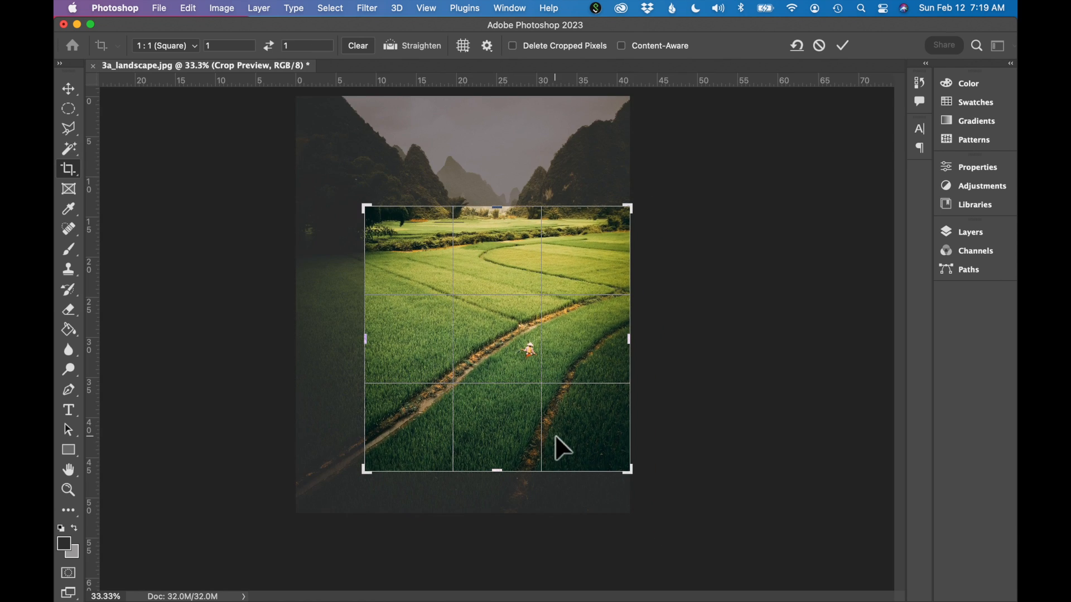
pyautogui.moveTo(635, 479); pyautogui.dragTo(616, 456)
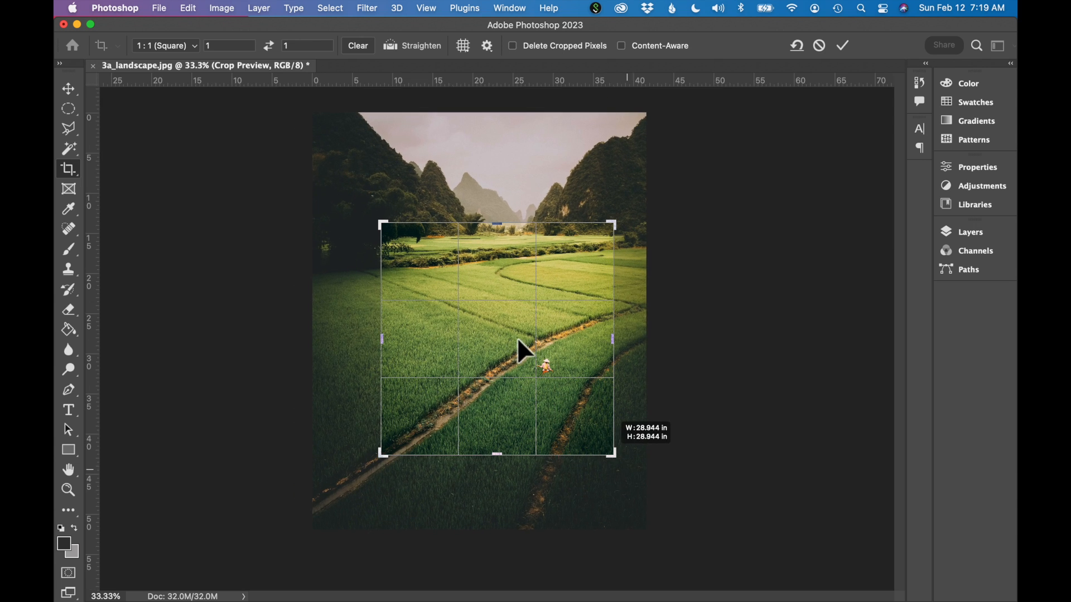
pyautogui.moveTo(511, 341)
pyautogui.mouseDown()
pyautogui.moveTo(526, 350)
pyautogui.moveTo(549, 340)
pyautogui.moveTo(548, 318)
pyautogui.moveTo(523, 310)
pyautogui.moveTo(506, 349)
pyautogui.mouseUp()
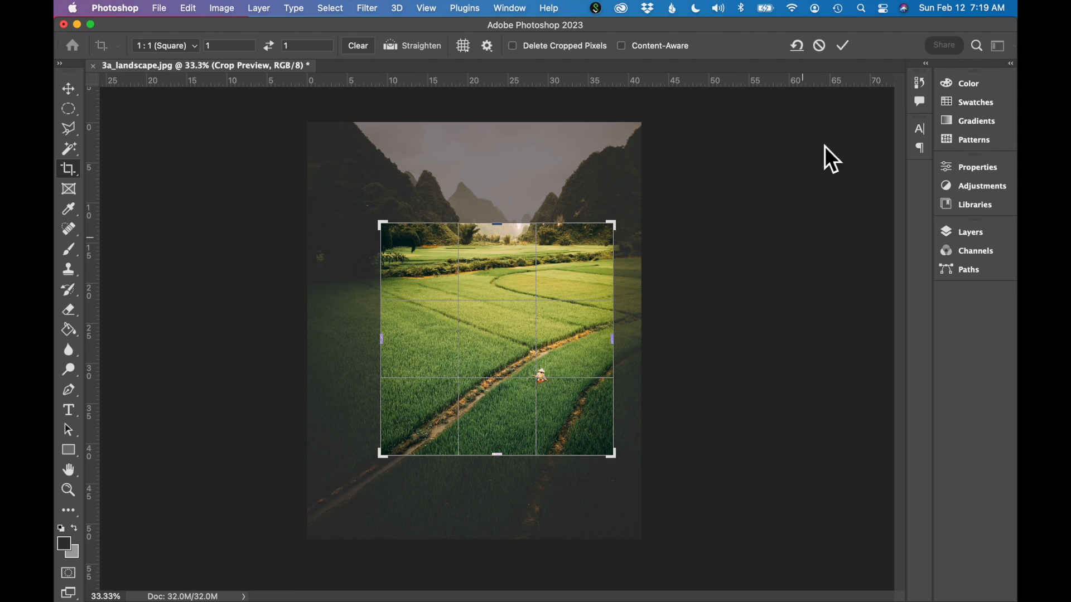
pyautogui.click(847, 48)
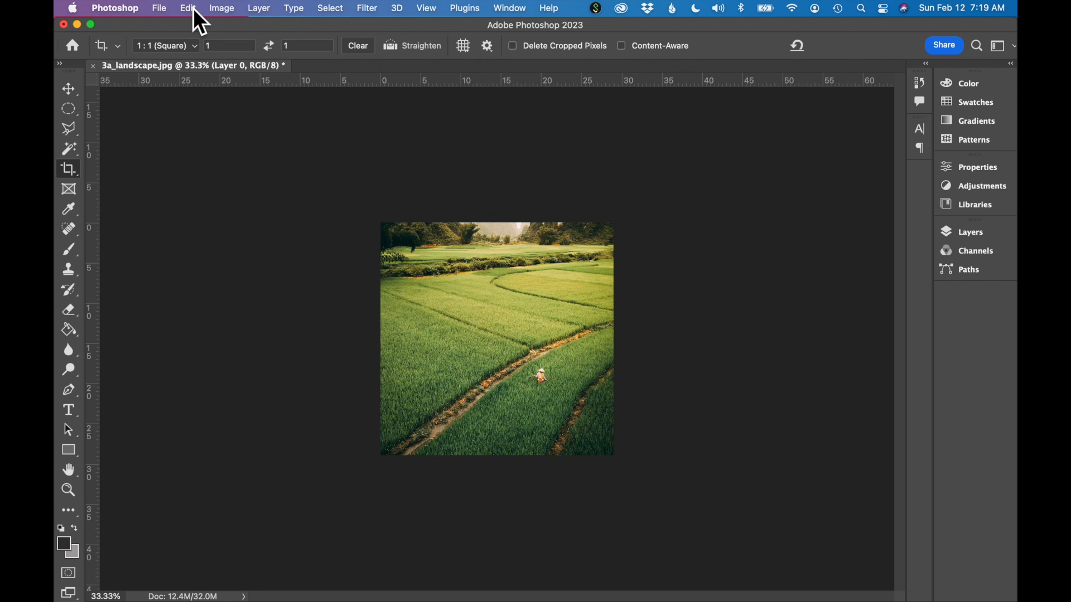
# Step: Undo the square crop and set the Crop tool to the W x H x Resolution option
pyautogui.click(190, 9)
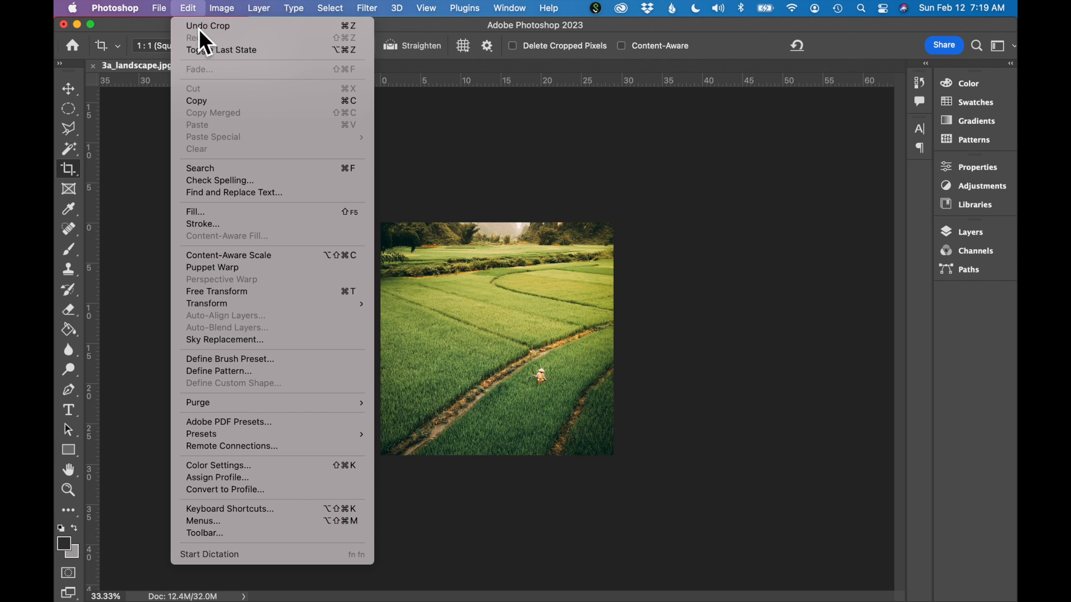
pyautogui.click(198, 28)
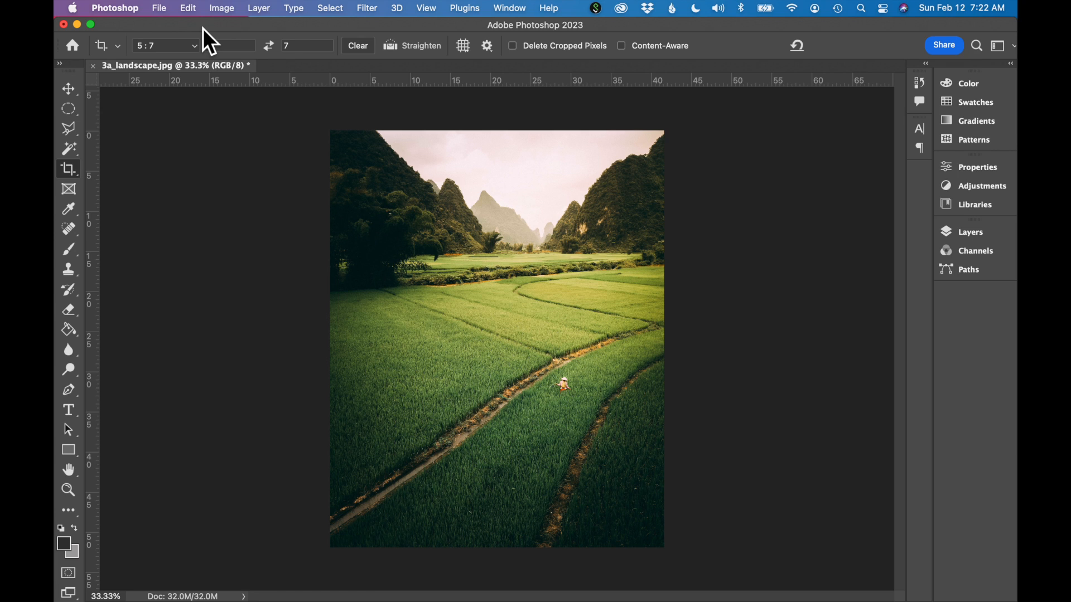
pyautogui.click(182, 49)
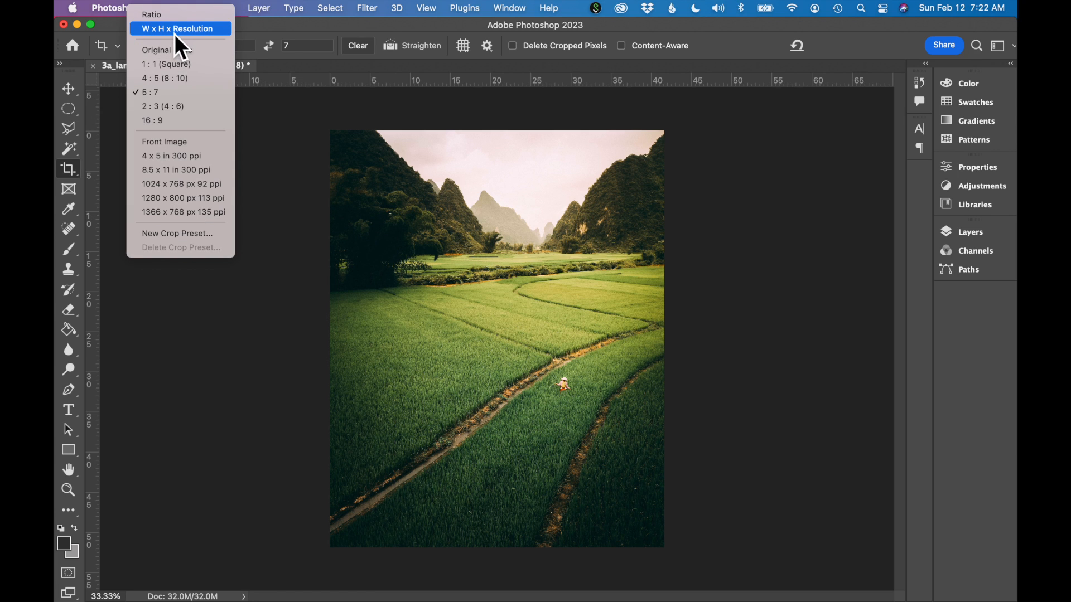
pyautogui.click(200, 31)
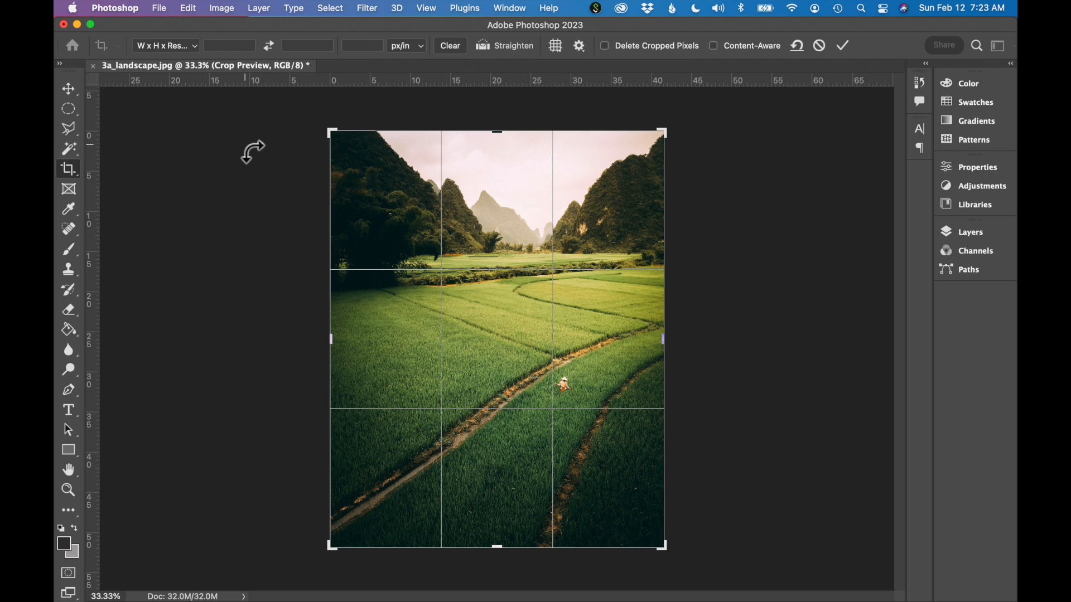
# Step: Crop the photo to 4 in wide by 6 in high at 300 px/in, trimming slightly into the edges
pyautogui.click(232, 48)
pyautogui.write('4in')
pyautogui.click(309, 49)
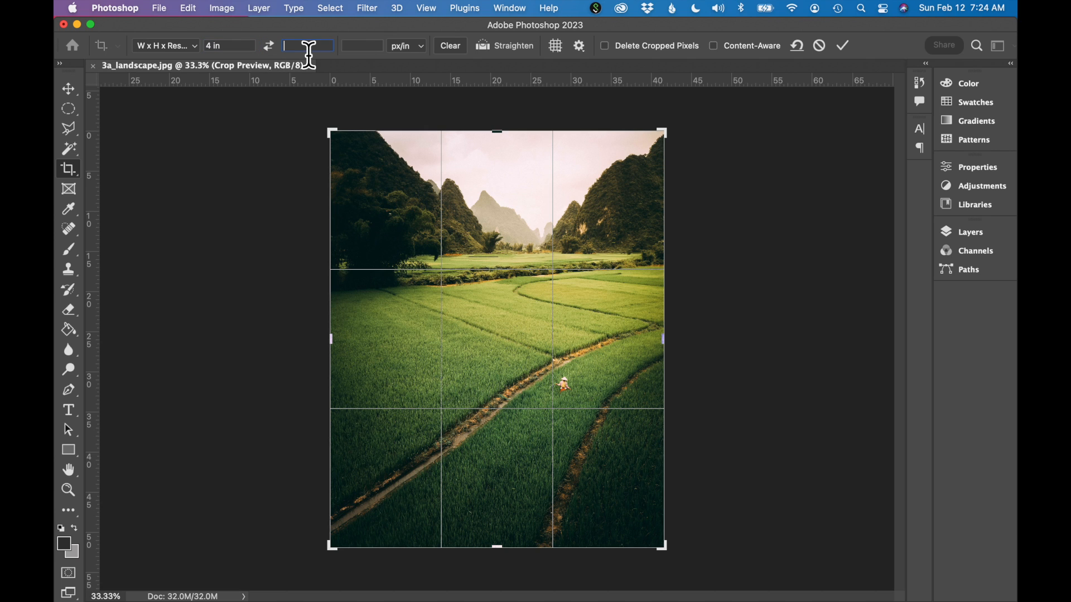
pyautogui.write('6in')
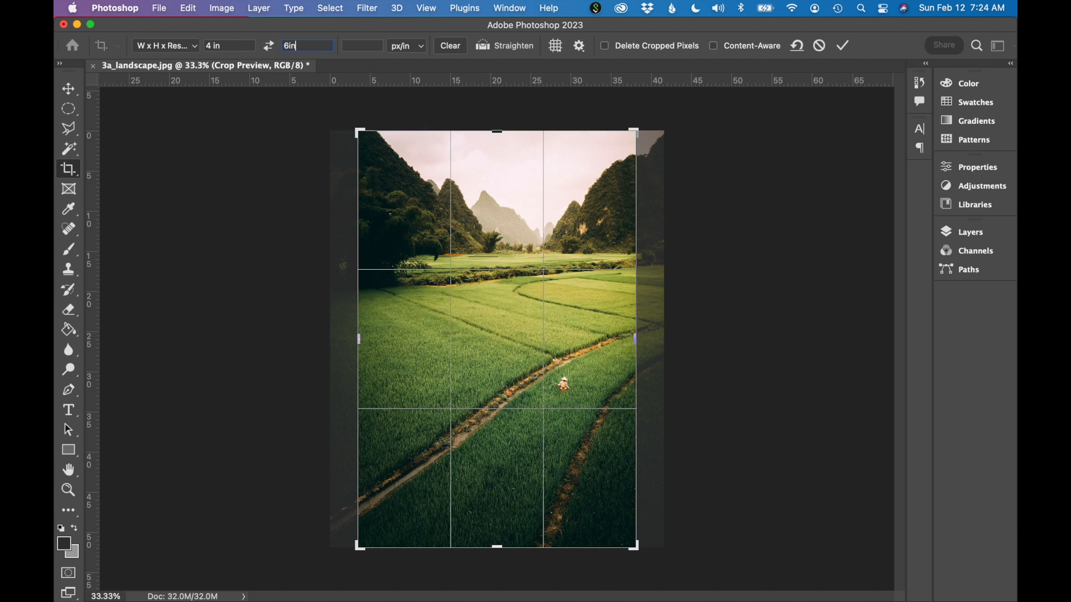
pyautogui.click(360, 50)
pyautogui.write('300')
pyautogui.moveTo(361, 137); pyautogui.dragTo(376, 155)
pyautogui.press('super+r')
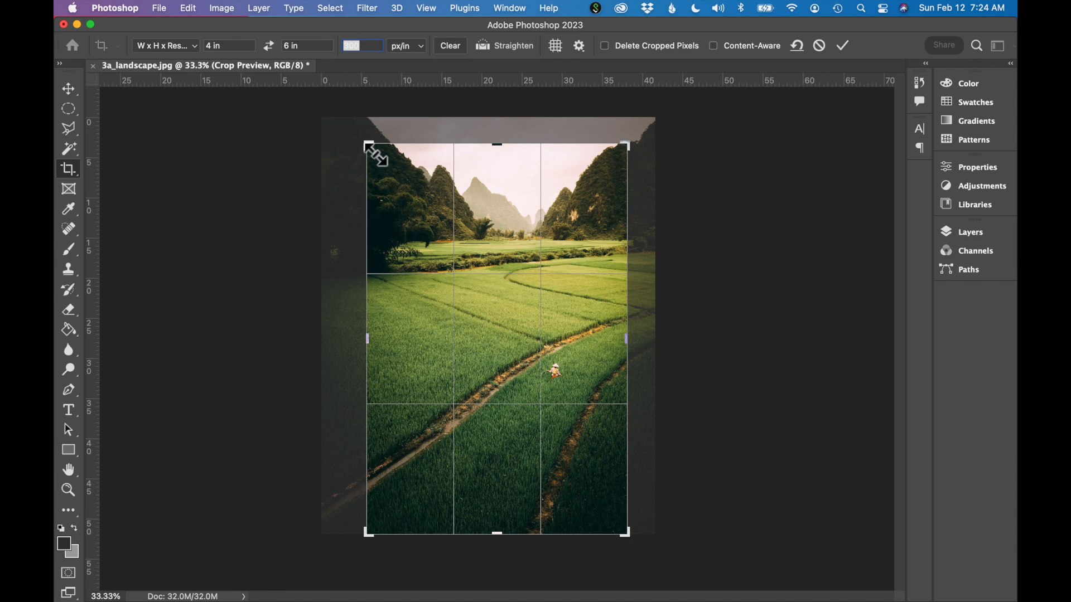
pyautogui.press('Return')
pyautogui.press('super+equal')
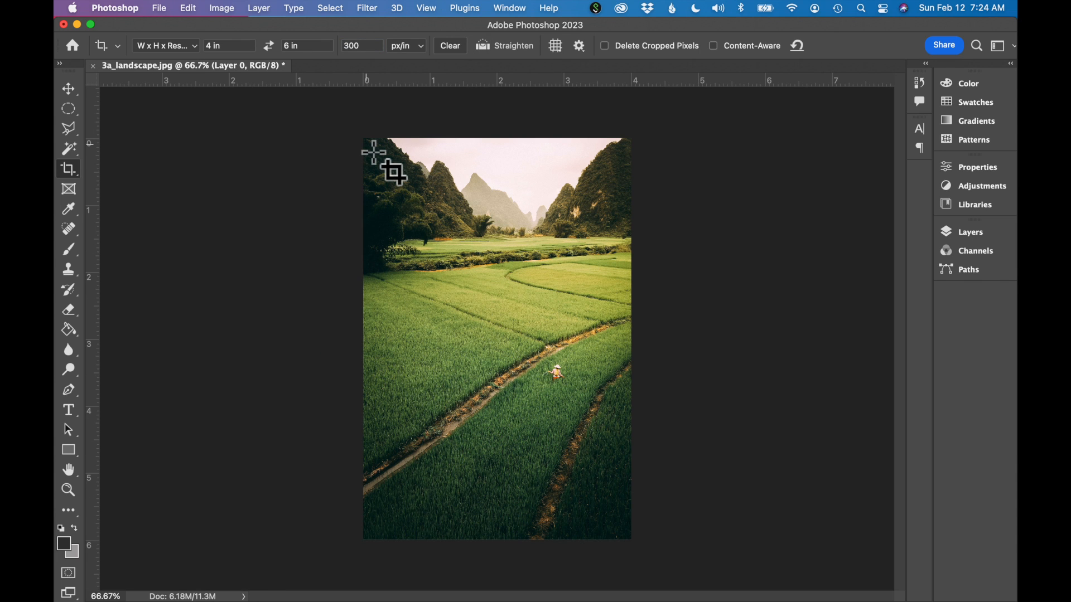
# Step: Check the cropped photo's width, height and resolution in the Image Size dialog
pyautogui.click(222, 14)
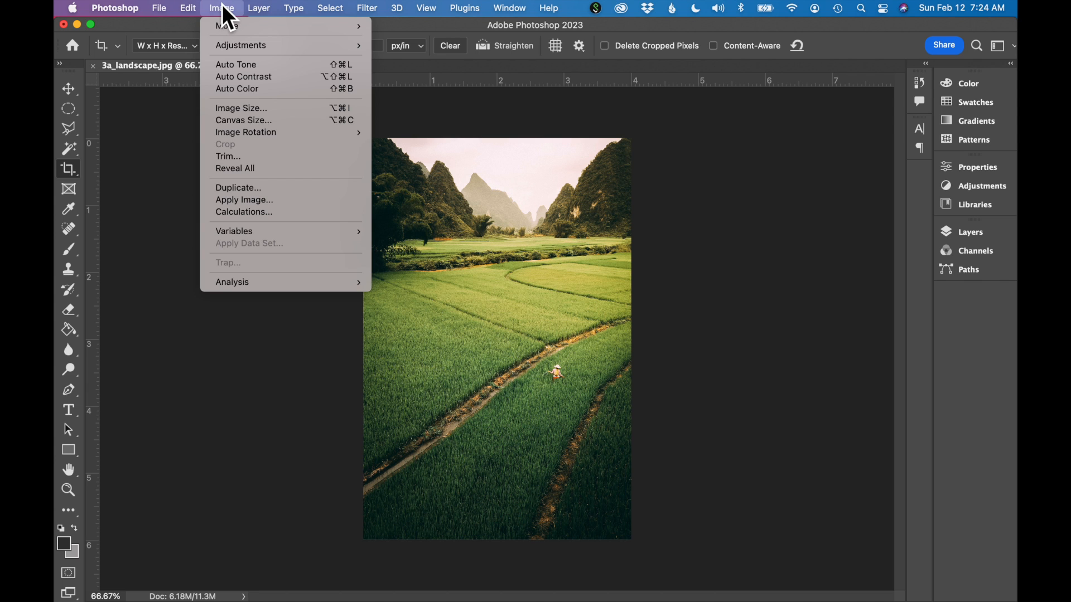
pyautogui.click(246, 109)
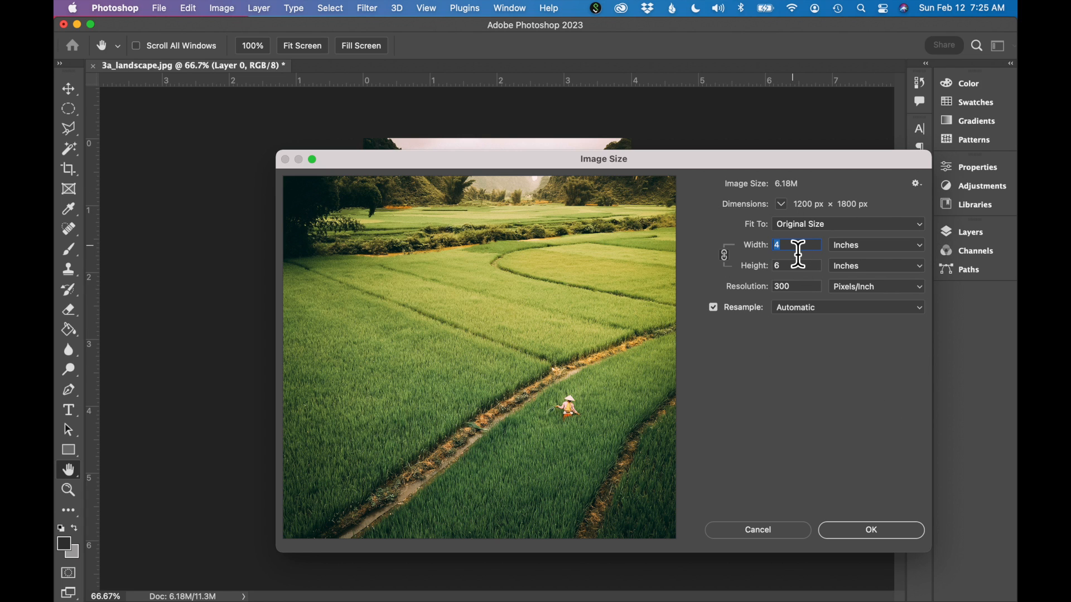
pyautogui.press('Tab')
pyautogui.press('Tab')
pyautogui.click(869, 529)
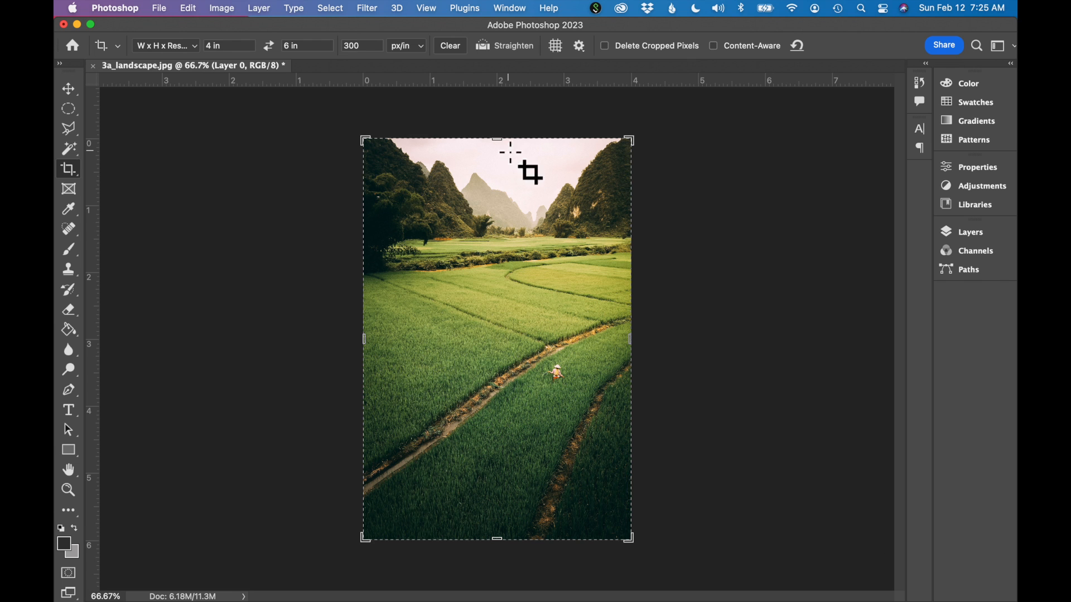
# Step: Undo the 4 x 6 inch crop and clear the Crop tool's size and resolution values
pyautogui.click(197, 9)
pyautogui.click(202, 27)
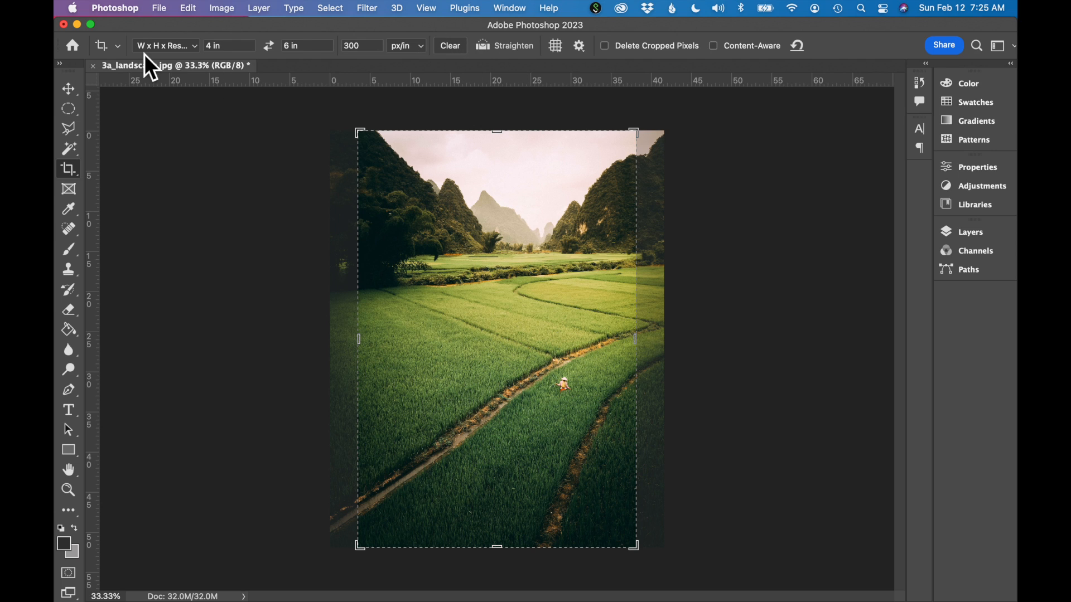
pyautogui.click(451, 50)
# Step: Crop the photo to 1920 px by 1080 px at 72 px/in, framing the farmer and the path through the field
pyautogui.click(234, 47)
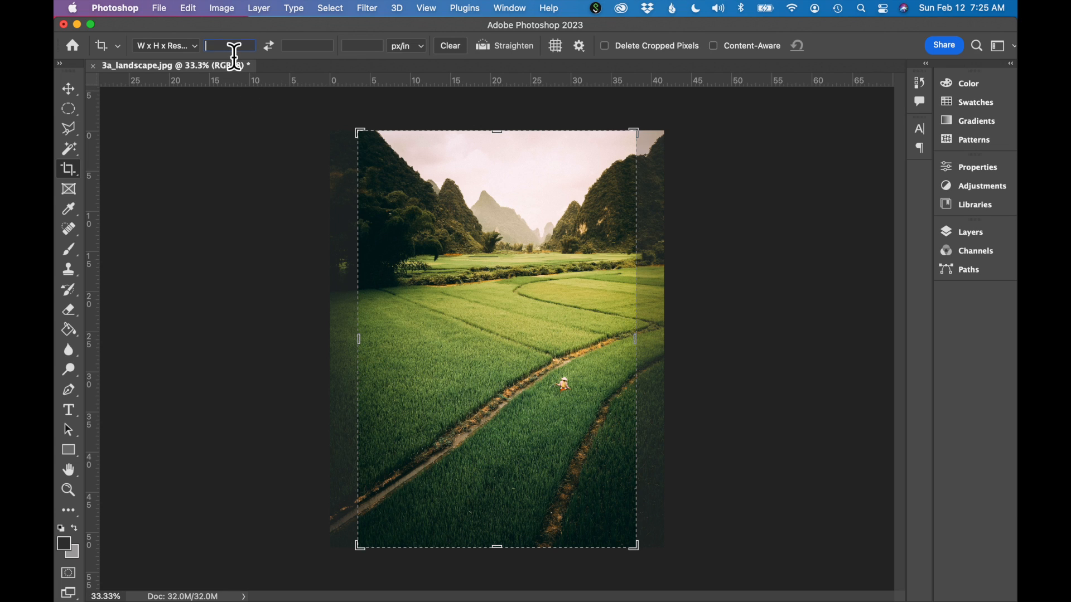
pyautogui.write('192')
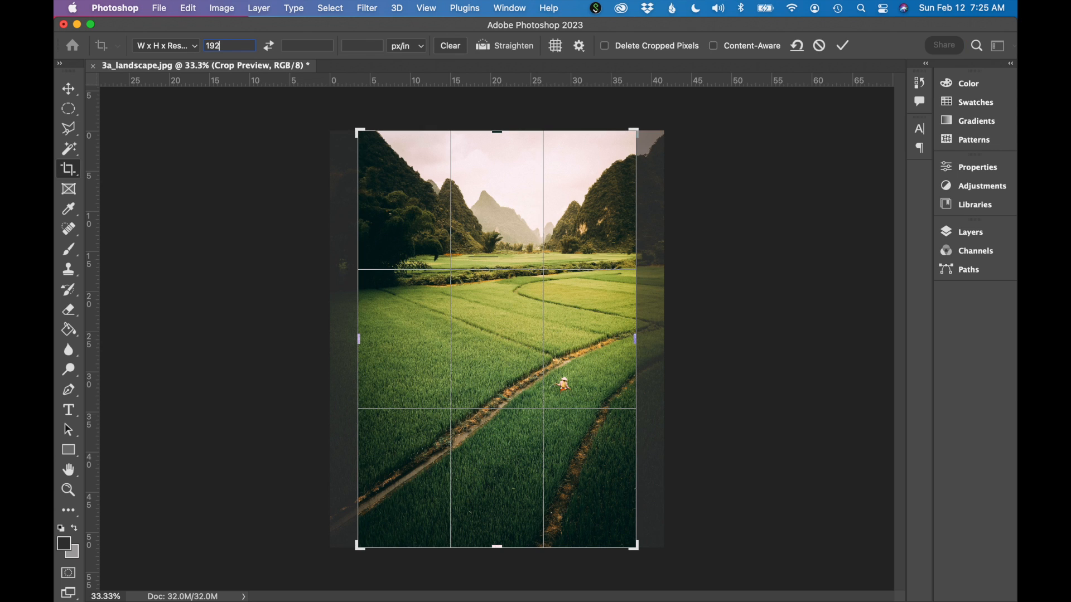
pyautogui.write('0px')
pyautogui.click(299, 49)
pyautogui.write('1080')
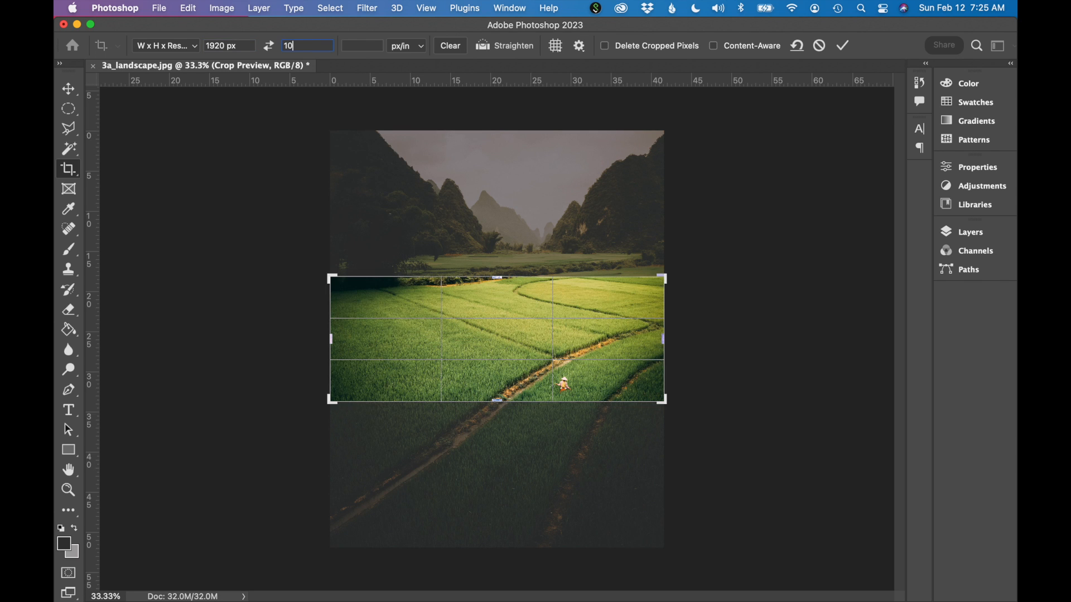
pyautogui.click(363, 50)
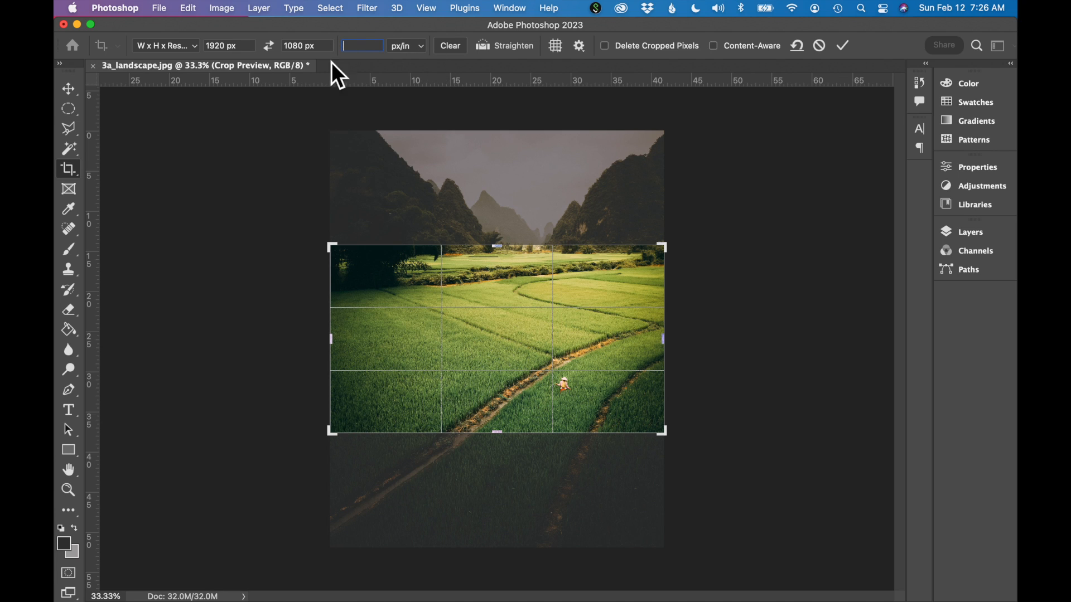
pyautogui.write('72')
pyautogui.moveTo(331, 246); pyautogui.dragTo(384, 280)
pyautogui.moveTo(567, 353); pyautogui.dragTo(582, 359)
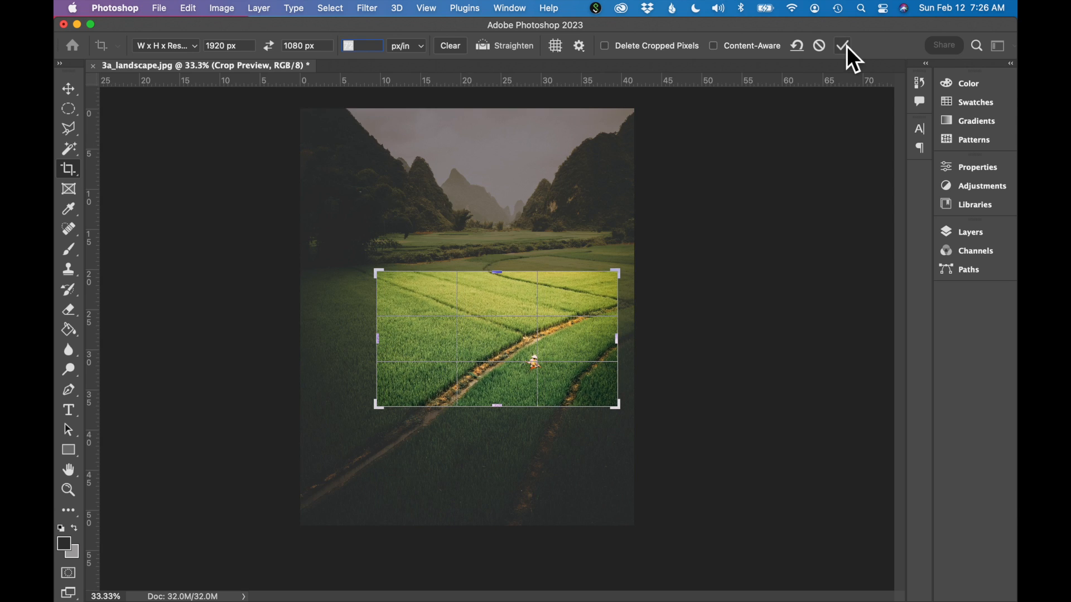
pyautogui.click(843, 46)
pyautogui.press('super+equal')
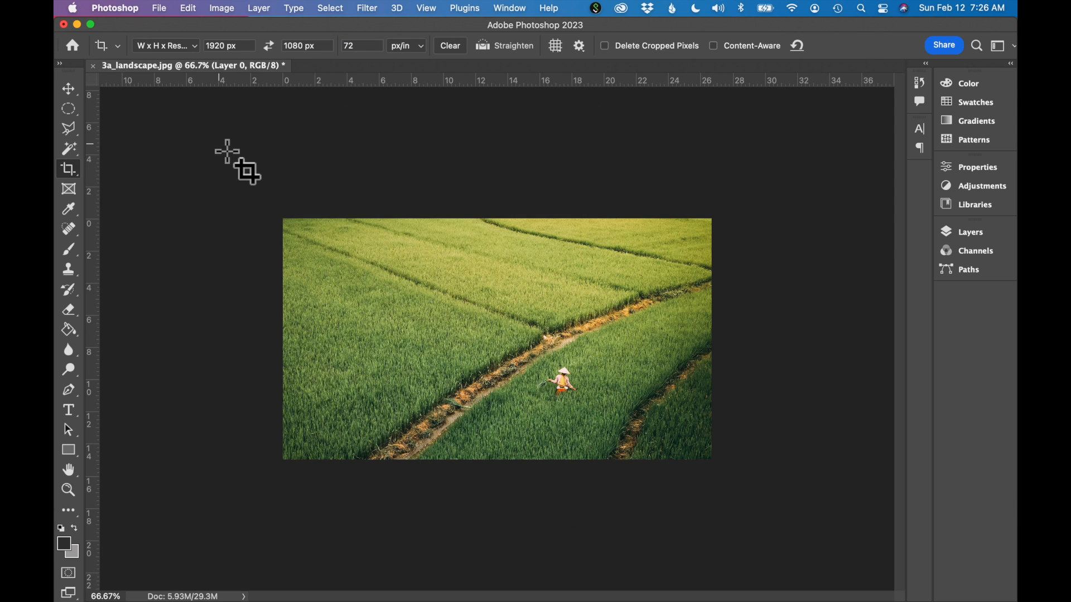
# Step: Check the landscape crop's pixel dimensions and resolution in the Image Size dialog
pyautogui.click(222, 8)
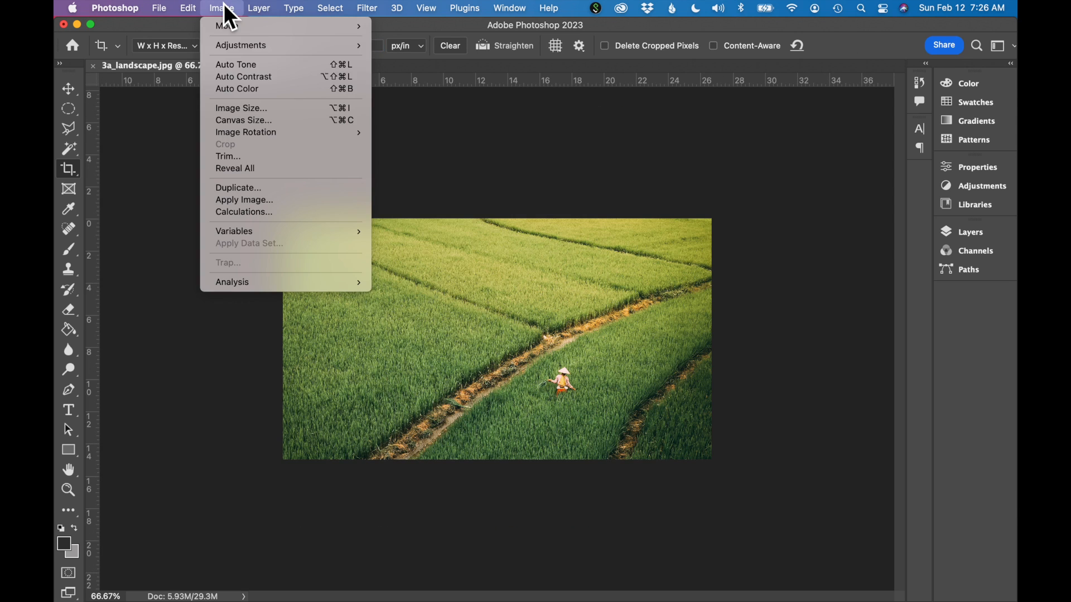
pyautogui.click(239, 110)
pyautogui.click(868, 239)
pyautogui.click(868, 236)
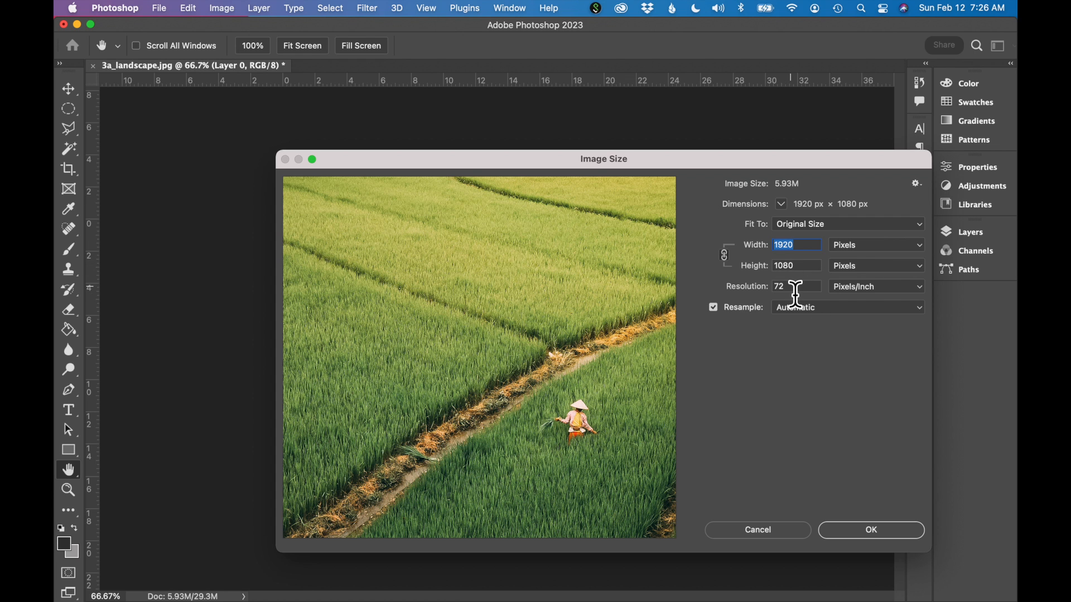
pyautogui.click(877, 531)
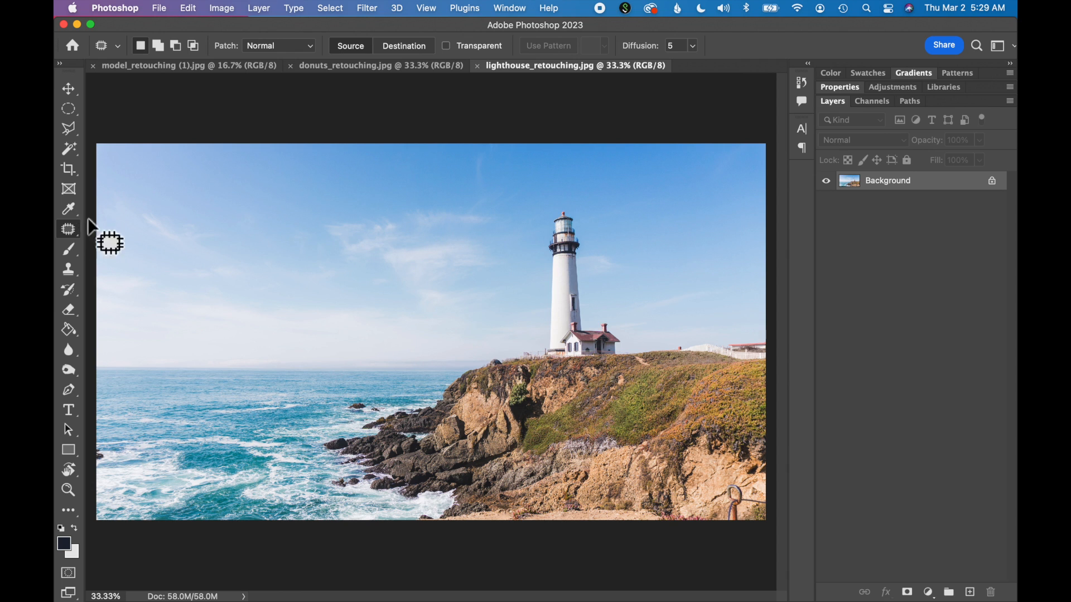
# Step: Remove the lighthouse and its small house with the Patch tool, using the sky and cliff top to their right as the source, and deselect
pyautogui.rightClick(78, 235)
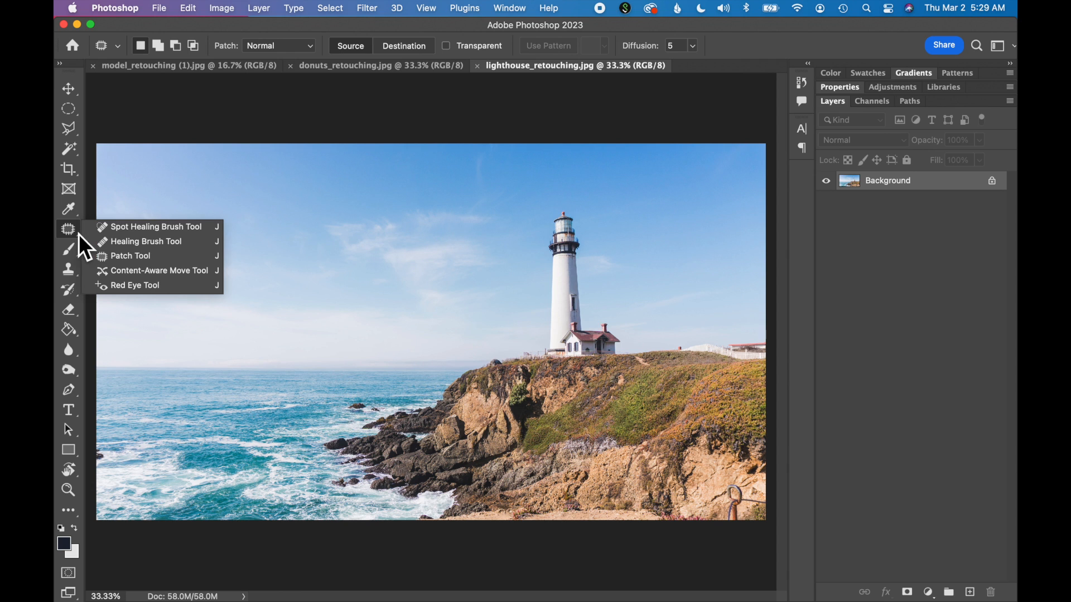
pyautogui.click(110, 260)
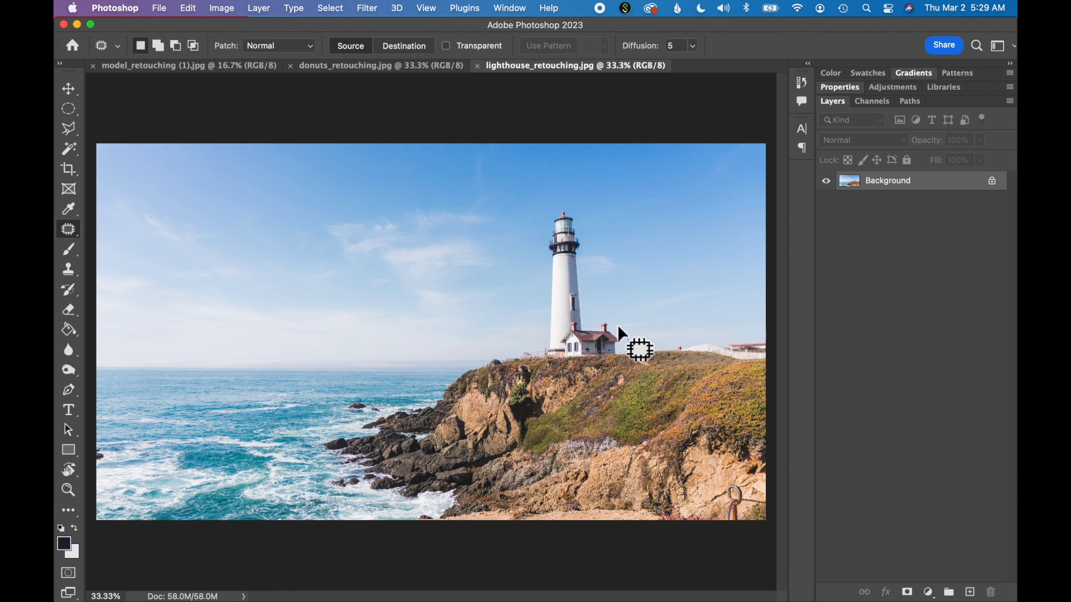
pyautogui.moveTo(629, 352)
pyautogui.mouseDown()
pyautogui.moveTo(583, 223)
pyautogui.moveTo(556, 203)
pyautogui.moveTo(540, 240)
pyautogui.moveTo(532, 347)
pyautogui.moveTo(550, 364)
pyautogui.moveTo(620, 362)
pyautogui.mouseUp()
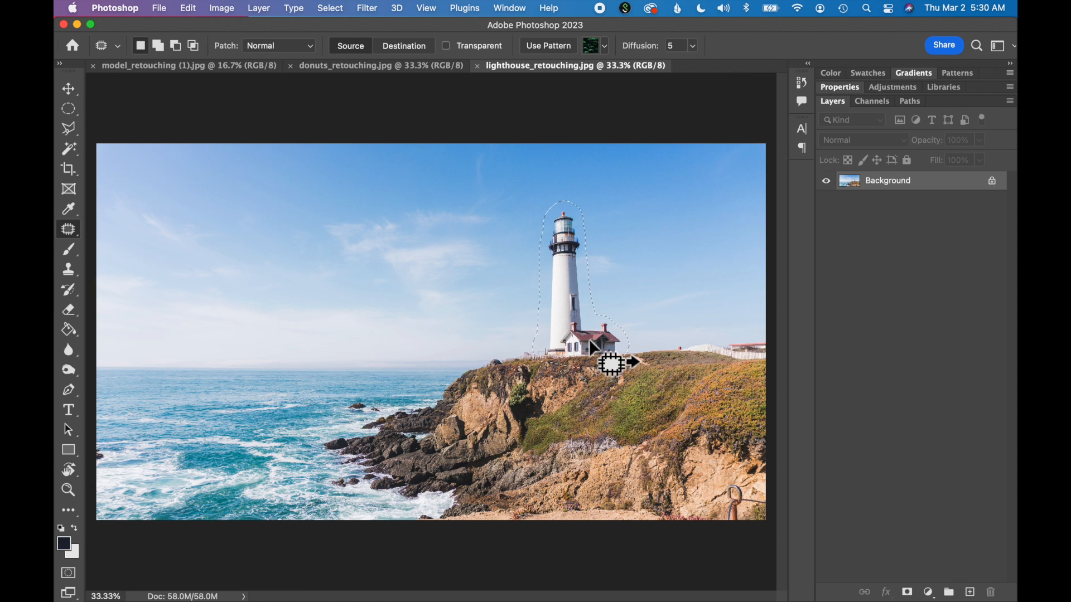
pyautogui.moveTo(590, 341); pyautogui.dragTo(687, 339)
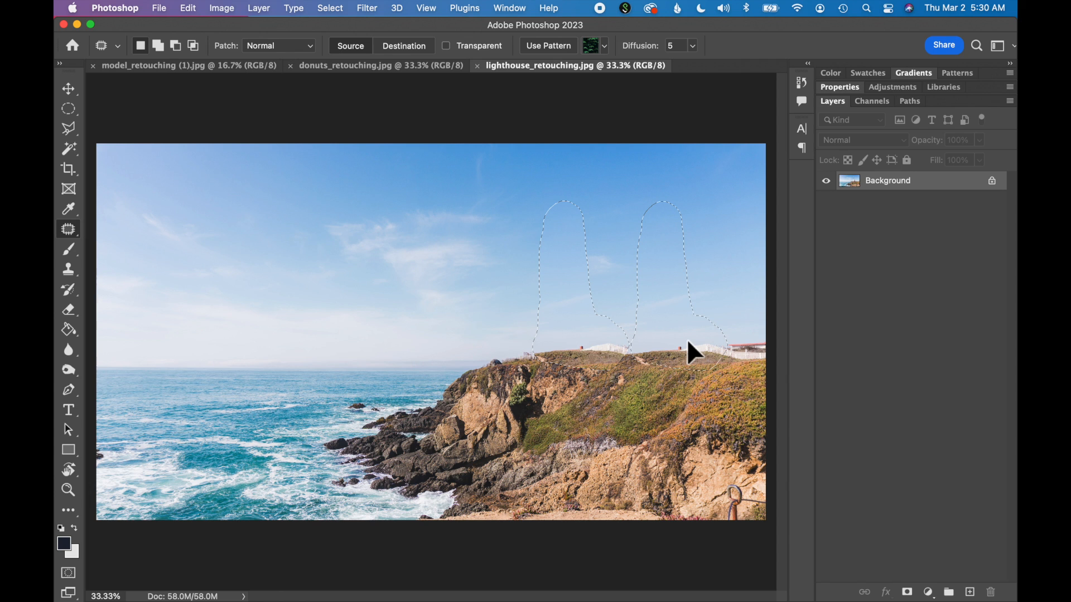
pyautogui.moveTo(687, 340); pyautogui.dragTo(687, 340)
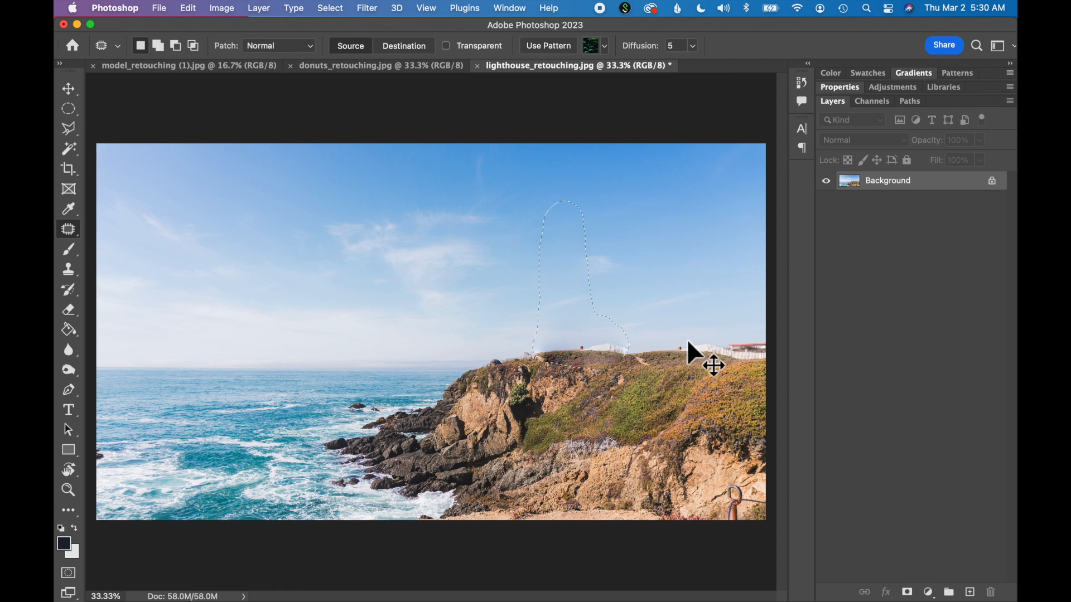
pyautogui.click(332, 8)
pyautogui.click(345, 39)
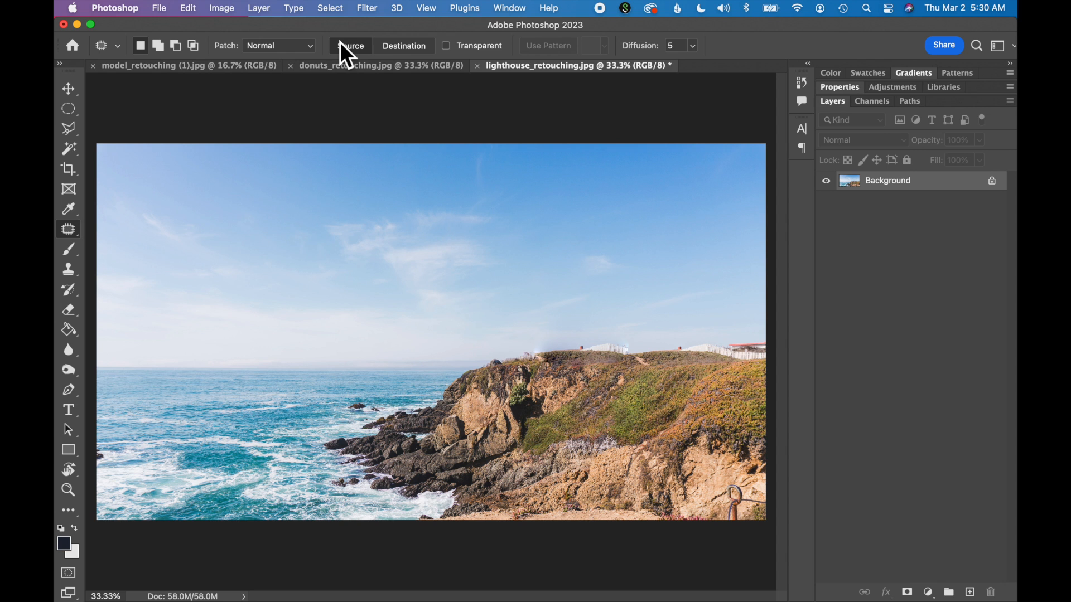
pyautogui.press('super+equal')
pyautogui.press('super+equal')
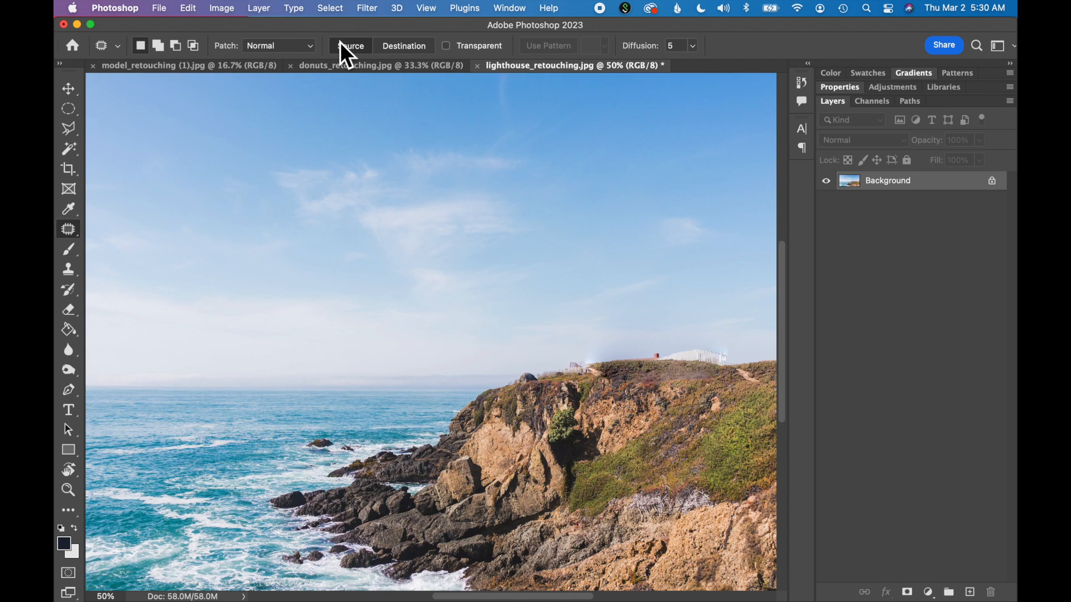
# Step: Patch the smudged cliff top and sky where the lighthouse stood, using the ridge and fence to the right as source, and deselect
pyautogui.hscroll(10, 523, 220)
pyautogui.scroll(2, 523, 219)
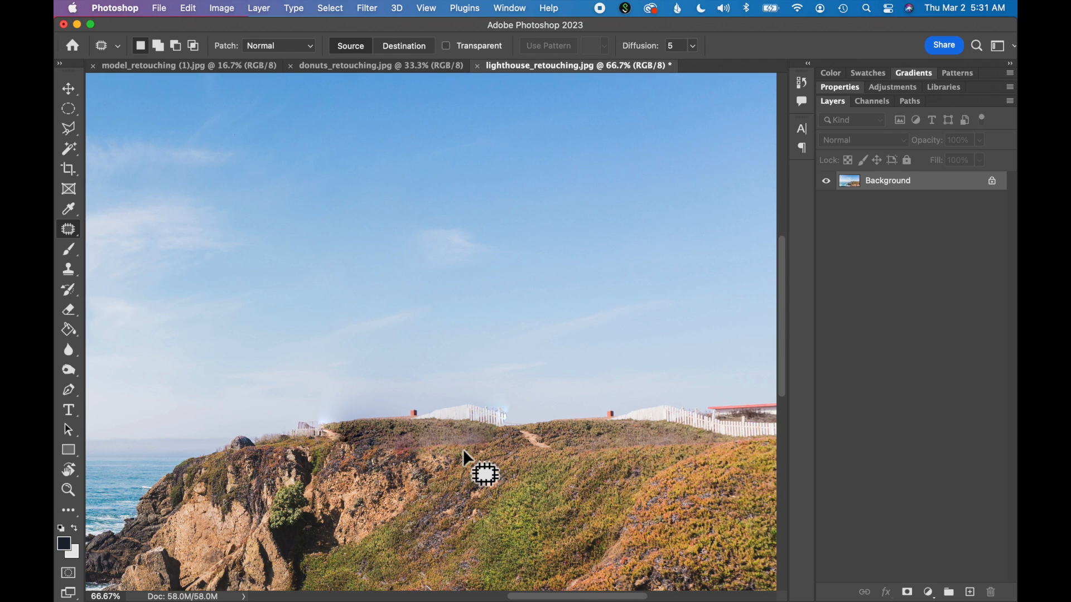
pyautogui.moveTo(534, 419)
pyautogui.mouseDown()
pyautogui.moveTo(494, 378)
pyautogui.moveTo(414, 368)
pyautogui.moveTo(312, 395)
pyautogui.moveTo(296, 454)
pyautogui.moveTo(447, 471)
pyautogui.moveTo(509, 450)
pyautogui.mouseUp()
pyautogui.moveTo(414, 422); pyautogui.dragTo(635, 409)
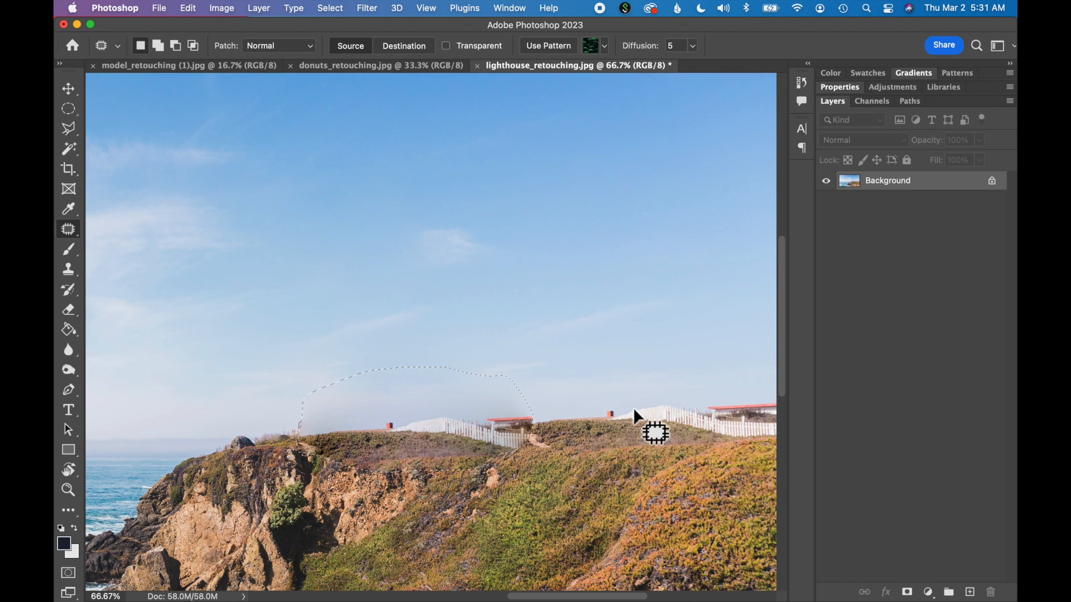
pyautogui.press('super+d')
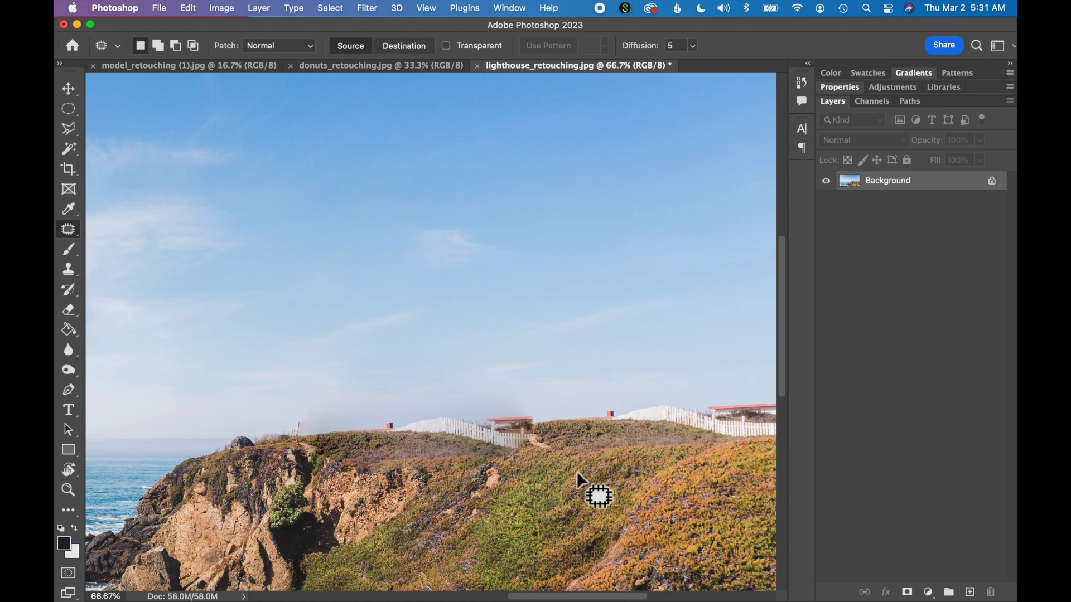
# Step: Patch out the large cloud, the small leftover cloud and the small offshore rocks, using clear sky and open water as sources
pyautogui.press('super+minus')
pyautogui.press('super+minus')
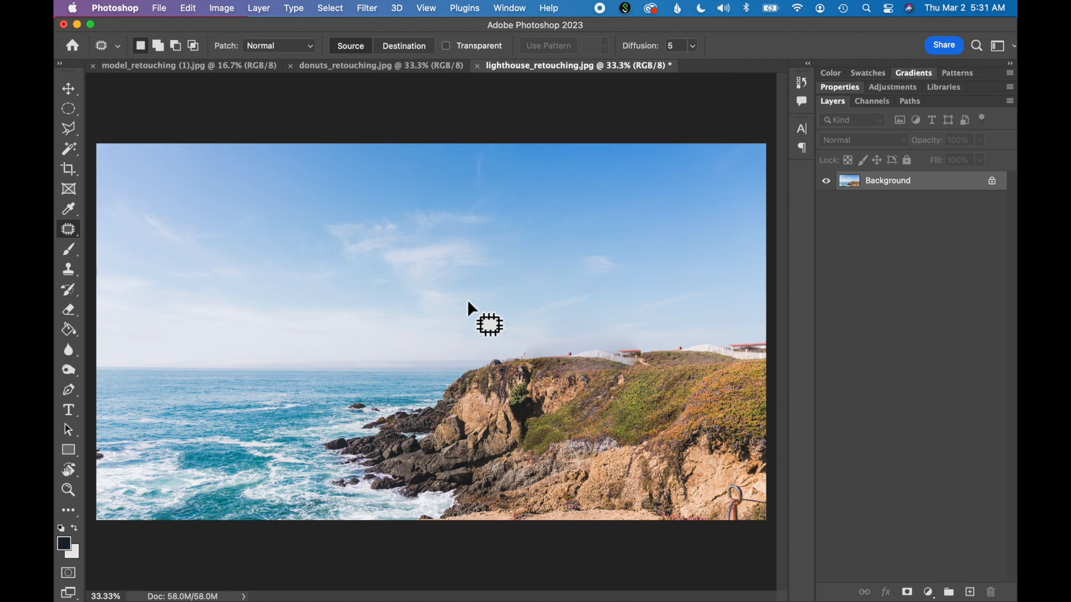
pyautogui.moveTo(468, 302)
pyautogui.mouseDown()
pyautogui.moveTo(510, 265)
pyautogui.moveTo(503, 213)
pyautogui.moveTo(460, 197)
pyautogui.moveTo(326, 217)
pyautogui.moveTo(331, 254)
pyautogui.moveTo(370, 301)
pyautogui.moveTo(393, 303)
pyautogui.moveTo(468, 302)
pyautogui.moveTo(462, 255)
pyautogui.moveTo(576, 257)
pyautogui.moveTo(616, 234)
pyautogui.mouseUp()
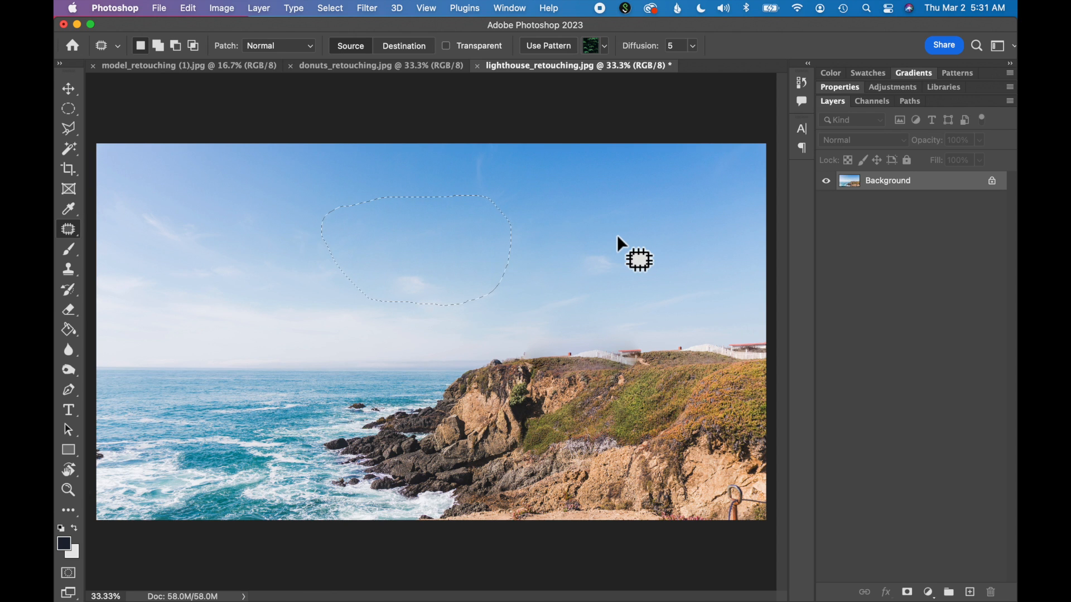
pyautogui.press('super+d')
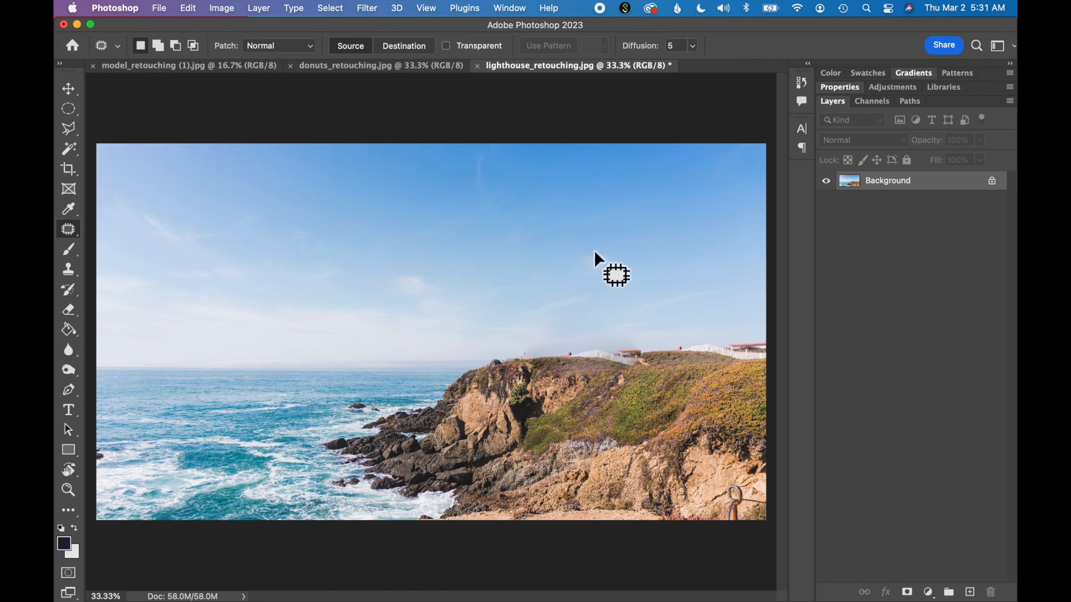
pyautogui.moveTo(436, 282)
pyautogui.mouseDown()
pyautogui.moveTo(376, 304)
pyautogui.moveTo(433, 311)
pyautogui.moveTo(437, 282)
pyautogui.moveTo(494, 292)
pyautogui.mouseUp()
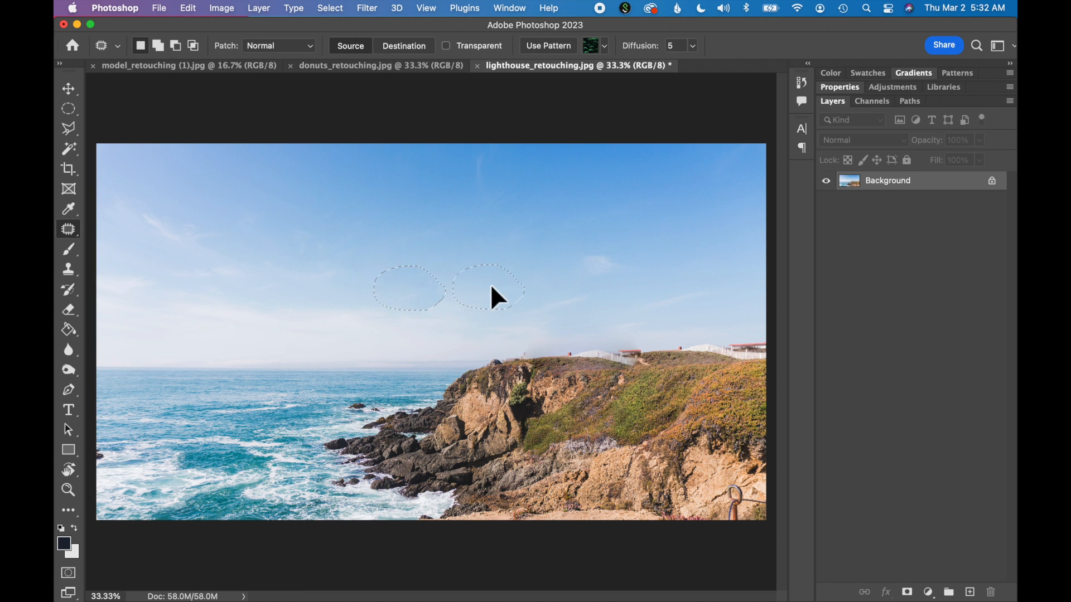
pyautogui.press('super+d')
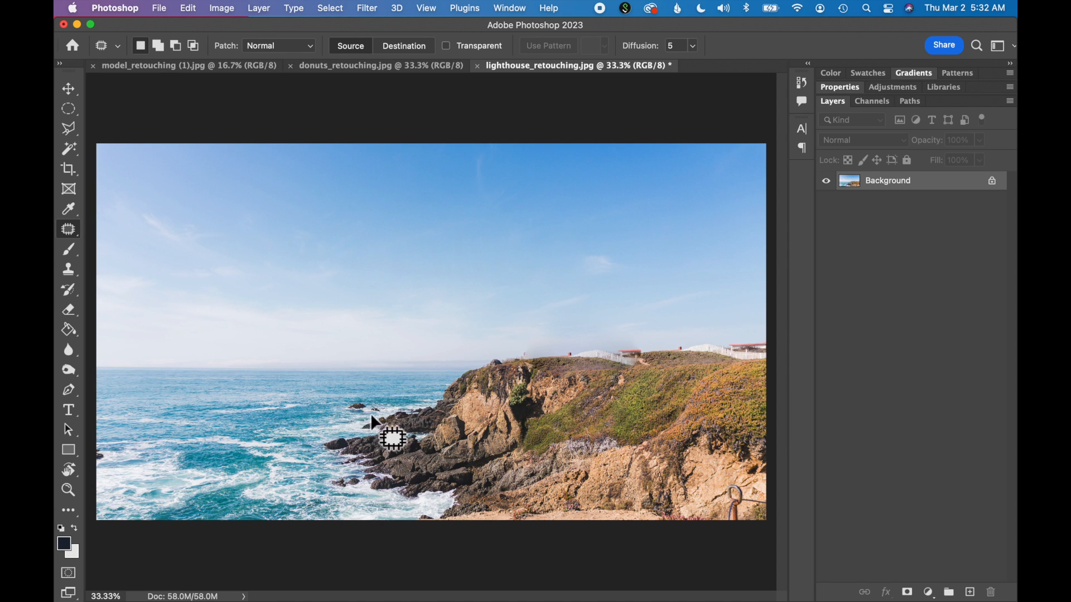
pyautogui.moveTo(385, 412)
pyautogui.mouseDown()
pyautogui.moveTo(353, 394)
pyautogui.moveTo(377, 414)
pyautogui.mouseUp()
pyautogui.moveTo(372, 414); pyautogui.dragTo(320, 411)
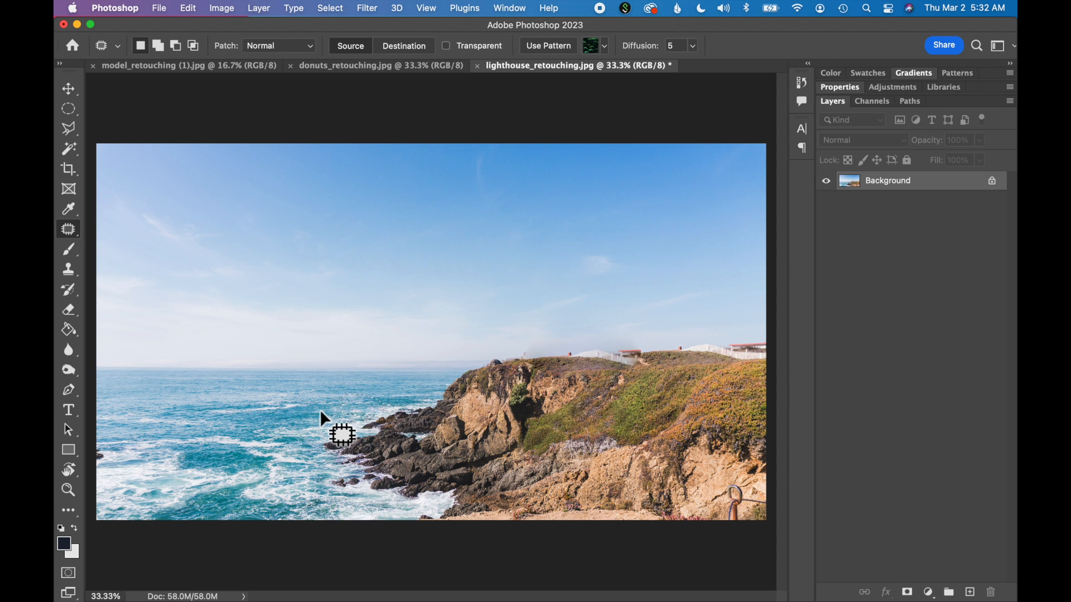
# Step: In donuts_retouching.jpg, set the Spot Healing Brush to 58 px and paint out white, orange and yellow sprinkles on the wood above the donuts
pyautogui.click(384, 70)
pyautogui.rightClick(73, 231)
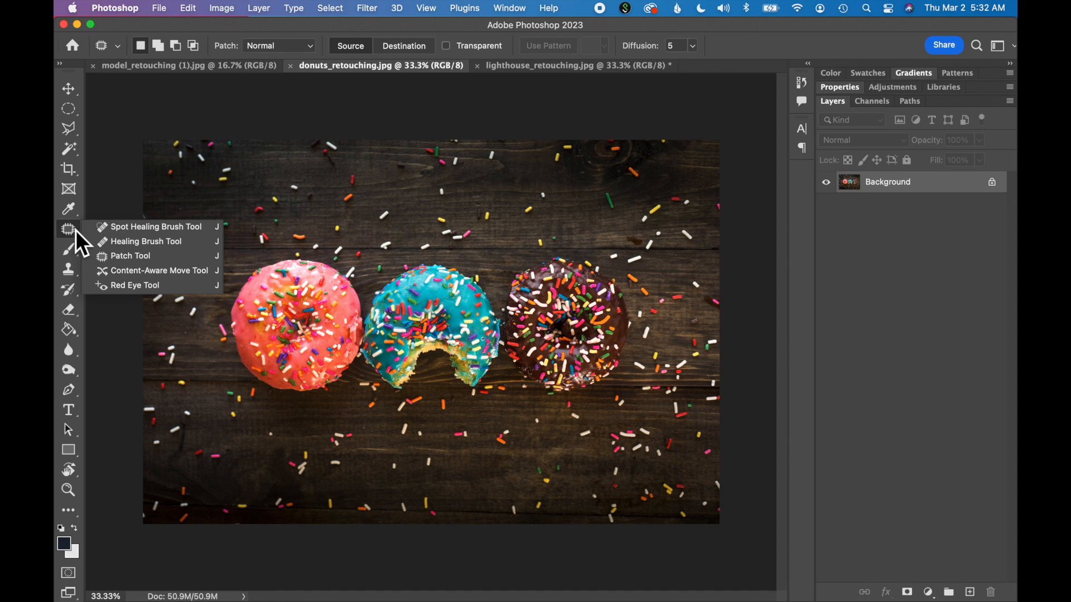
pyautogui.click(116, 232)
pyautogui.press('super+equal')
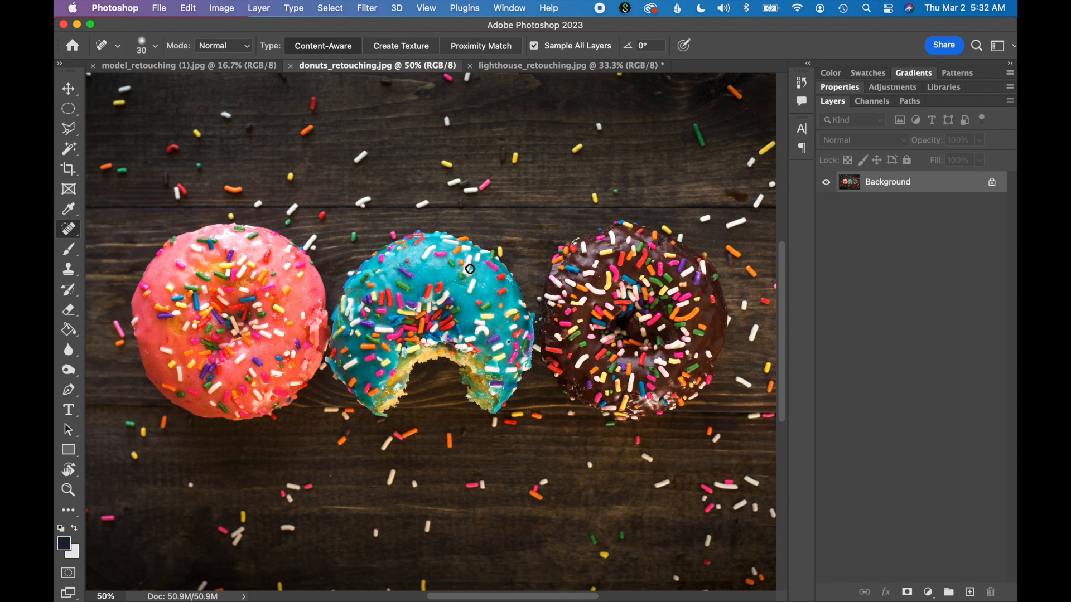
pyautogui.press('super+equal')
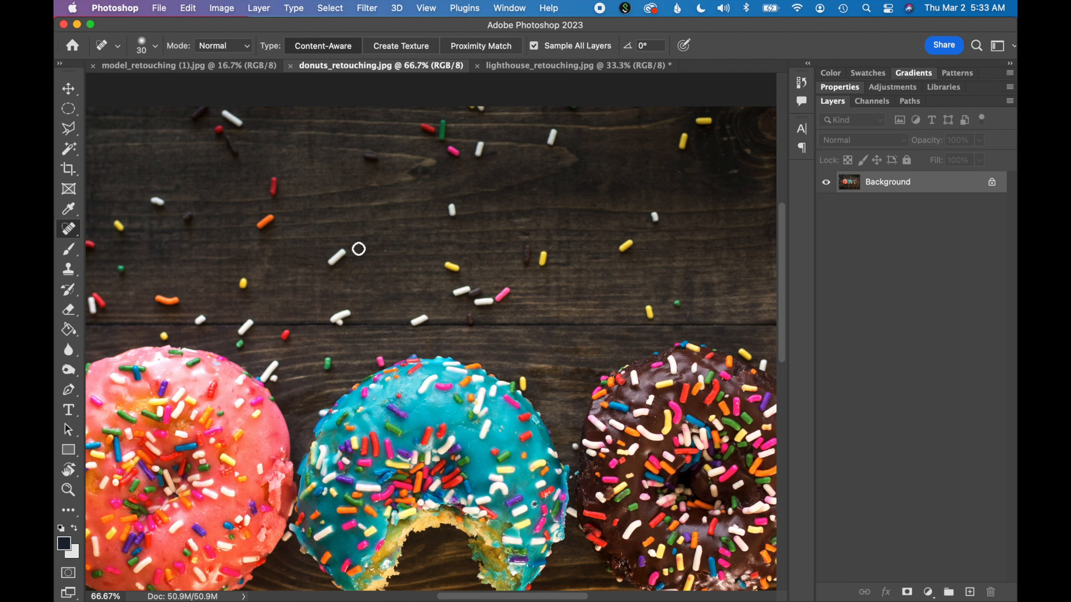
pyautogui.press(']')
pyautogui.click(156, 47)
pyautogui.click(121, 82)
pyautogui.click(287, 35)
pyautogui.moveTo(352, 260); pyautogui.dragTo(344, 266)
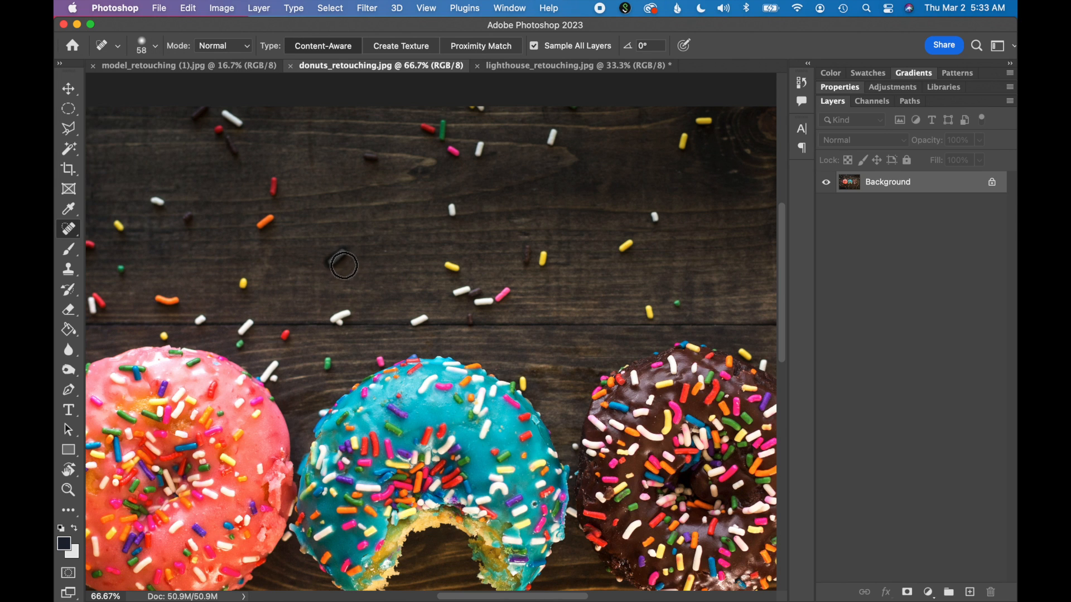
pyautogui.moveTo(280, 225); pyautogui.dragTo(274, 226)
pyautogui.moveTo(459, 274); pyautogui.dragTo(451, 267)
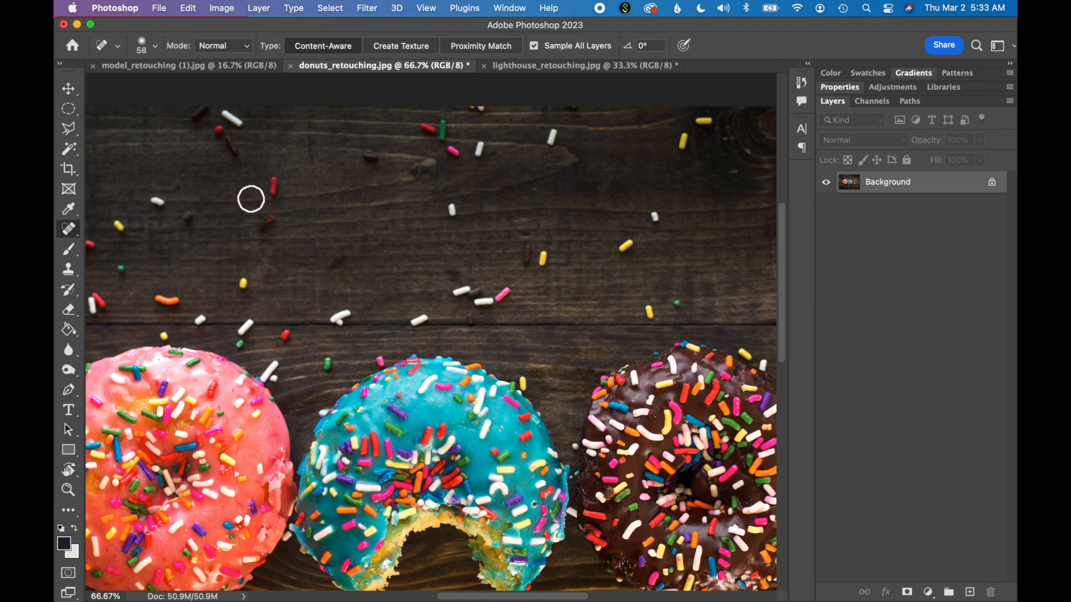
# Step: Remove the red, white and yellow sprinkles and the white-and-pink cluster on the wood above the teal donut with the Spot Healing Brush
pyautogui.click(71, 94)
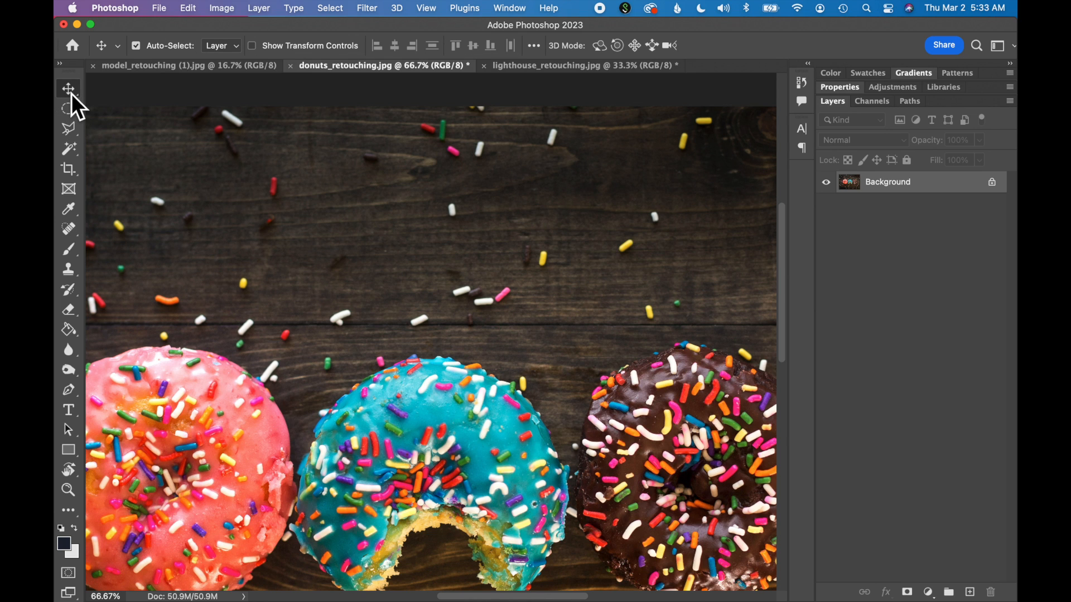
pyautogui.click(69, 229)
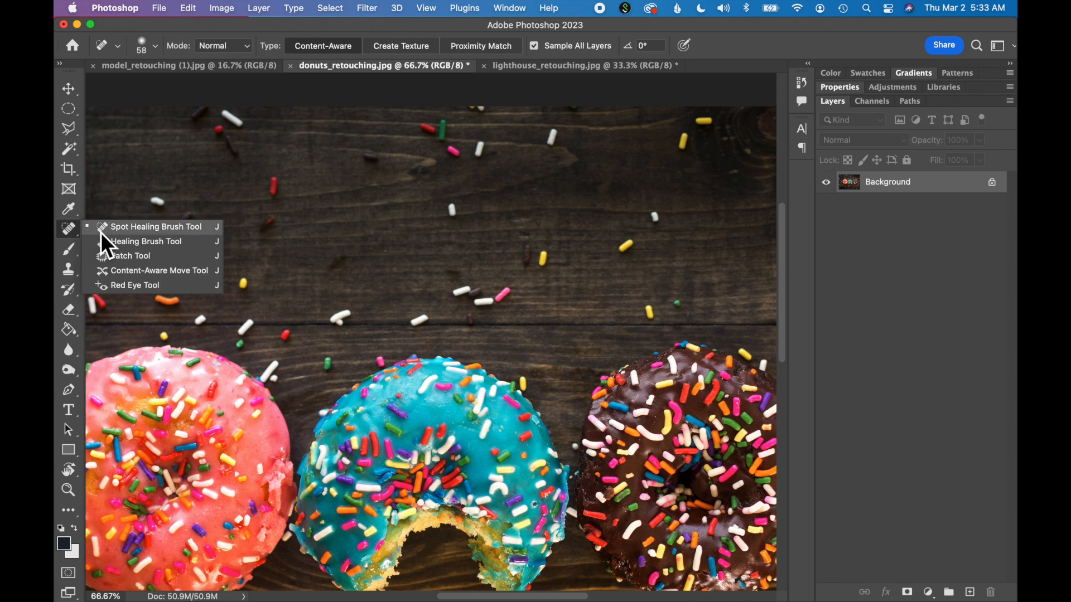
pyautogui.click(274, 187)
pyautogui.click(452, 211)
pyautogui.click(542, 258)
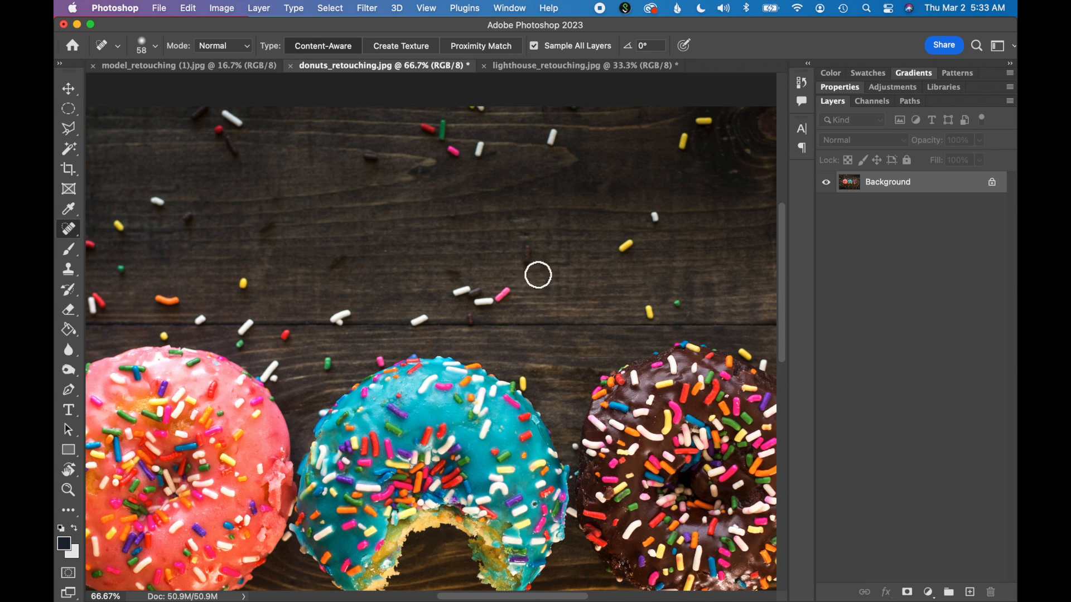
pyautogui.moveTo(518, 304)
pyautogui.mouseDown()
pyautogui.moveTo(481, 312)
pyautogui.moveTo(516, 297)
pyautogui.moveTo(494, 308)
pyautogui.moveTo(477, 290)
pyautogui.moveTo(456, 300)
pyautogui.moveTo(483, 304)
pyautogui.mouseUp()
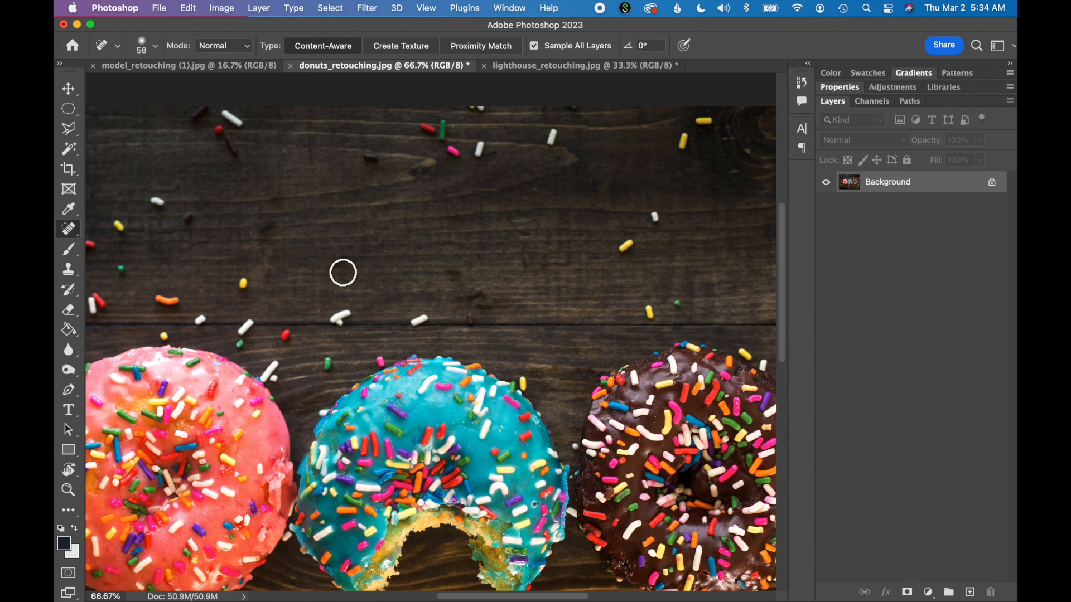
# Step: Heal the dark smudges left in the wood grain where the sprinkles above the teal donut were removed
pyautogui.click(339, 263)
pyautogui.click(275, 231)
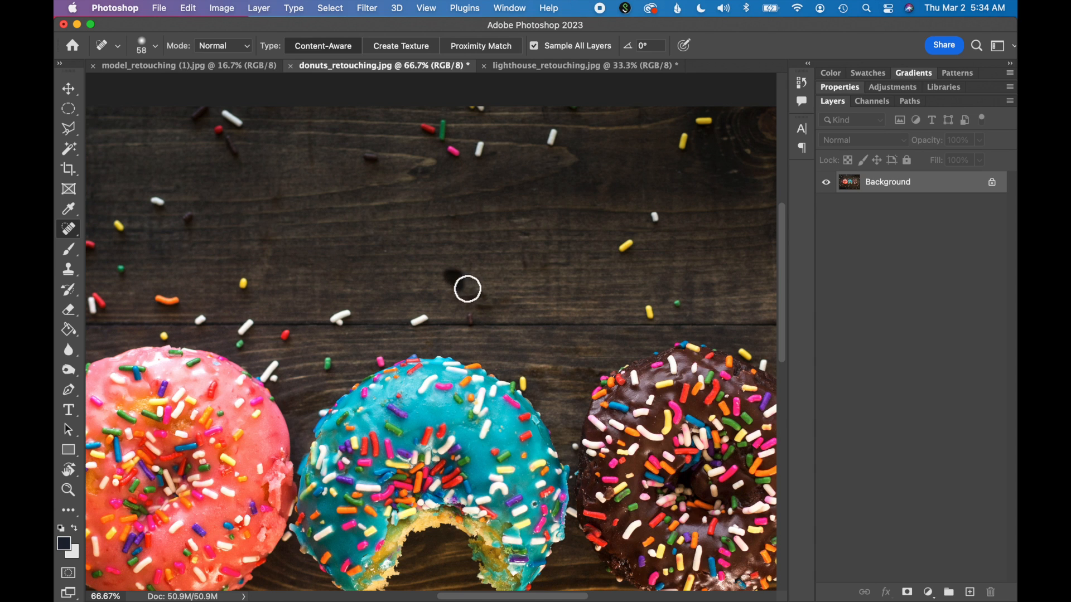
pyautogui.click(457, 279)
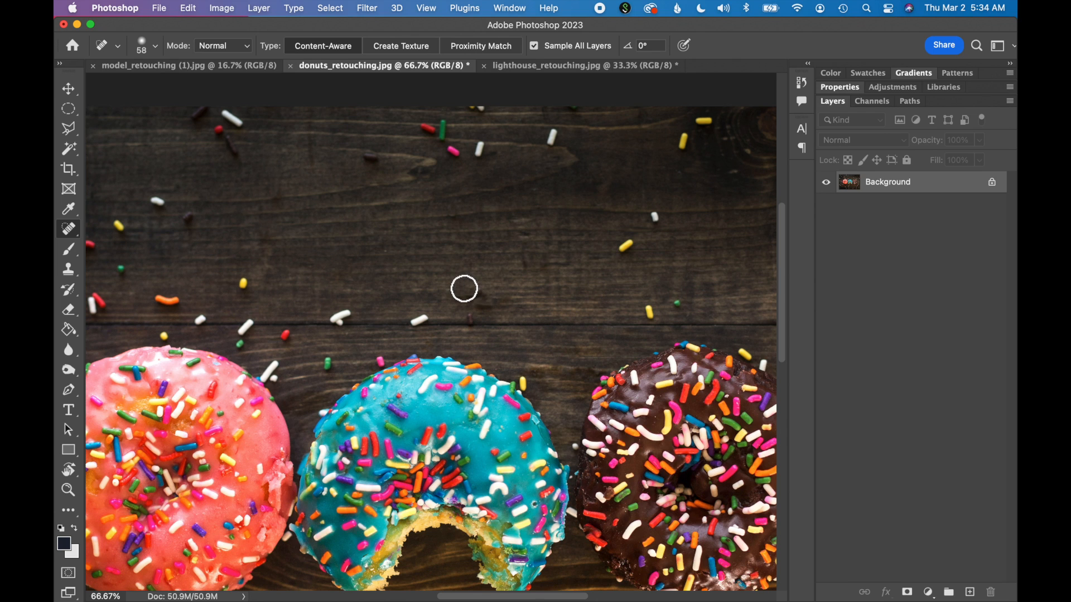
pyautogui.moveTo(480, 298); pyautogui.dragTo(491, 296)
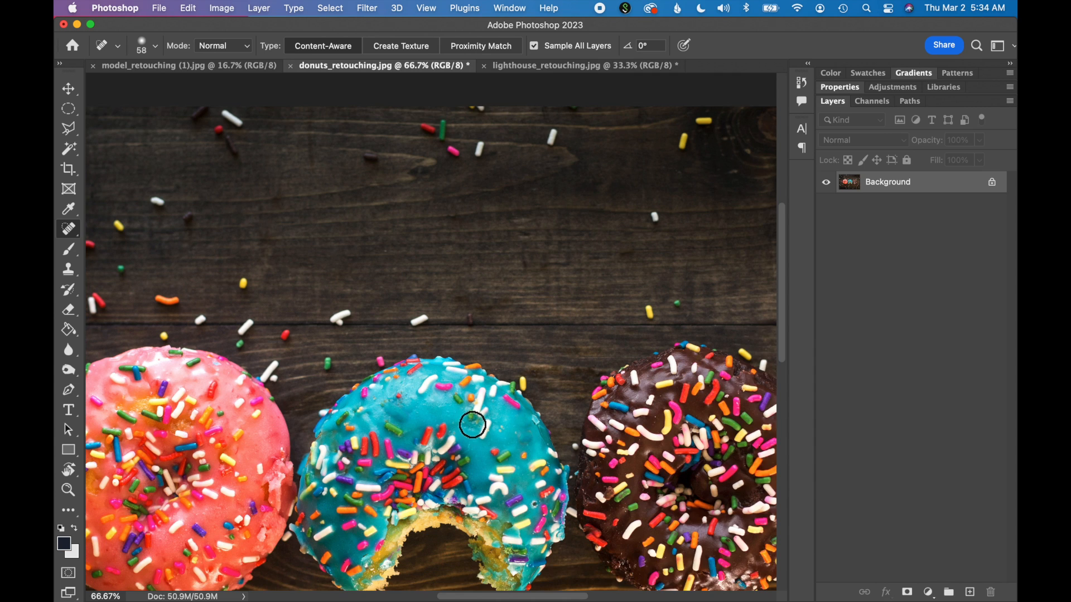
# Step: With the Clone Stamp tool, sample clean wood and paint over the yellow sprinkle above the pink donut
pyautogui.scroll(-2, 473, 425)
pyautogui.hscroll(-2, 473, 425)
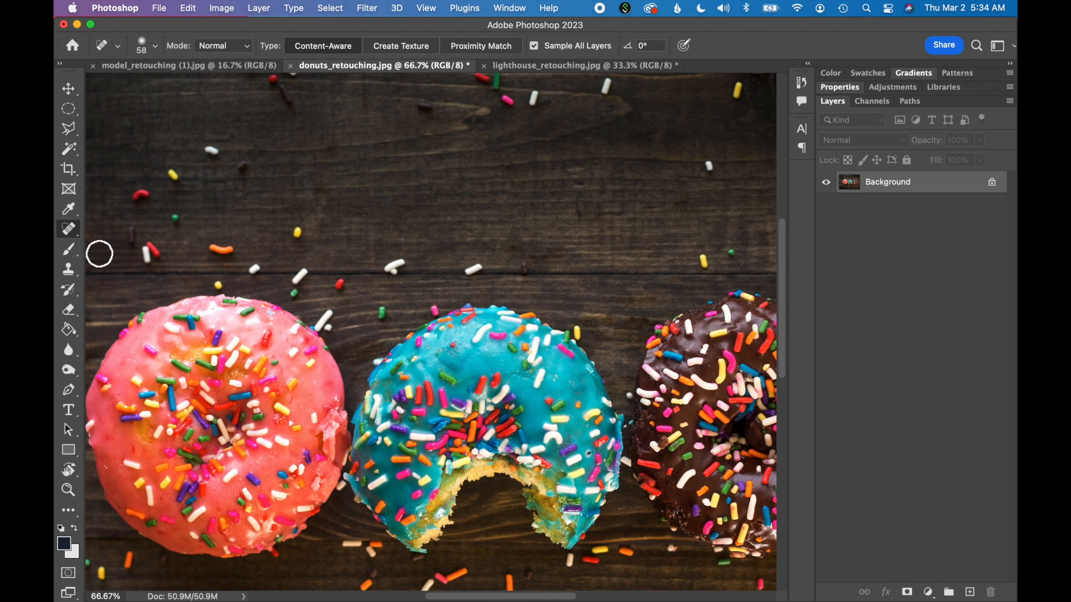
pyautogui.click(73, 275)
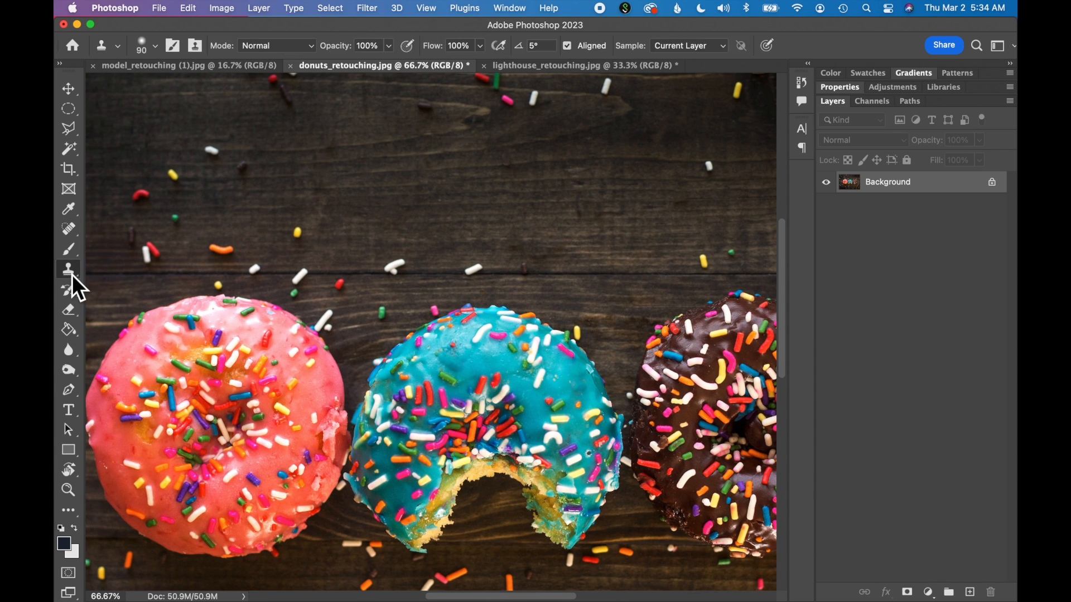
pyautogui.click(99, 272)
pyautogui.press('super+1')
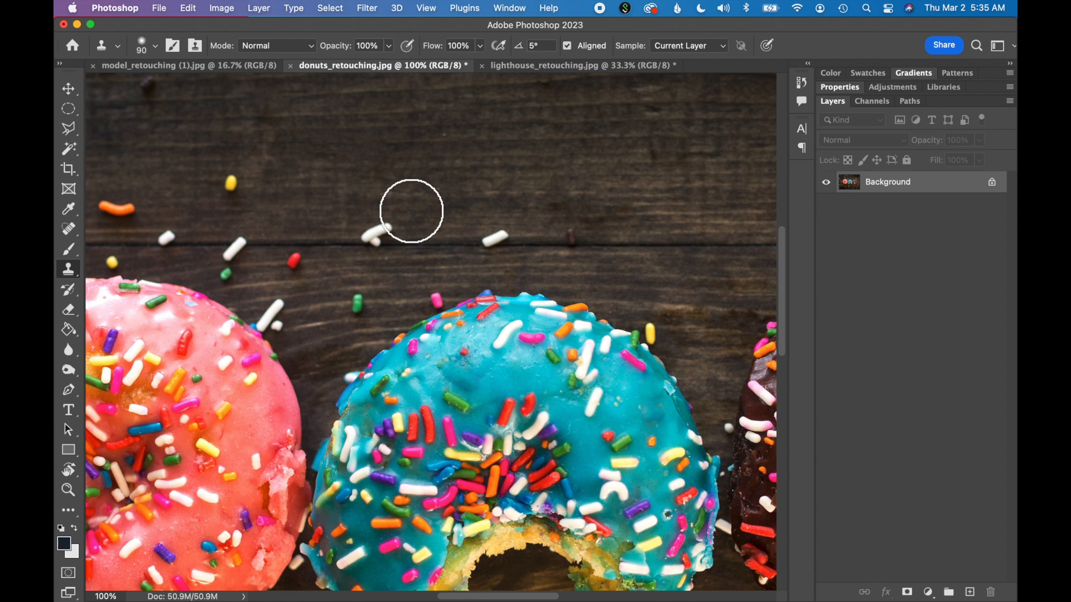
pyautogui.moveTo(402, 201); pyautogui.dragTo(545, 284)
pyautogui.moveTo(467, 280); pyautogui.dragTo(600, 288)
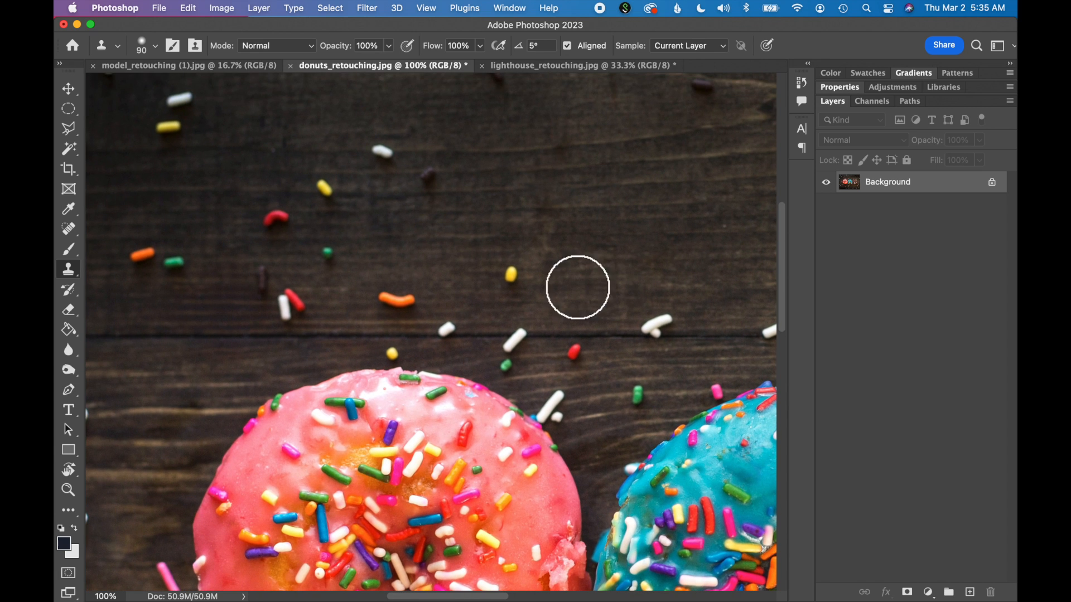
pyautogui.rightClick(68, 276)
pyautogui.click(110, 272)
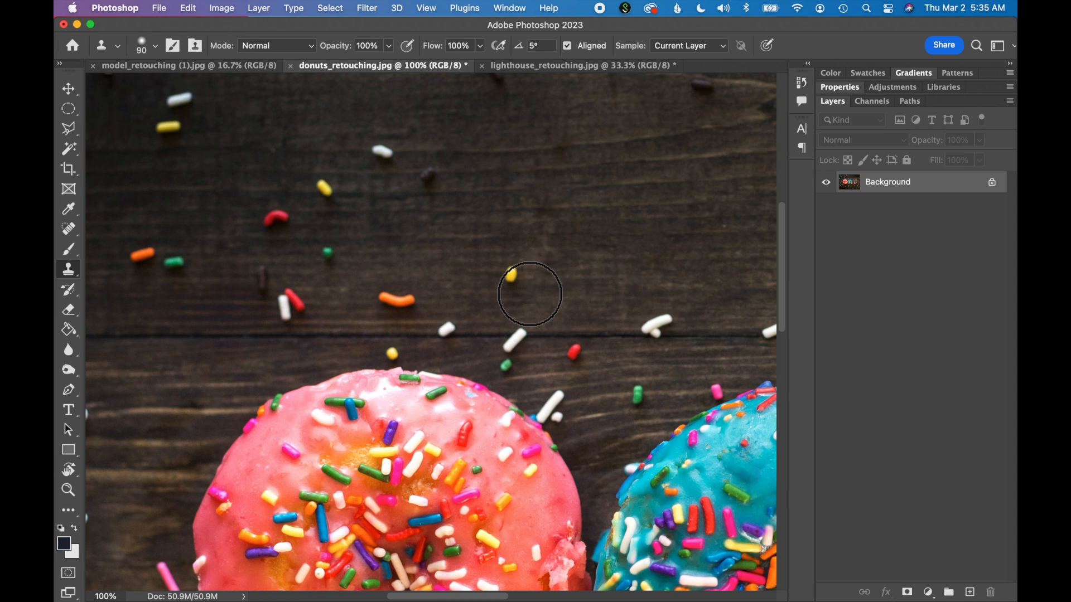
pyautogui.keyDown('alt'); pyautogui.click(563, 285); pyautogui.keyUp('alt')
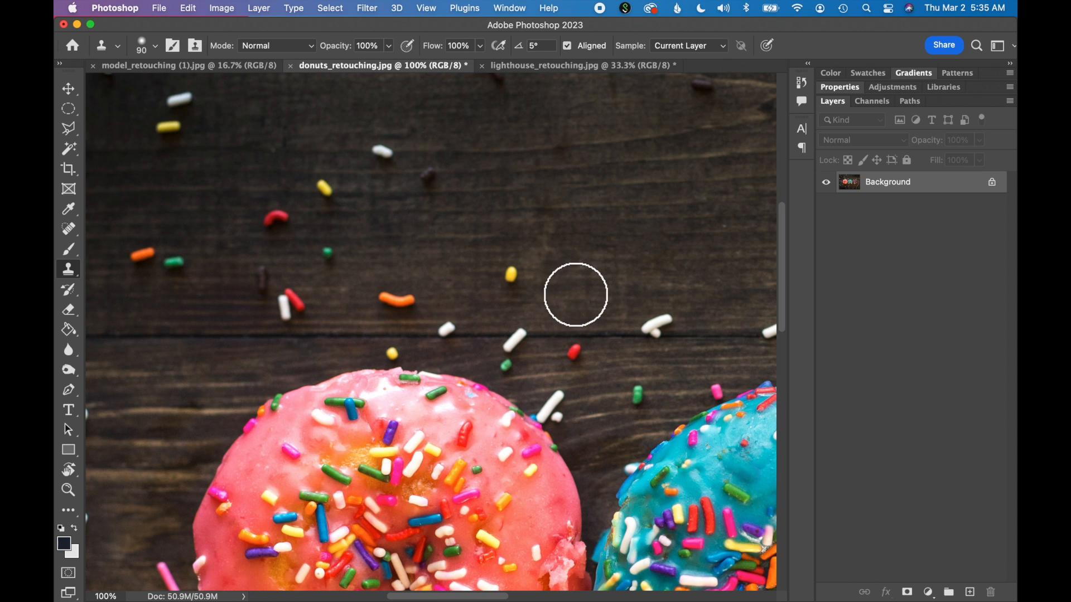
pyautogui.moveTo(576, 295)
pyautogui.mouseDown()
pyautogui.moveTo(531, 292)
pyautogui.moveTo(528, 302)
pyautogui.moveTo(532, 291)
pyautogui.mouseUp()
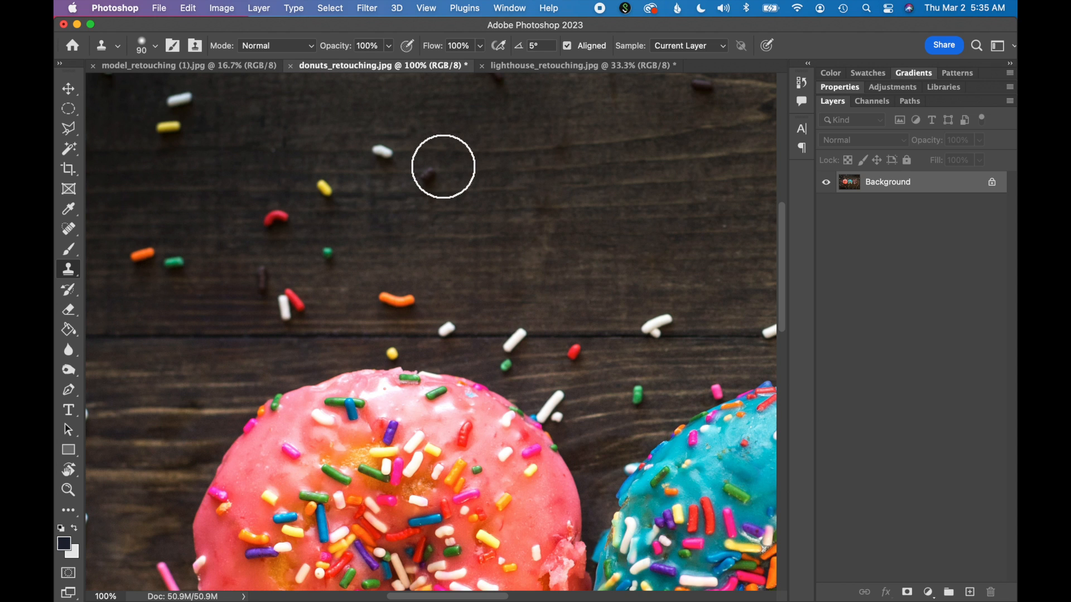
# Step: Clone nearby clean wood over the white, dark brown and yellow sprinkles higher up above the pink donut
pyautogui.keyDown('alt'); pyautogui.click(431, 159); pyautogui.keyUp('alt')
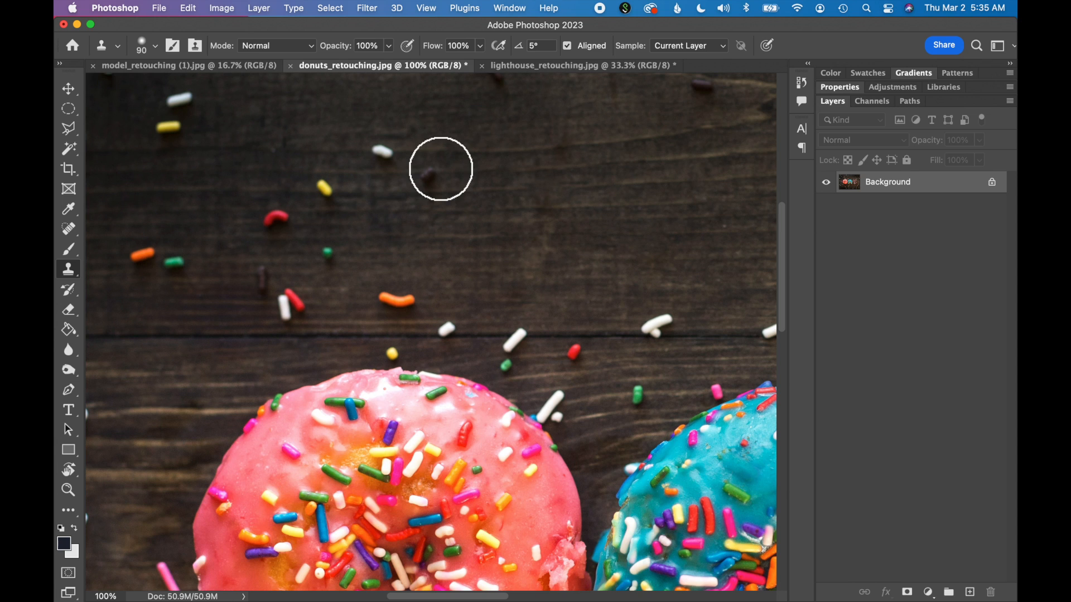
pyautogui.keyDown('alt'); pyautogui.click(431, 160); pyautogui.keyUp('alt')
pyautogui.moveTo(413, 173)
pyautogui.mouseDown()
pyautogui.moveTo(390, 157)
pyautogui.moveTo(398, 168)
pyautogui.mouseUp()
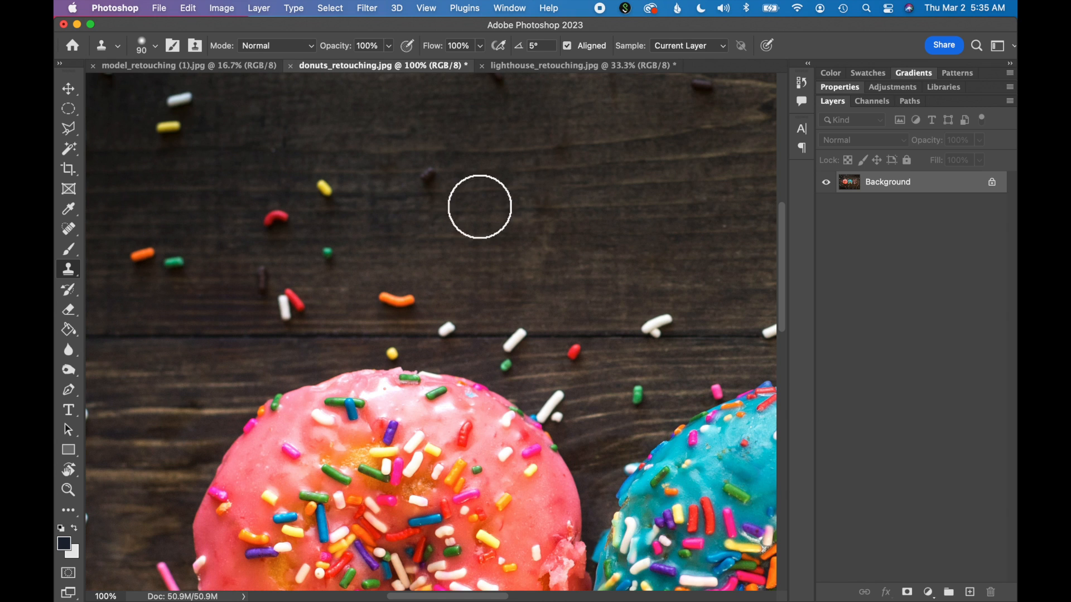
pyautogui.keyDown('alt'); pyautogui.click(469, 183); pyautogui.keyUp('alt')
pyautogui.moveTo(452, 194); pyautogui.dragTo(449, 194)
# Step: Clone copies of the red, orange, yellow and white sprinkles onto the bare wood above the donuts
pyautogui.scroll(-1, 294, 255)
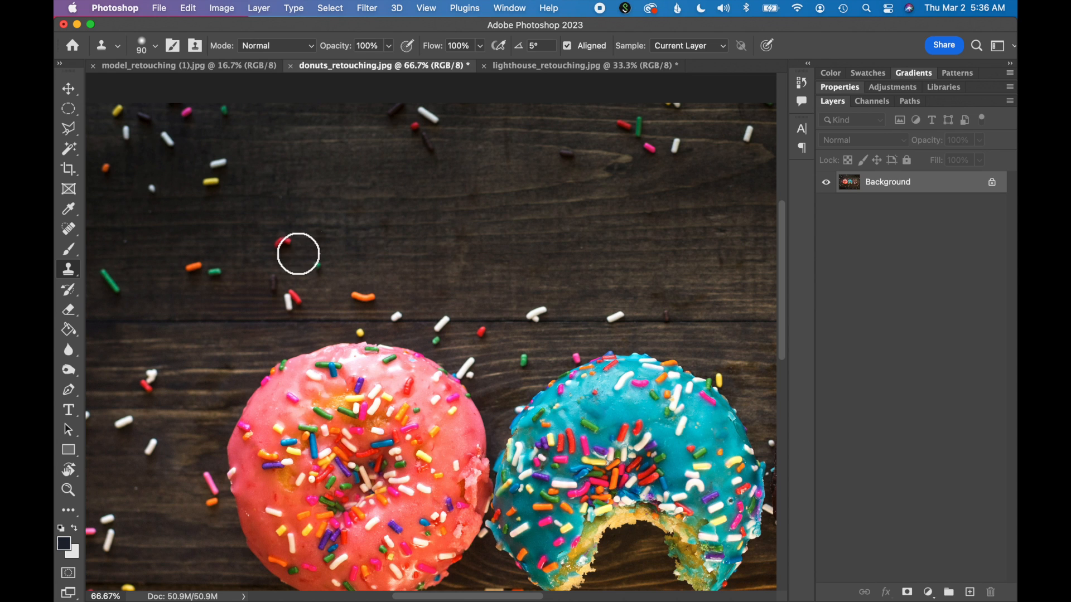
pyautogui.moveTo(456, 248); pyautogui.dragTo(457, 249)
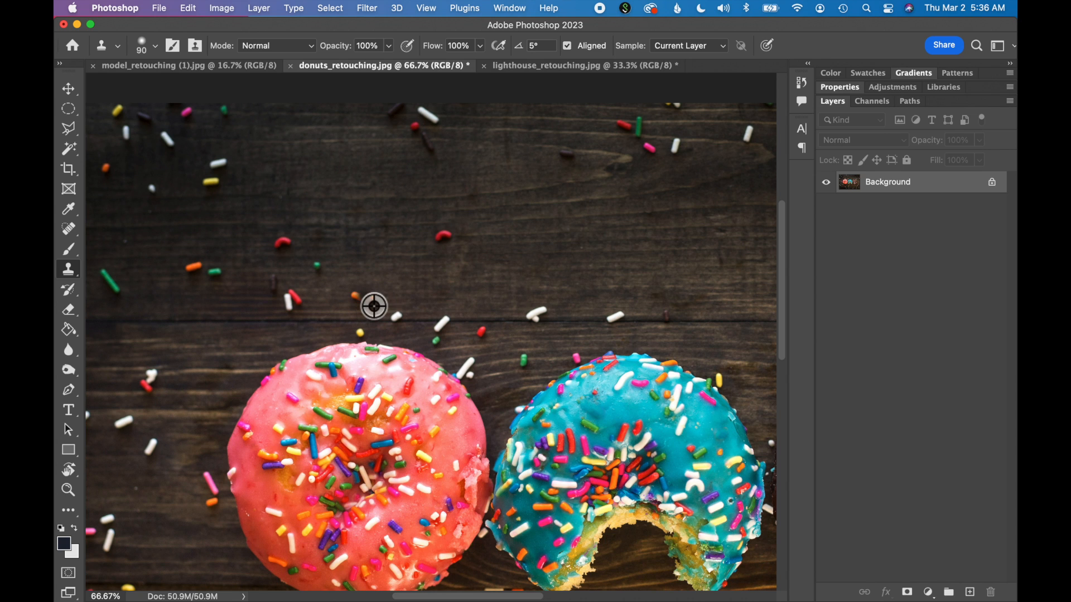
pyautogui.moveTo(569, 260); pyautogui.dragTo(563, 254)
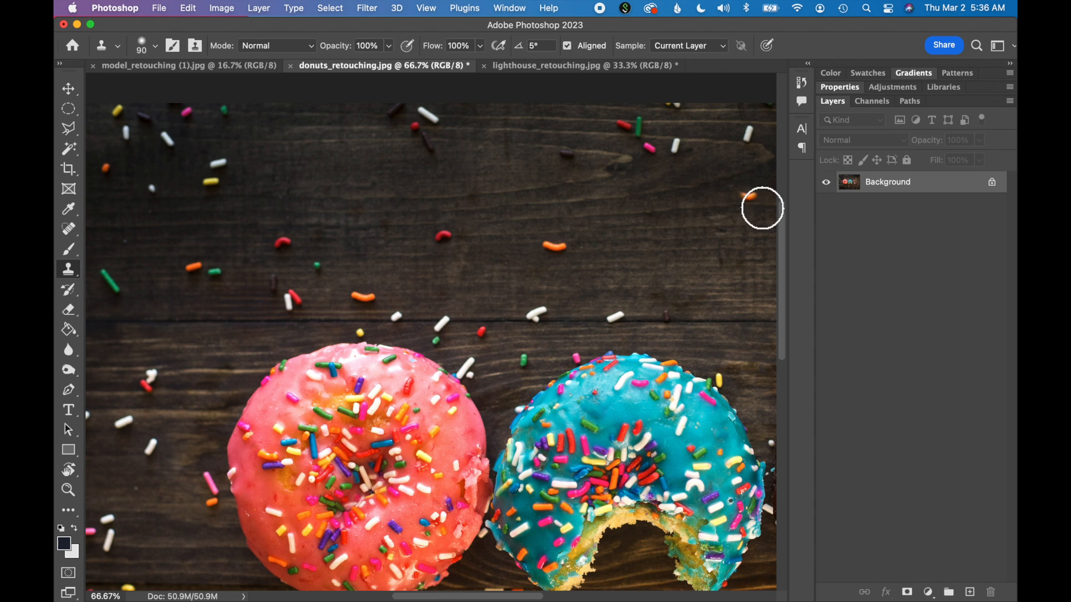
pyautogui.keyDown('alt'); pyautogui.click(689, 156); pyautogui.keyUp('alt')
pyautogui.moveTo(678, 240); pyautogui.dragTo(674, 239)
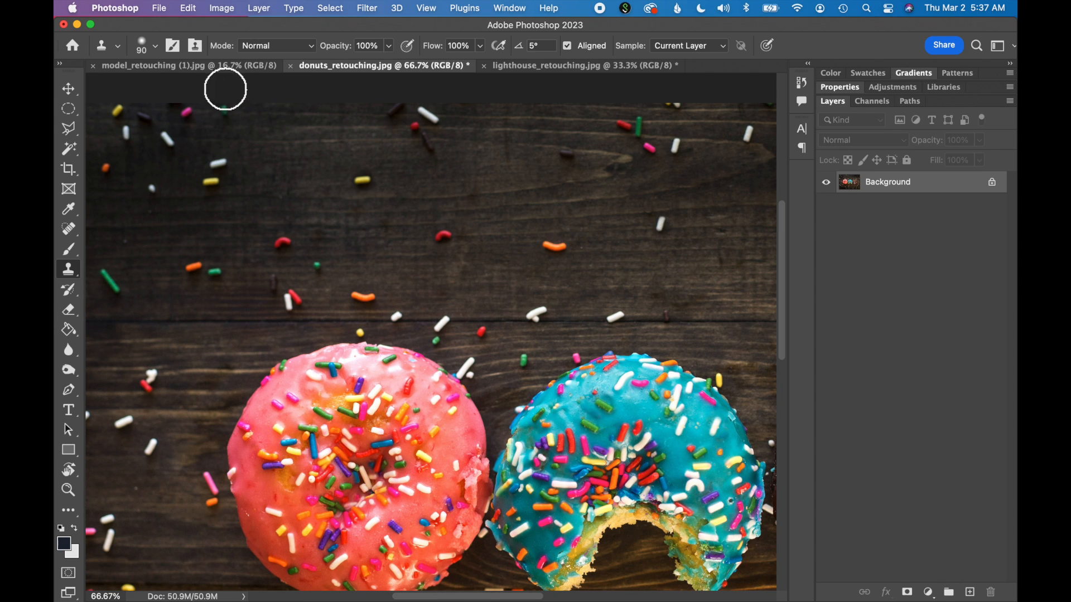
# Step: In the model_retouching (1).jpg portrait, choose the Spot Healing Brush and duplicate the Background layer
pyautogui.click(205, 69)
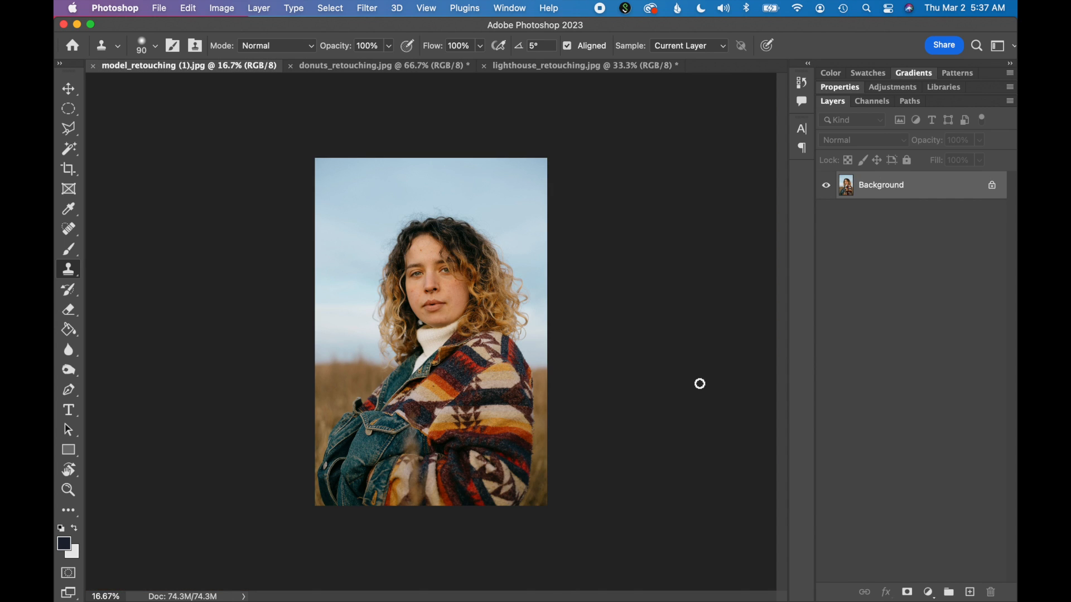
pyautogui.press('super+equal')
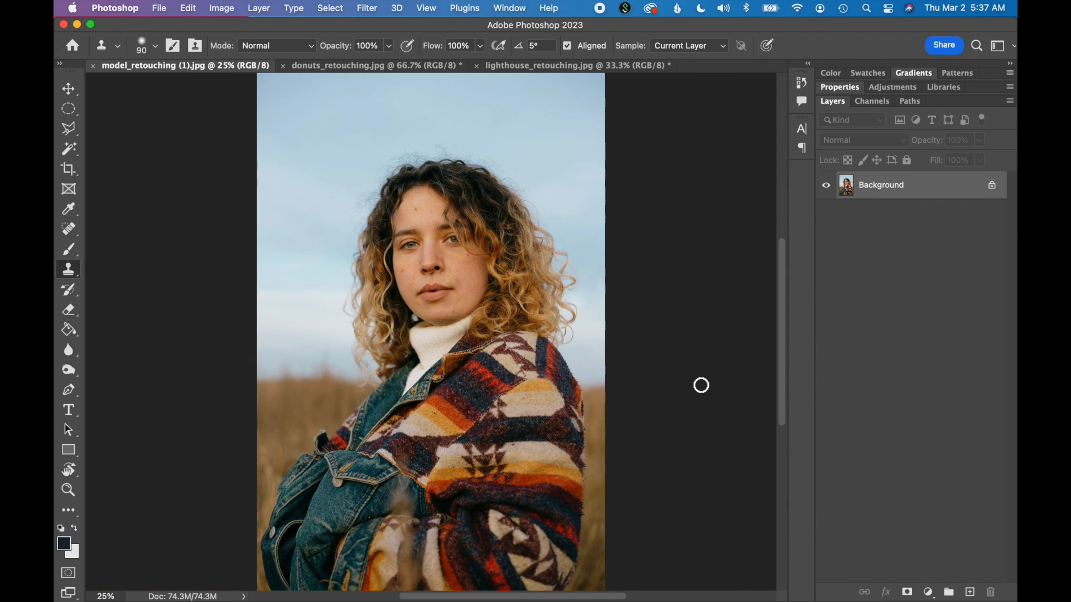
pyautogui.press('super+equal')
pyautogui.press('super+equal')
pyautogui.press('super+equal')
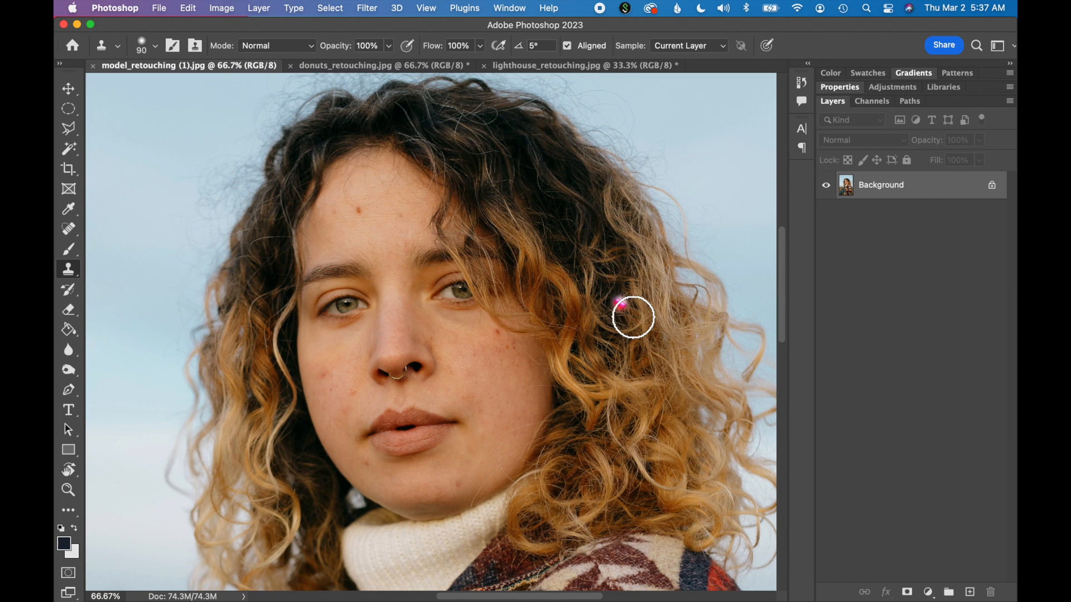
pyautogui.press('super+equal')
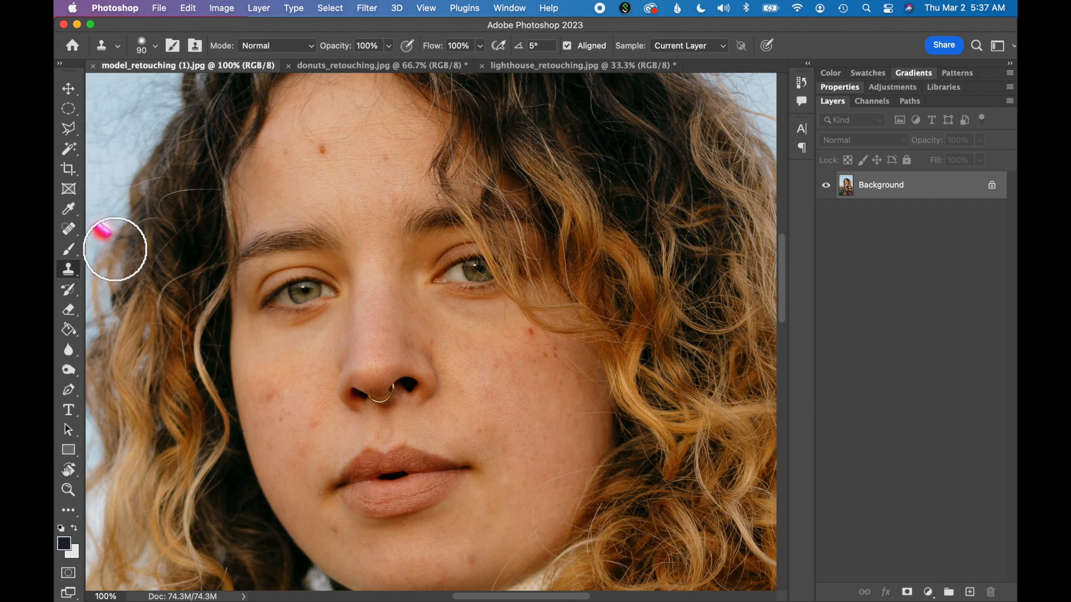
pyautogui.click(76, 229)
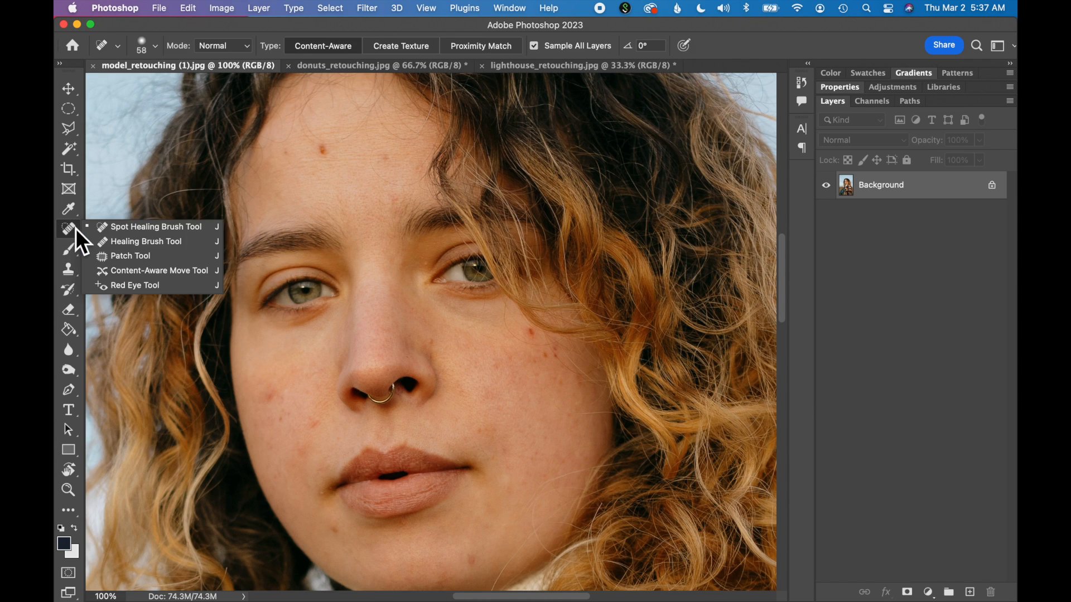
pyautogui.click(106, 230)
pyautogui.click(354, 167)
pyautogui.moveTo(910, 199)
pyautogui.mouseDown()
pyautogui.moveTo(973, 510)
pyautogui.moveTo(973, 591)
pyautogui.mouseUp()
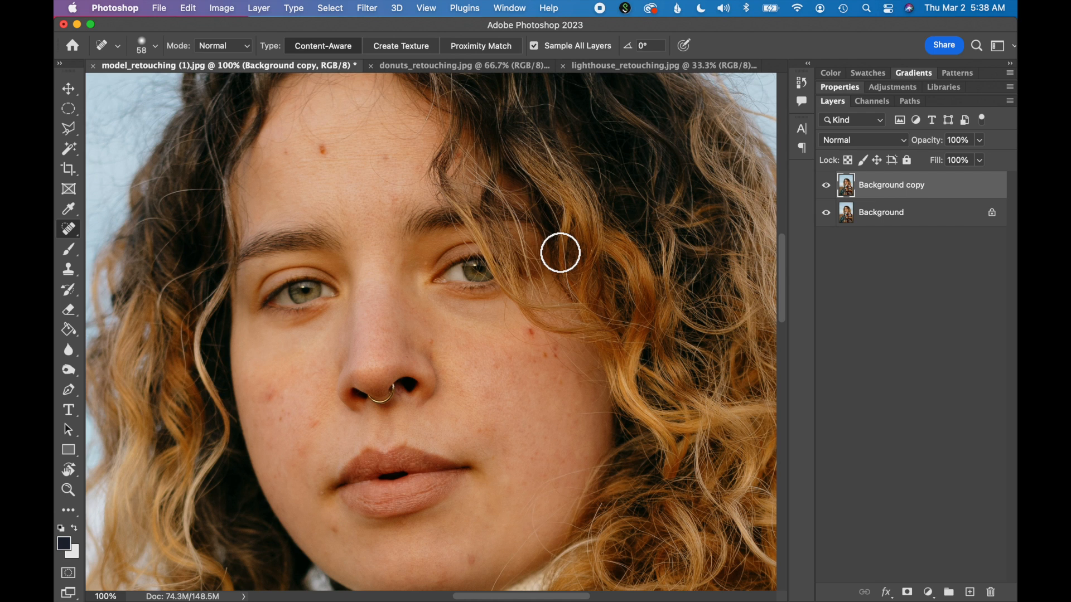
# Step: Heal the brown mole on the woman's forehead and the red blemishes on both cheeks of the Background copy layer
pyautogui.click(323, 152)
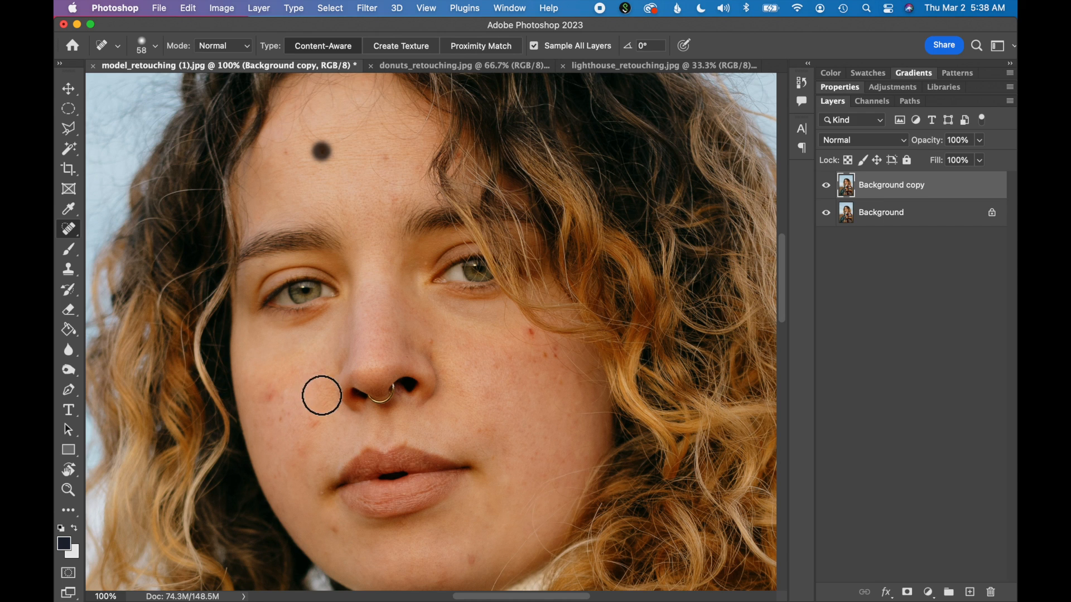
pyautogui.click(273, 397)
pyautogui.click(316, 425)
pyautogui.click(532, 332)
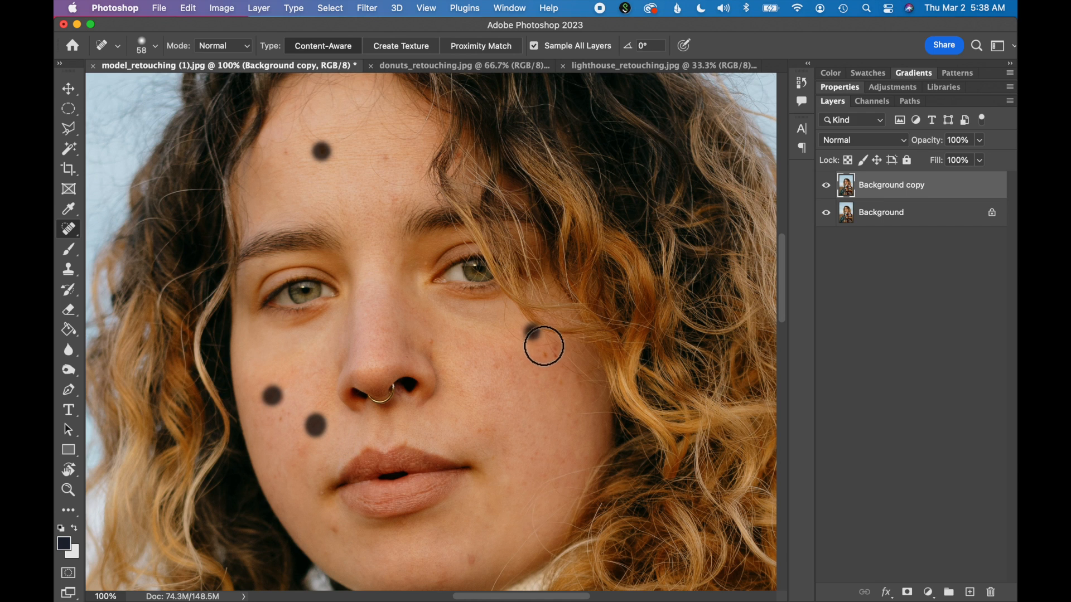
pyautogui.click(549, 353)
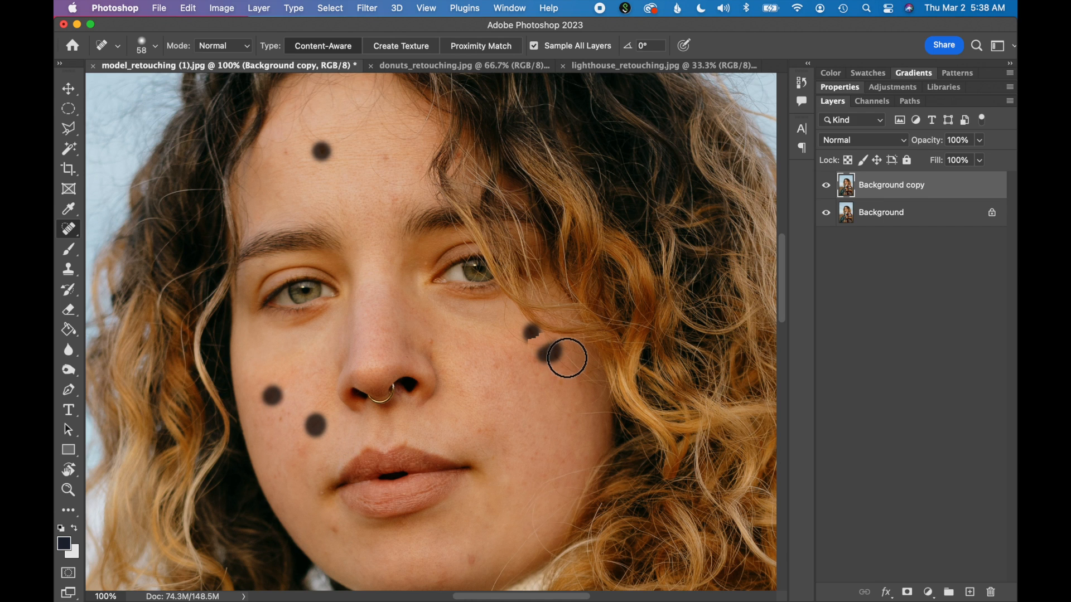
pyautogui.click(74, 96)
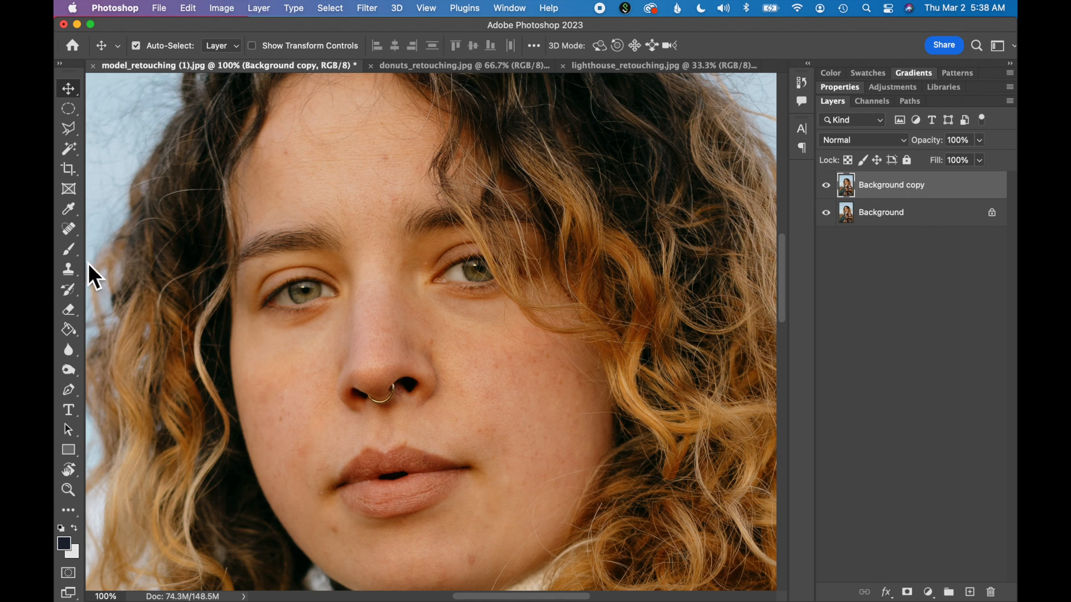
# Step: Heal the remaining spots on the chin, jaw, forehead and cheek with the Spot Healing Brush
pyautogui.click(69, 229)
pyautogui.click(335, 532)
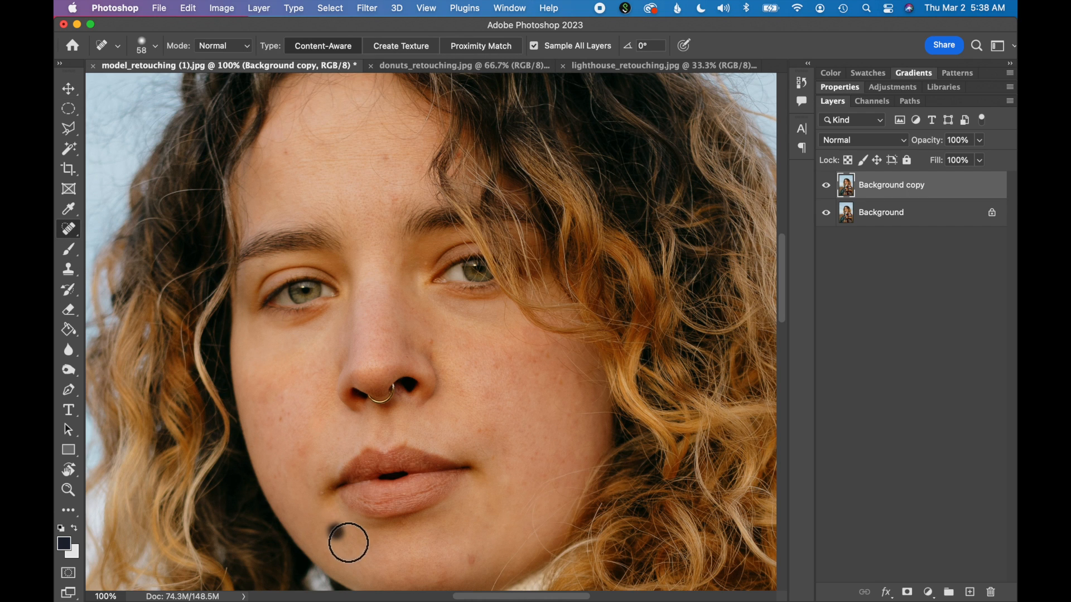
pyautogui.click(473, 559)
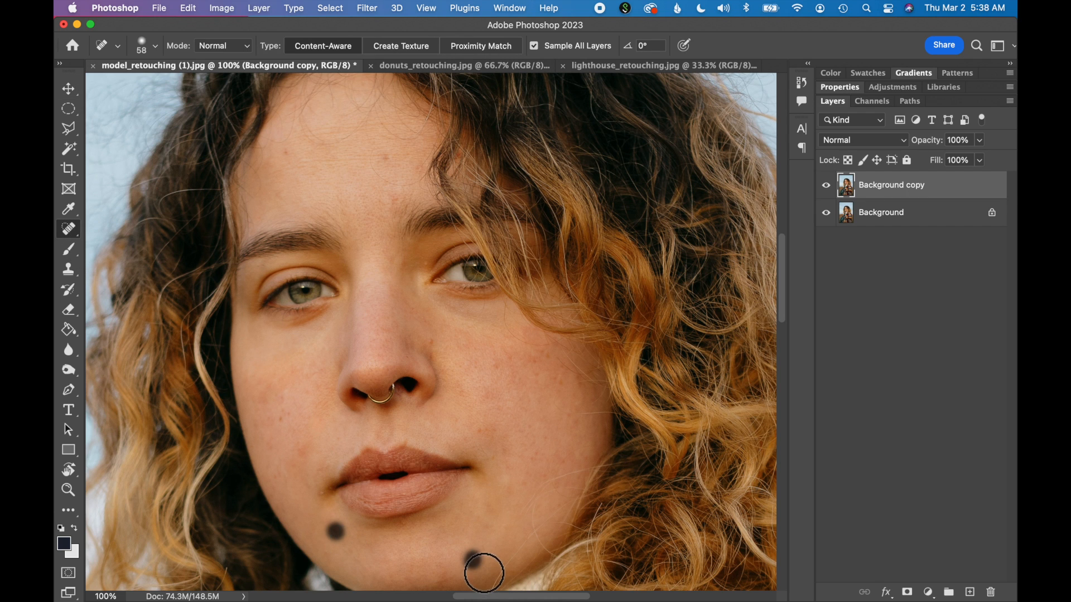
pyautogui.click(320, 493)
pyautogui.click(389, 160)
pyautogui.click(298, 164)
pyautogui.click(295, 428)
pyautogui.click(68, 90)
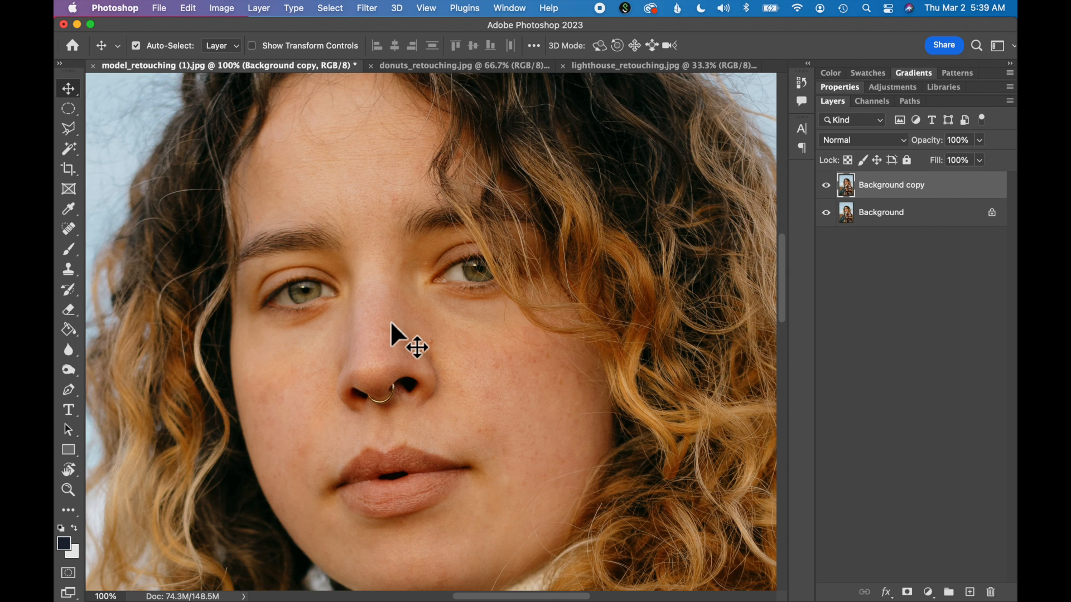
# Step: Lower the Background copy layer's opacity to 0% to compare with the original, and set it to 75%
pyautogui.press('super+minus')
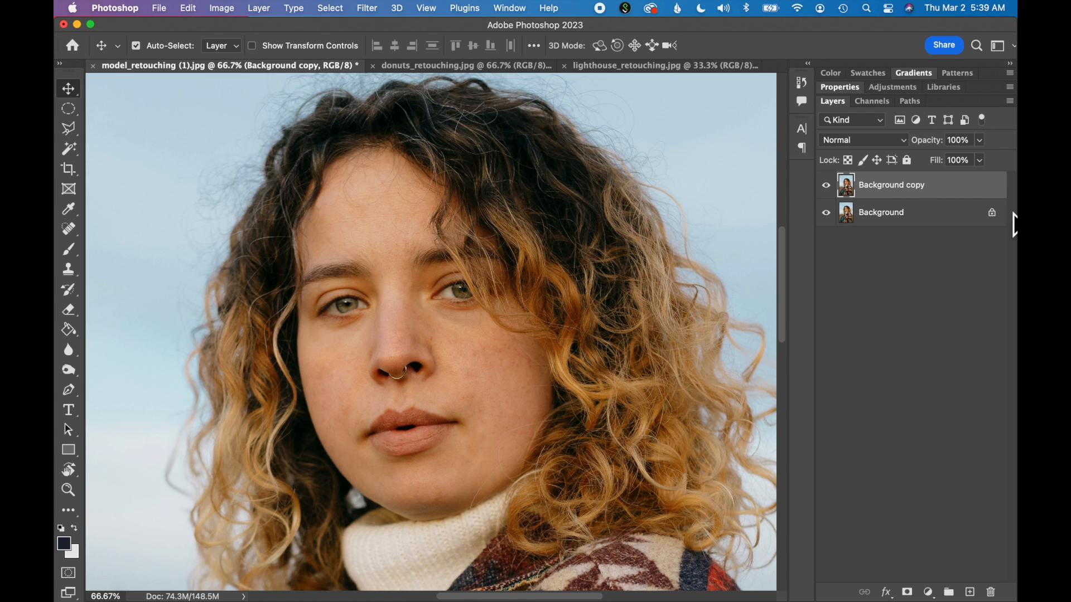
pyautogui.click(984, 145)
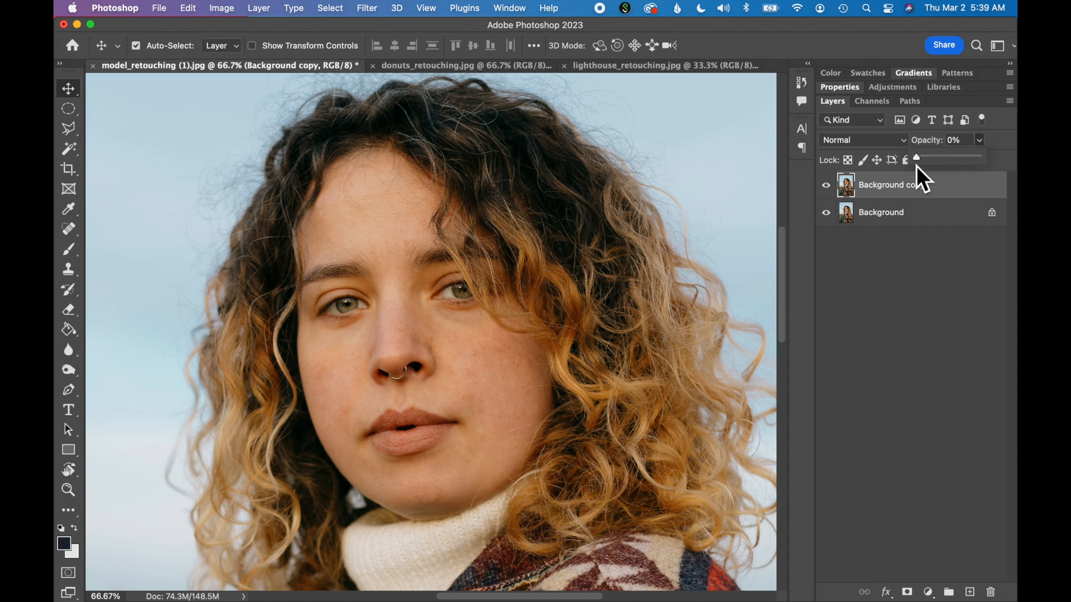
pyautogui.moveTo(919, 162); pyautogui.dragTo(968, 161)
# Step: With the Clone Stamp tool, sample clear sky and paint over the flyaway hairs beside the crown of the head
pyautogui.press('super+1')
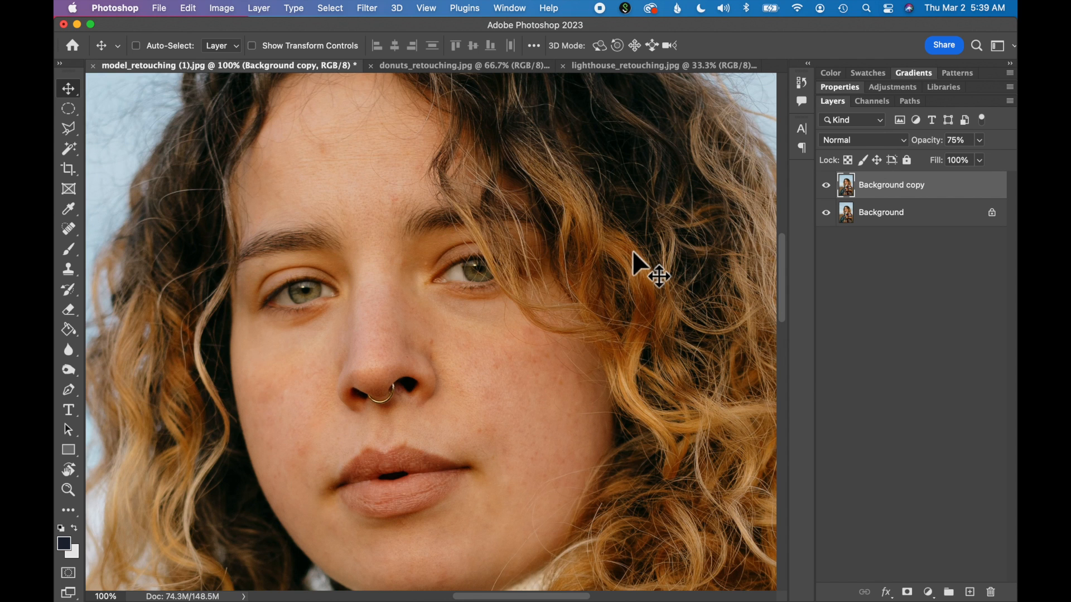
pyautogui.moveTo(537, 382); pyautogui.dragTo(535, 507)
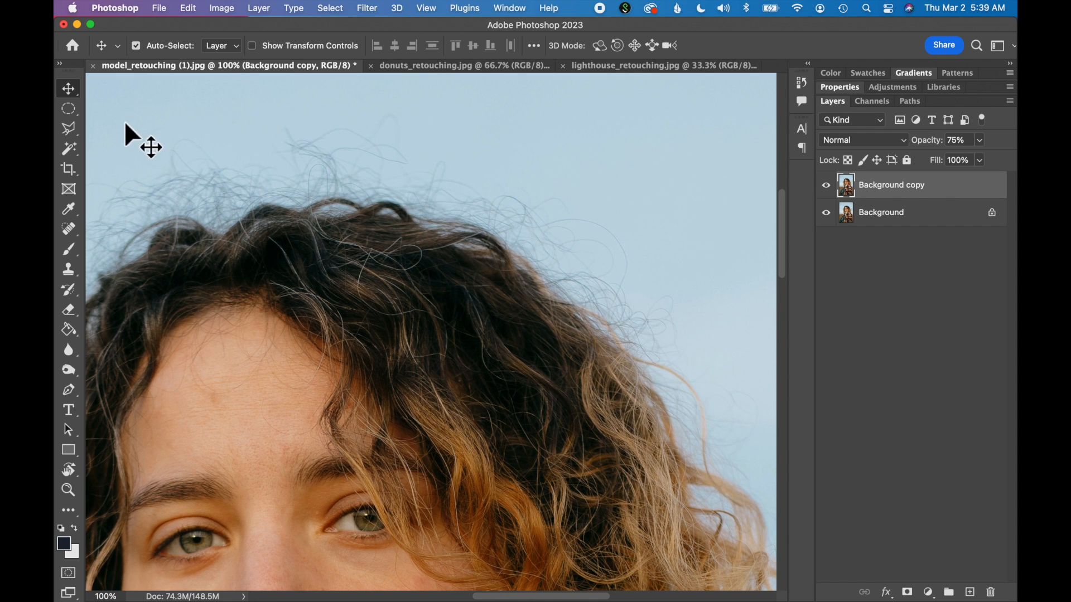
pyautogui.moveTo(73, 273); pyautogui.dragTo(112, 269)
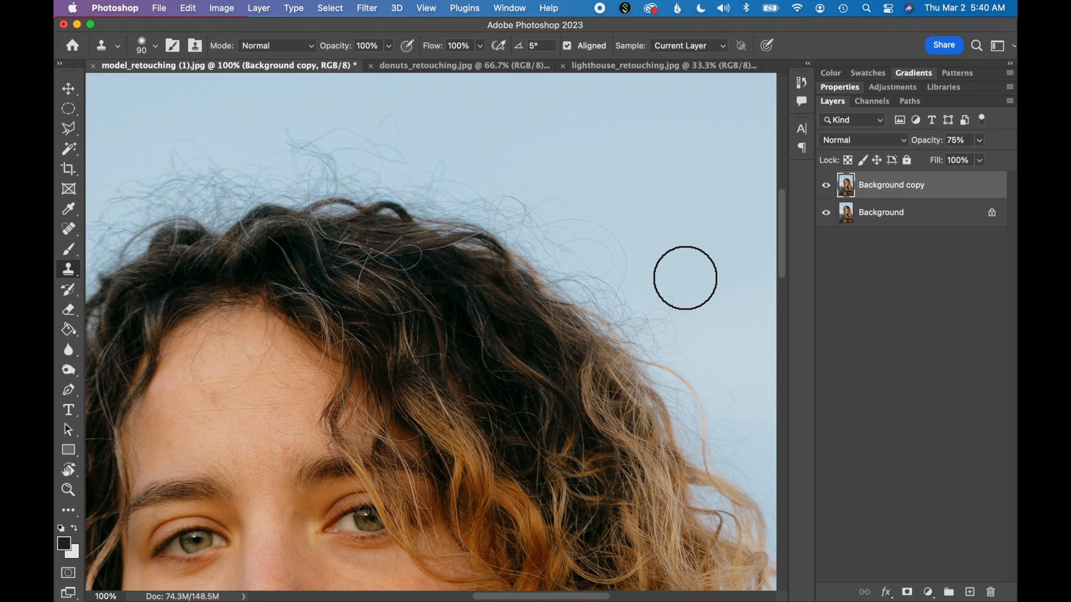
pyautogui.keyDown('alt'); pyautogui.click(678, 275); pyautogui.keyUp('alt')
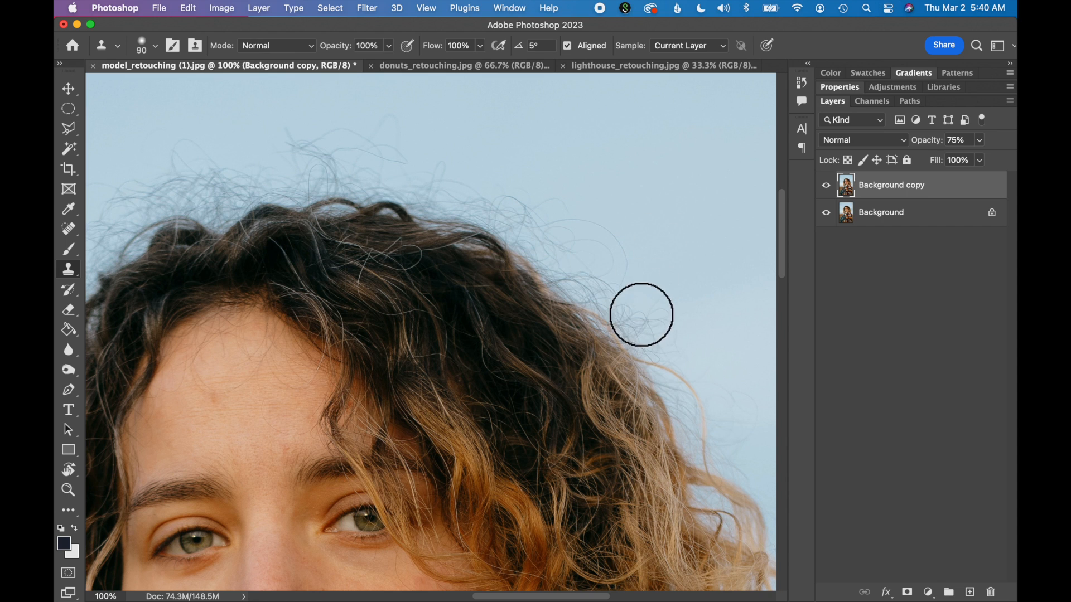
pyautogui.keyDown('alt'); pyautogui.click(660, 279); pyautogui.keyUp('alt')
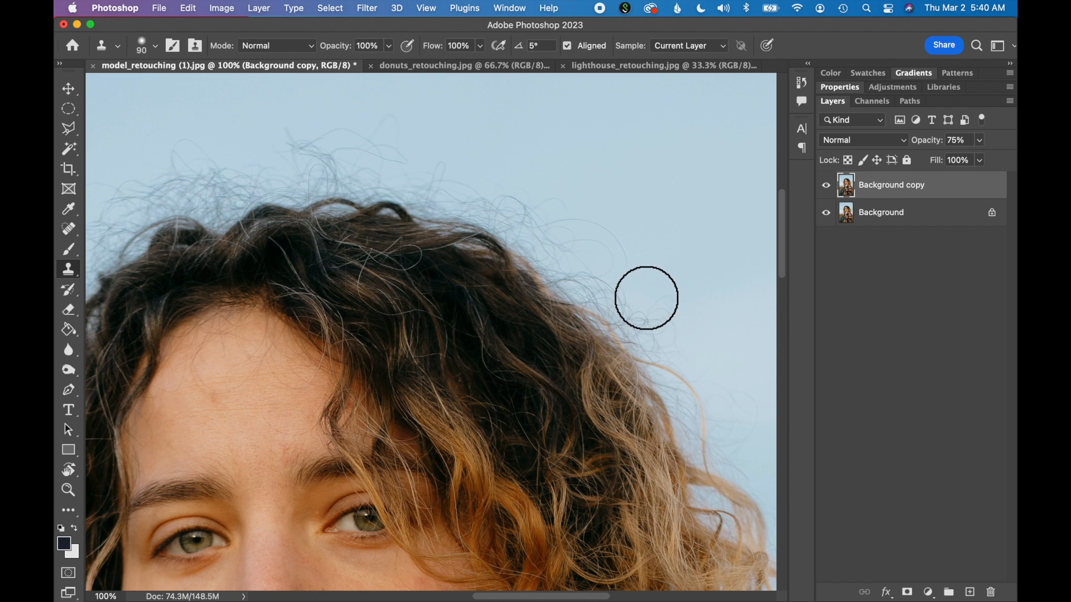
pyautogui.moveTo(641, 294)
pyautogui.mouseDown()
pyautogui.moveTo(629, 260)
pyautogui.moveTo(603, 244)
pyautogui.moveTo(654, 300)
pyautogui.mouseUp()
# Step: Set the Background copy layer's opacity to 100%, and clone nearby sky over the flyaway hairs along the upper side of the curls
pyautogui.moveTo(979, 141); pyautogui.dragTo(1002, 158)
pyautogui.moveTo(668, 298); pyautogui.dragTo(642, 315)
pyautogui.press('super+z')
pyautogui.keyDown('alt'); pyautogui.click(592, 242); pyautogui.keyUp('alt')
pyautogui.moveTo(538, 224)
pyautogui.mouseDown()
pyautogui.moveTo(626, 284)
pyautogui.moveTo(614, 309)
pyautogui.moveTo(583, 290)
pyautogui.moveTo(559, 244)
pyautogui.moveTo(525, 224)
pyautogui.moveTo(546, 261)
pyautogui.mouseUp()
pyautogui.keyDown('alt'); pyautogui.click(641, 294); pyautogui.keyUp('alt')
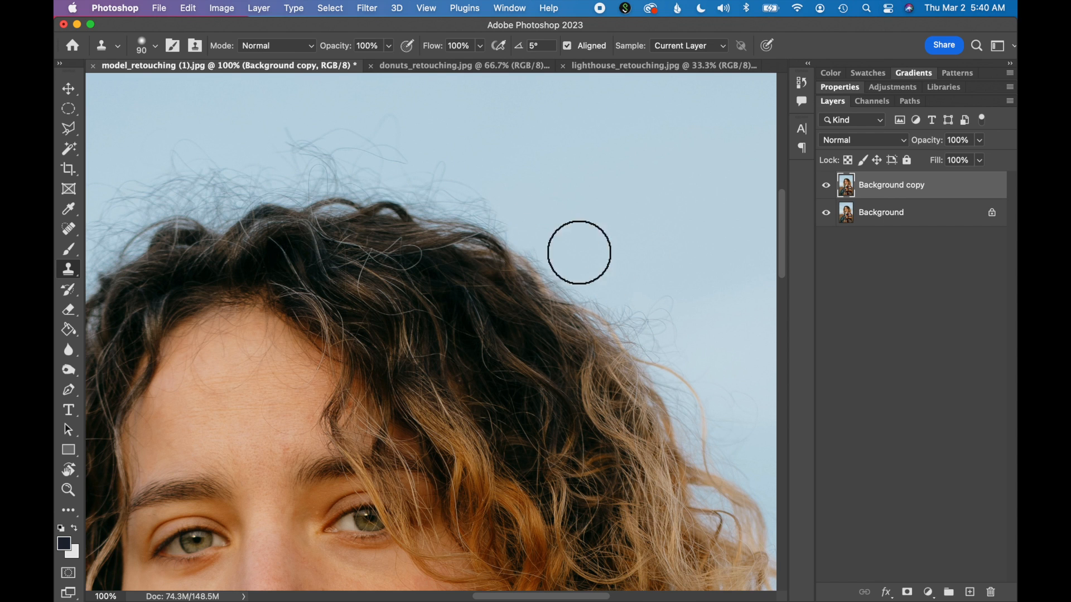
# Step: Examine the edges of the hair, the retouched face and the stray hairs on the patterned coat up close
pyautogui.press('super+equal')
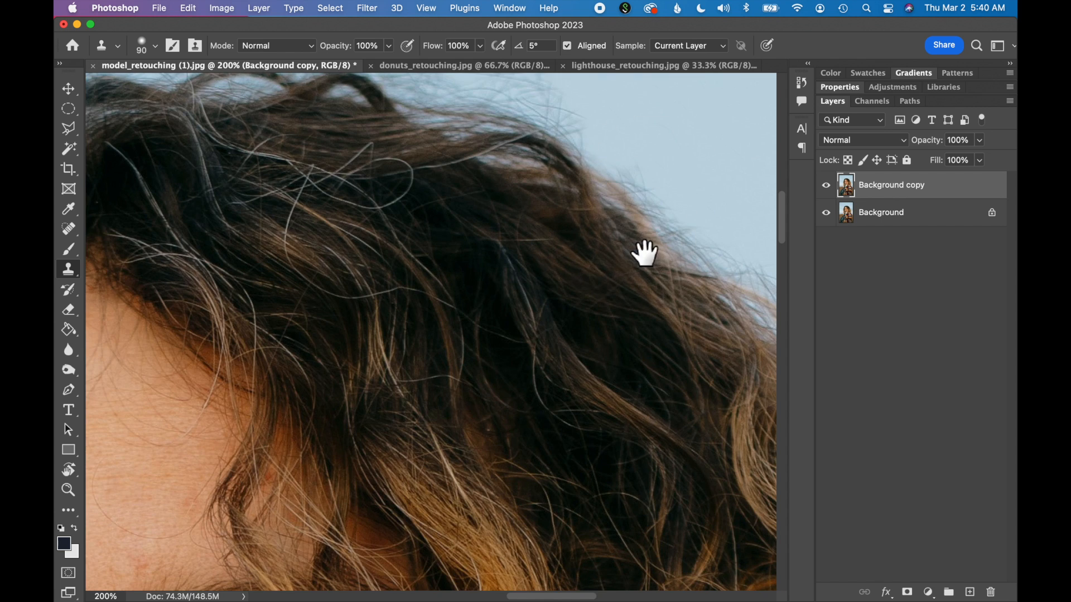
pyautogui.moveTo(640, 248); pyautogui.dragTo(528, 390)
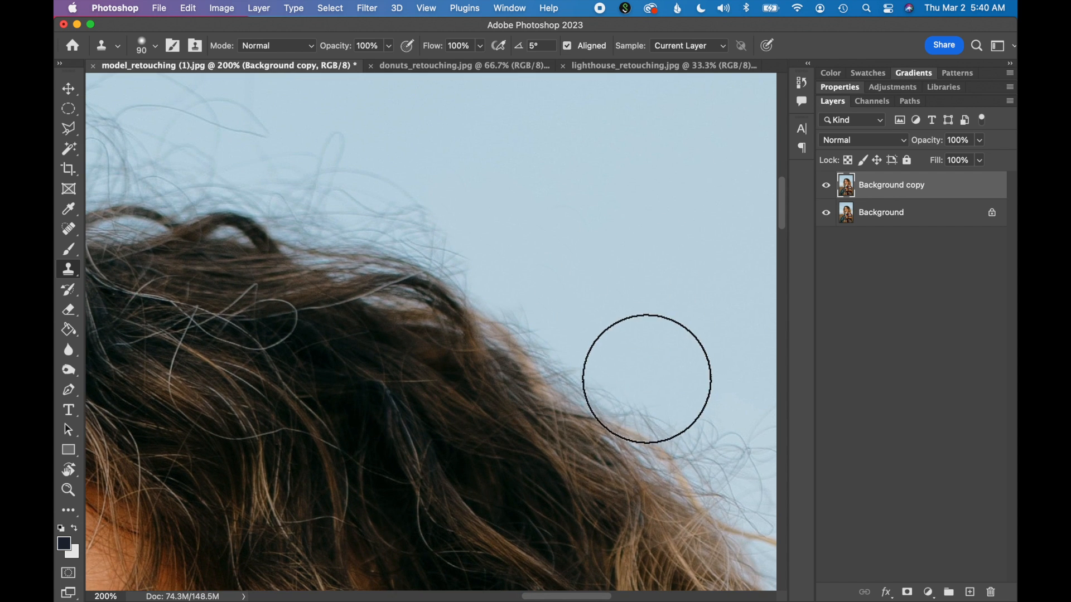
pyautogui.scroll(5, 363, 184)
pyautogui.hscroll(-2, 364, 184)
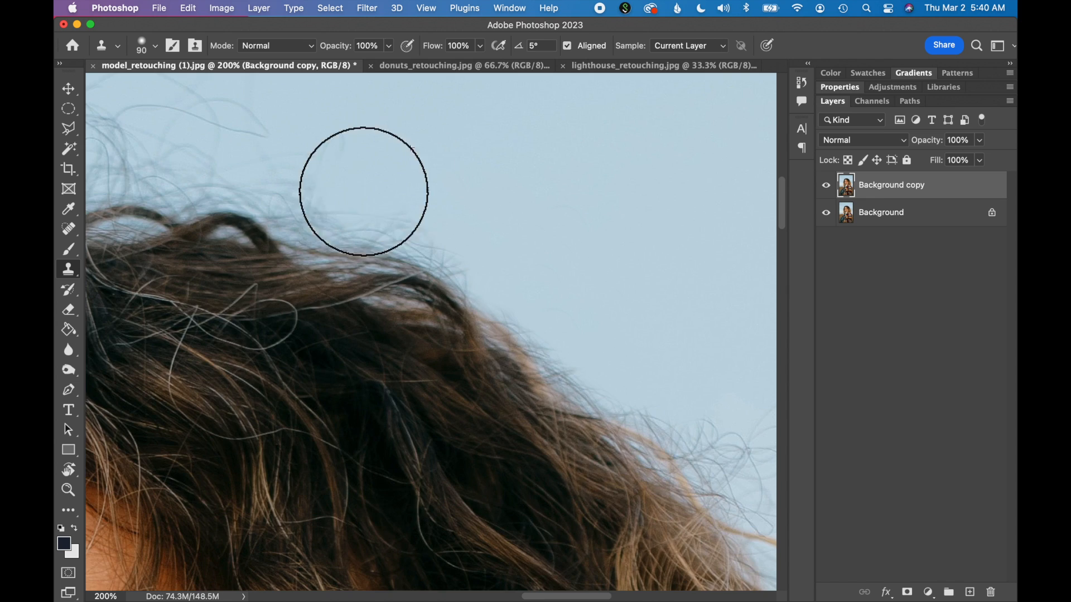
pyautogui.press('super+minus')
pyautogui.press('super+minus')
pyautogui.scroll(-5, 574, 459)
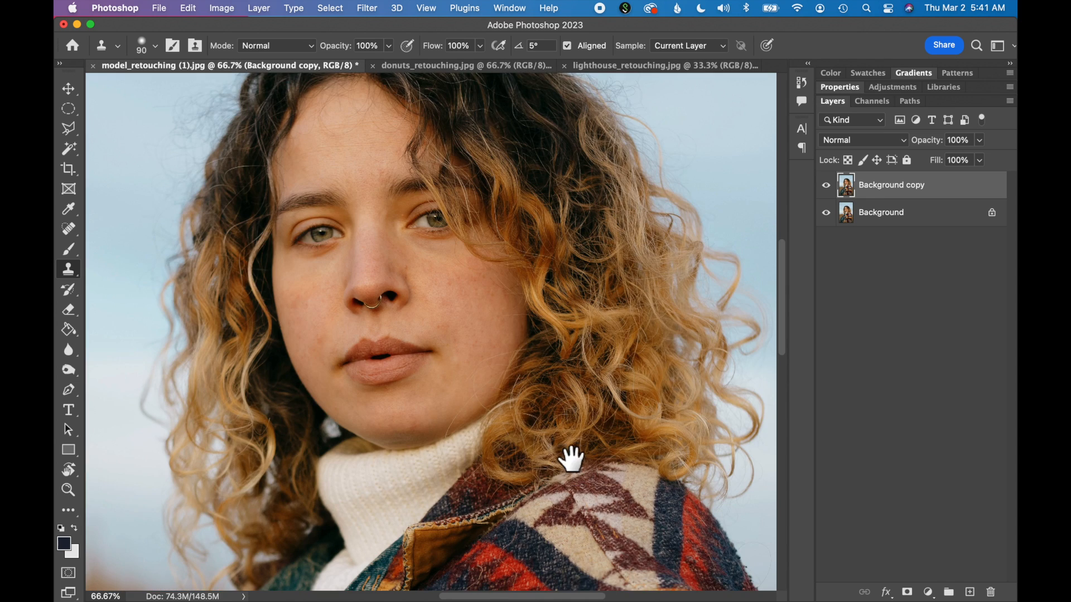
pyautogui.press('super+plus')
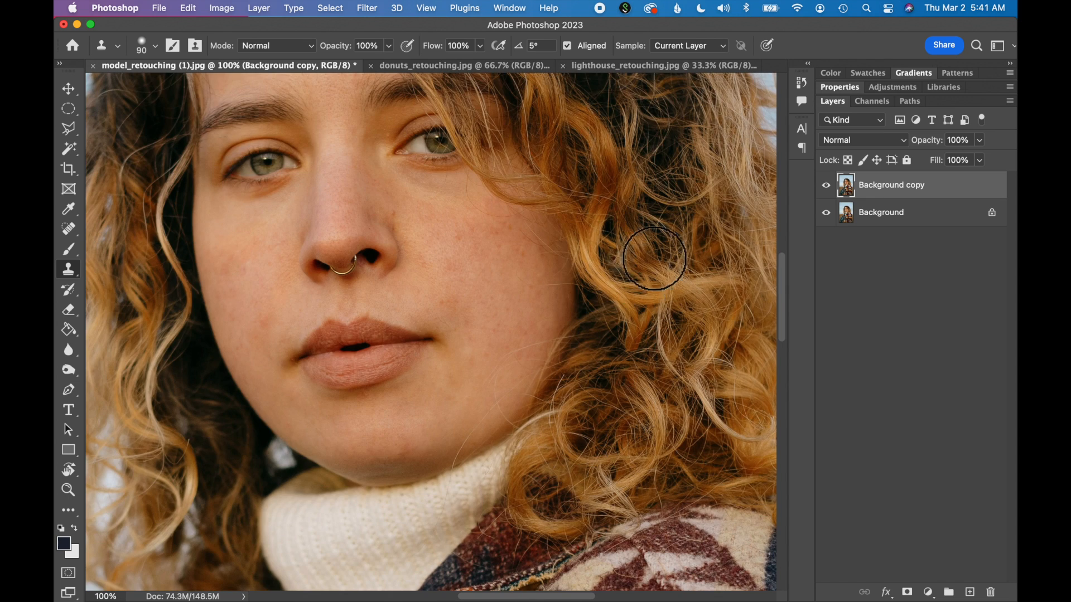
pyautogui.moveTo(592, 256); pyautogui.dragTo(623, 328)
pyautogui.moveTo(523, 246); pyautogui.dragTo(527, 312)
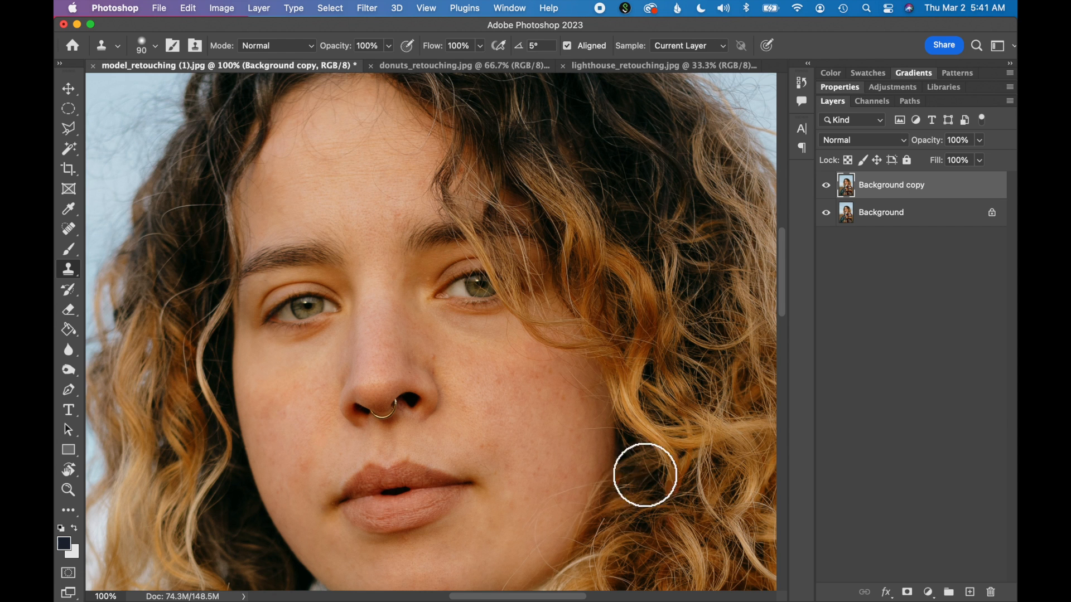
pyautogui.moveTo(645, 474); pyautogui.dragTo(530, 296)
pyautogui.moveTo(574, 437)
pyautogui.mouseDown()
pyautogui.moveTo(579, 371)
pyautogui.moveTo(459, 353)
pyautogui.moveTo(469, 365)
pyautogui.mouseUp()
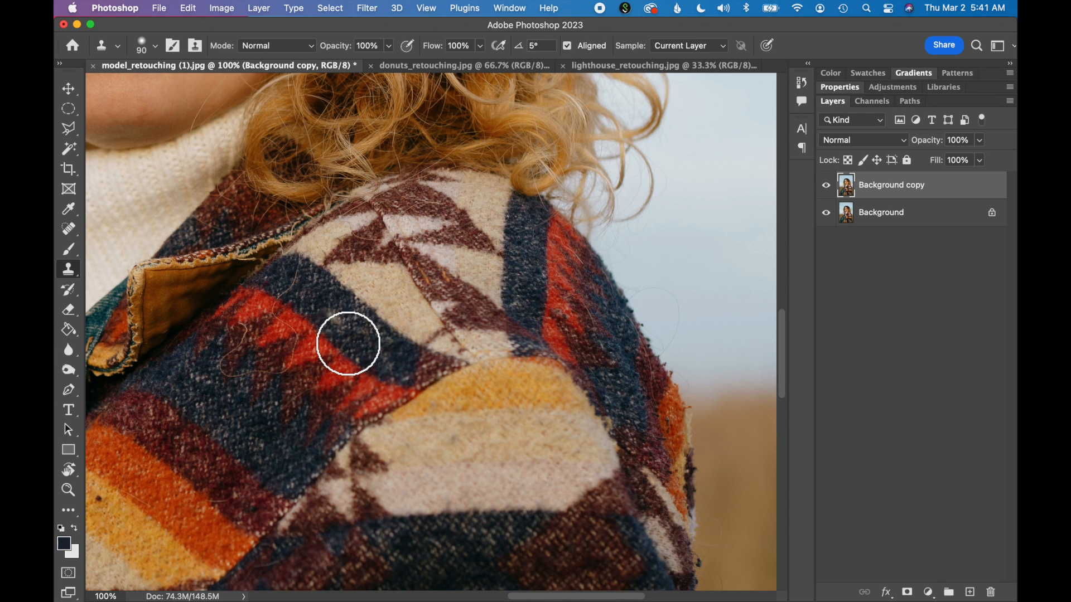
pyautogui.press('super+equal')
pyautogui.moveTo(336, 333); pyautogui.dragTo(641, 378)
pyautogui.click(641, 377)
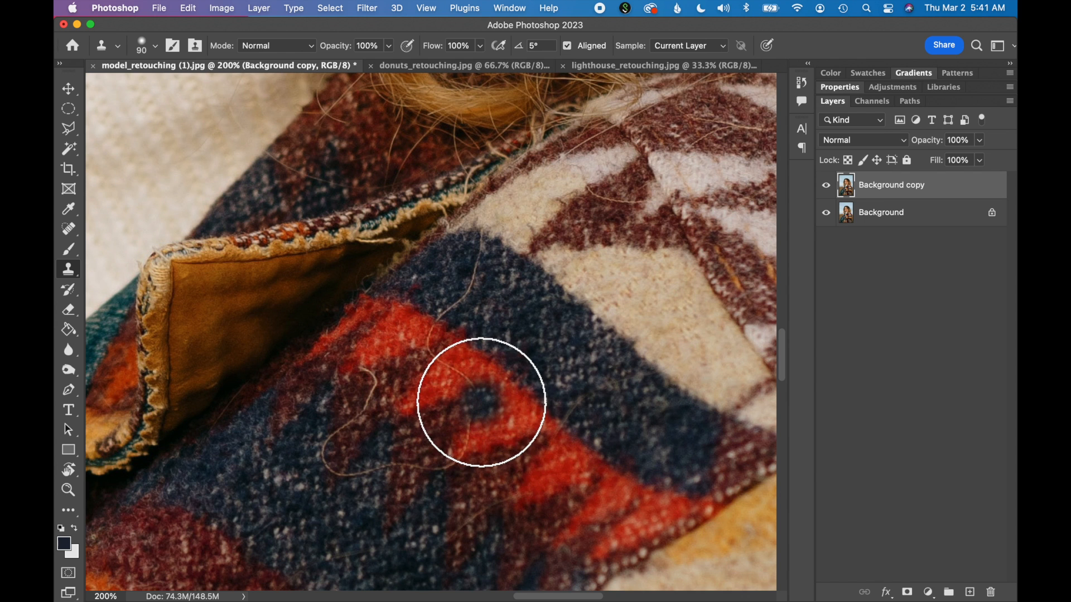
pyautogui.press('super+0')
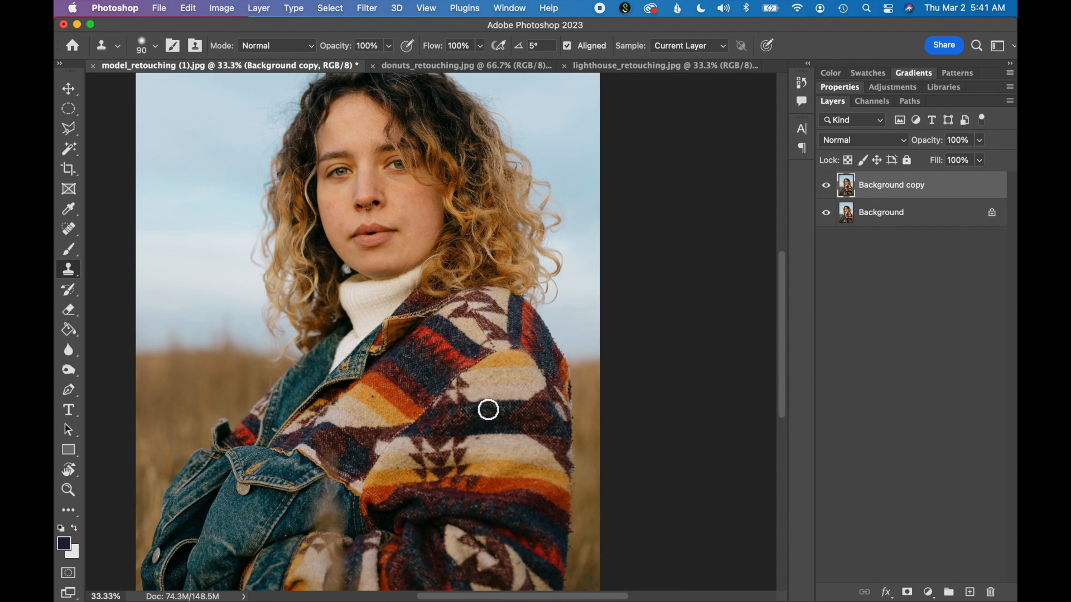
pyautogui.moveTo(488, 410); pyautogui.dragTo(524, 478)
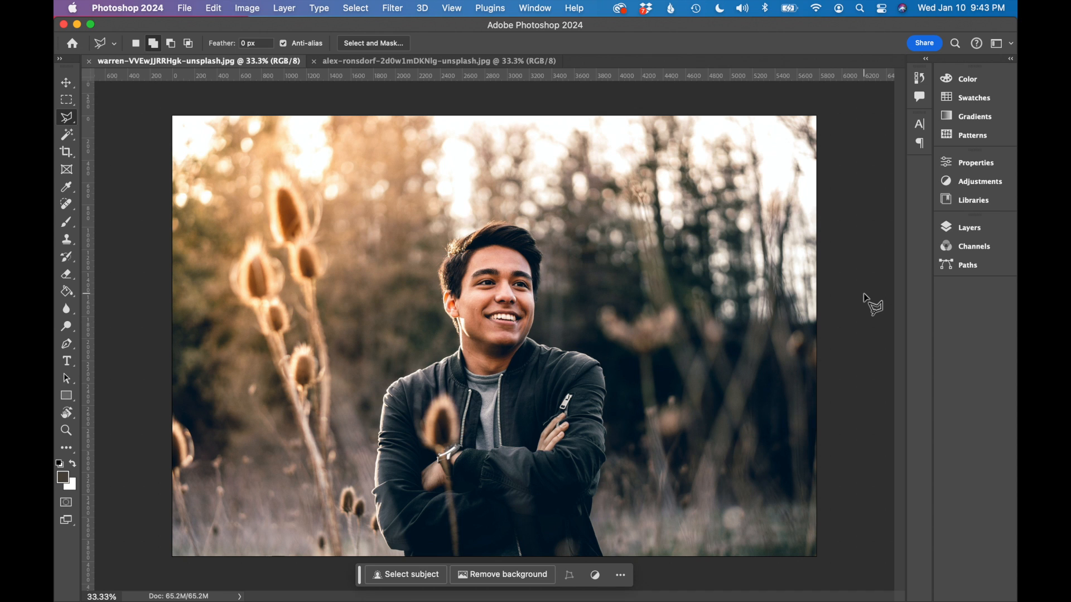
# Step: Outline the man's jacket and torso below the neck with a closed Polygonal Lasso selection, and move the contextual task bar off his face
pyautogui.rightClick(72, 125)
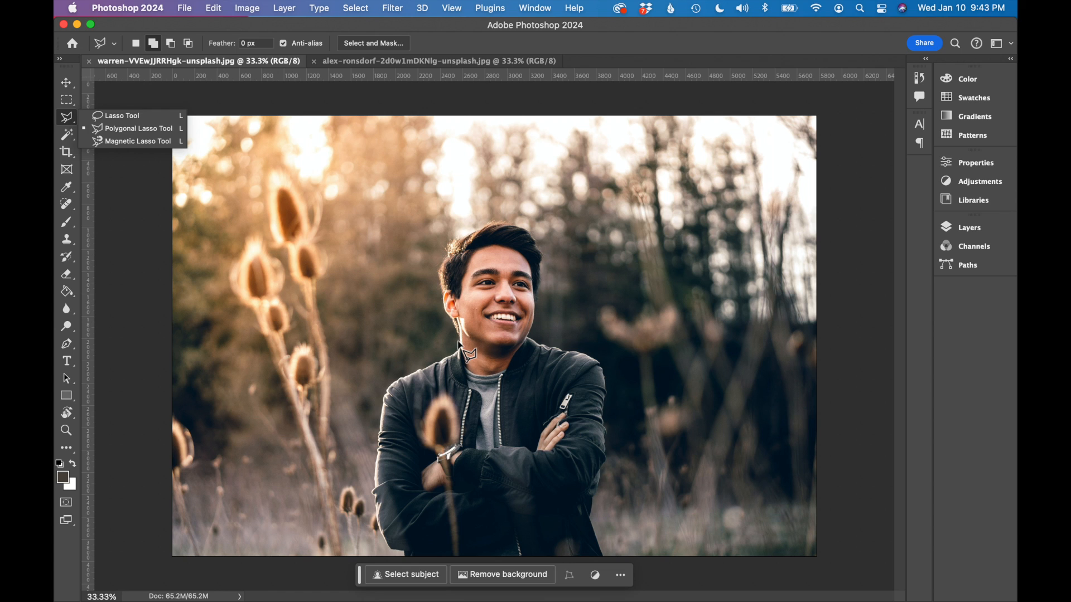
pyautogui.click(459, 342)
pyautogui.click(395, 368)
pyautogui.click(369, 423)
pyautogui.click(368, 524)
pyautogui.click(385, 564)
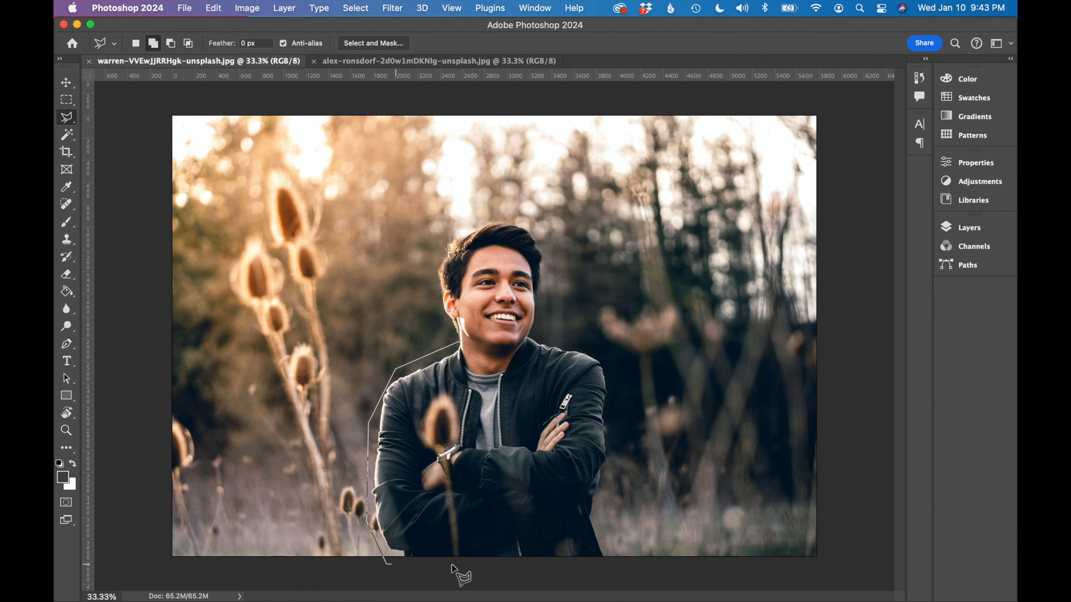
pyautogui.click(619, 566)
pyautogui.click(599, 509)
pyautogui.click(619, 437)
pyautogui.click(618, 378)
pyautogui.click(598, 344)
pyautogui.click(527, 336)
pyautogui.click(499, 370)
pyautogui.click(476, 370)
pyautogui.click(461, 342)
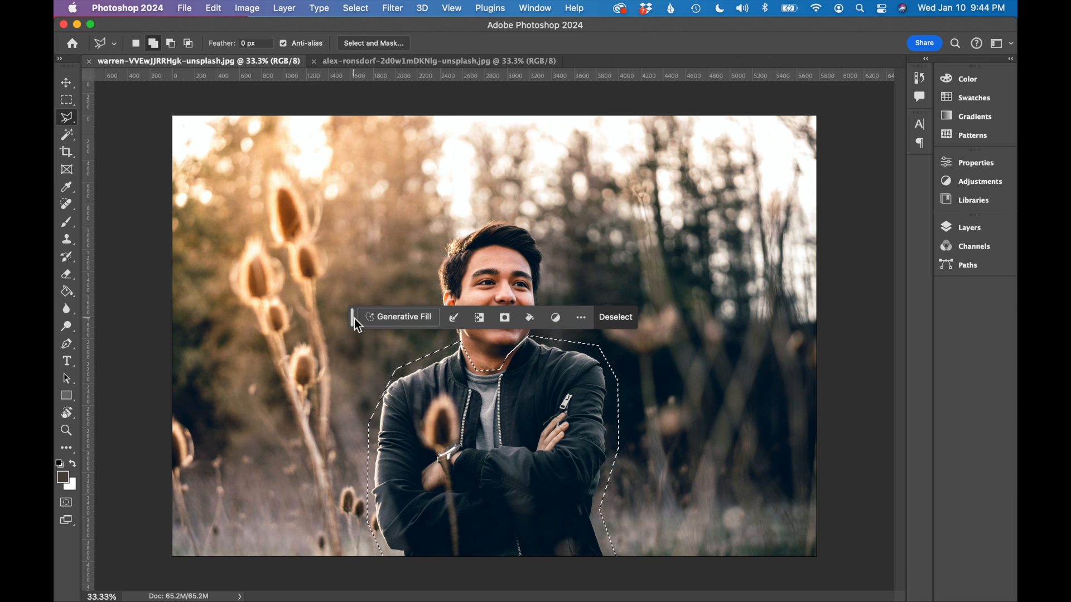
pyautogui.moveTo(355, 318); pyautogui.dragTo(604, 291)
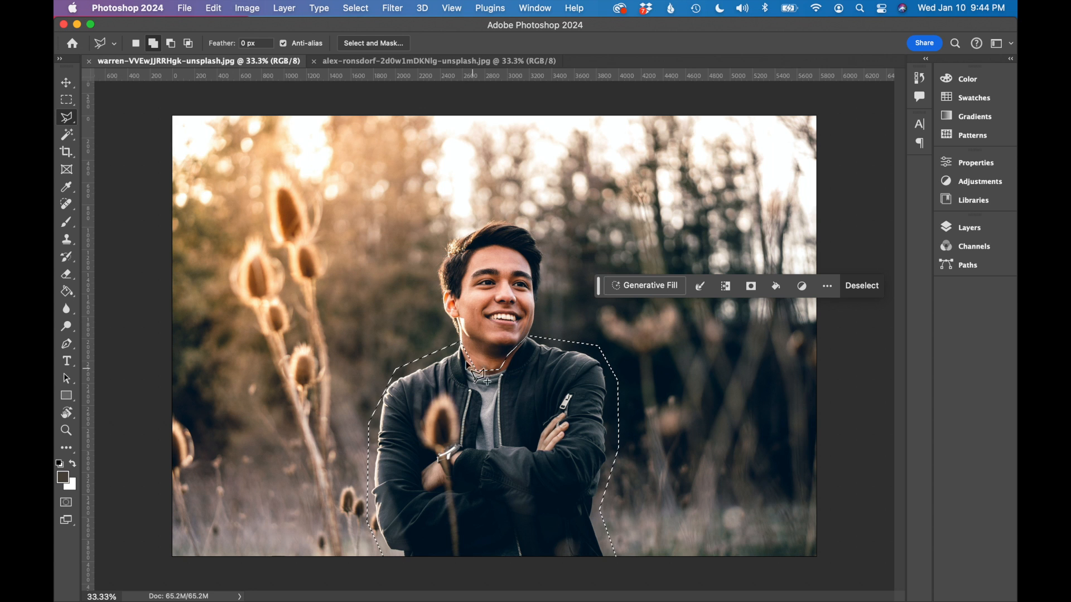
# Step: Generative Fill the selected torso with the prompt "red shirt long sleeves", and switch through to the third variation
pyautogui.click(215, 8)
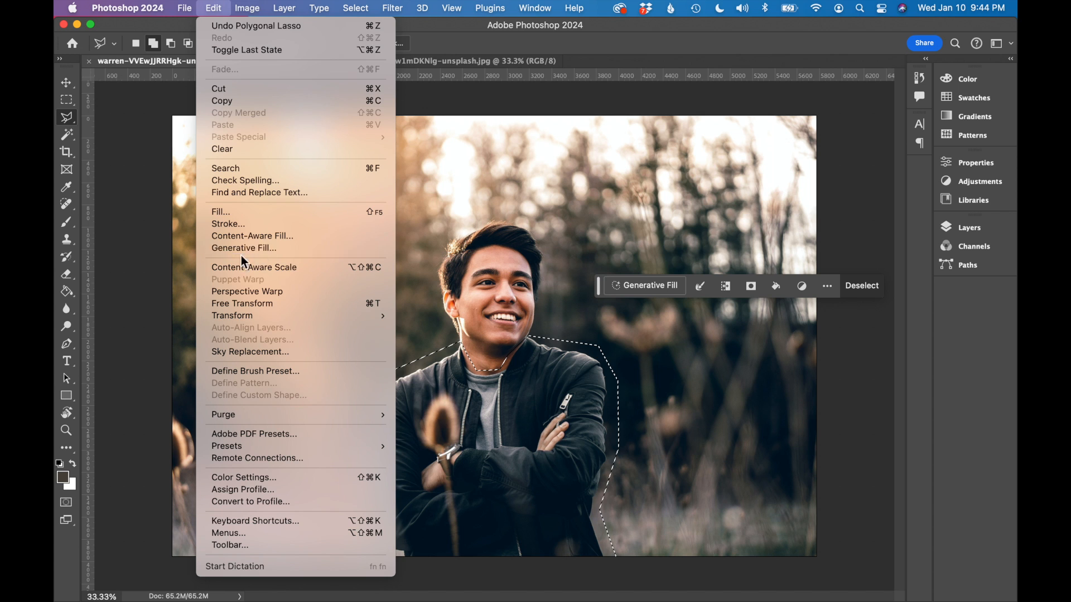
pyautogui.click(597, 286)
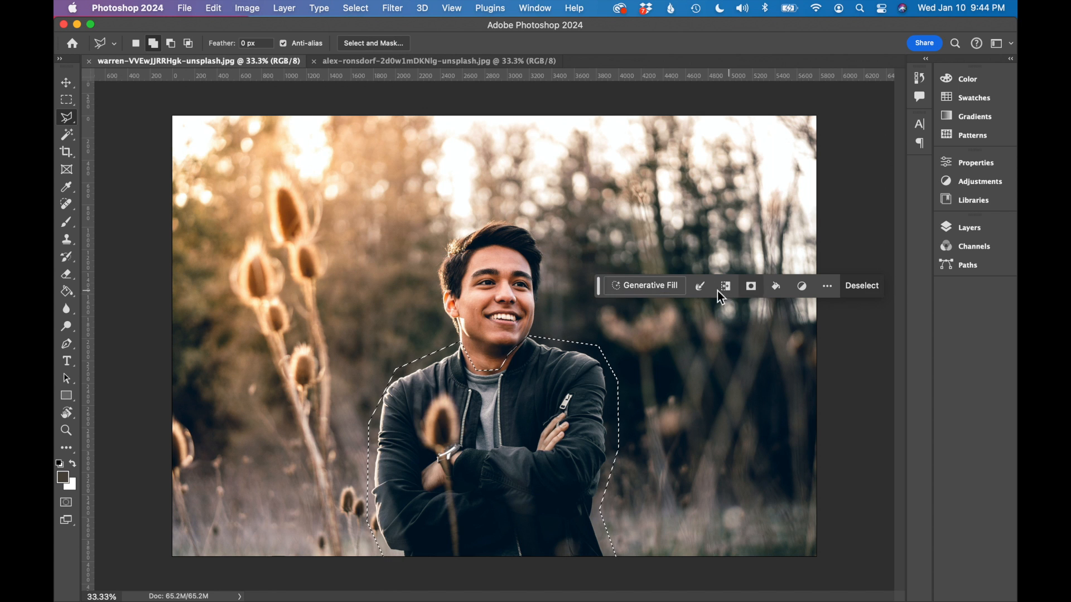
pyautogui.click(647, 286)
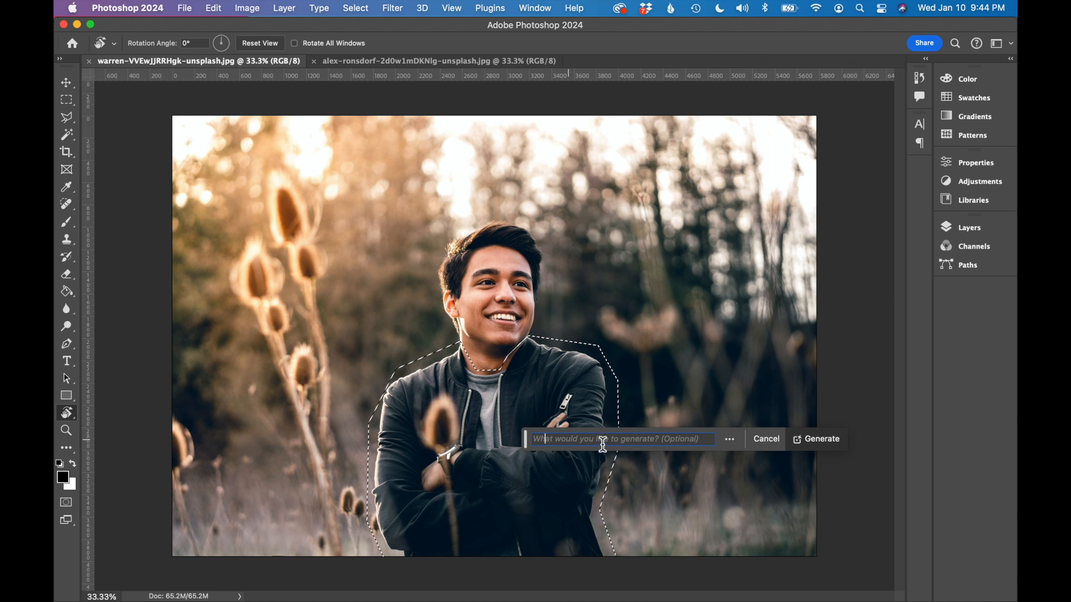
pyautogui.click(554, 440)
pyautogui.write('red shirt long sleeves')
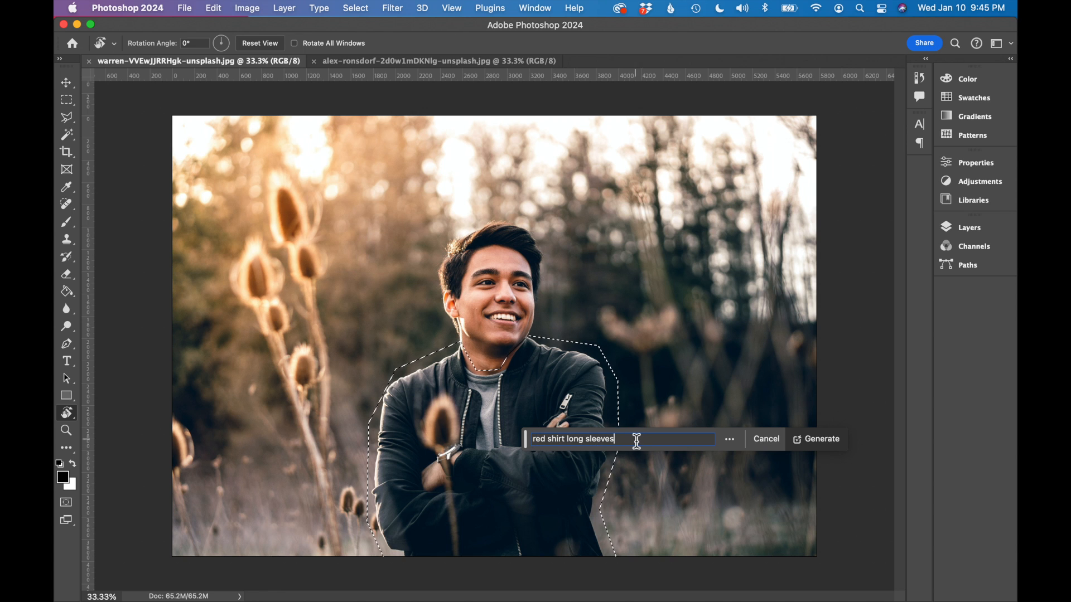
pyautogui.click(817, 450)
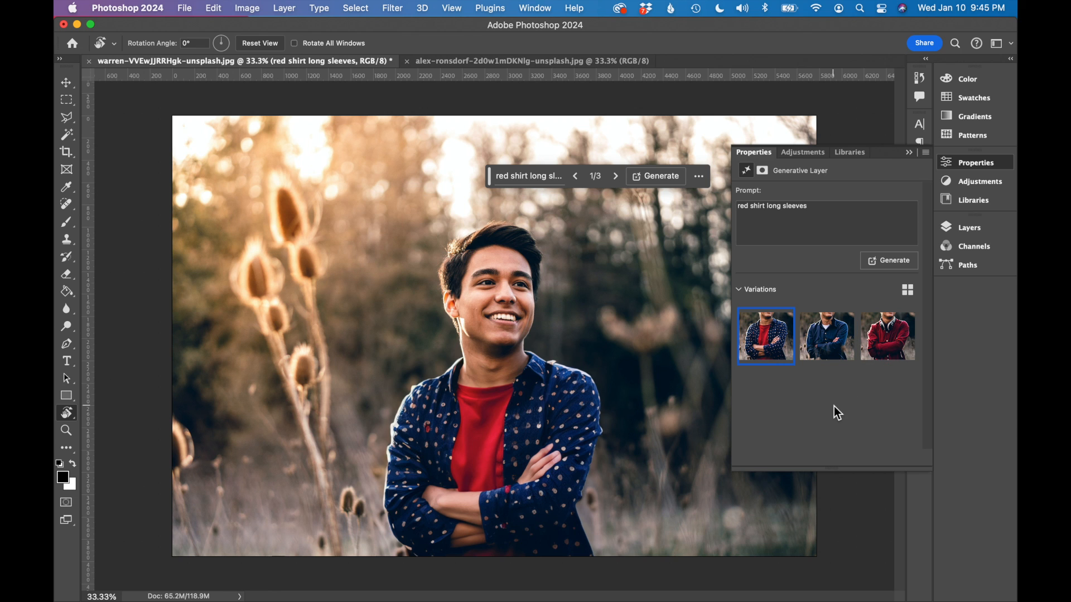
pyautogui.click(821, 350)
pyautogui.click(892, 343)
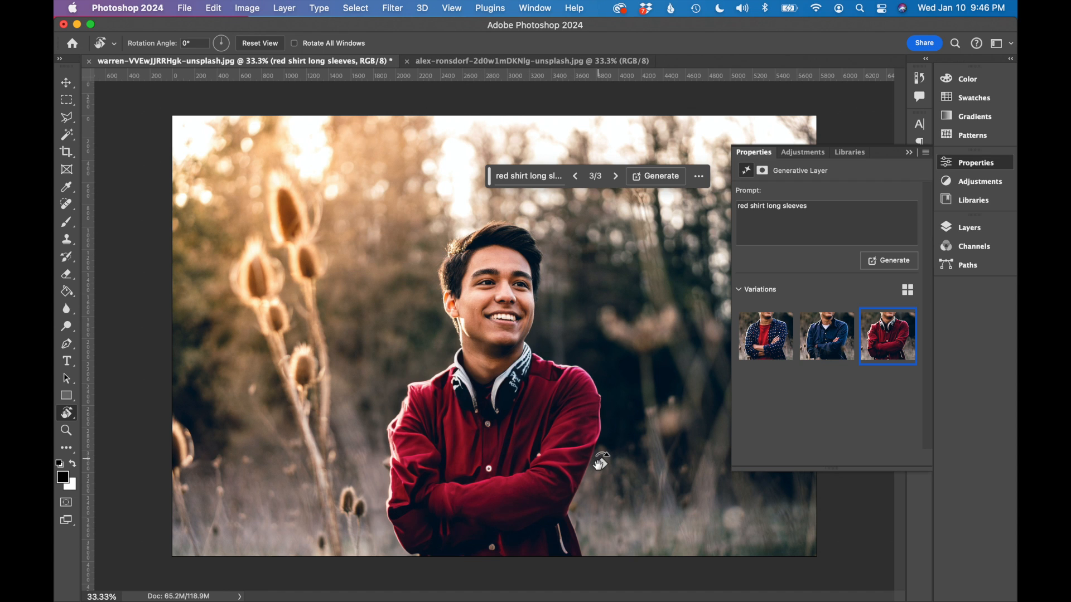
# Step: Regenerate the clothing with the prompt "red sweater long sleeve", and move the contextual task bar above the man's head
pyautogui.click(531, 175)
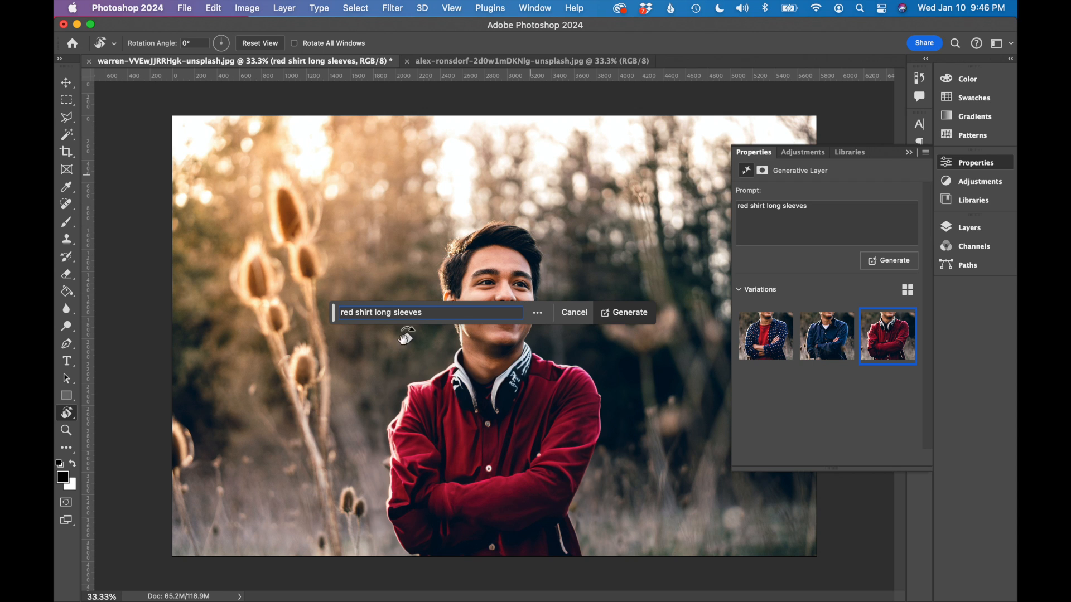
pyautogui.moveTo(334, 321); pyautogui.dragTo(327, 453)
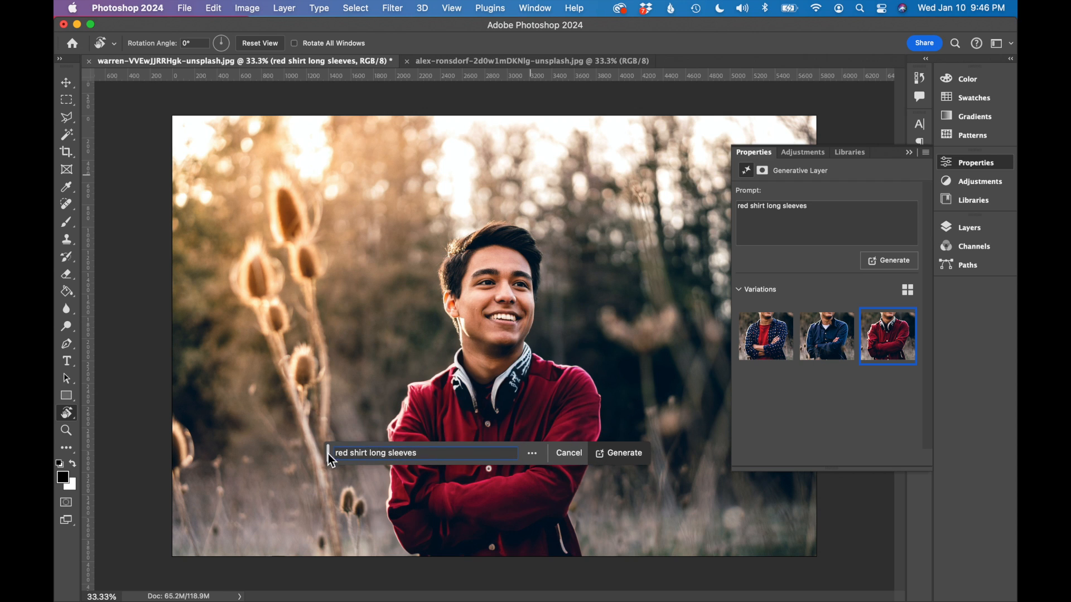
pyautogui.moveTo(429, 455); pyautogui.dragTo(348, 455)
pyautogui.write('sweater long sleeve')
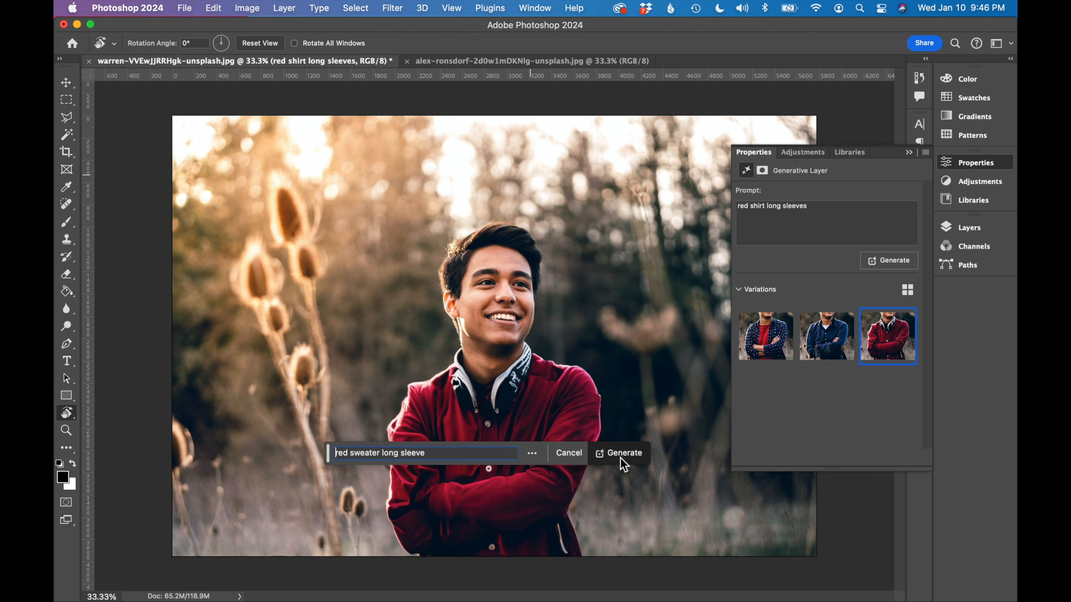
pyautogui.click(620, 457)
pyautogui.moveTo(384, 320); pyautogui.dragTo(456, 177)
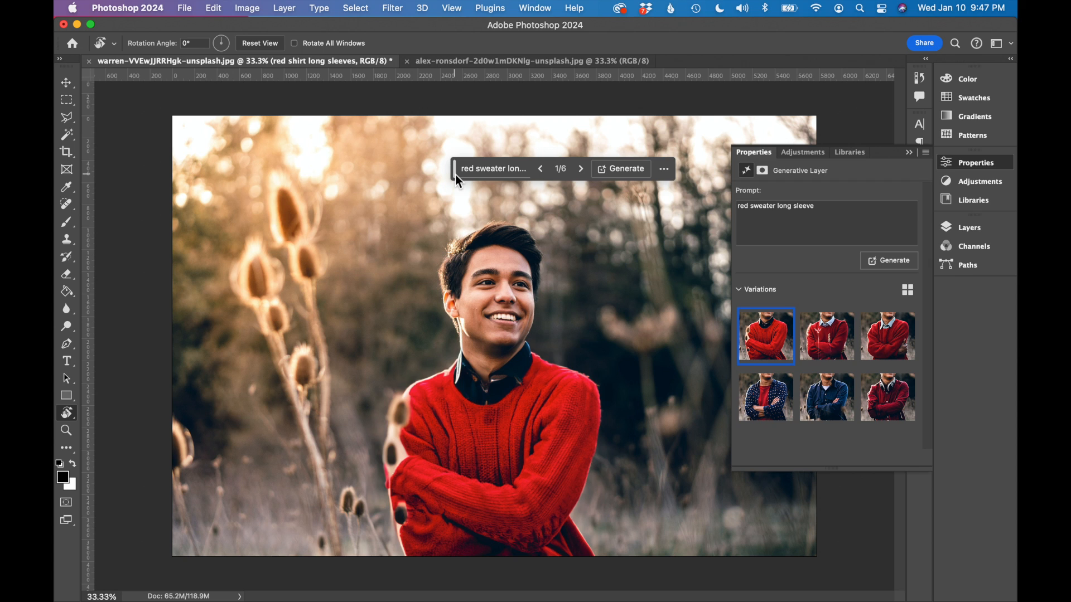
# Step: Compare the three red sweater variations, examining the second and third up close, and choose the third one with the light blue collar
pyautogui.moveTo(828, 341)
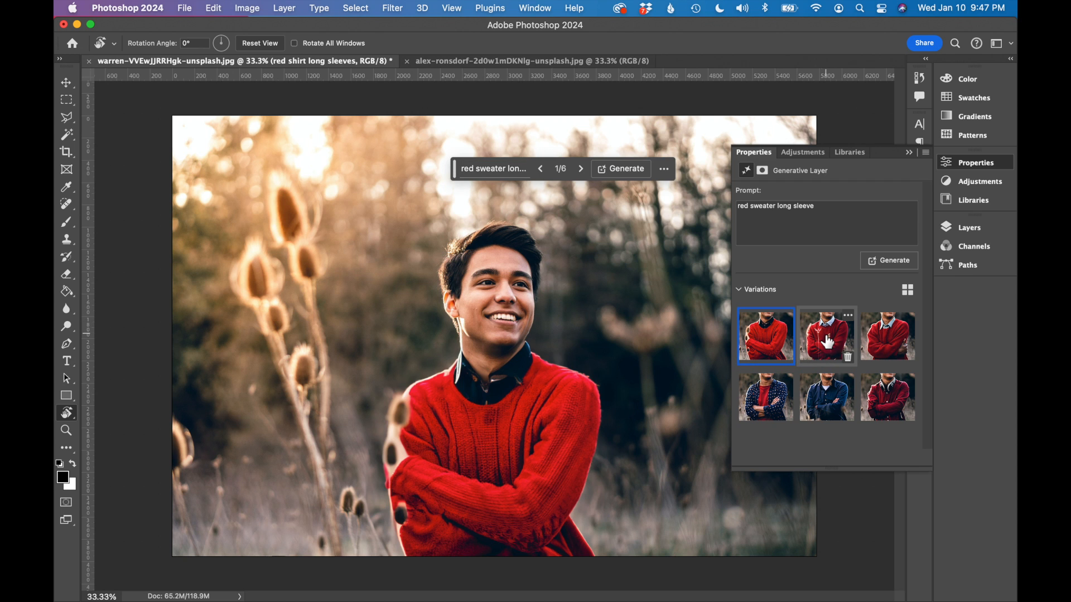
pyautogui.click(828, 341)
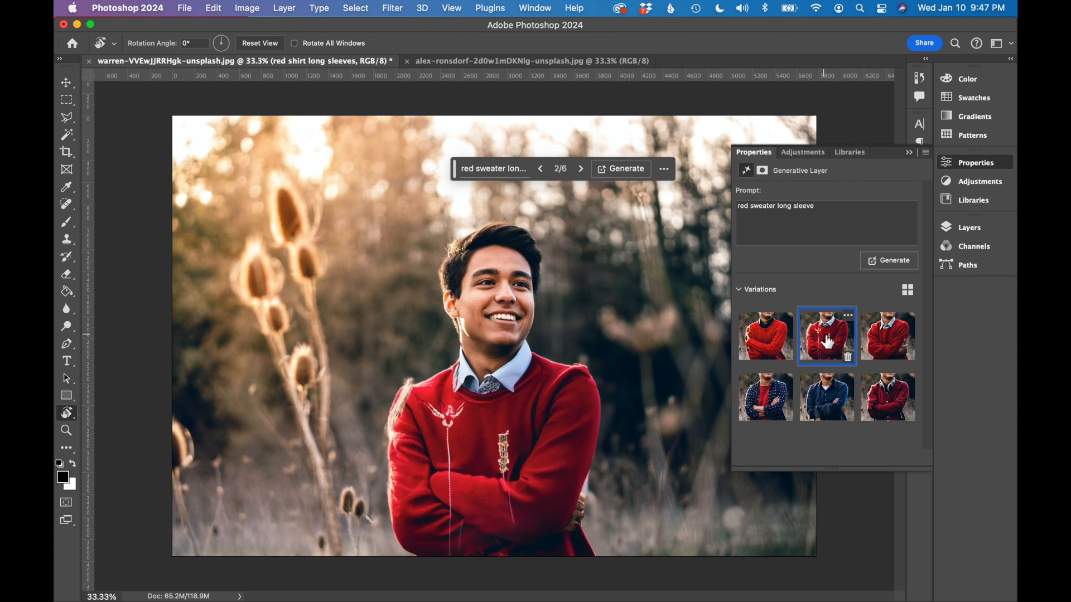
pyautogui.click(890, 344)
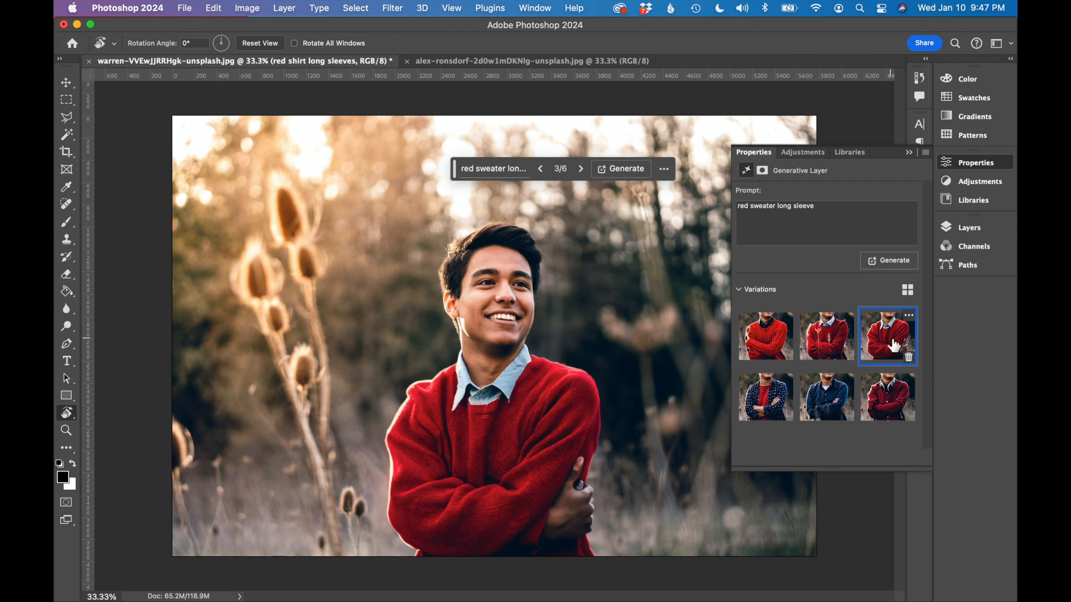
pyautogui.click(769, 344)
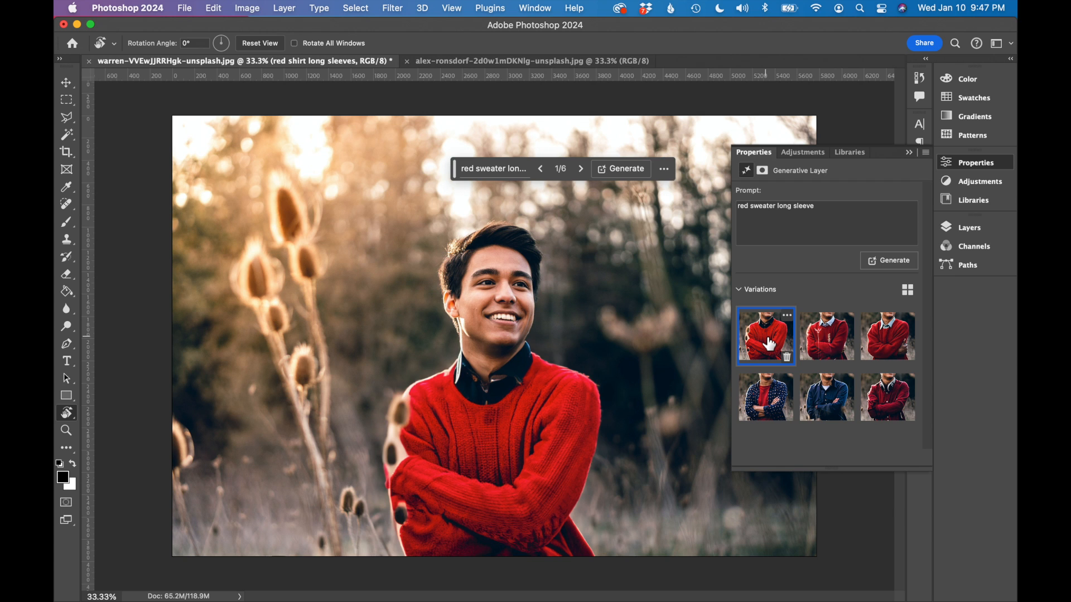
pyautogui.click(827, 337)
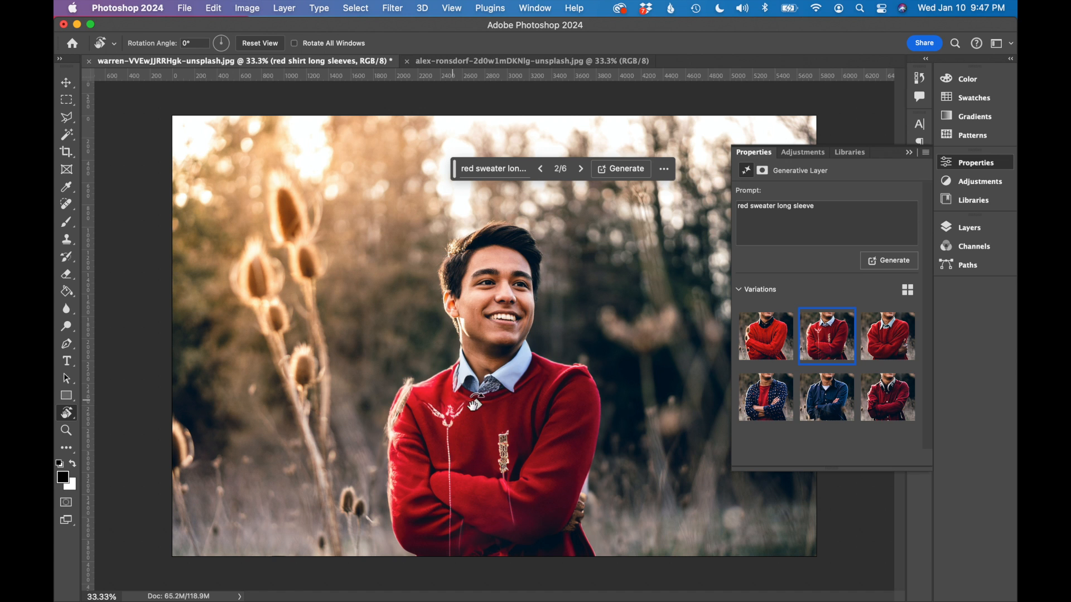
pyautogui.scroll(2, 497, 504)
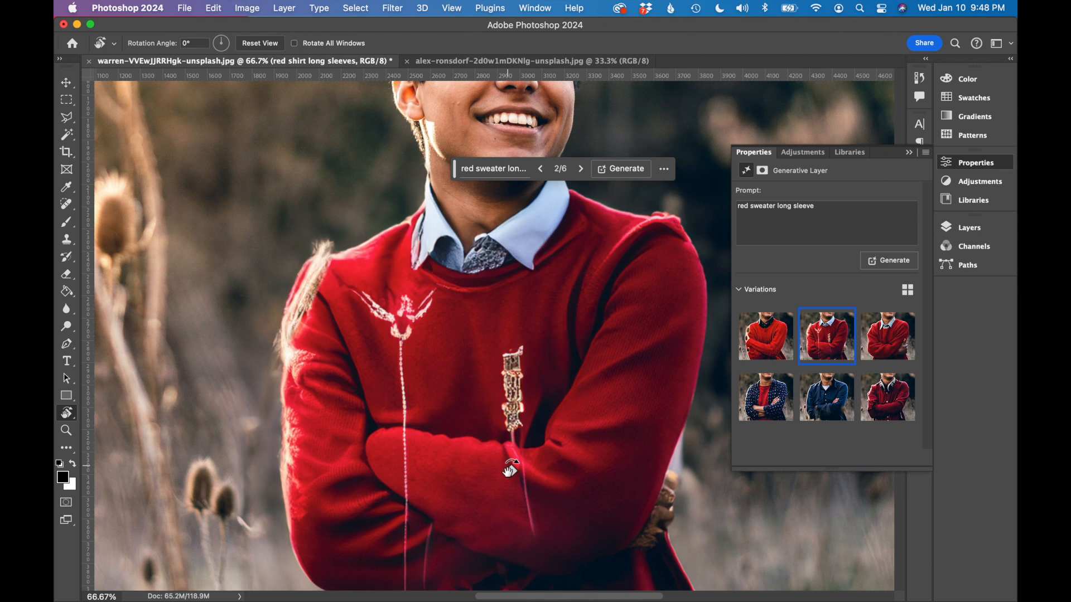
pyautogui.scroll(-2, 510, 471)
pyautogui.click(888, 337)
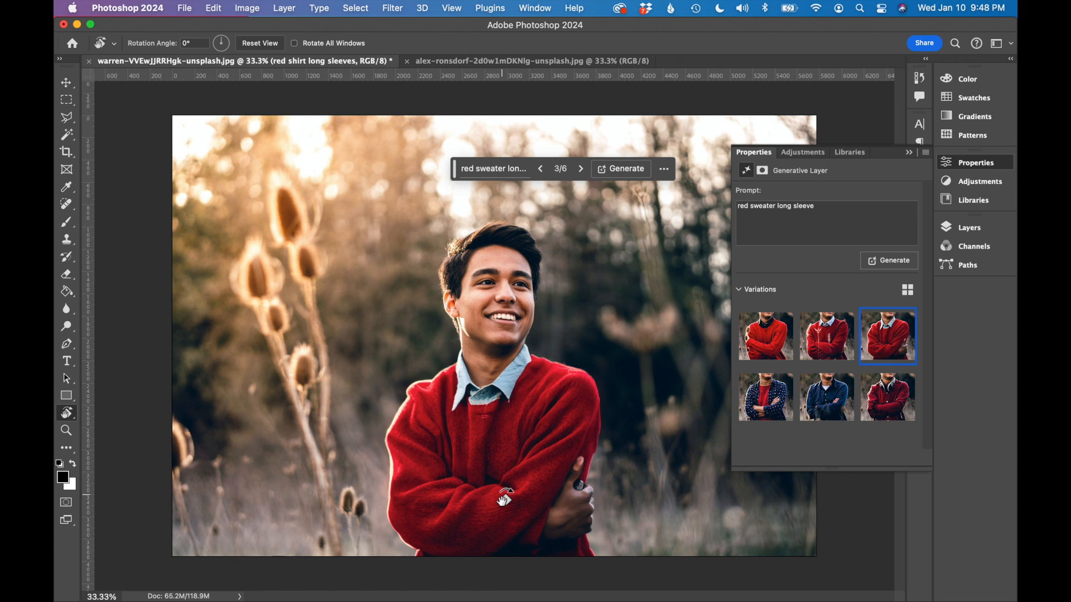
pyautogui.scroll(2, 505, 498)
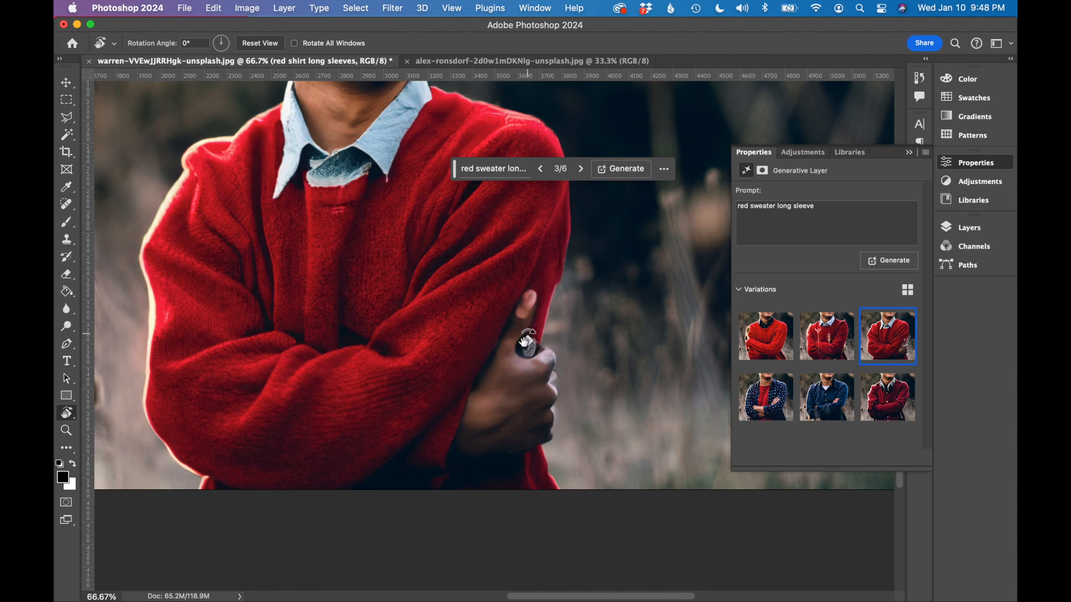
pyautogui.scroll(-3, 463, 401)
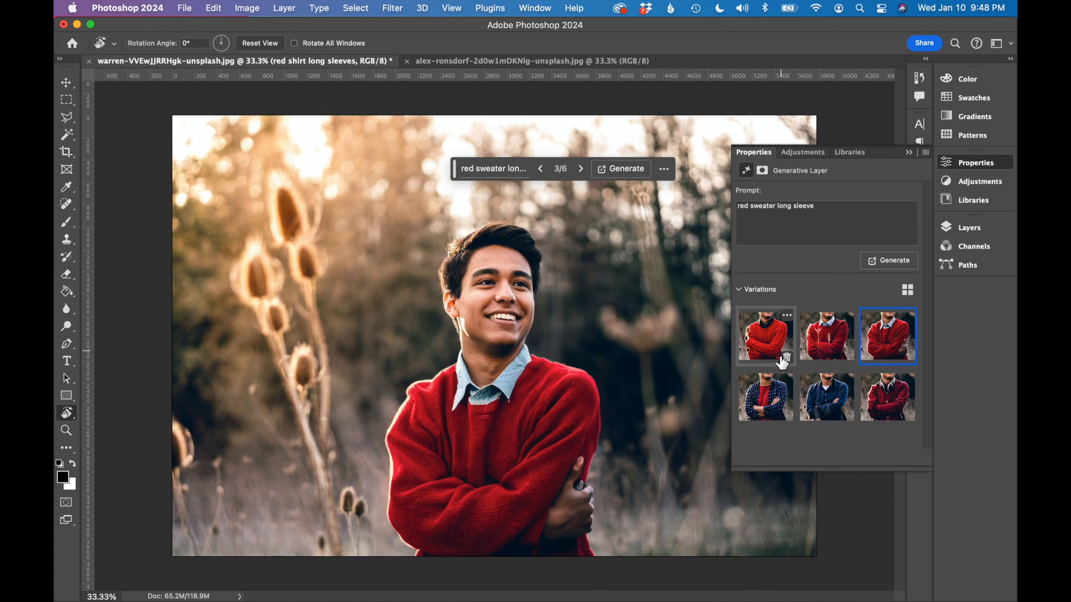
# Step: Toggle the visibility of the "red shirt long sleeves" layer to compare the generated sweater with the original jacket, and review its variations
pyautogui.click(972, 228)
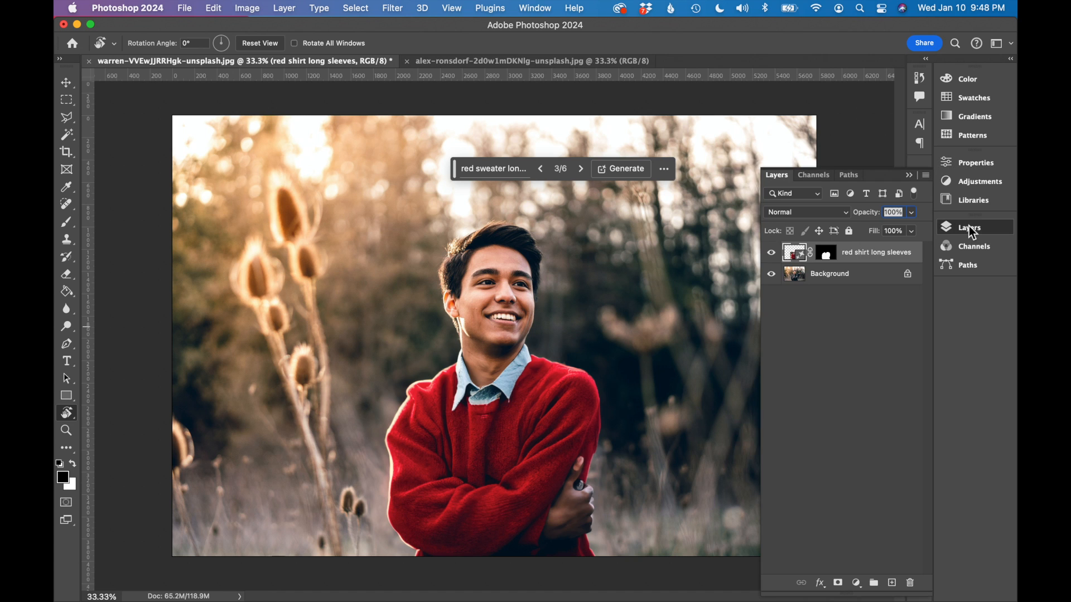
pyautogui.click(771, 254)
pyautogui.click(771, 254)
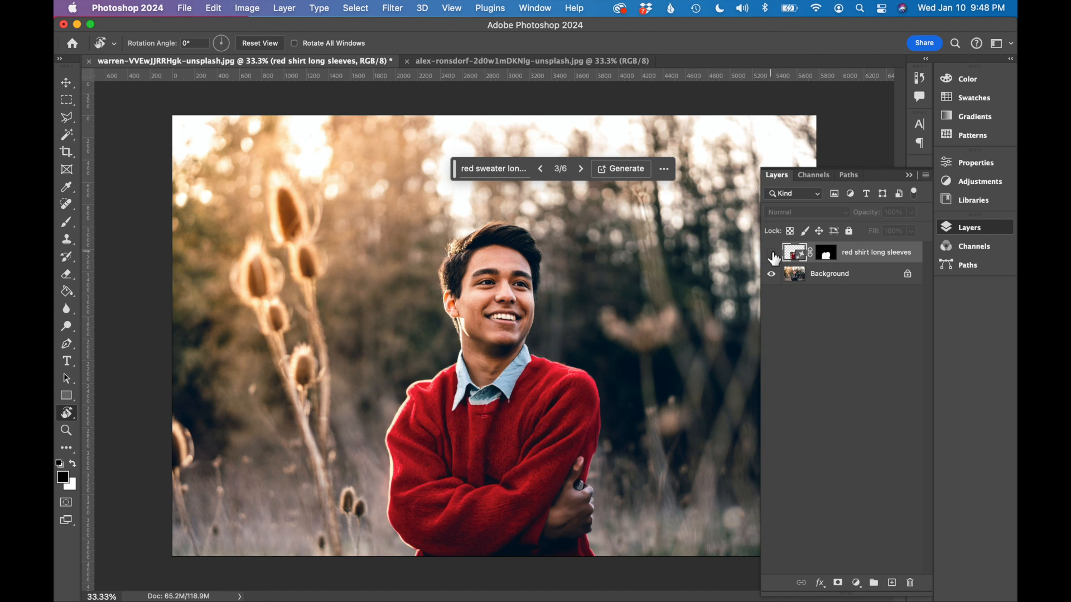
pyautogui.click(772, 254)
pyautogui.click(772, 254)
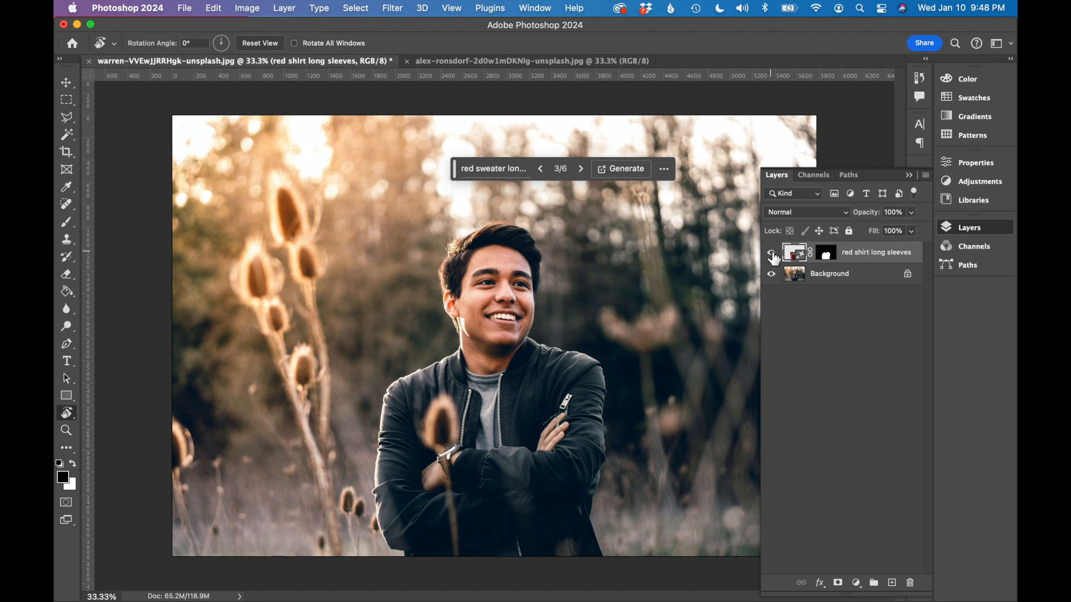
pyautogui.click(772, 254)
pyautogui.click(772, 254)
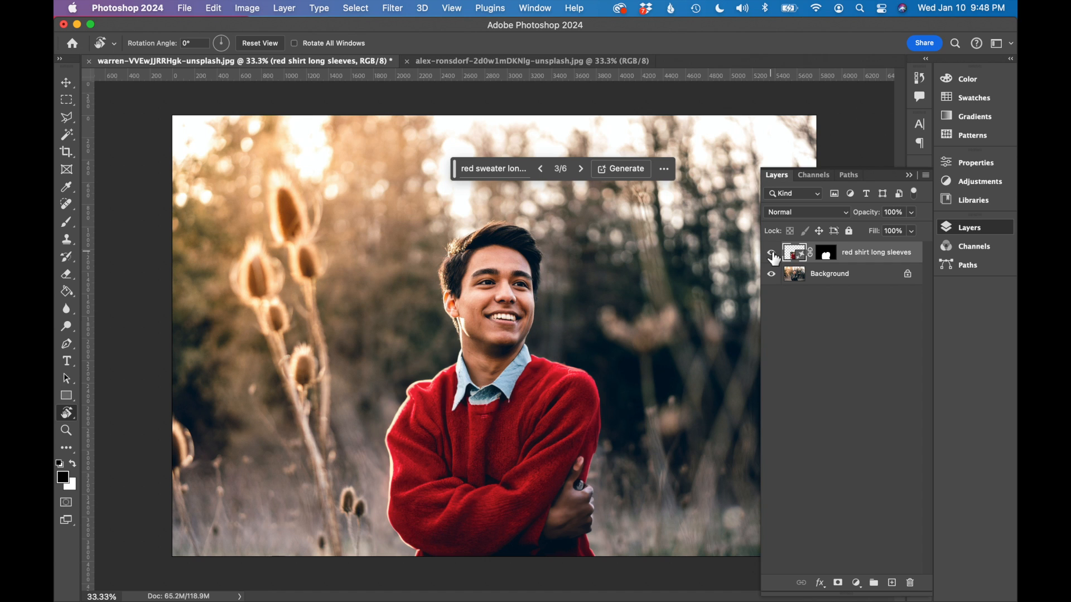
pyautogui.click(772, 254)
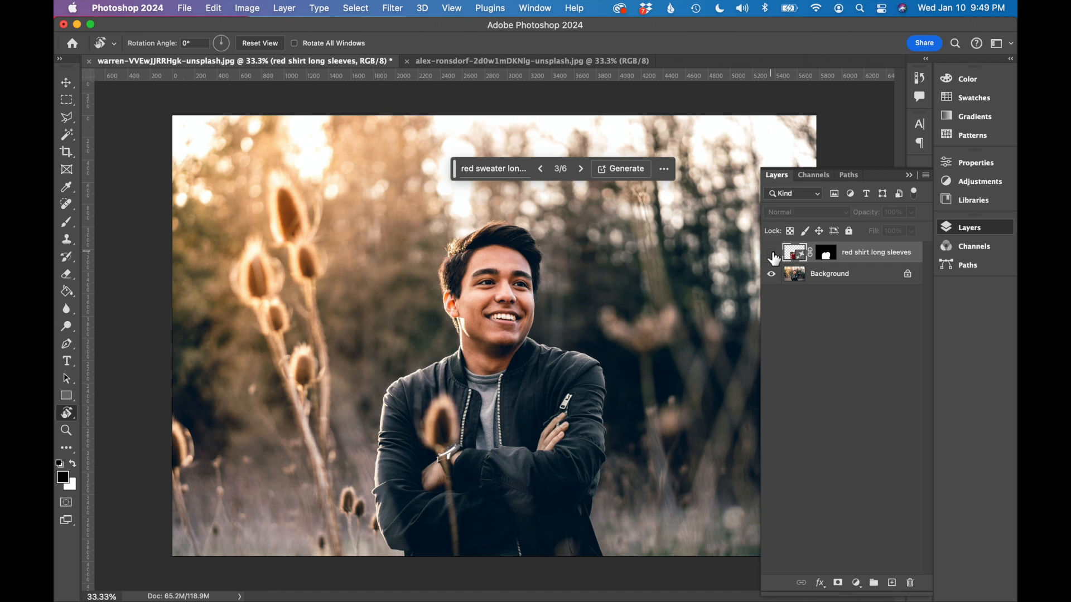
pyautogui.click(772, 254)
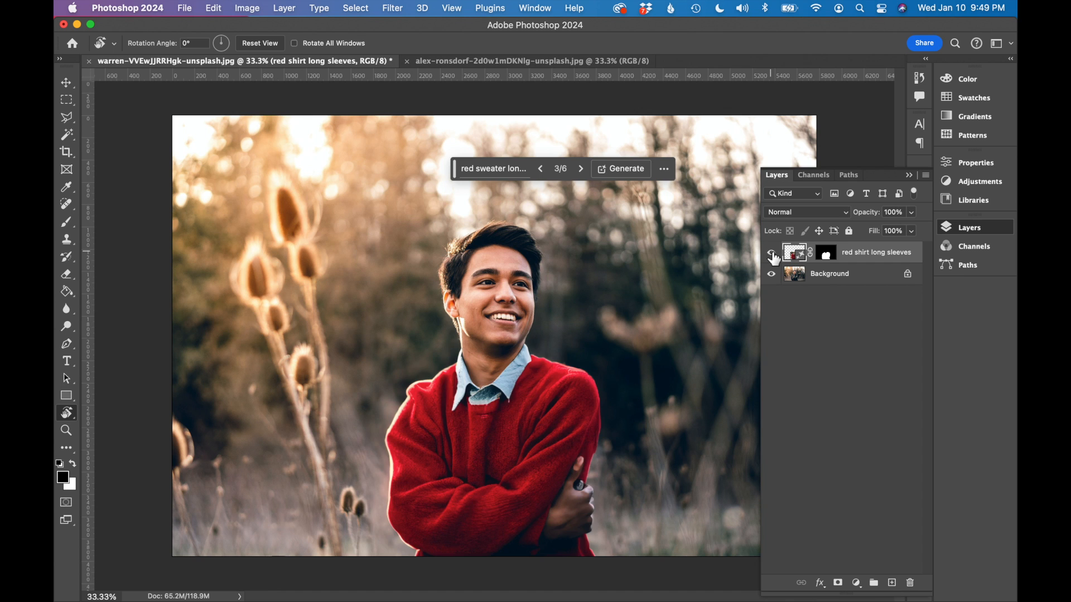
pyautogui.click(976, 163)
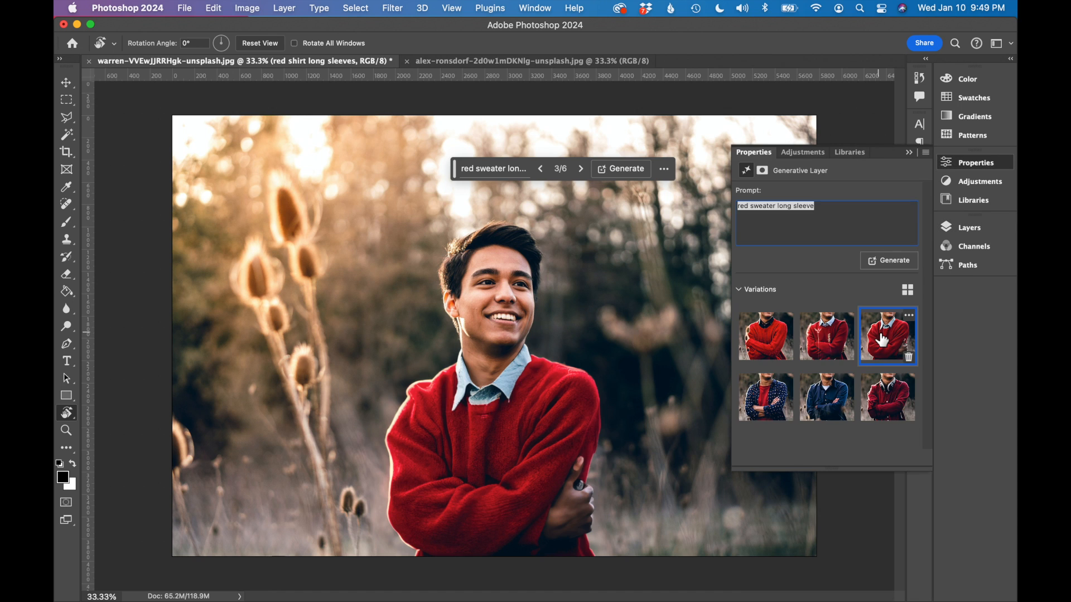
pyautogui.click(909, 153)
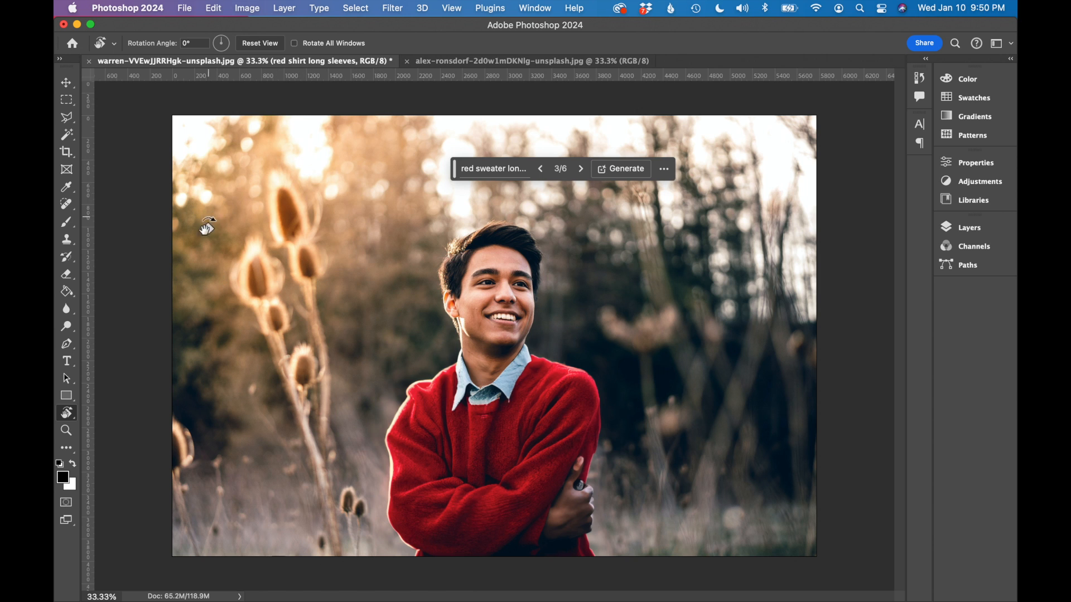
# Step: On the Background layer, outline the tall sunlit thistle plant beside the man with a closed Polygonal Lasso selection
pyautogui.press('l')
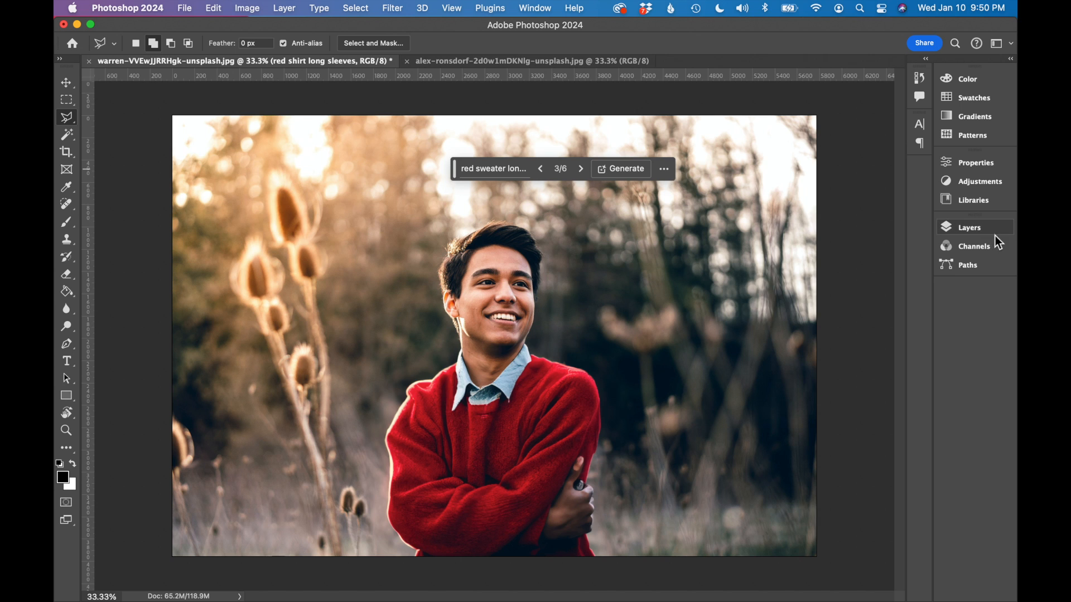
pyautogui.click(989, 226)
pyautogui.click(851, 282)
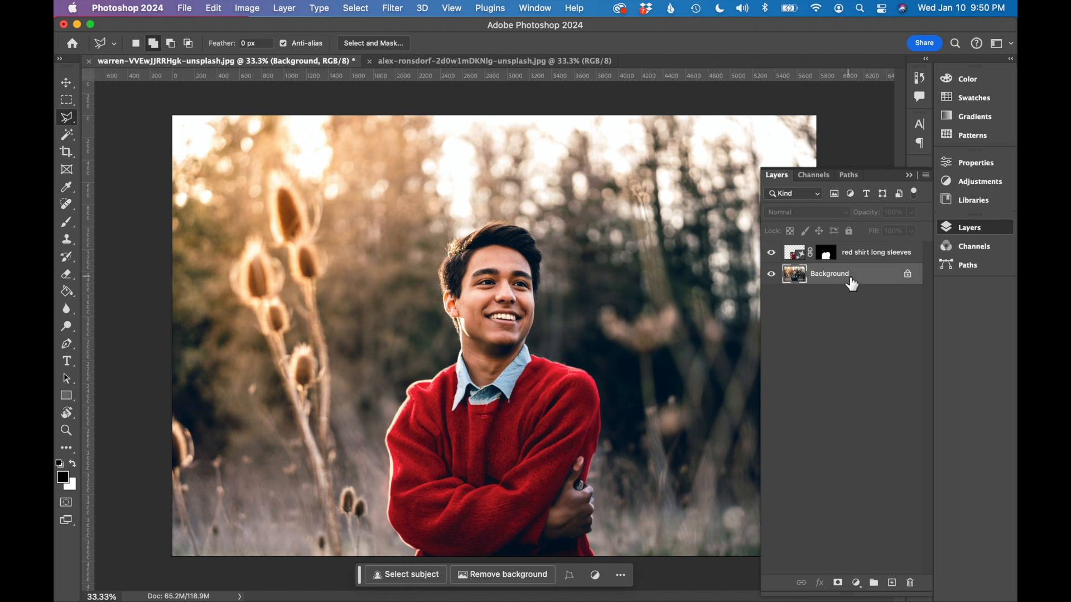
pyautogui.click(909, 175)
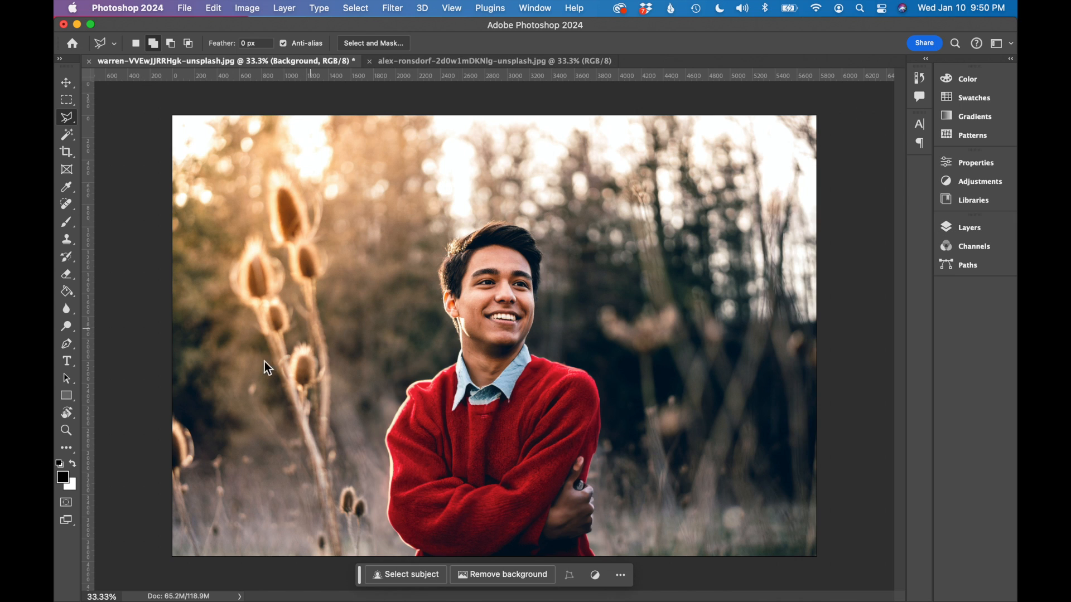
pyautogui.click(384, 556)
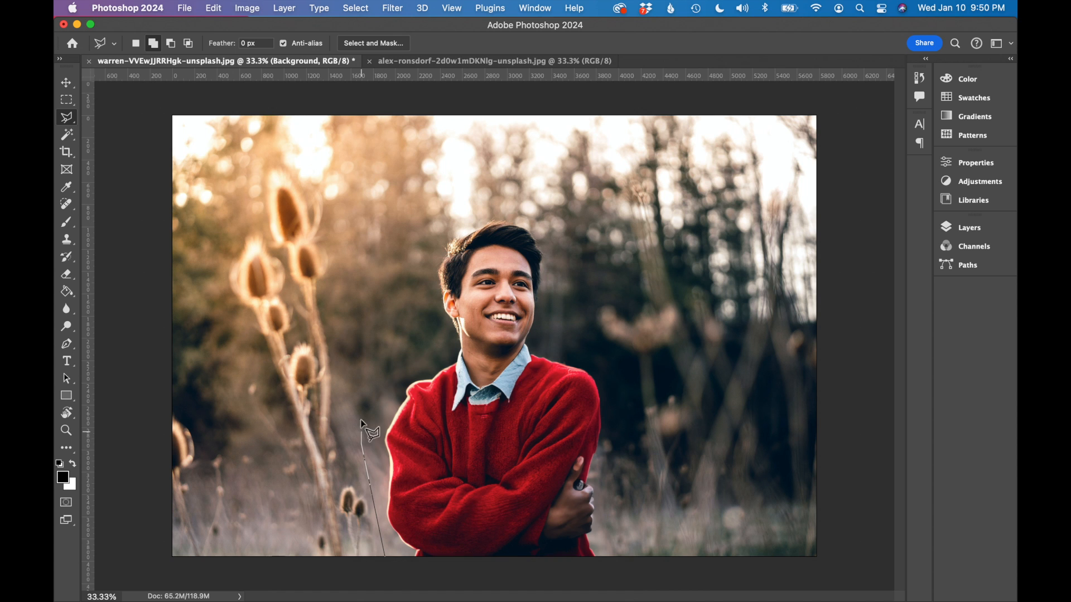
pyautogui.click(339, 318)
pyautogui.click(347, 215)
pyautogui.click(287, 156)
pyautogui.click(224, 191)
pyautogui.click(218, 317)
pyautogui.click(302, 556)
pyautogui.click(384, 556)
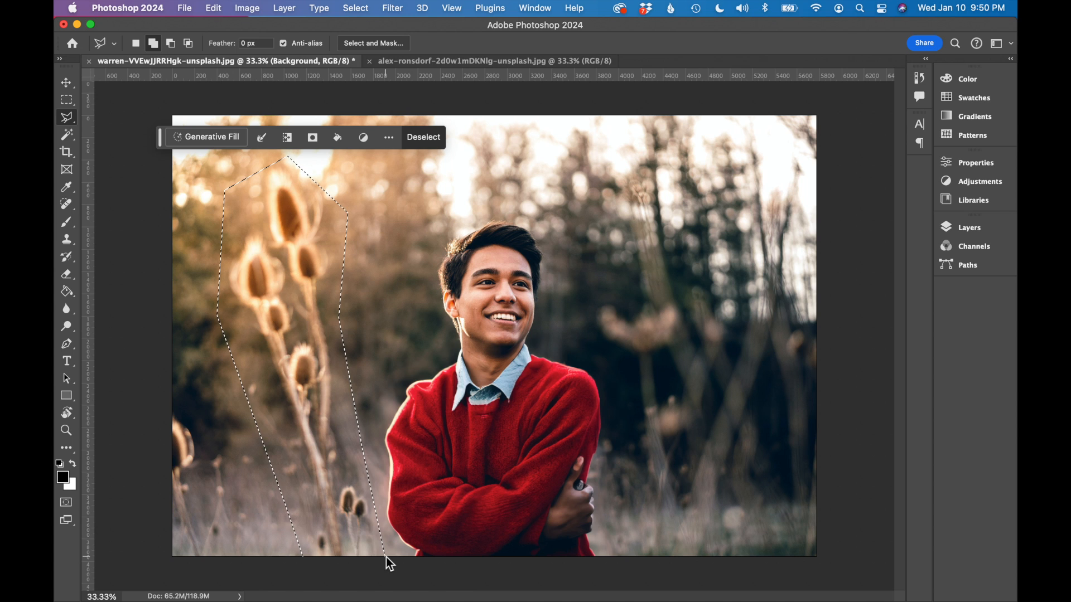
# Step: Remove the selected thistle plant using Generative Fill with an empty prompt, and choose the second variation
pyautogui.click(210, 139)
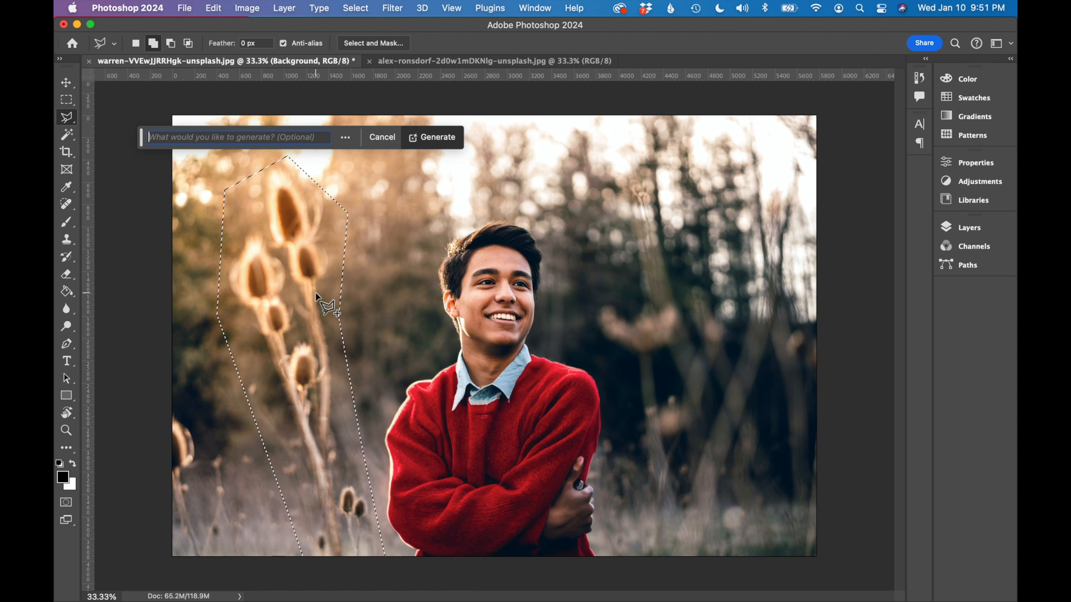
pyautogui.click(445, 145)
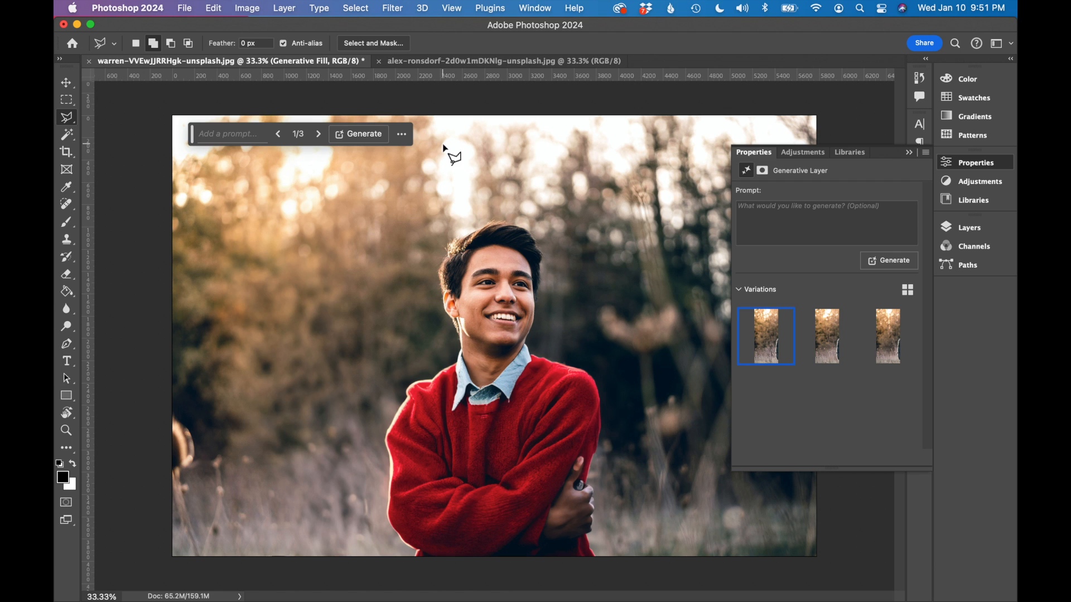
pyautogui.click(833, 340)
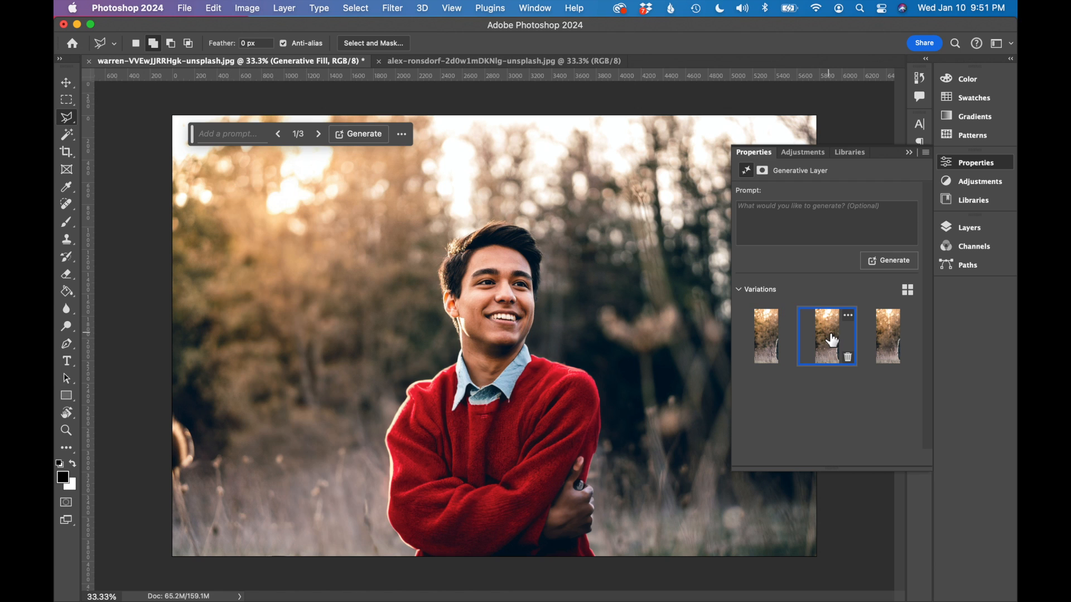
# Step: Compare the three thistle-removal variations, choose the first one, and toggle the Generative Fill layer's visibility to check it against the original
pyautogui.click(887, 345)
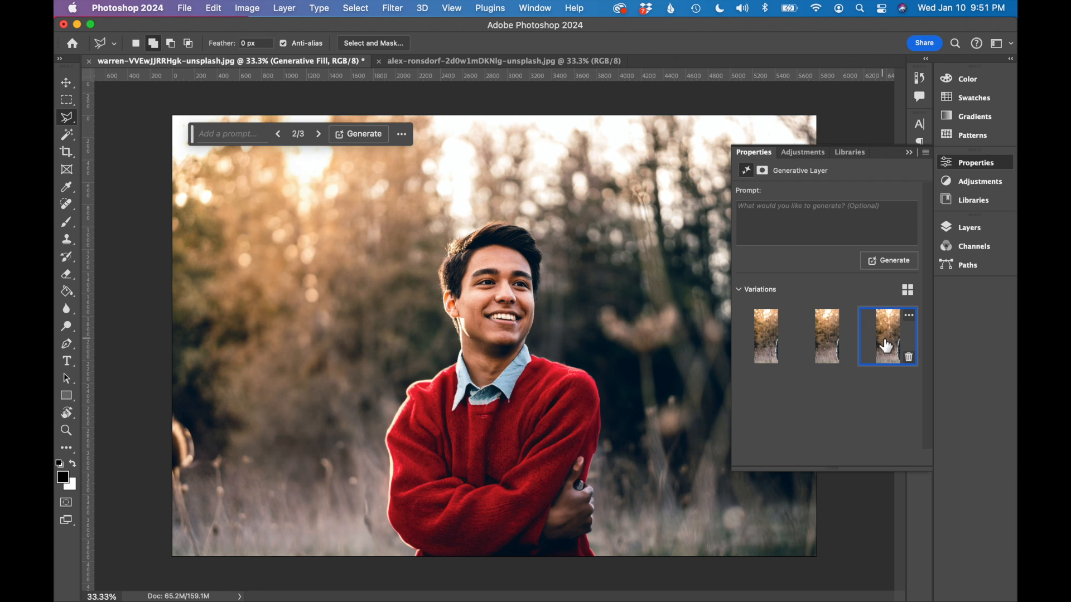
pyautogui.click(831, 341)
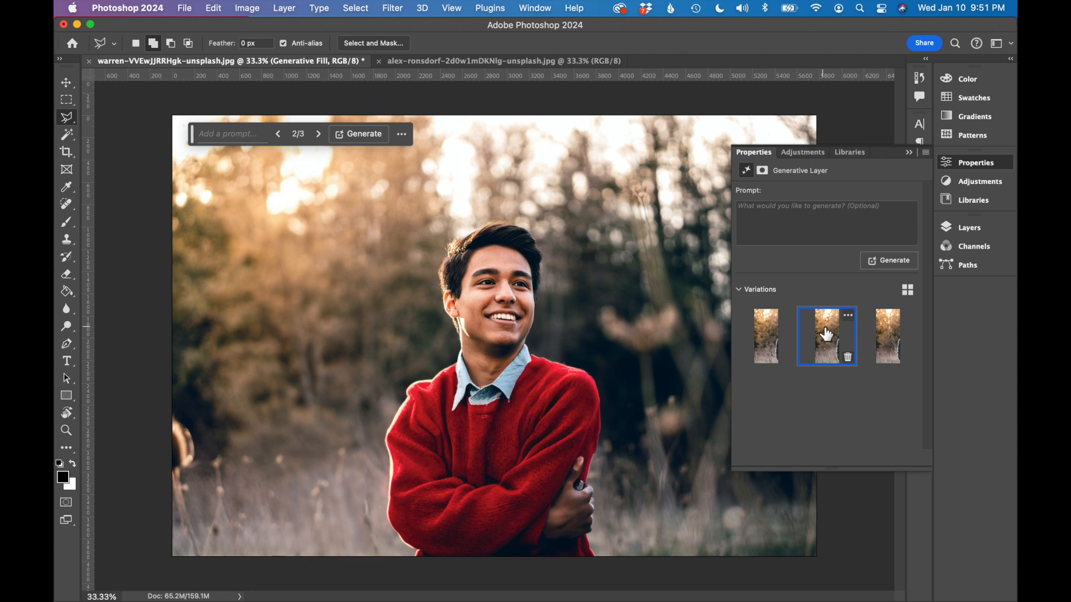
pyautogui.click(773, 344)
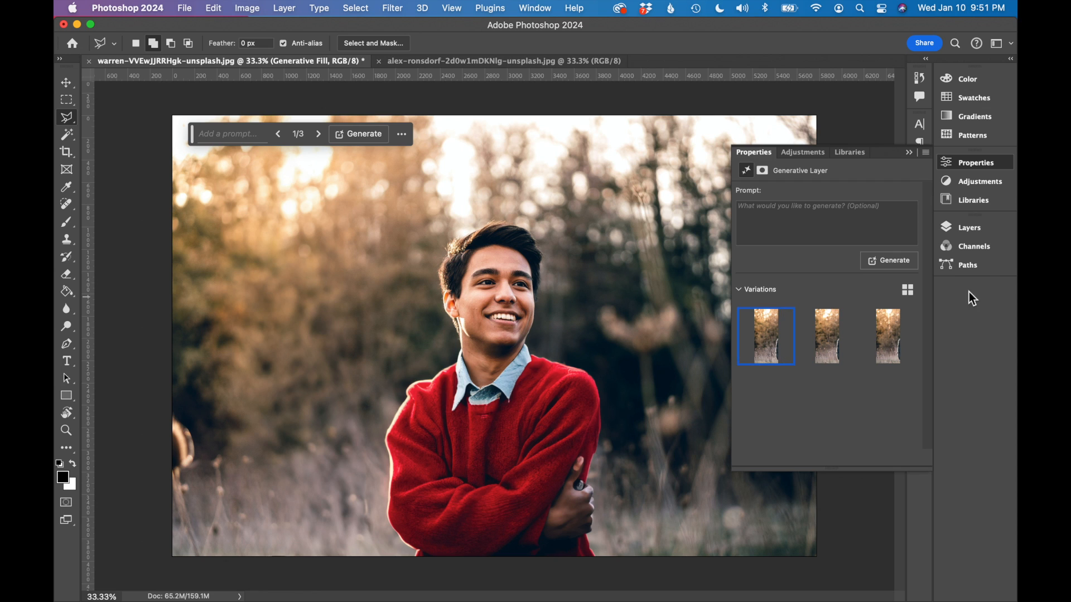
pyautogui.click(975, 233)
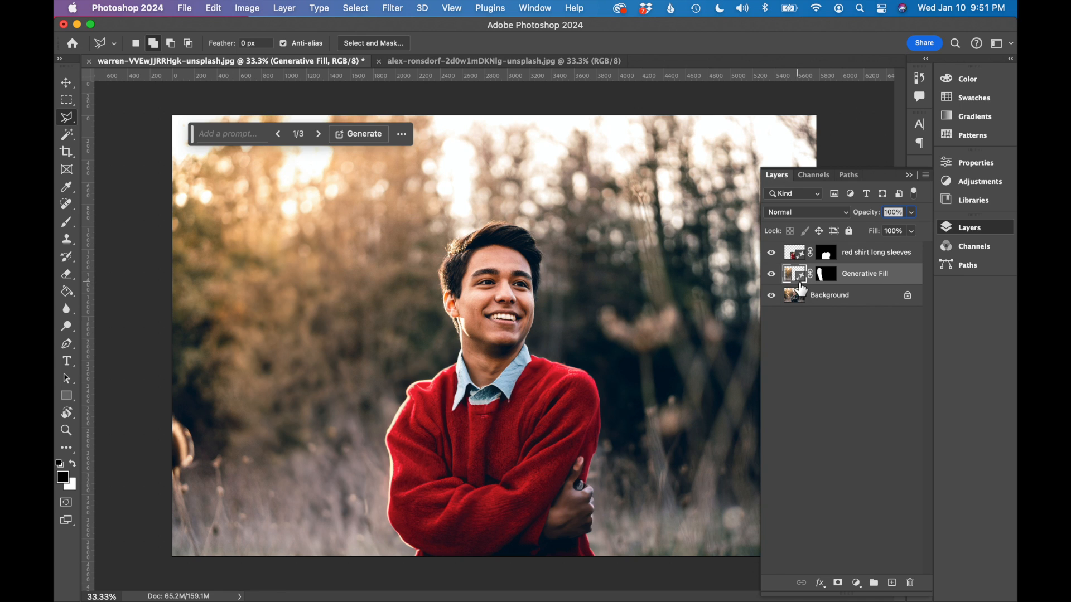
pyautogui.click(772, 274)
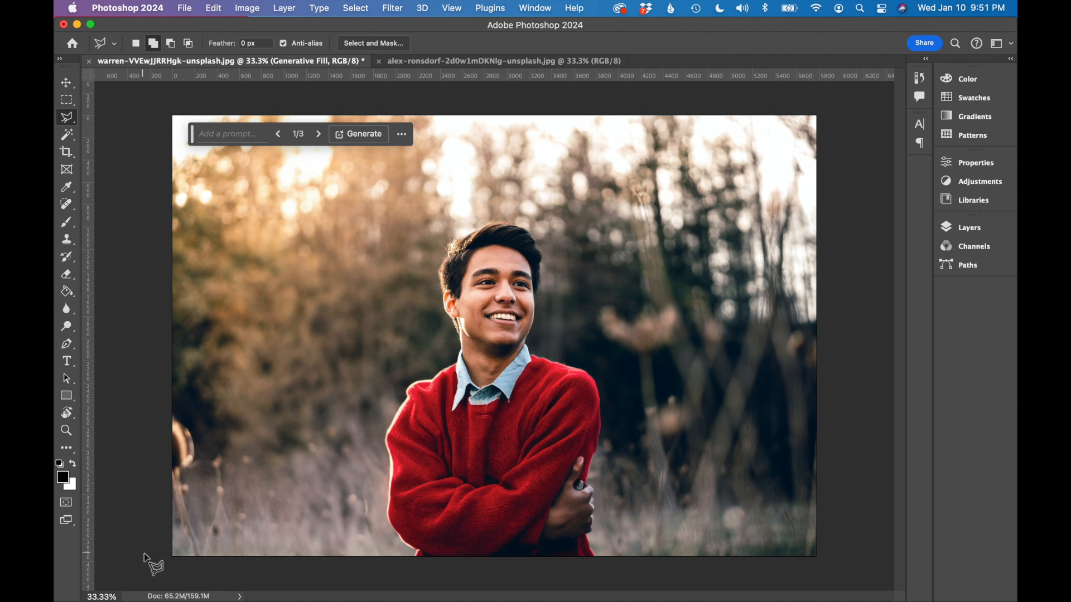
# Step: Outline the remaining sunlit plant and grass in the photo's lower-left corner with a closed Polygonal Lasso selection
pyautogui.click(167, 387)
pyautogui.click(226, 441)
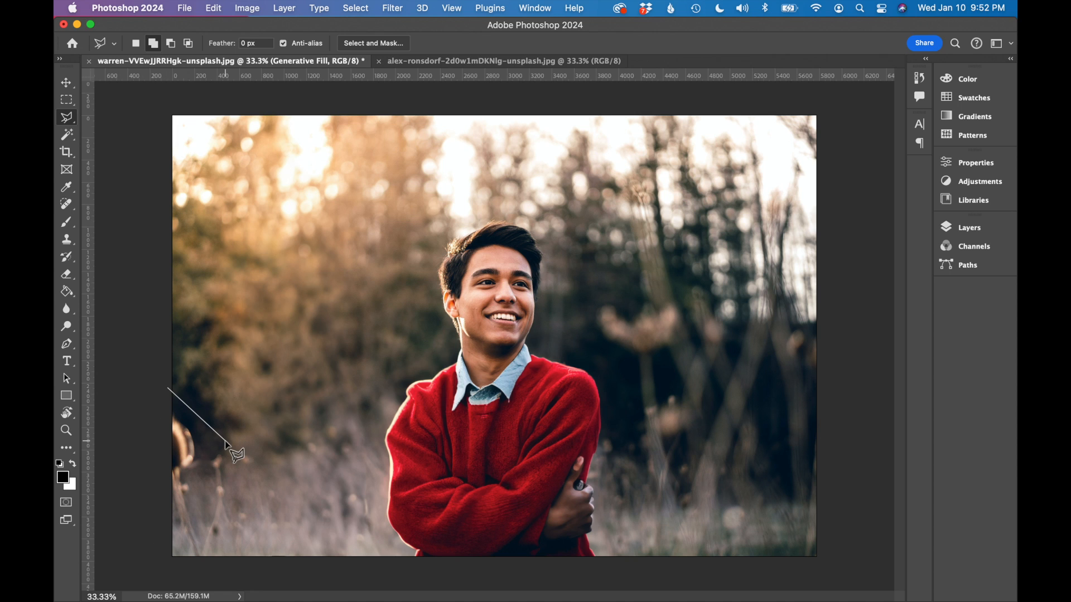
pyautogui.click(248, 563)
pyautogui.click(150, 562)
pyautogui.click(168, 389)
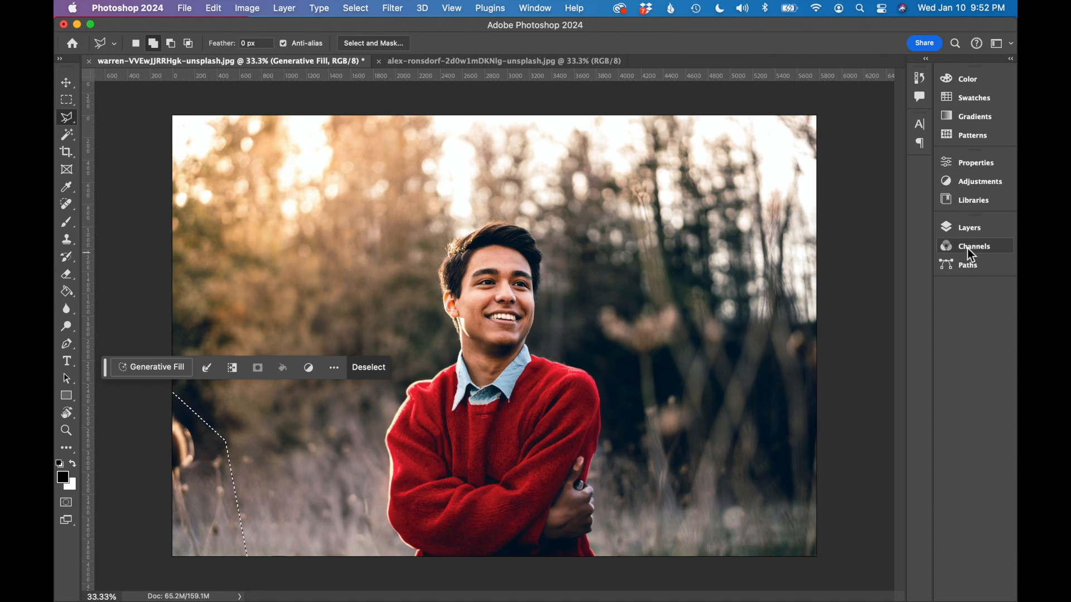
# Step: On the Background layer, remove the selected corner plant using Generative Fill with an empty prompt
pyautogui.click(968, 228)
pyautogui.click(861, 297)
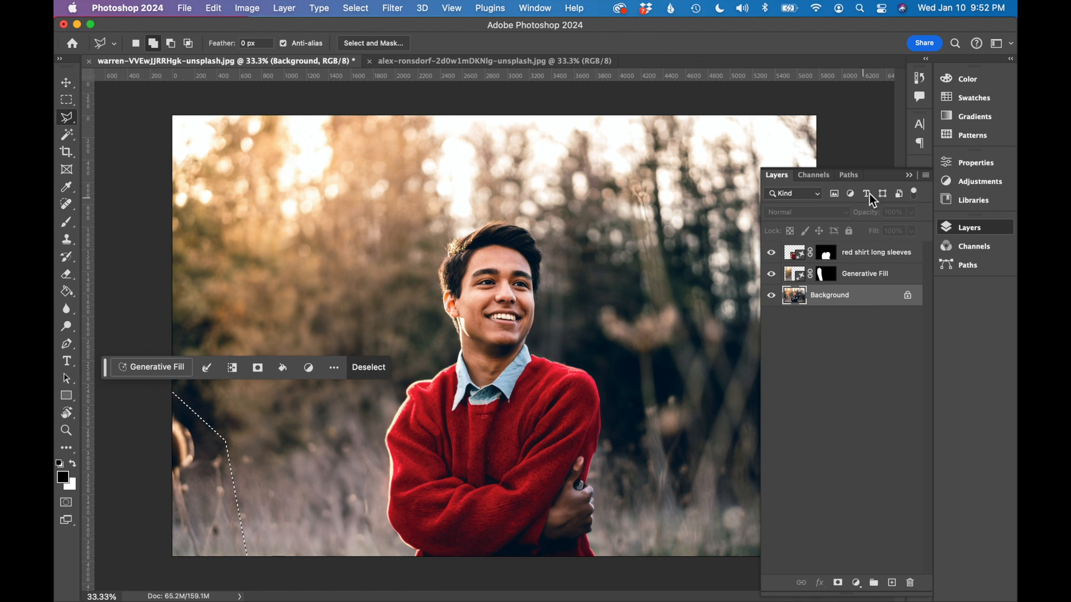
pyautogui.click(909, 175)
pyautogui.click(171, 366)
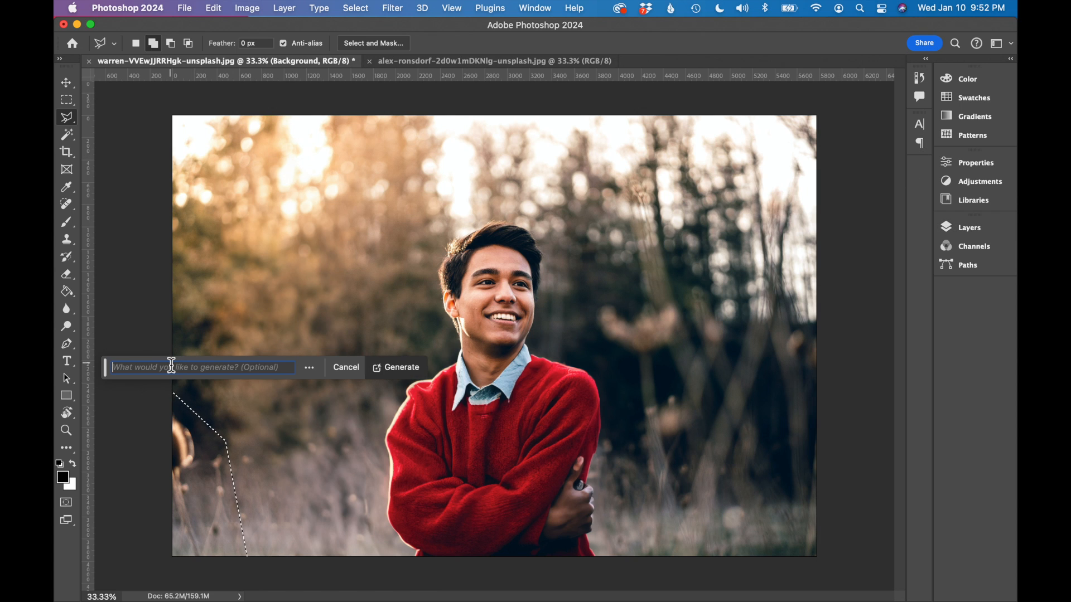
pyautogui.click(399, 370)
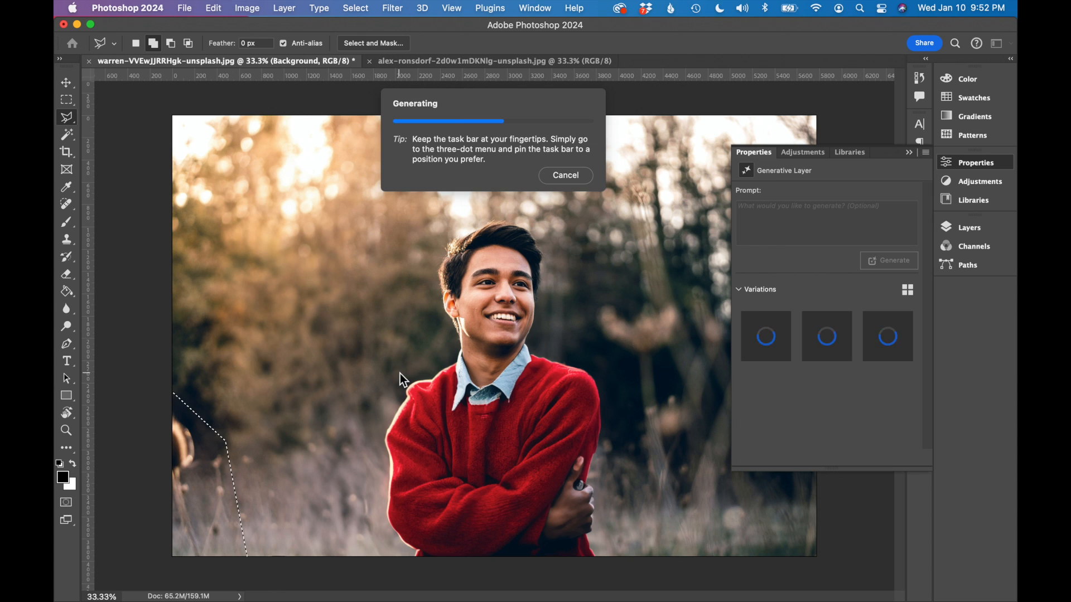
pyautogui.click(840, 334)
pyautogui.click(910, 154)
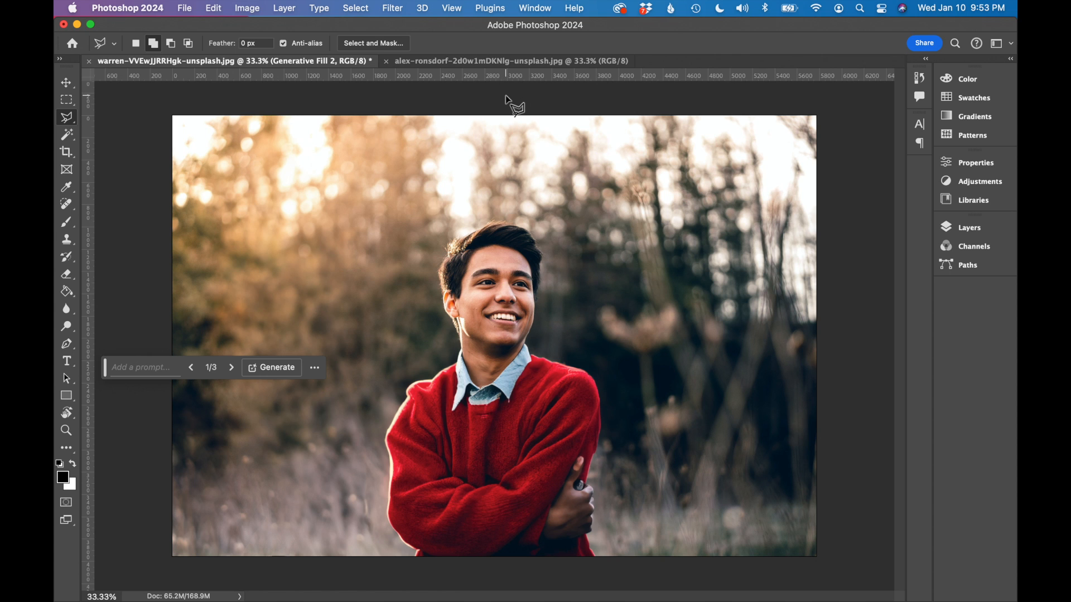
# Step: Switch to the photo of the man walking in a field and outline the distant castle and the sky above it with the Polygonal Lasso
pyautogui.click(506, 61)
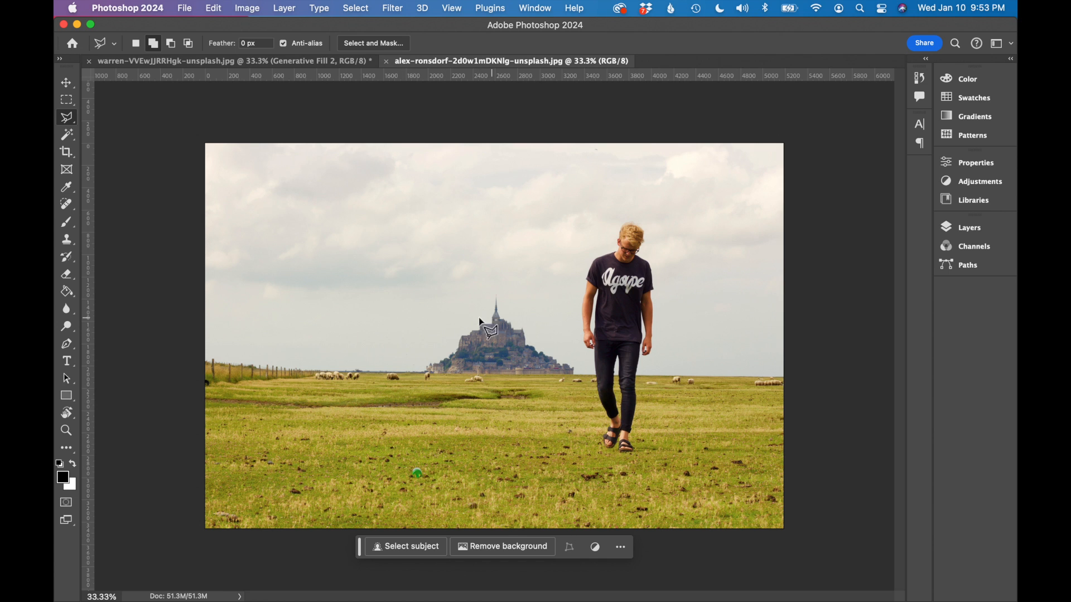
pyautogui.click(582, 386)
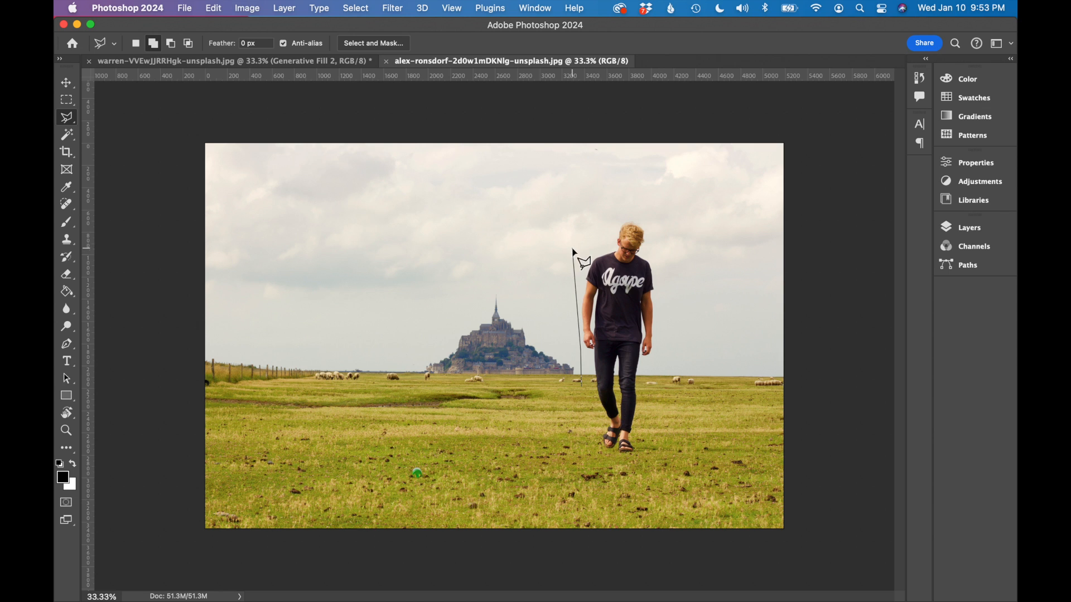
pyautogui.click(565, 227)
pyautogui.click(515, 165)
pyautogui.click(455, 196)
pyautogui.click(415, 304)
pyautogui.click(415, 382)
pyautogui.click(451, 384)
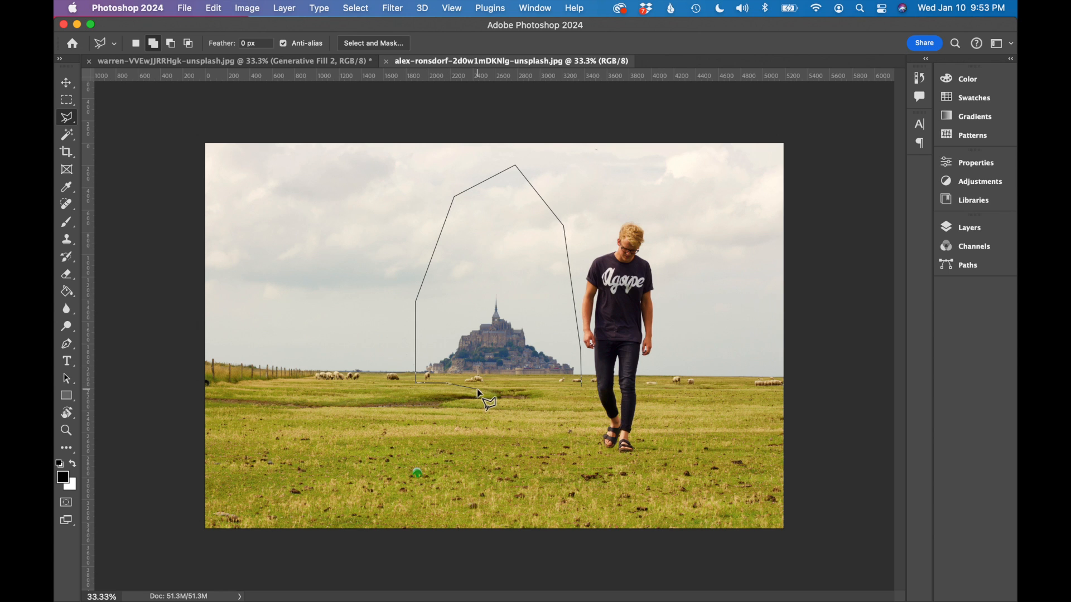
pyautogui.click(582, 386)
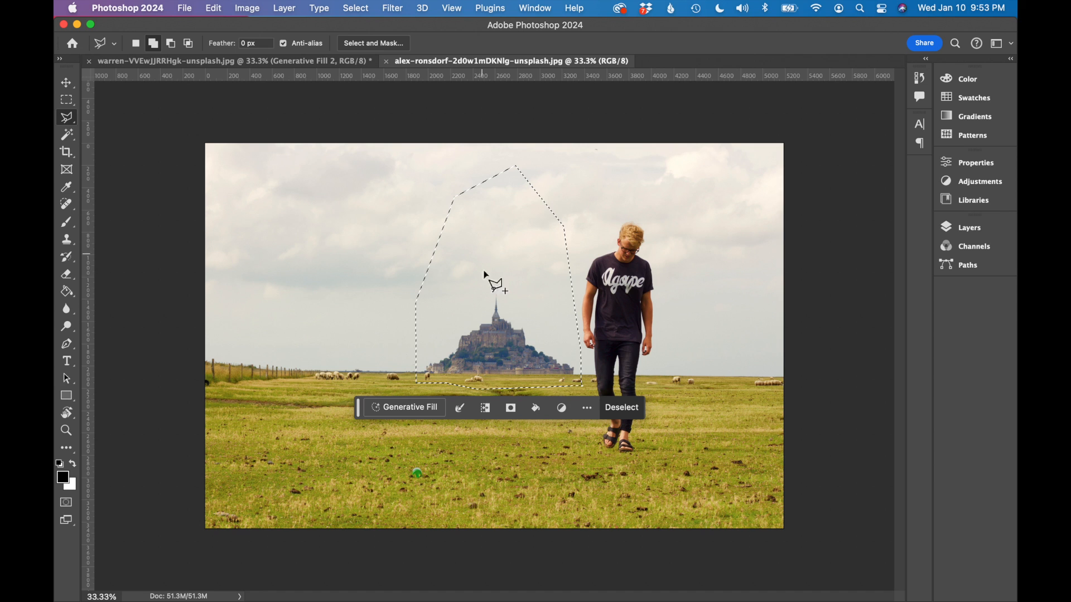
# Step: Replace the selected castle using Generative Fill with the prompt "skyscraper building structure", and choose the second variation
pyautogui.click(390, 406)
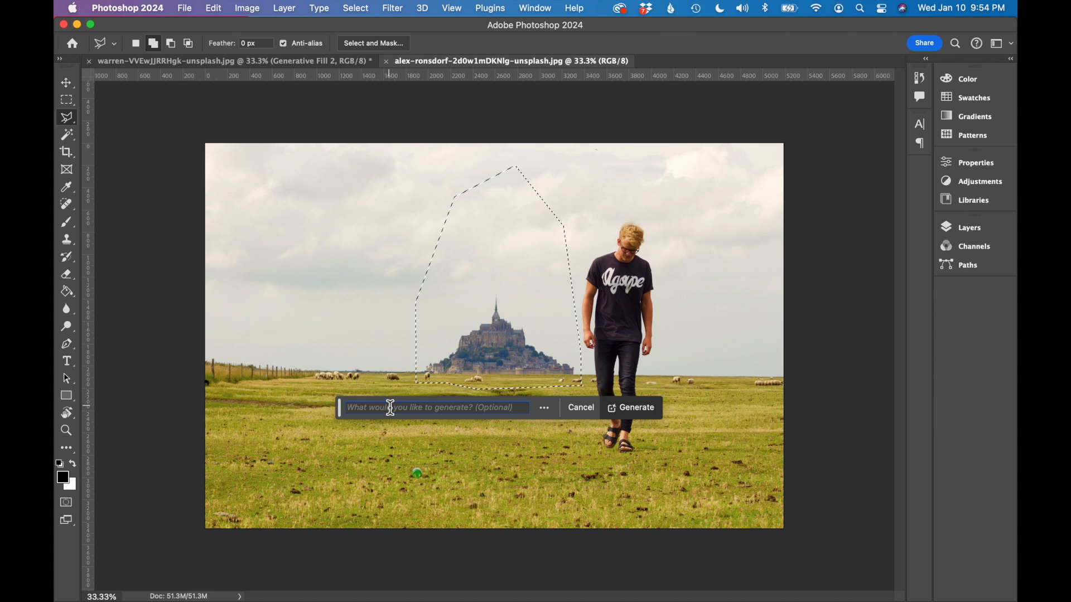
pyautogui.write('sk')
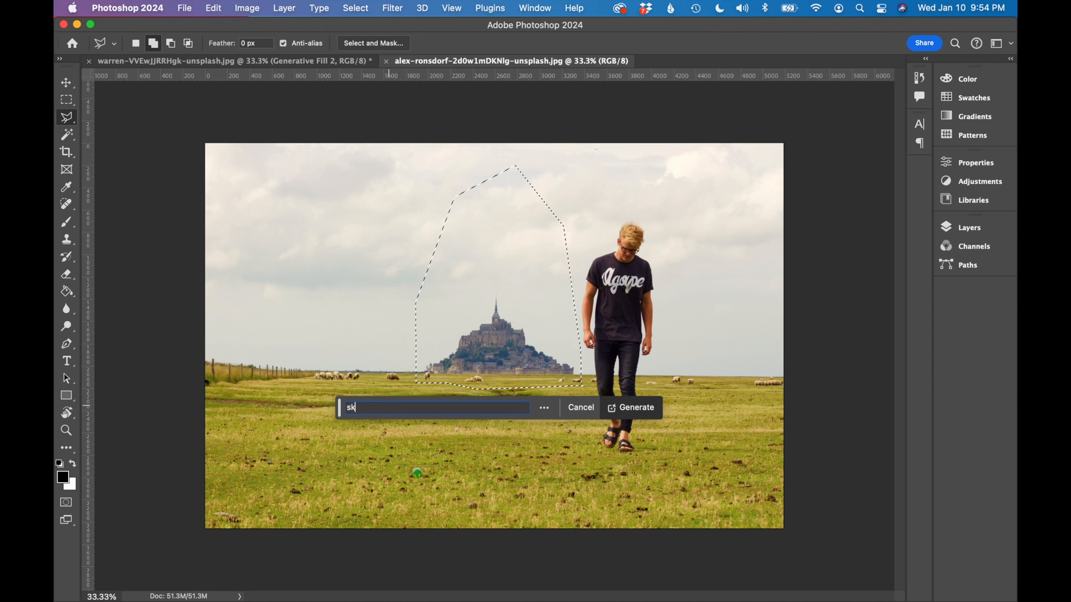
pyautogui.write('yscraper building structure')
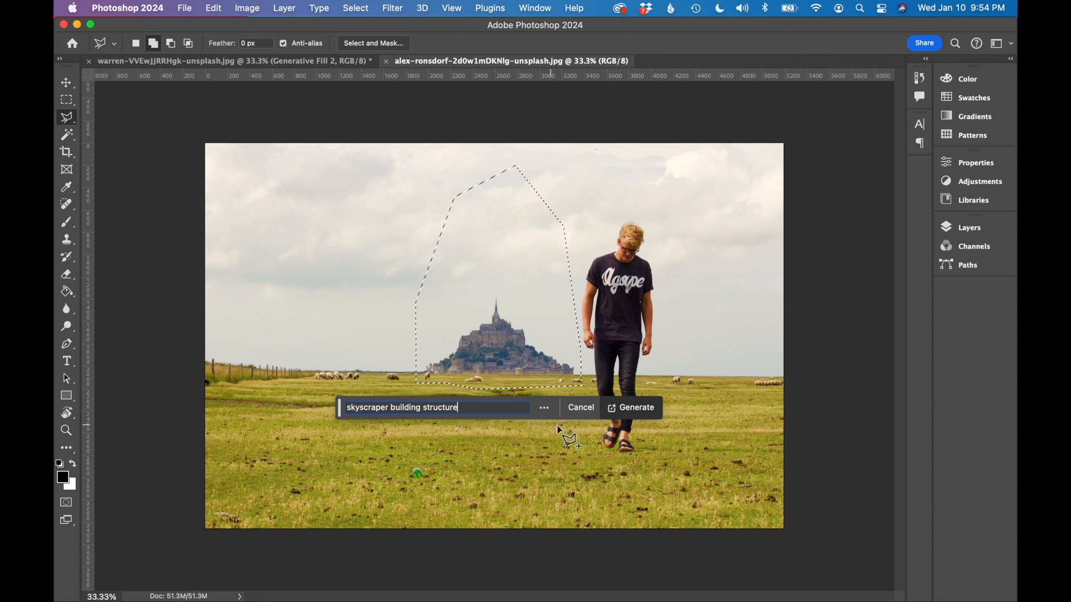
pyautogui.click(627, 411)
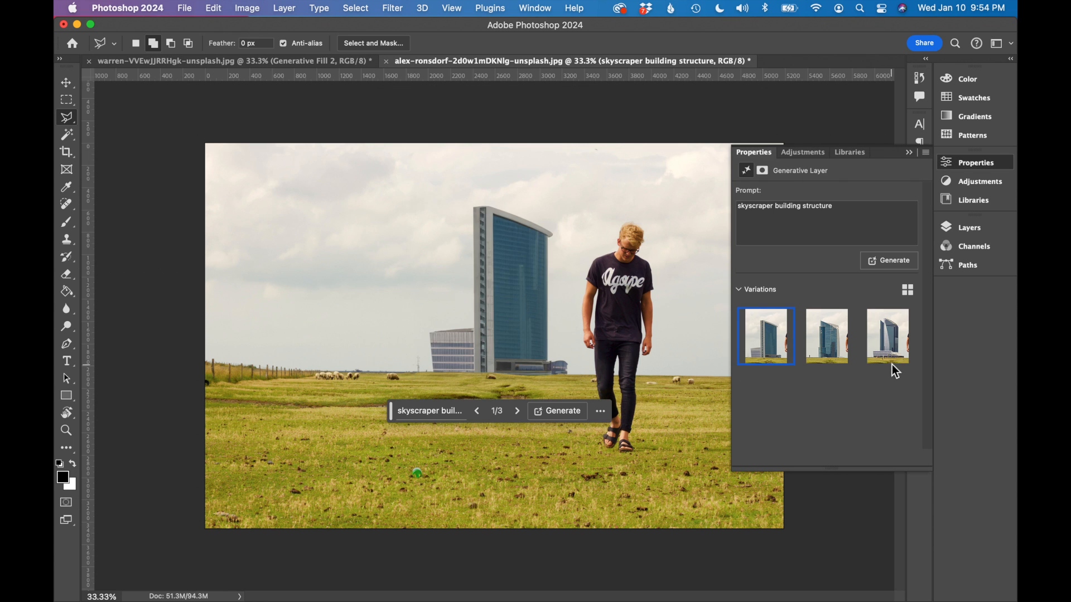
pyautogui.click(838, 353)
pyautogui.click(887, 336)
pyautogui.click(832, 350)
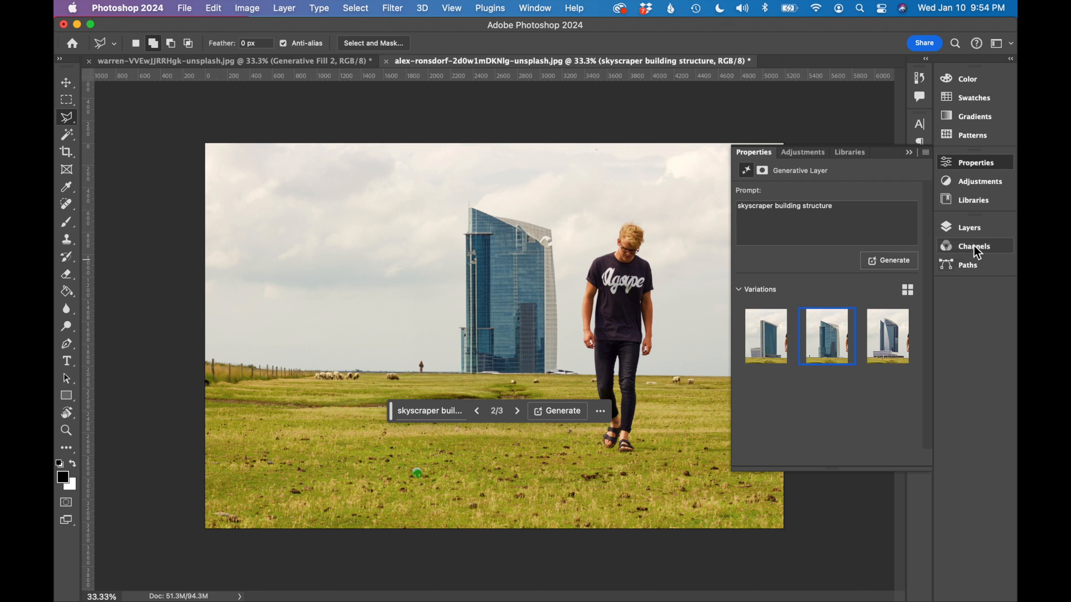
# Step: On the Background layer, outline the walking man with a closed Polygonal Lasso selection
pyautogui.click(978, 228)
pyautogui.click(851, 282)
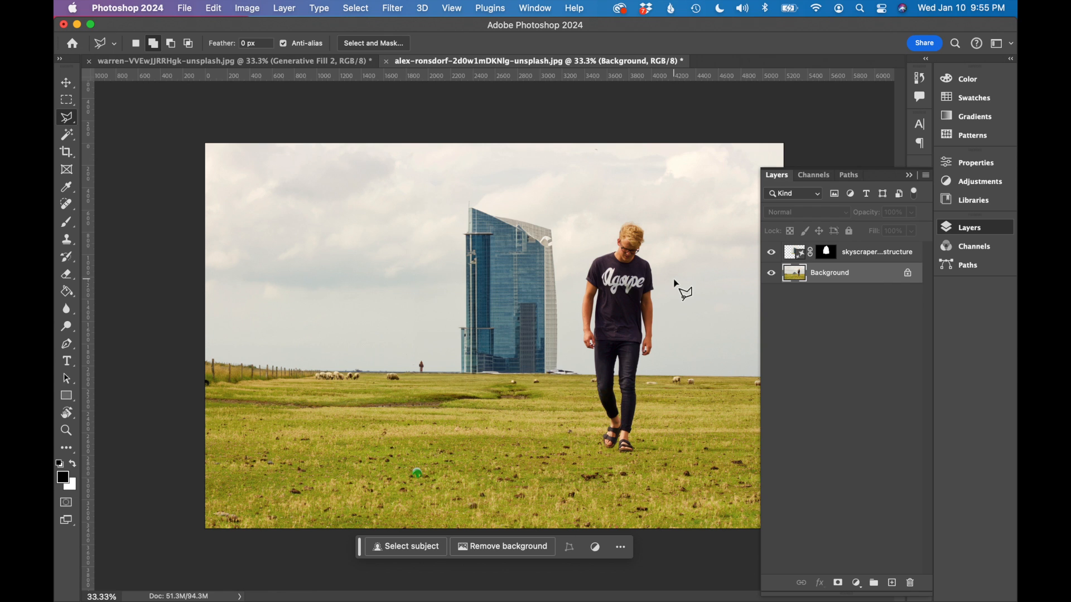
pyautogui.click(667, 283)
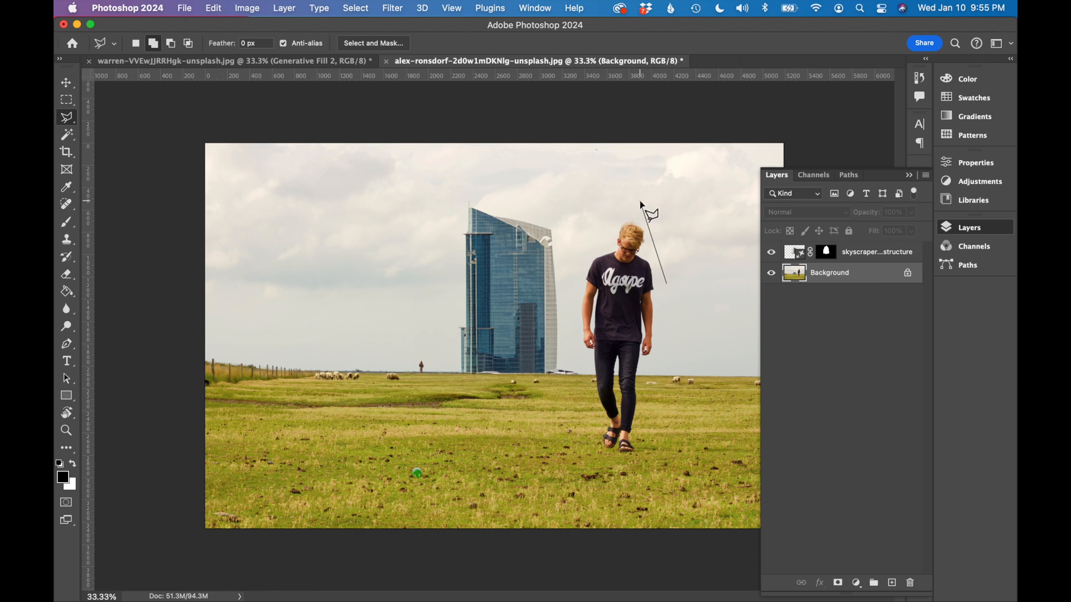
pyautogui.click(600, 461)
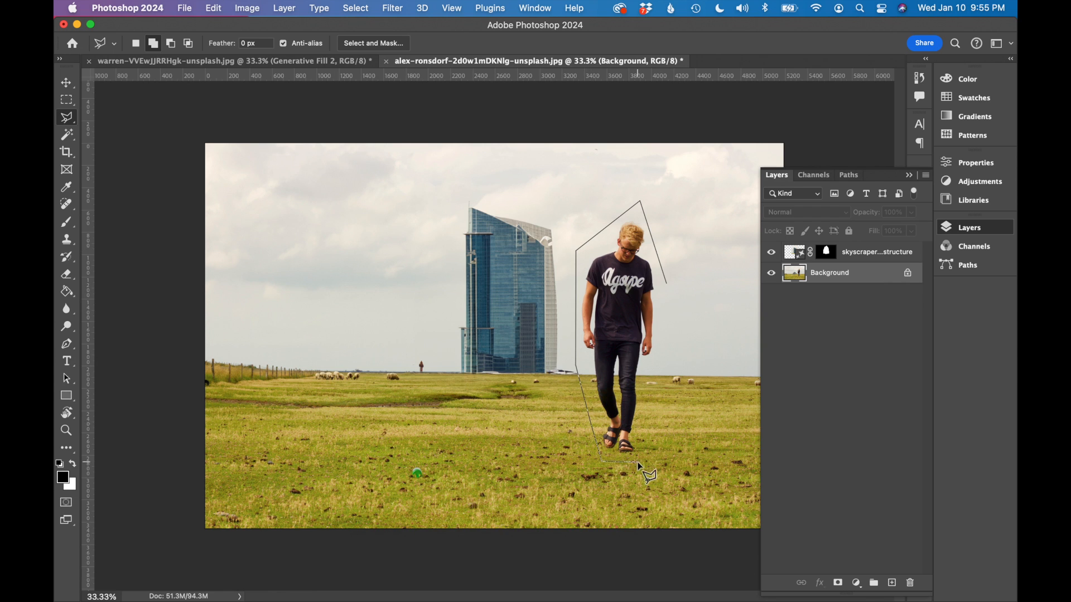
pyautogui.click(637, 461)
pyautogui.click(667, 284)
# Step: Remove the selected man using Generative Fill with an empty prompt, compare the variations, and choose the first one
pyautogui.click(549, 480)
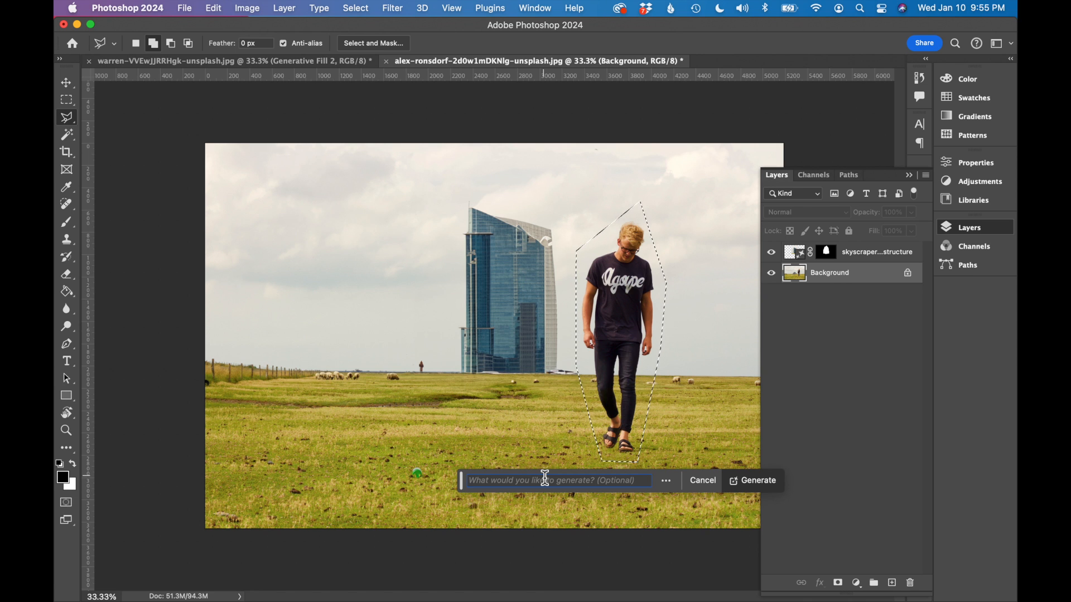
pyautogui.click(749, 483)
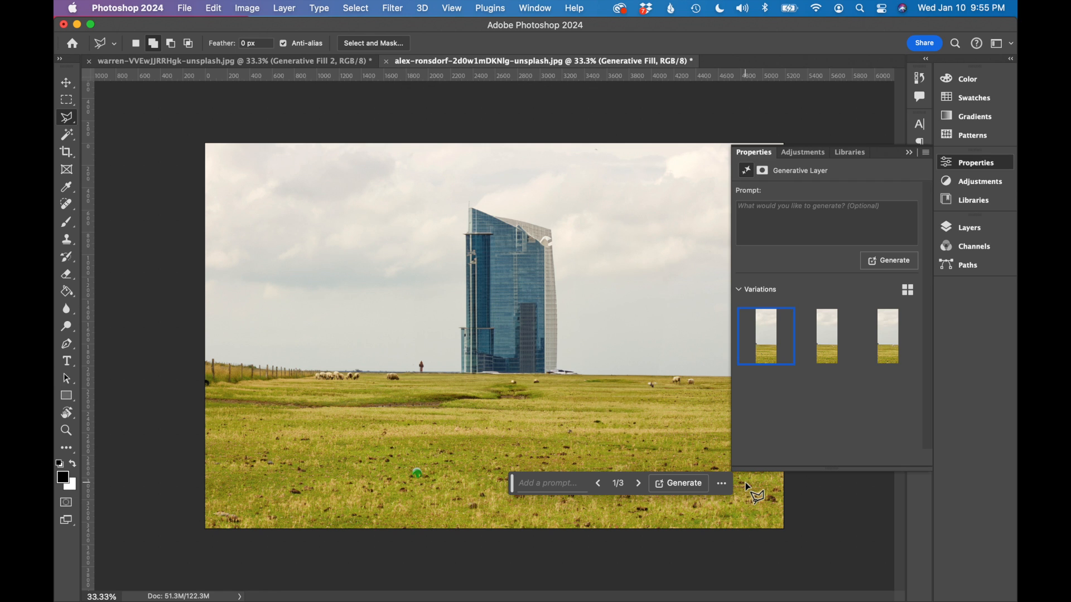
pyautogui.click(836, 345)
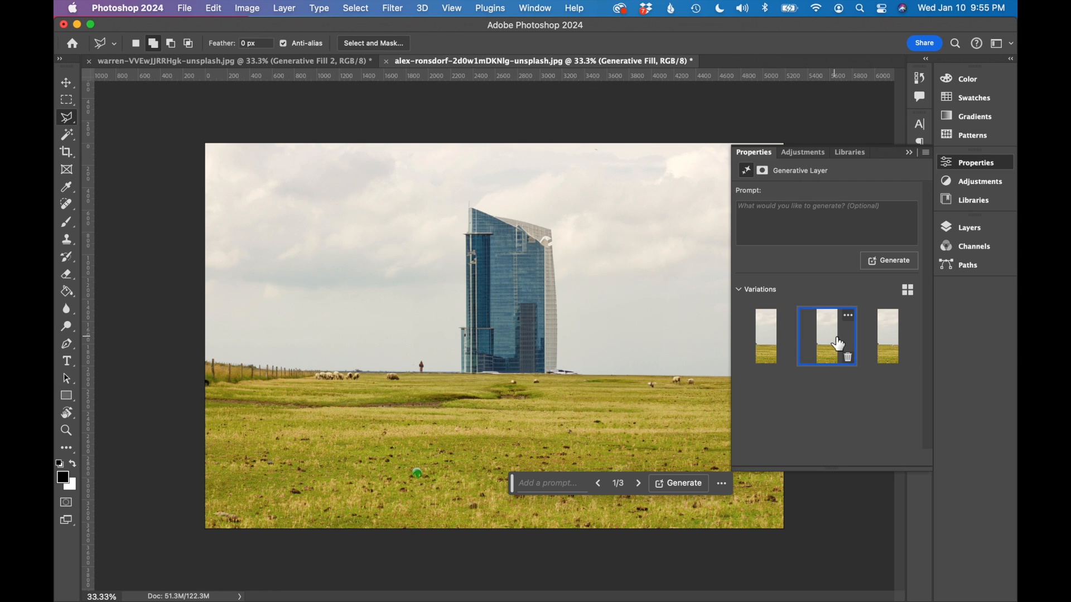
pyautogui.click(880, 347)
pyautogui.click(772, 343)
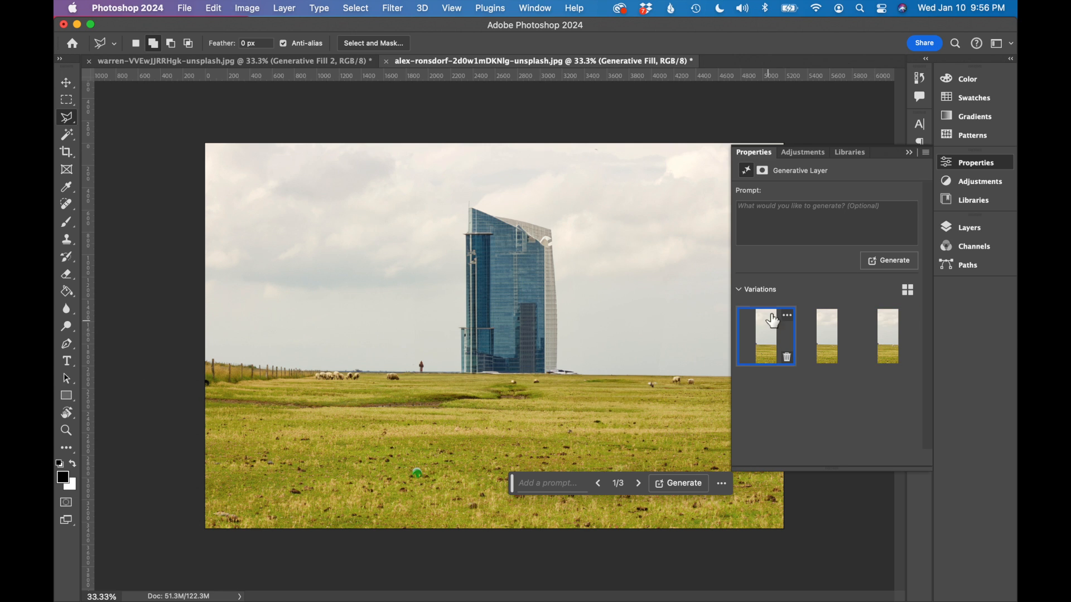
# Step: On the Background layer, select the entire grass field below the horizon with the Polygonal Lasso
pyautogui.click(973, 226)
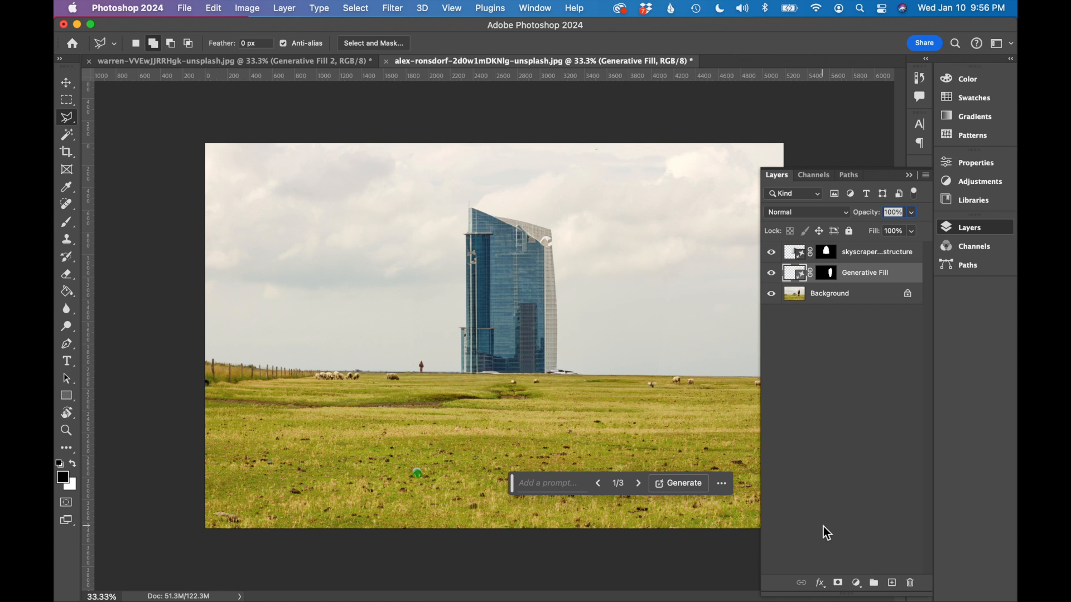
pyautogui.click(827, 296)
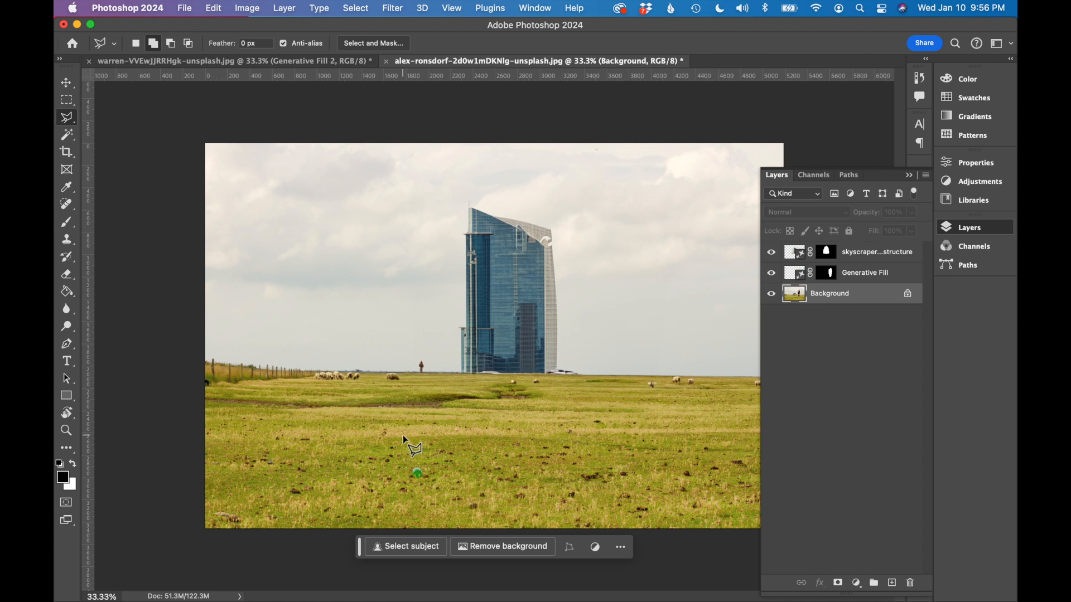
pyautogui.click(198, 357)
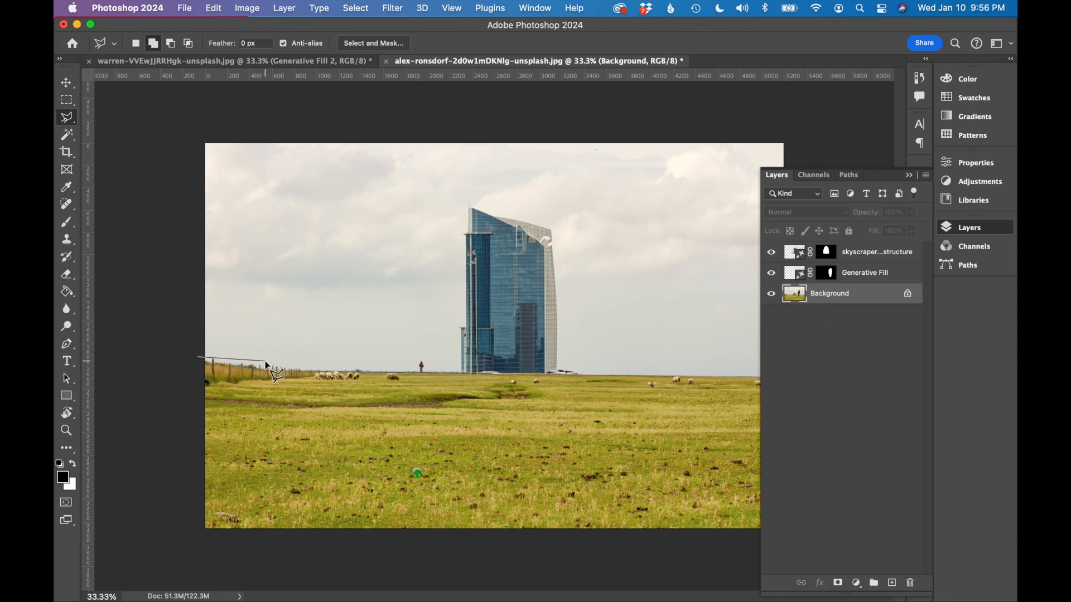
pyautogui.click(482, 373)
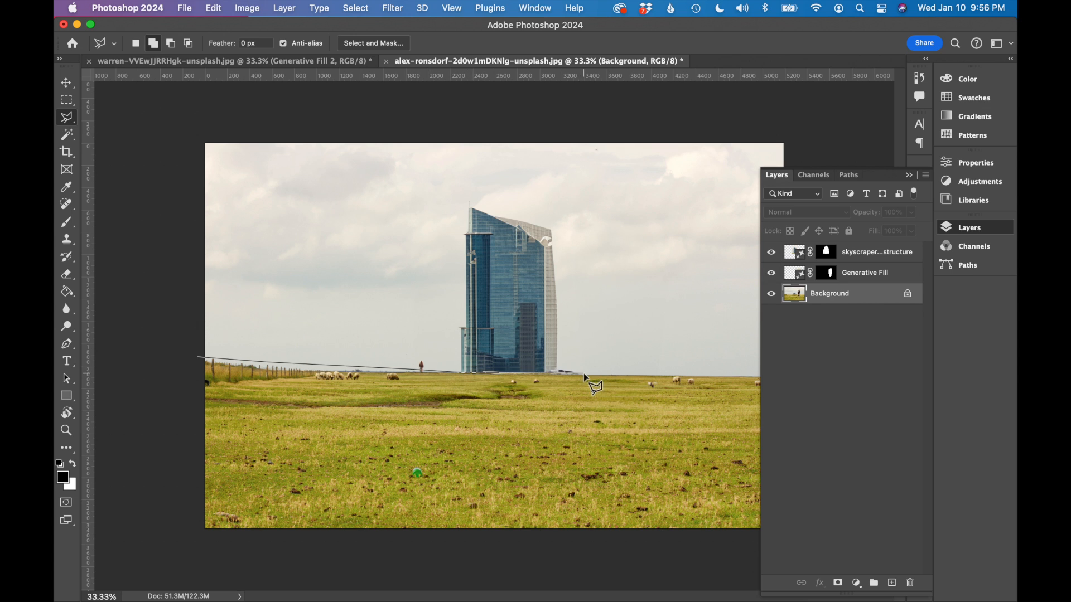
pyautogui.click(586, 374)
pyautogui.click(828, 373)
pyautogui.click(828, 537)
pyautogui.click(199, 537)
pyautogui.click(199, 357)
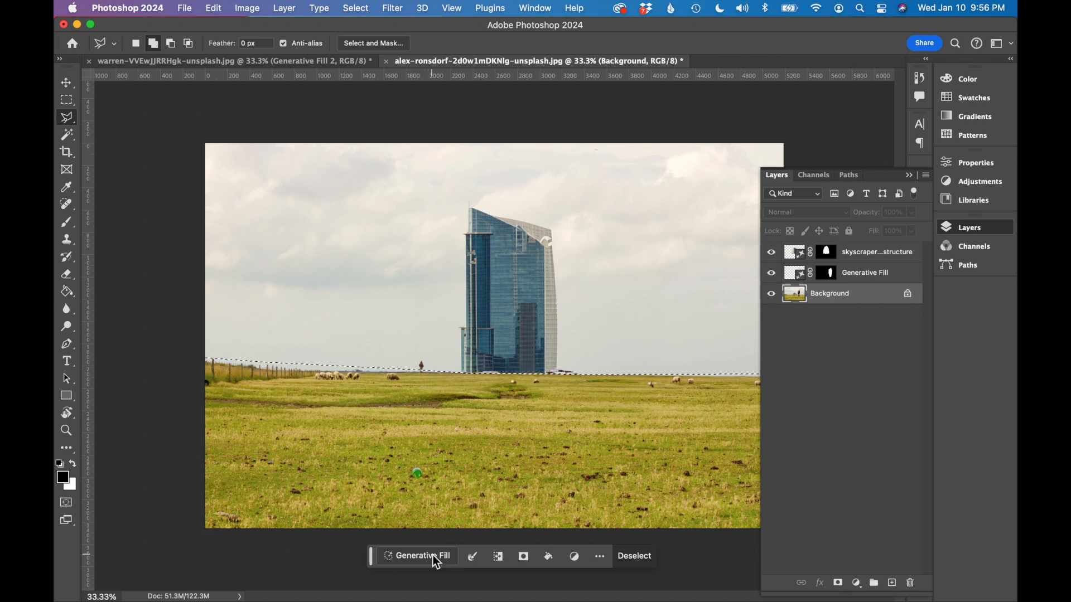
# Step: Replace the selected grass field using Generative Fill with the prompt "field of yellow flowers", and choose the second variation
pyautogui.click(433, 556)
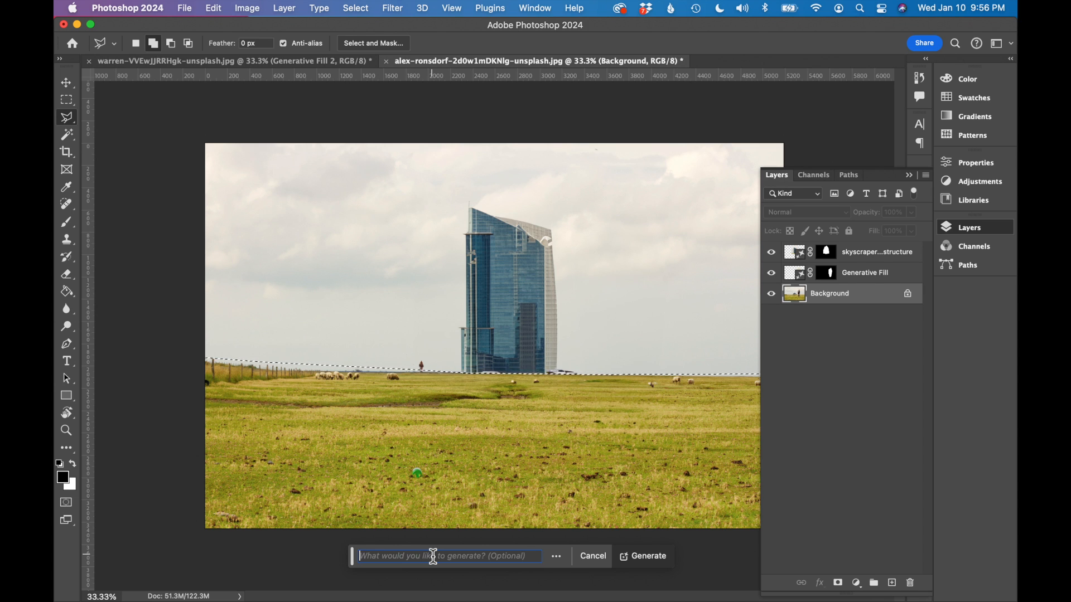
pyautogui.write('fi')
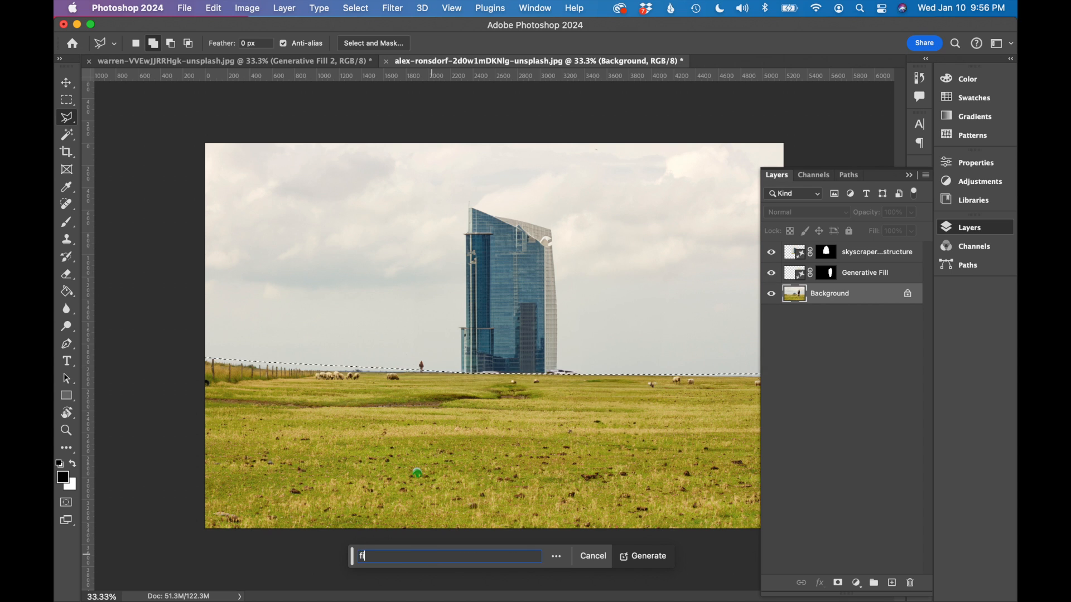
pyautogui.write('eld of yellow flowers')
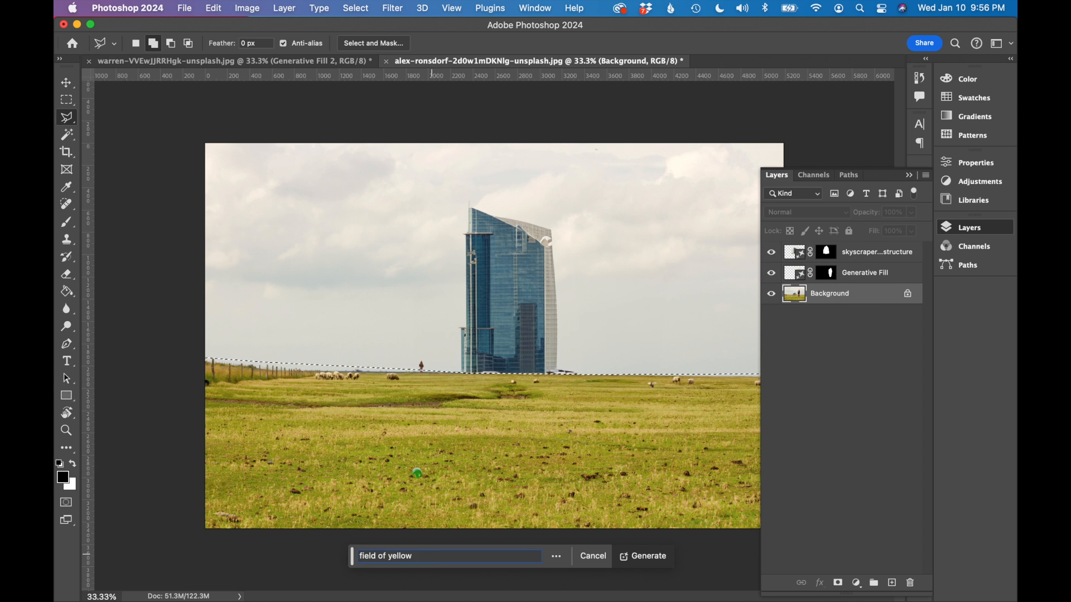
pyautogui.click(642, 558)
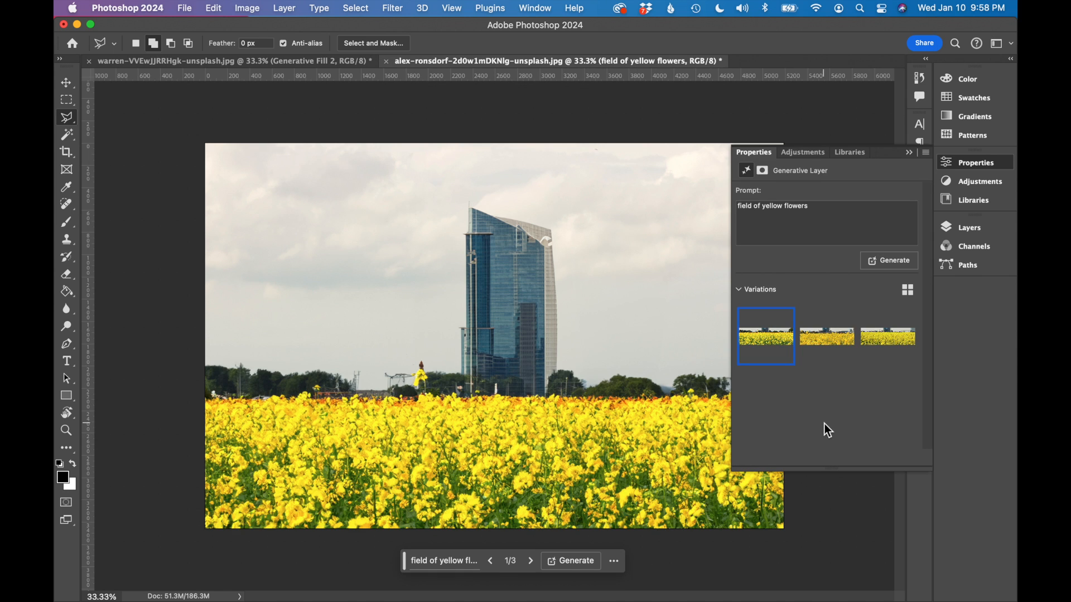
pyautogui.click(835, 347)
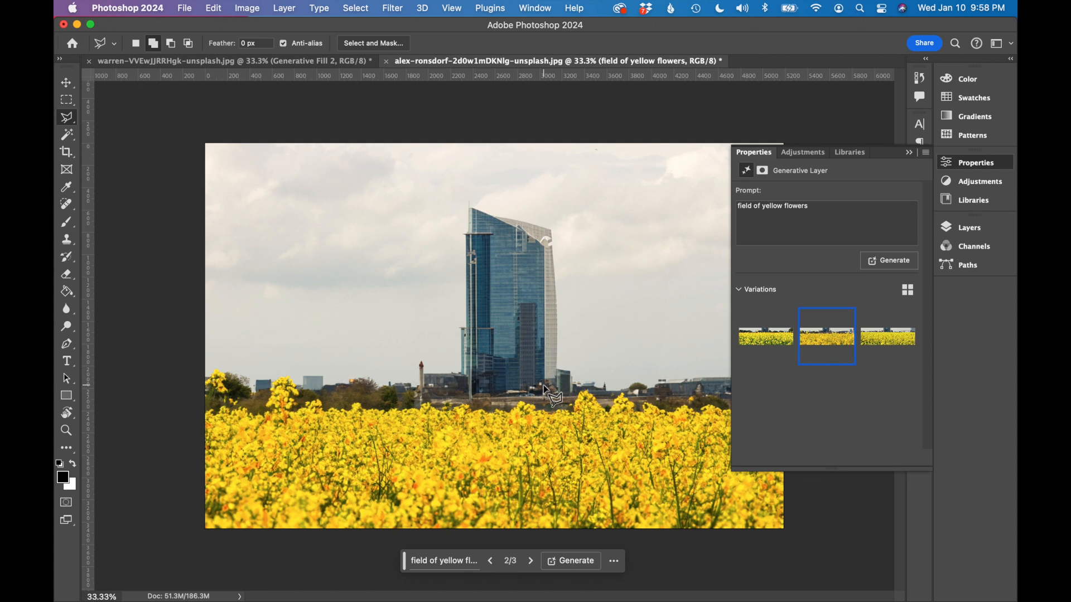
pyautogui.moveTo(828, 342)
# Step: Hide the three generative layers from the uppermost down to compare with the original photo, and show them all again
pyautogui.click(970, 229)
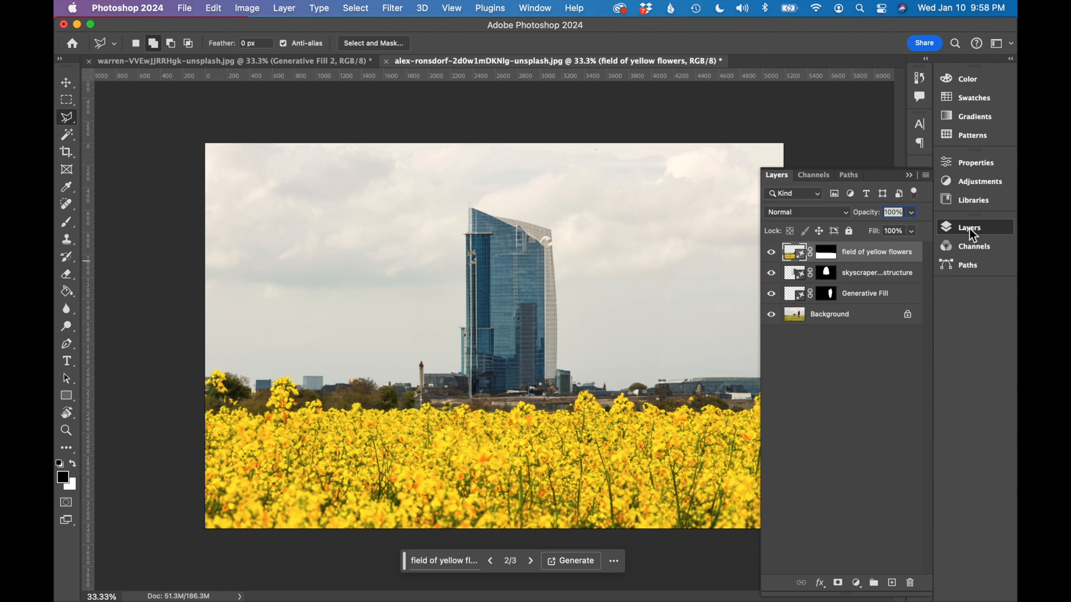
pyautogui.click(772, 253)
pyautogui.click(772, 274)
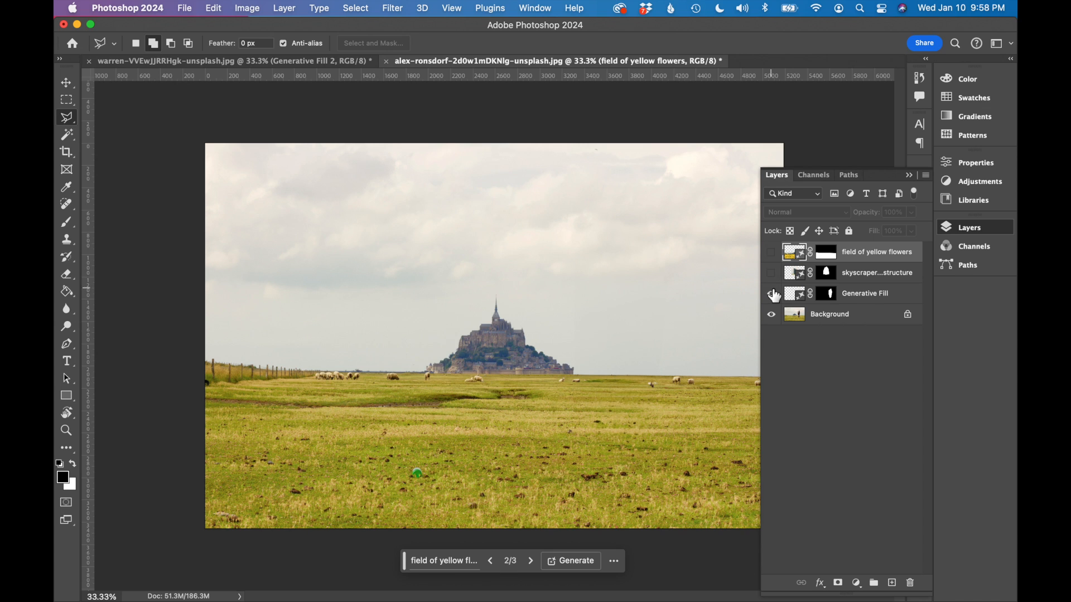
pyautogui.click(772, 295)
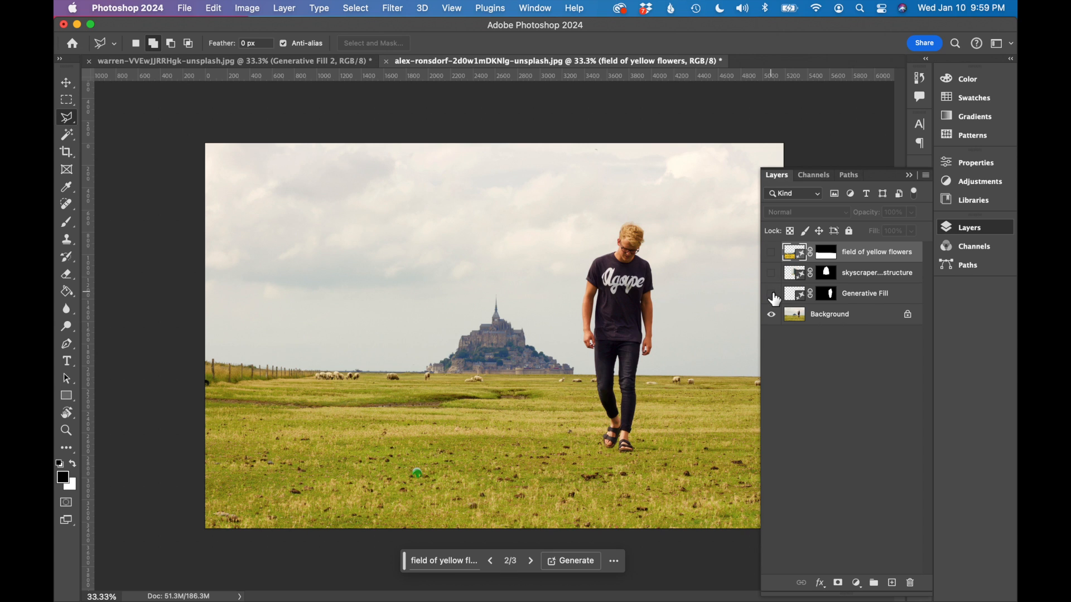
pyautogui.click(772, 296)
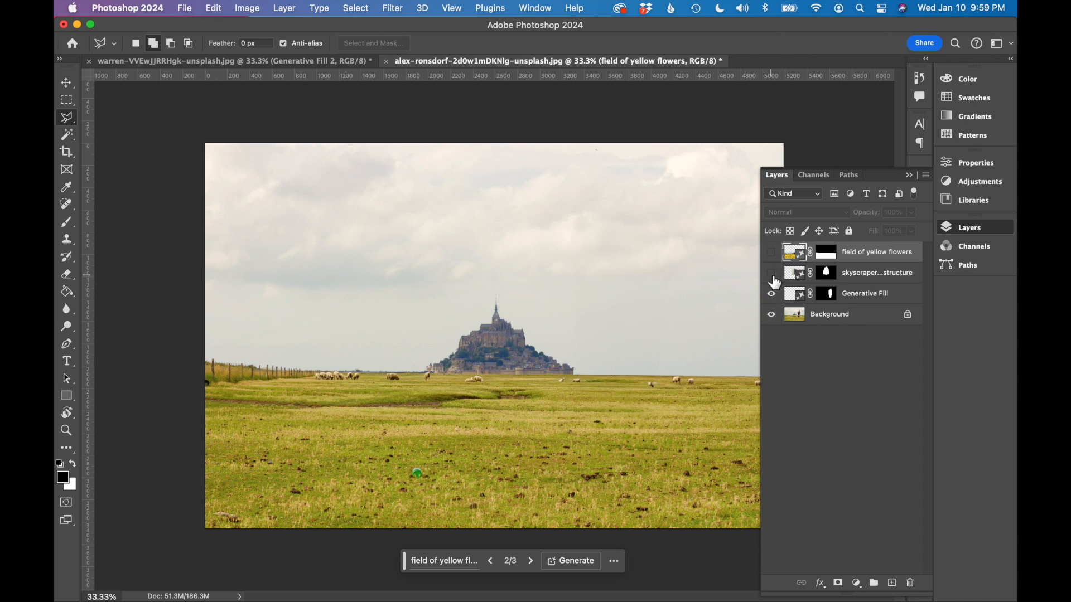
pyautogui.click(774, 277)
pyautogui.click(773, 255)
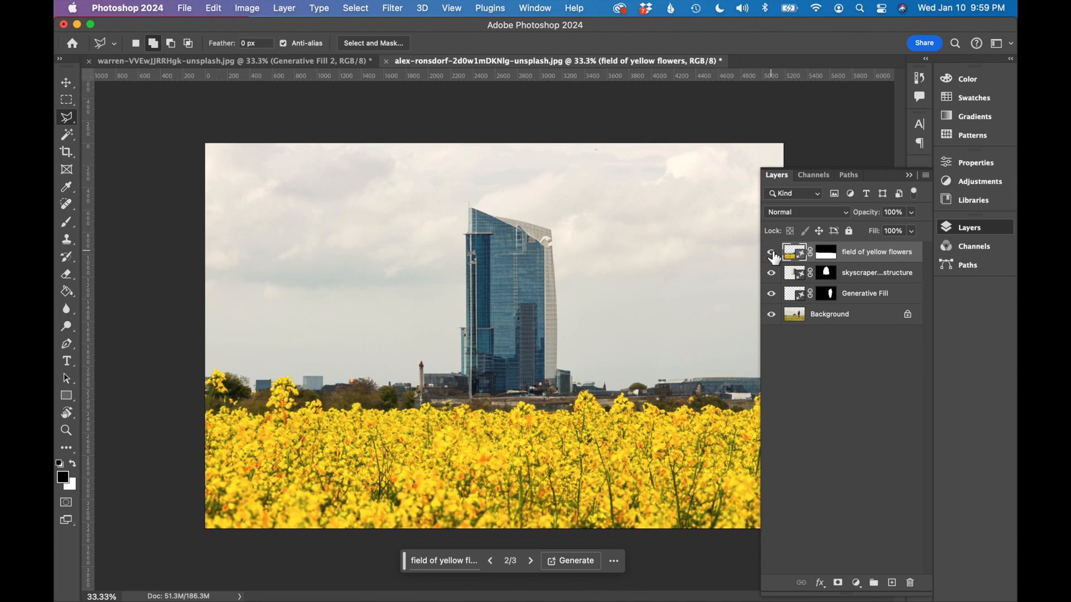